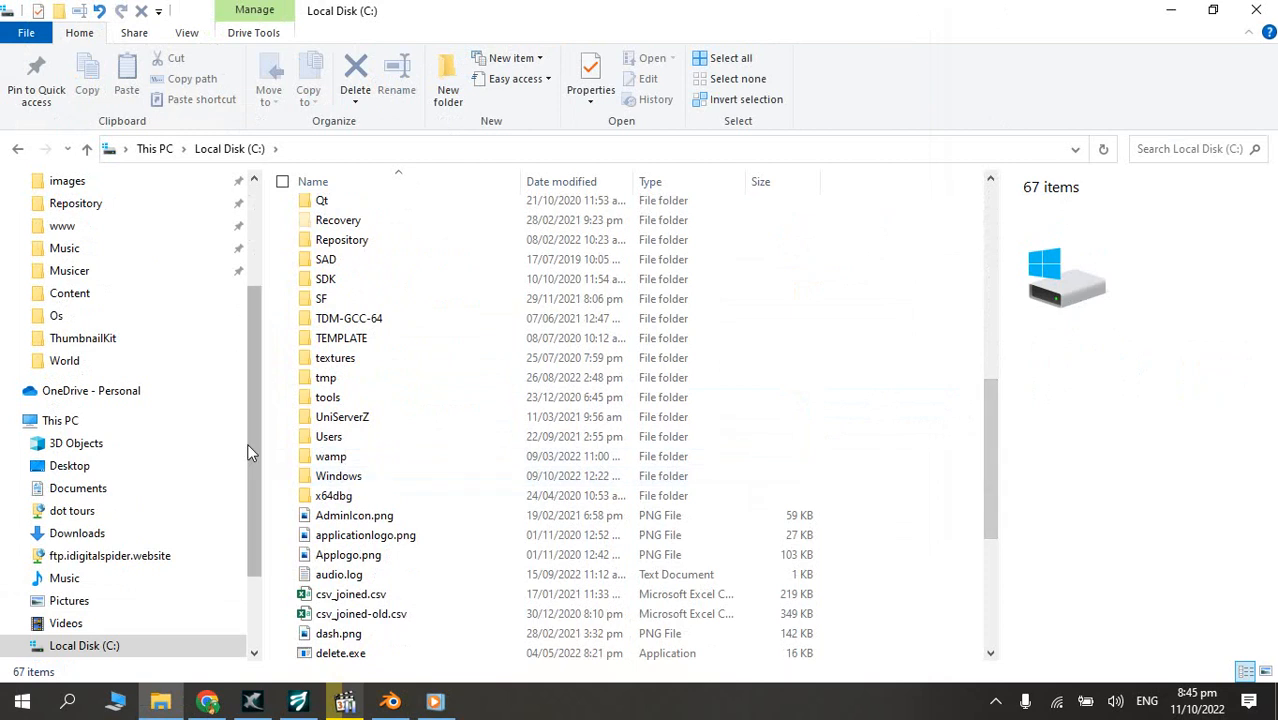
- Open the Users\Public\Public Documents\Reallusion folder on the C: drive
click(312, 440)
double_click(312, 443)
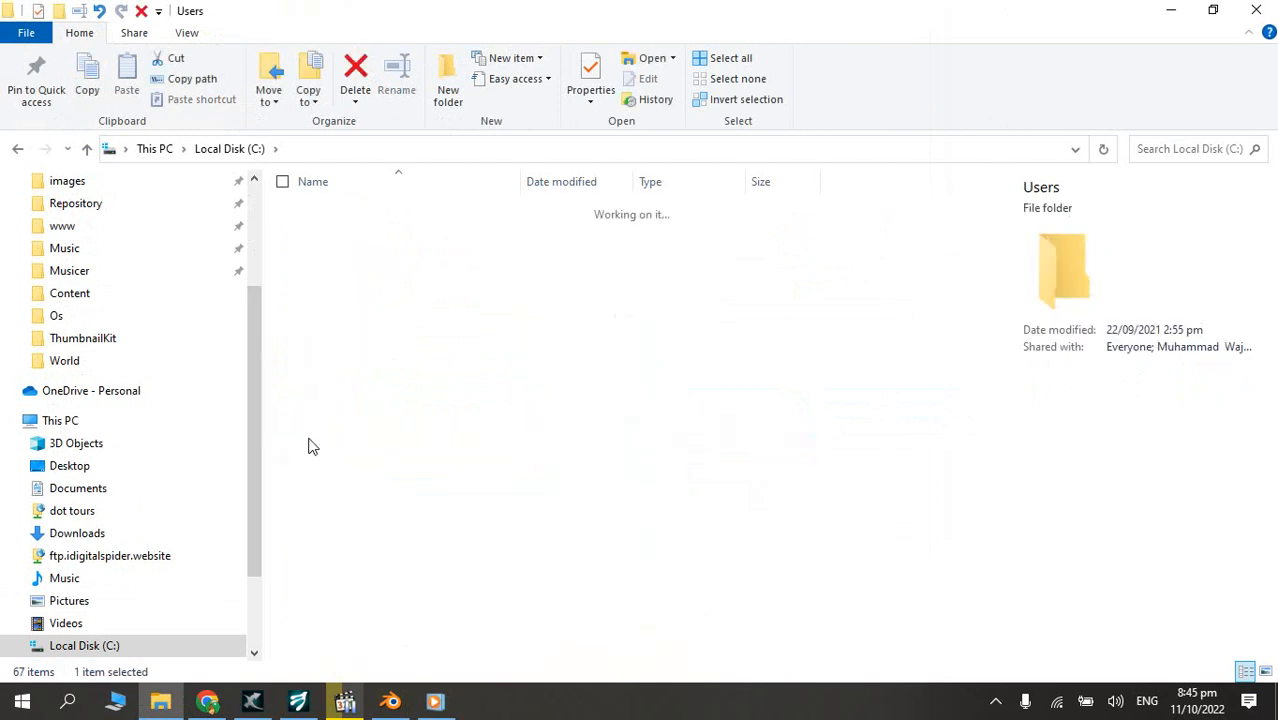
click(330, 288)
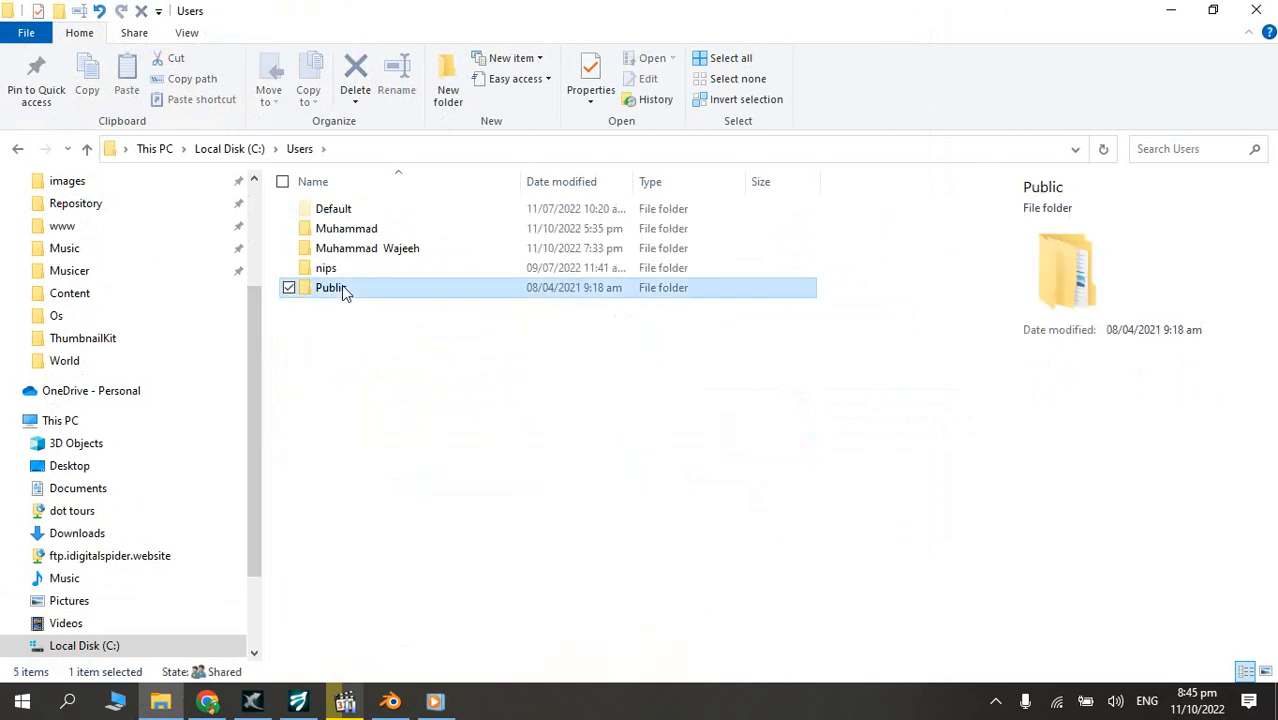
double_click(330, 288)
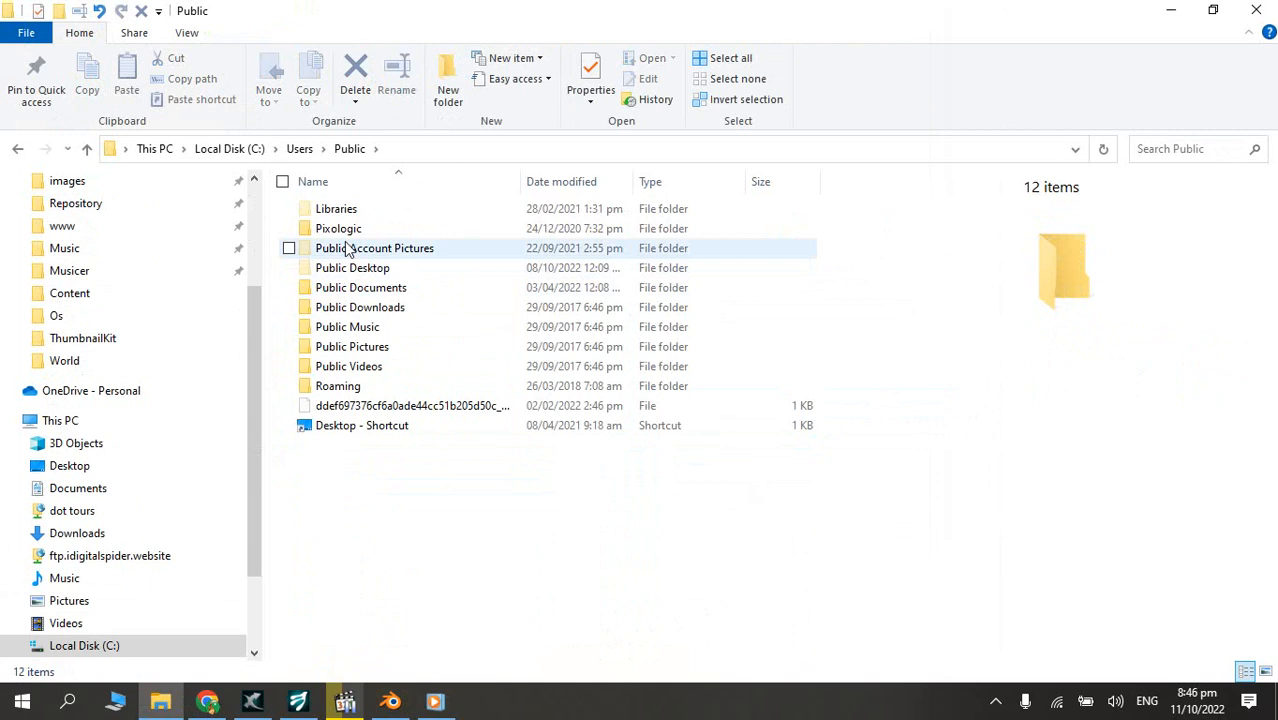
click(340, 292)
double_click(334, 292)
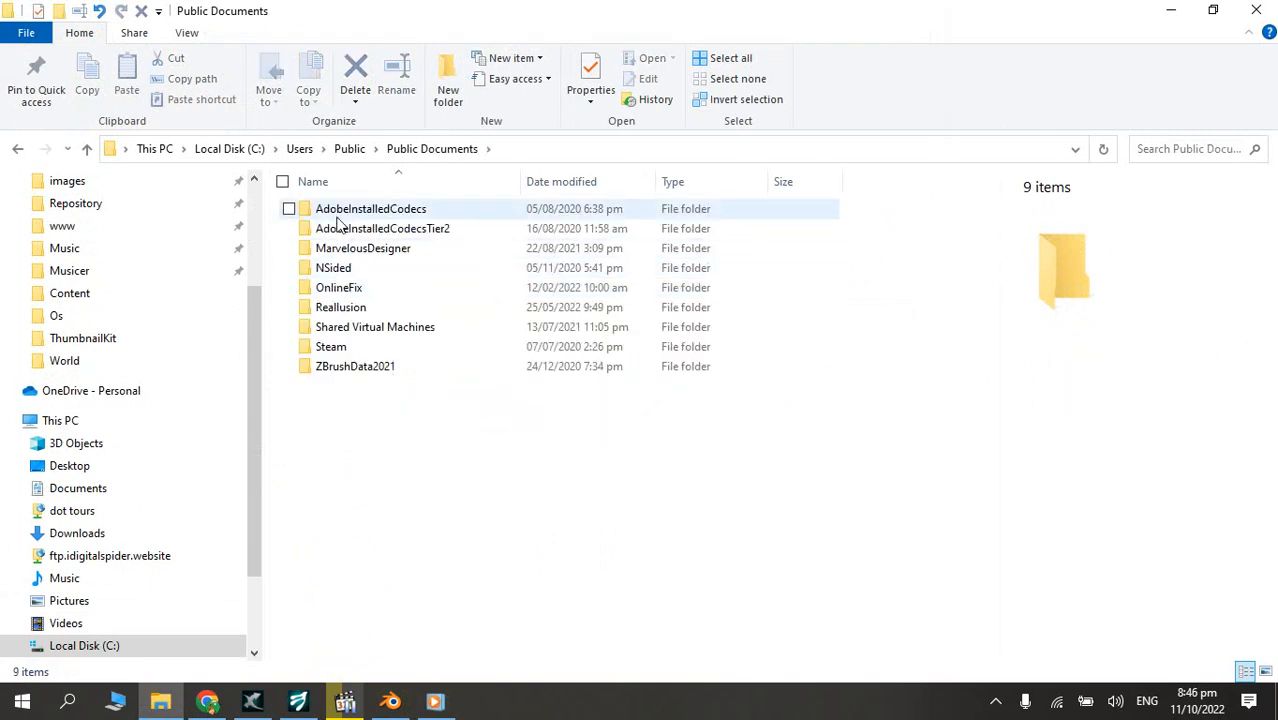
click(337, 307)
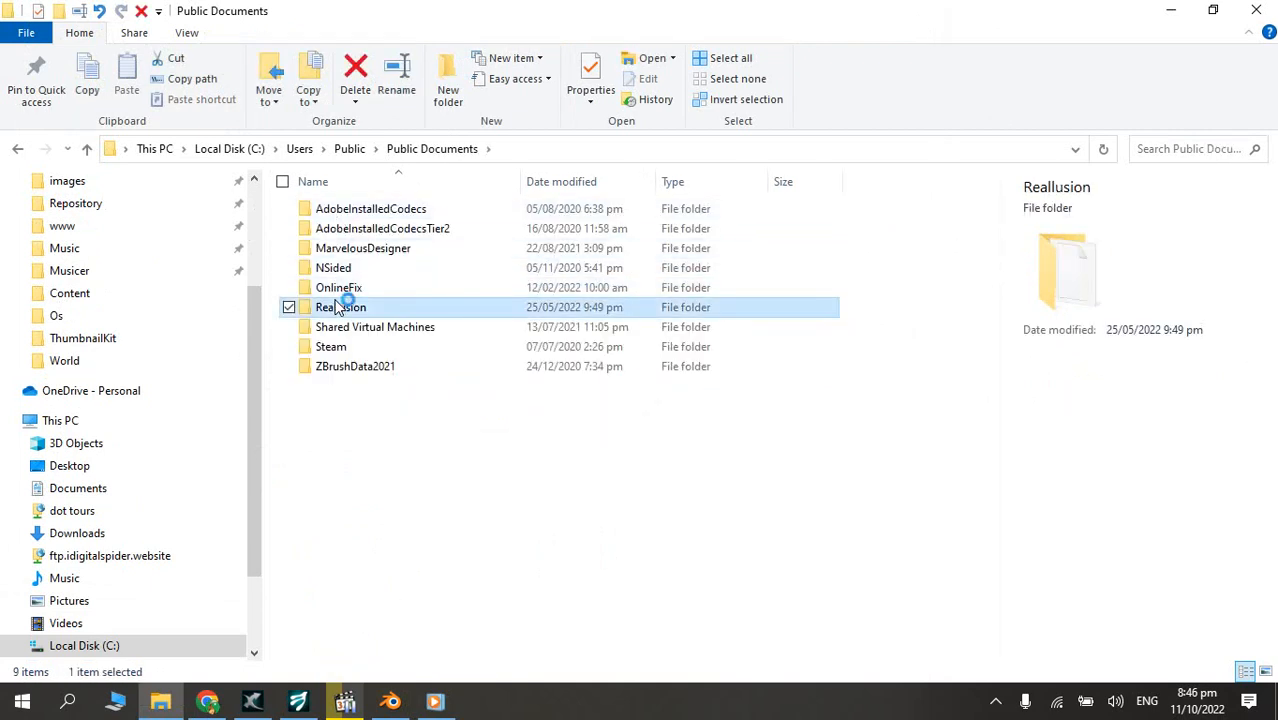
double_click(337, 307)
- Open the Character folder inside Custom\iClone 5 Custom
click(337, 211)
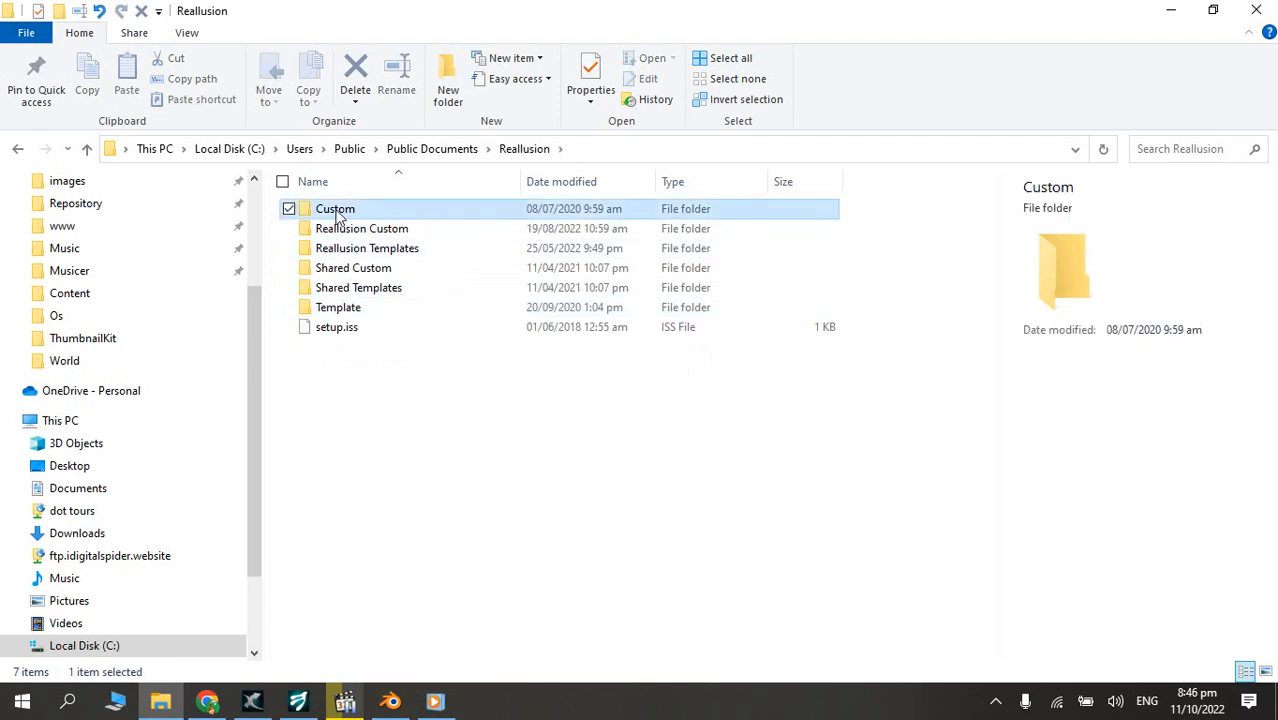
double_click(337, 211)
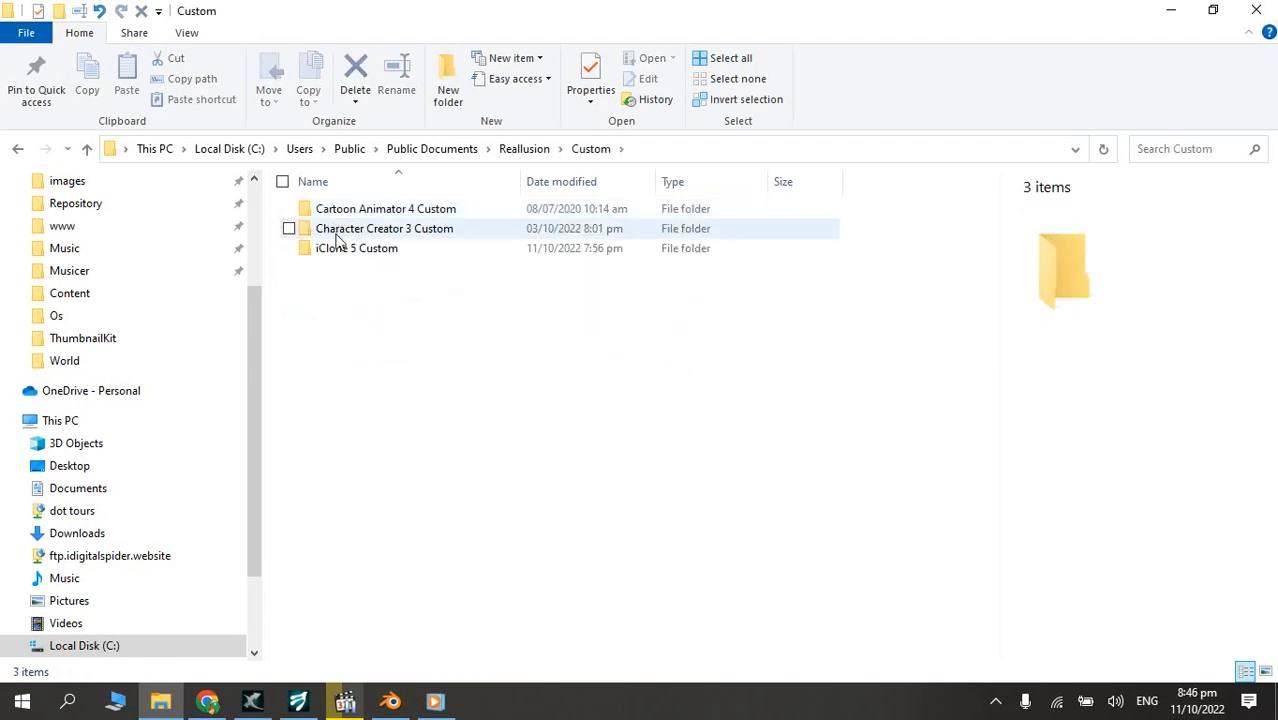
click(338, 257)
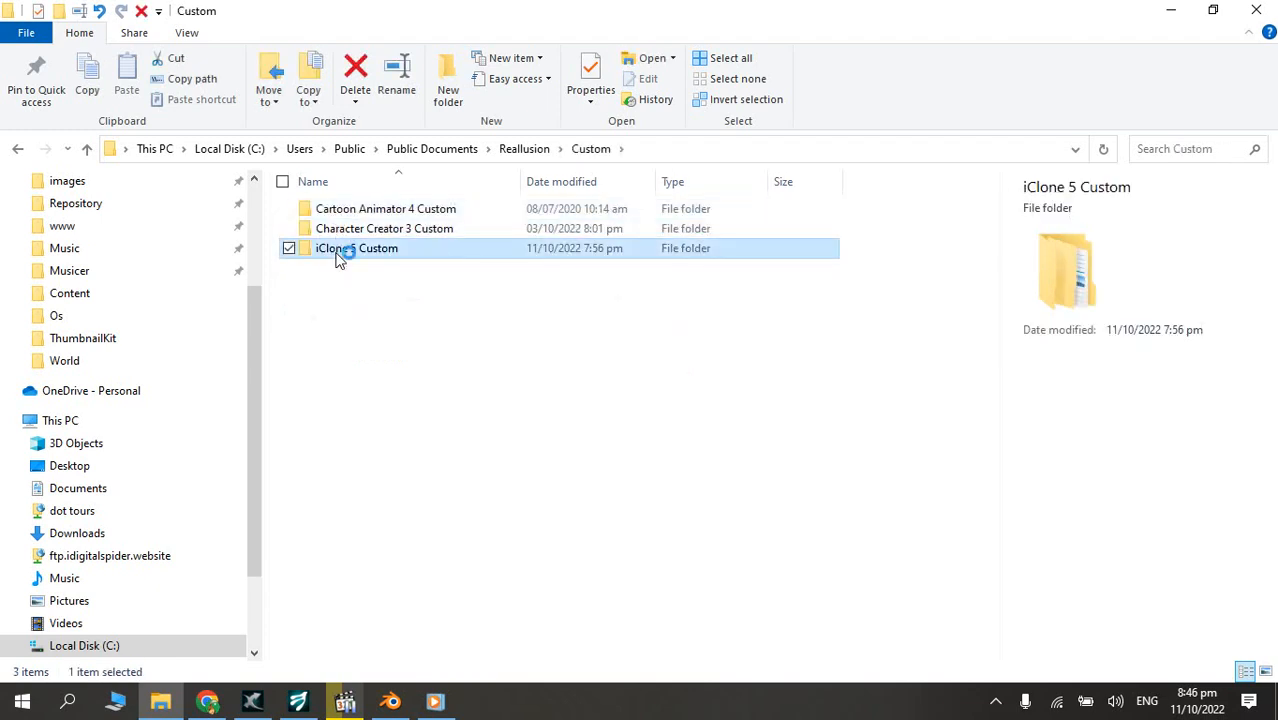
double_click(338, 250)
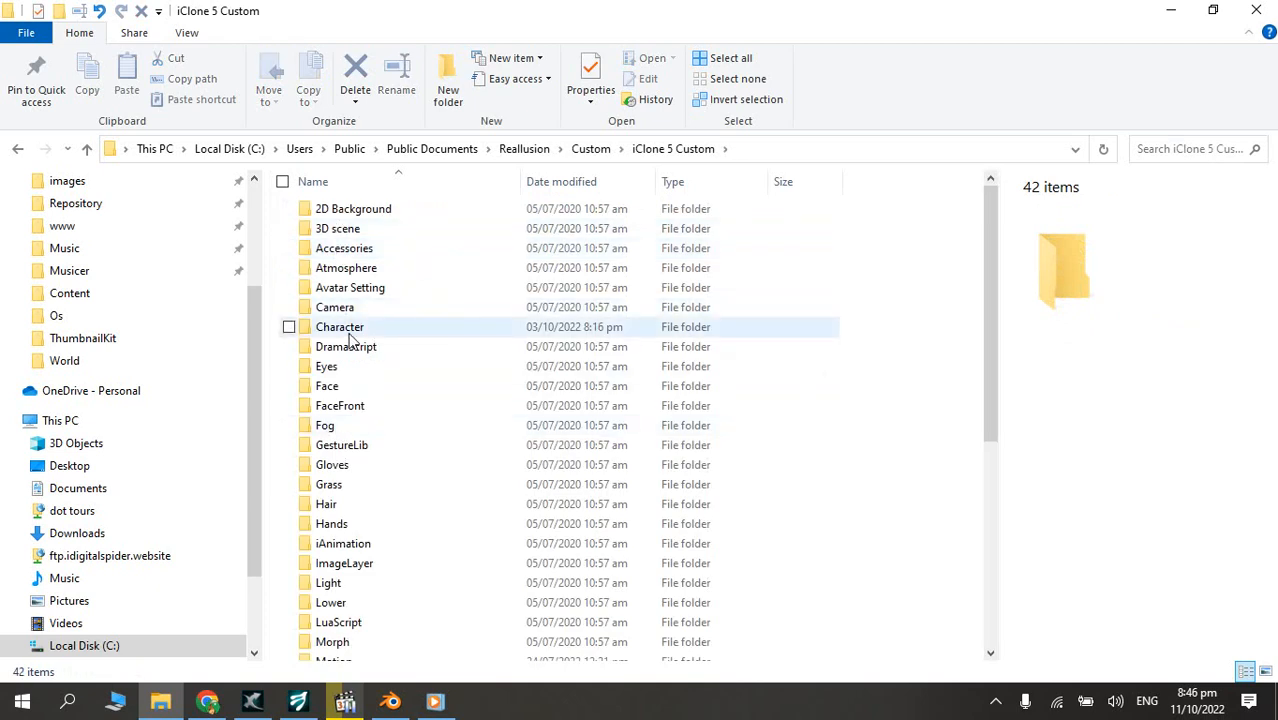
double_click(349, 338)
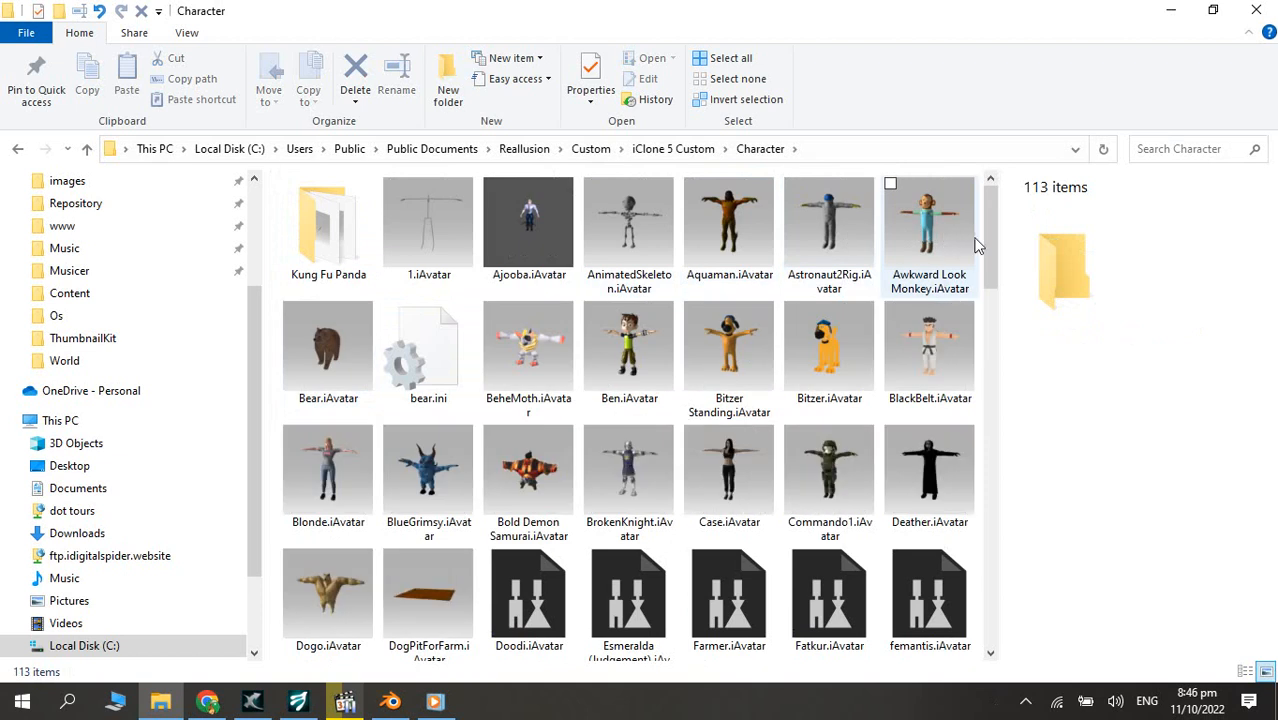
- Find husky.iAvatar in the Character folder and load it into iClone 3DXchange5
scroll(978, 245, down, 4)
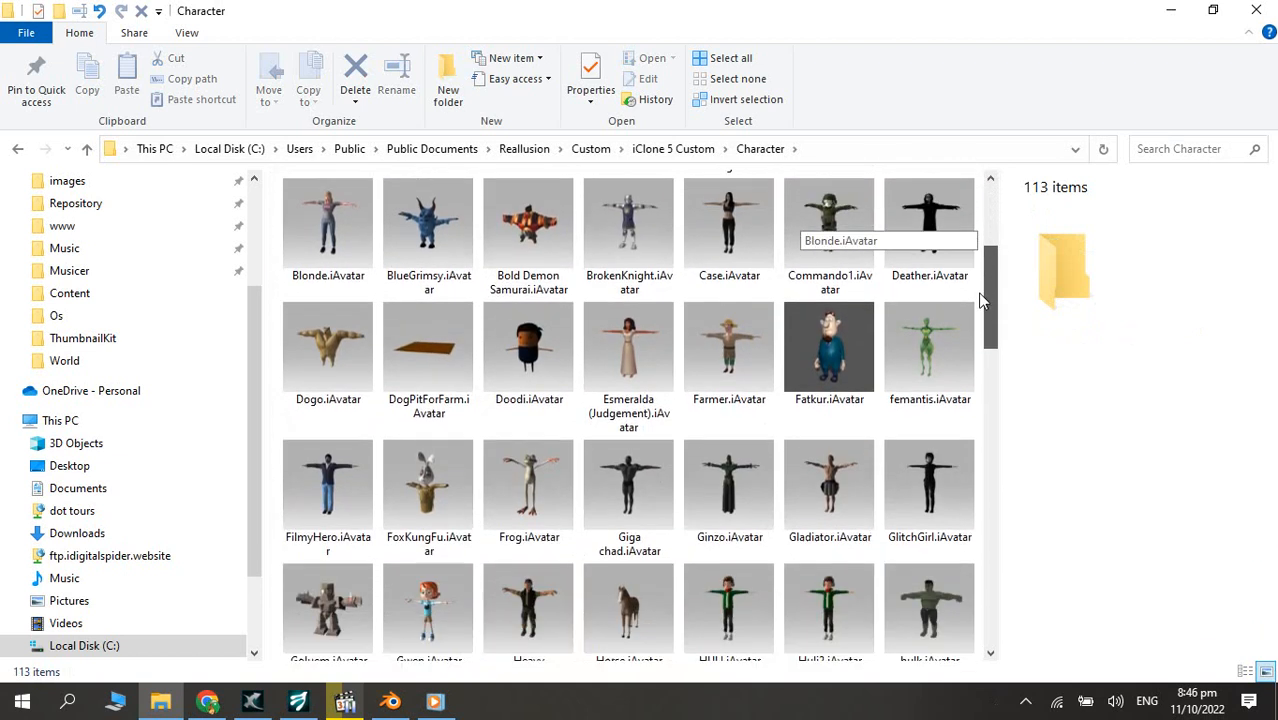
drag(980, 294, 974, 378)
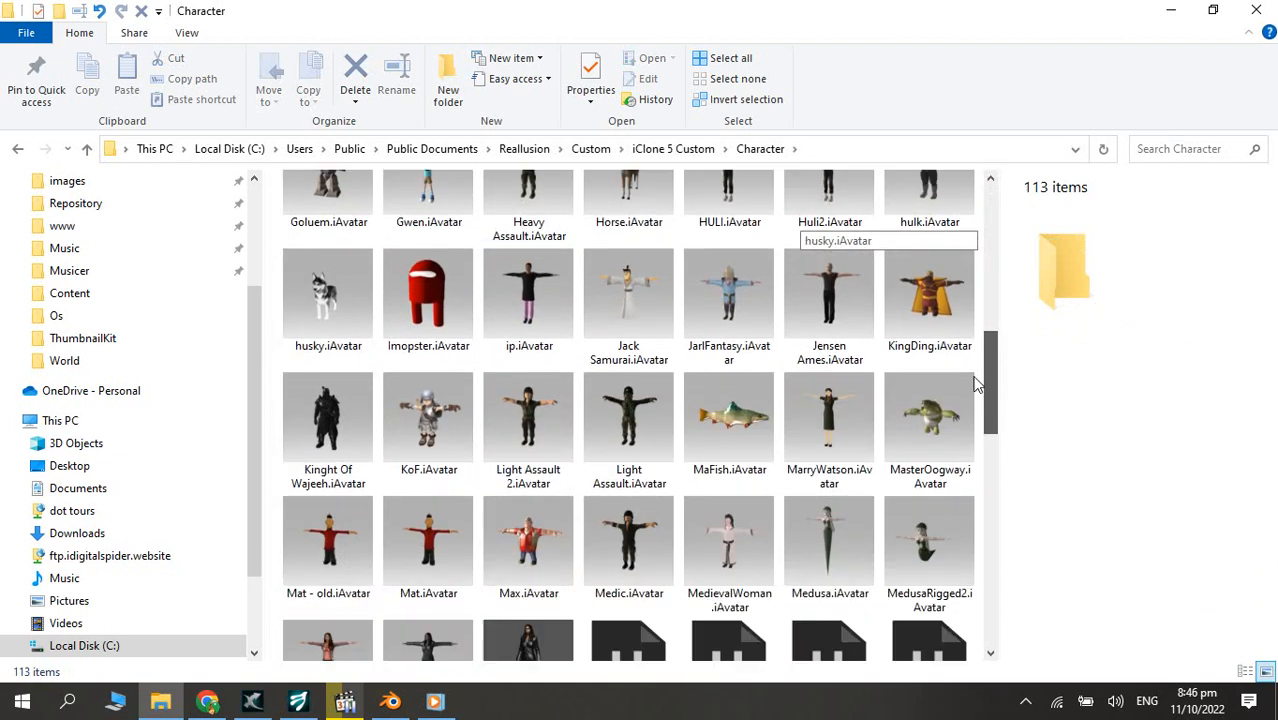
click(323, 329)
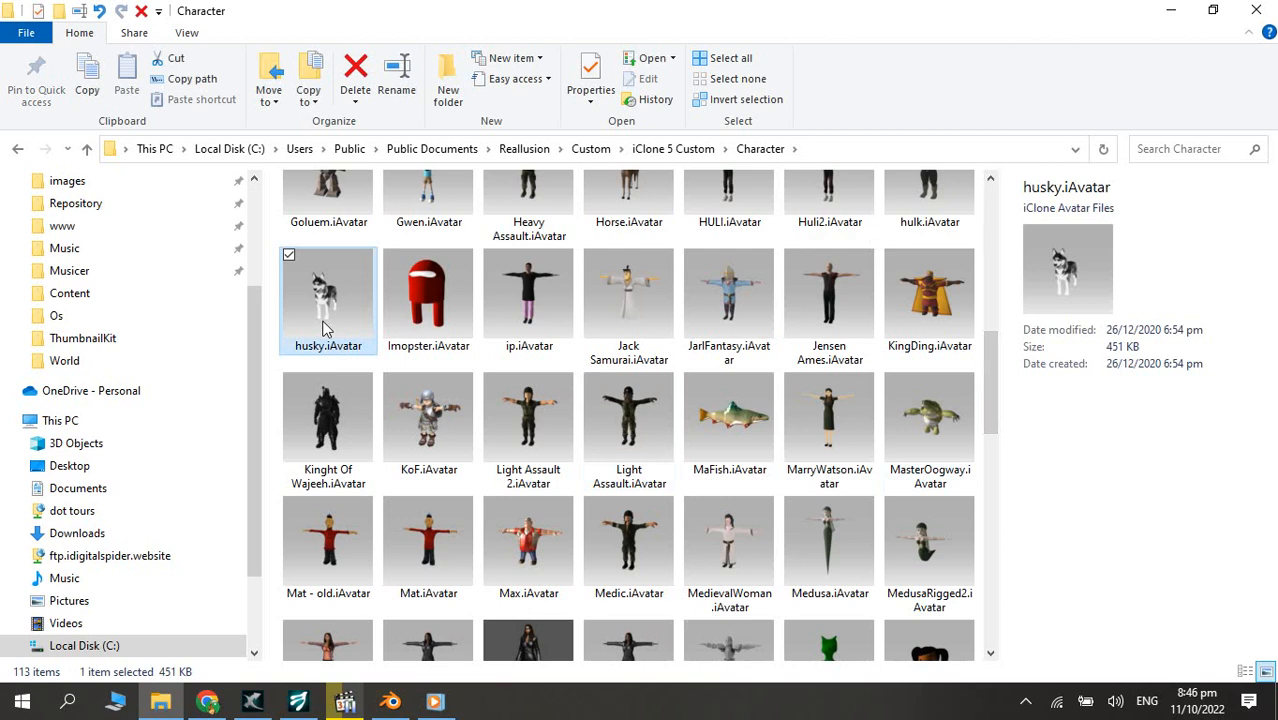
drag(323, 329, 462, 561)
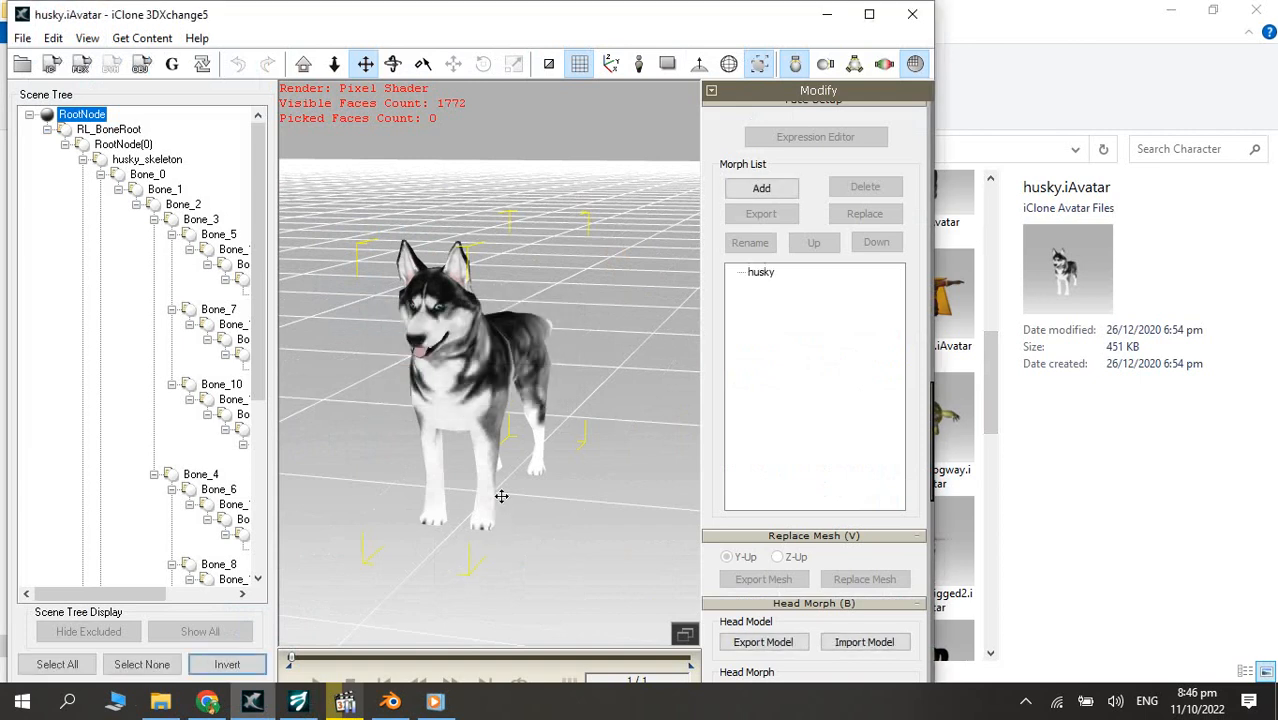
- Export the husky avatar as an FBX file named husky to Desktop\3D Models\husky, copying the destination path before confirming
click(22, 38)
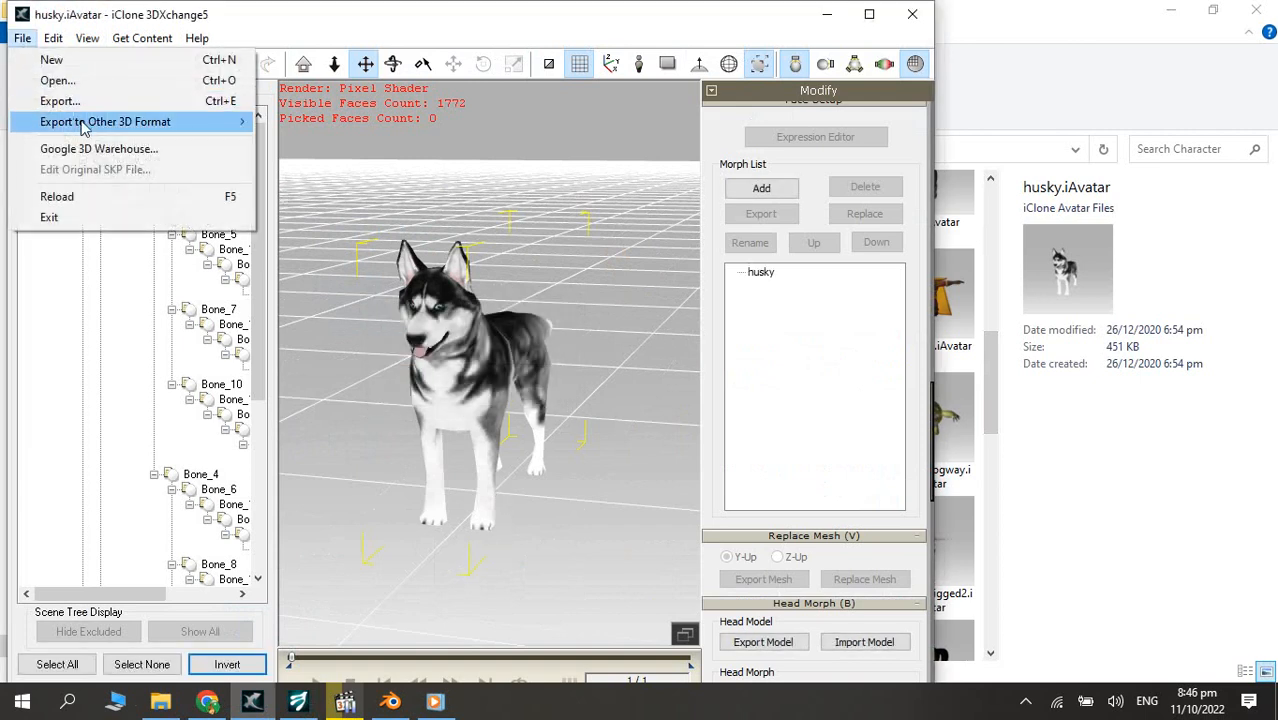
mouse_move(87, 122)
click(301, 129)
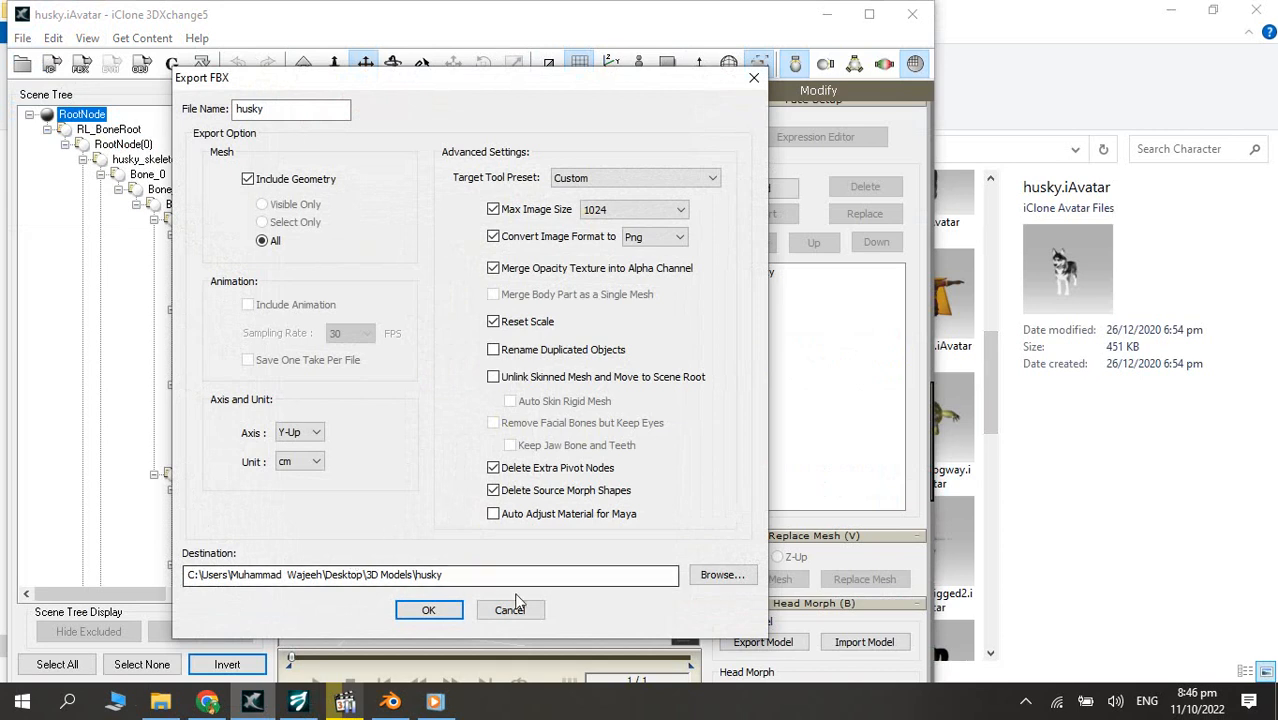
drag(484, 576, 432, 581)
right_click(257, 568)
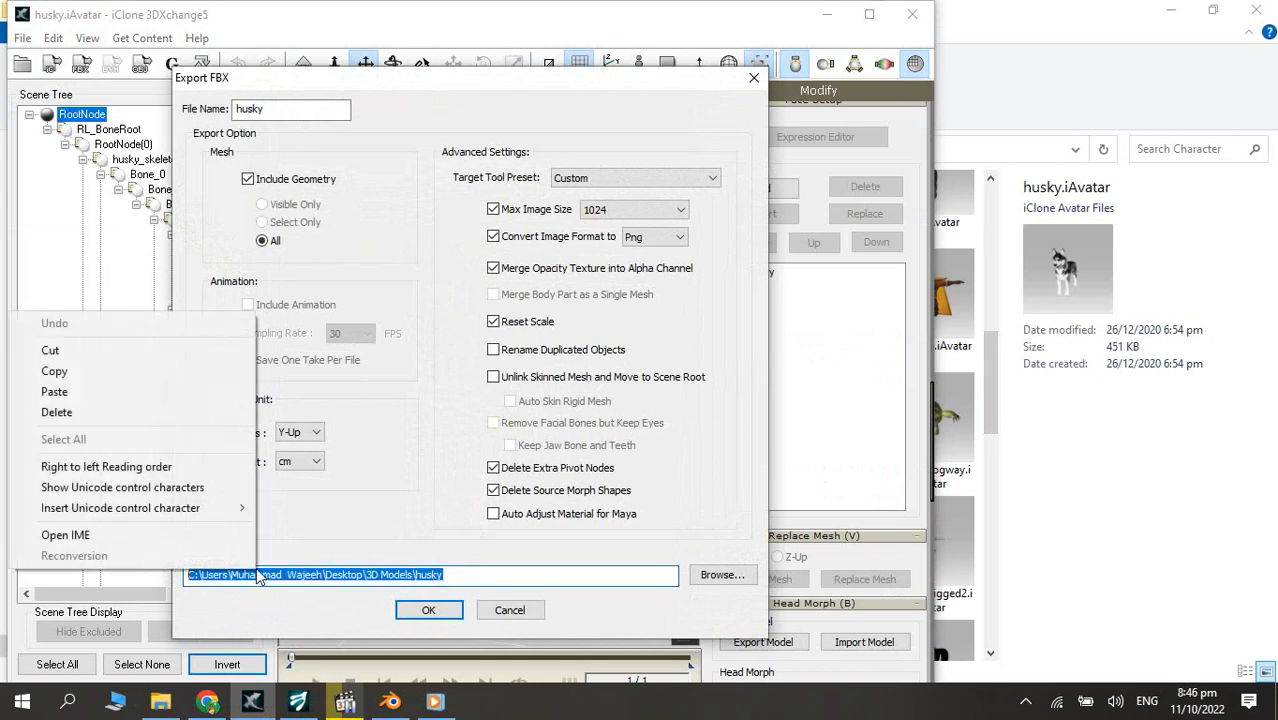
click(183, 377)
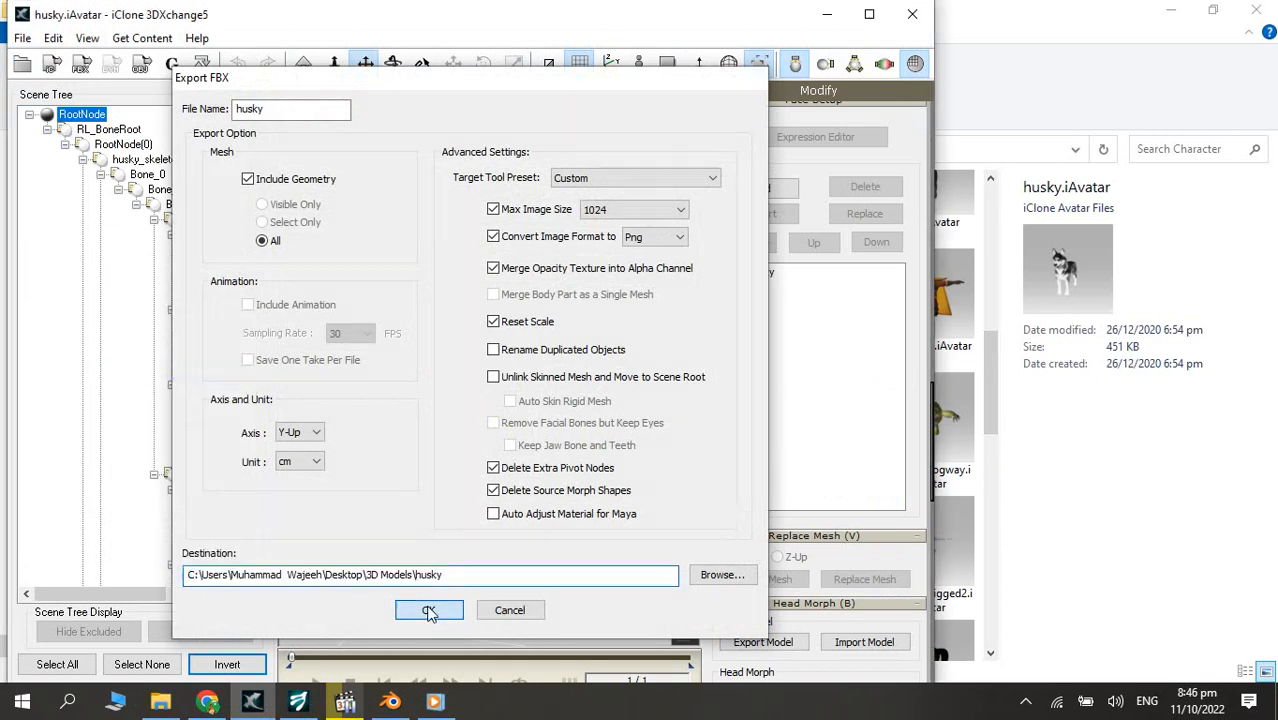
click(428, 609)
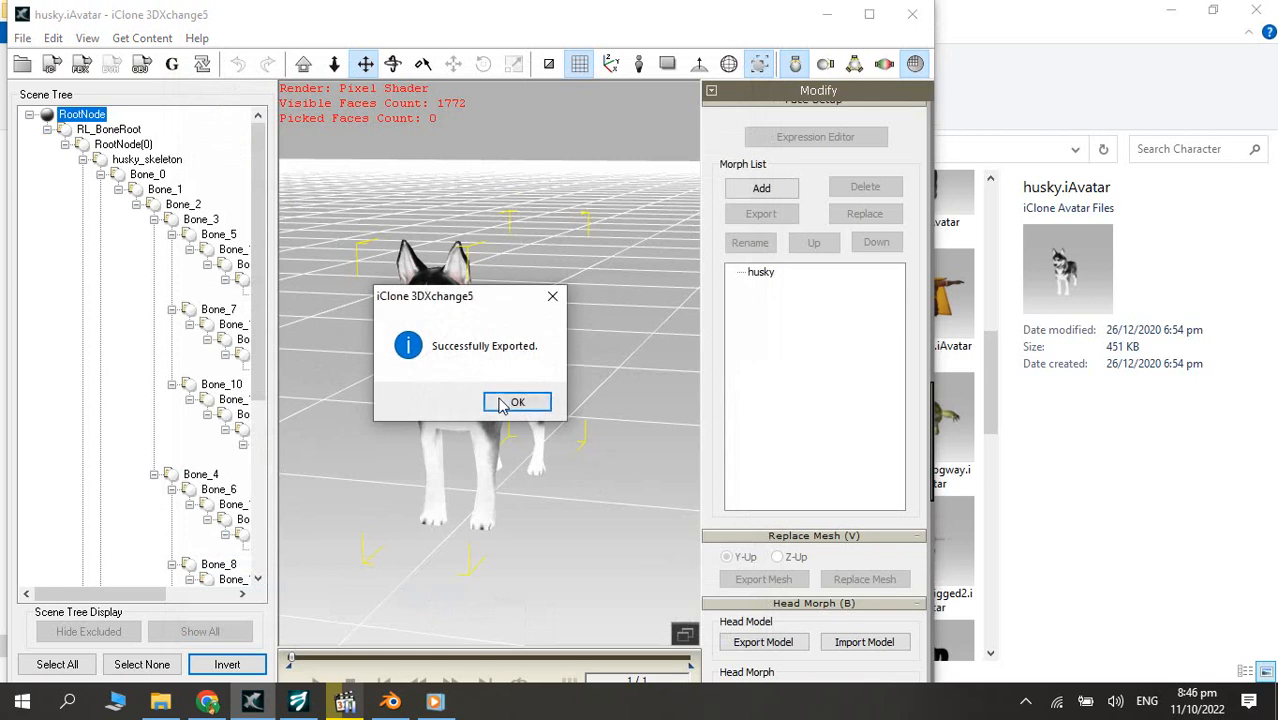
click(503, 405)
- Switch to File Explorer and open the export folder using the copied destination path
click(160, 701)
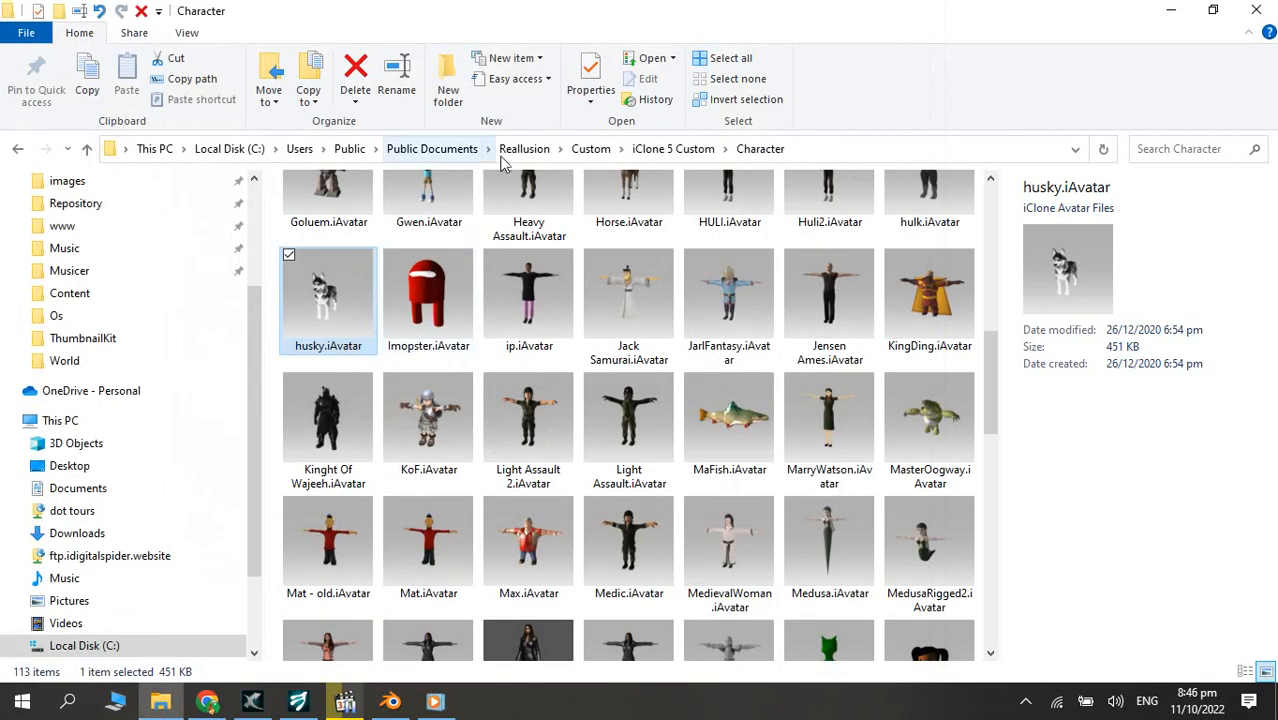
click(830, 149)
right_click(830, 148)
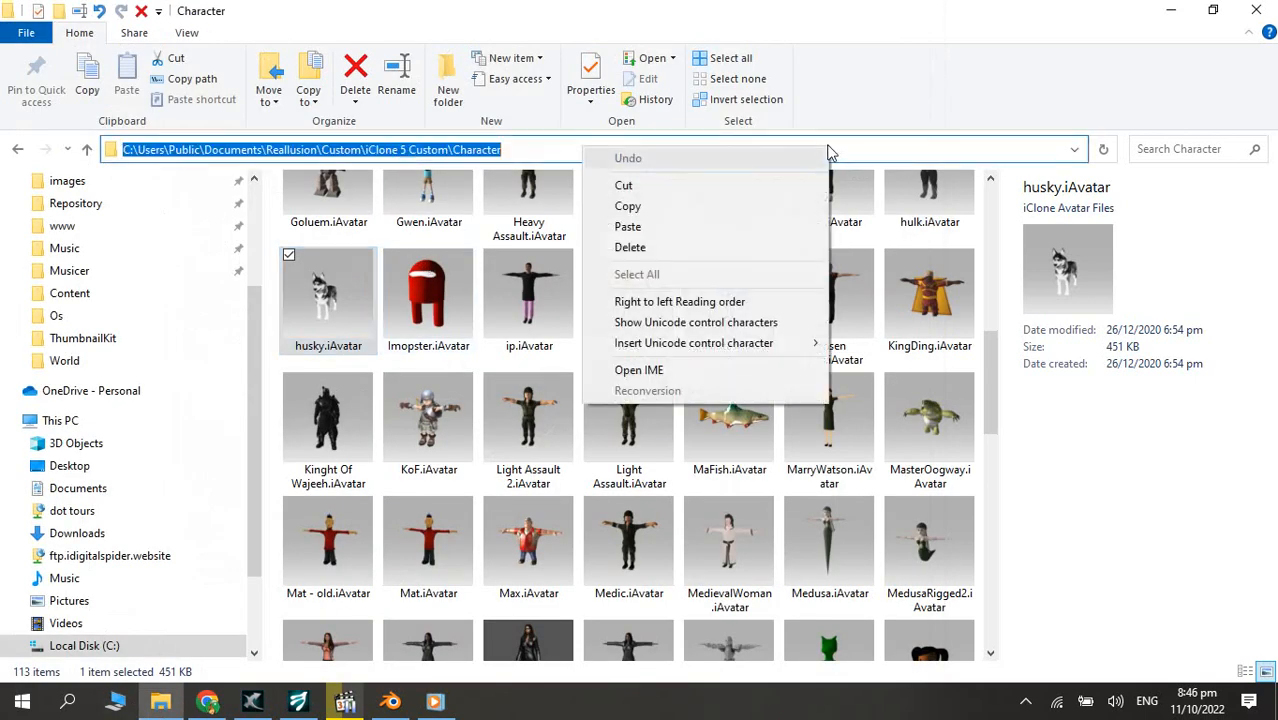
click(772, 226)
key(Return)
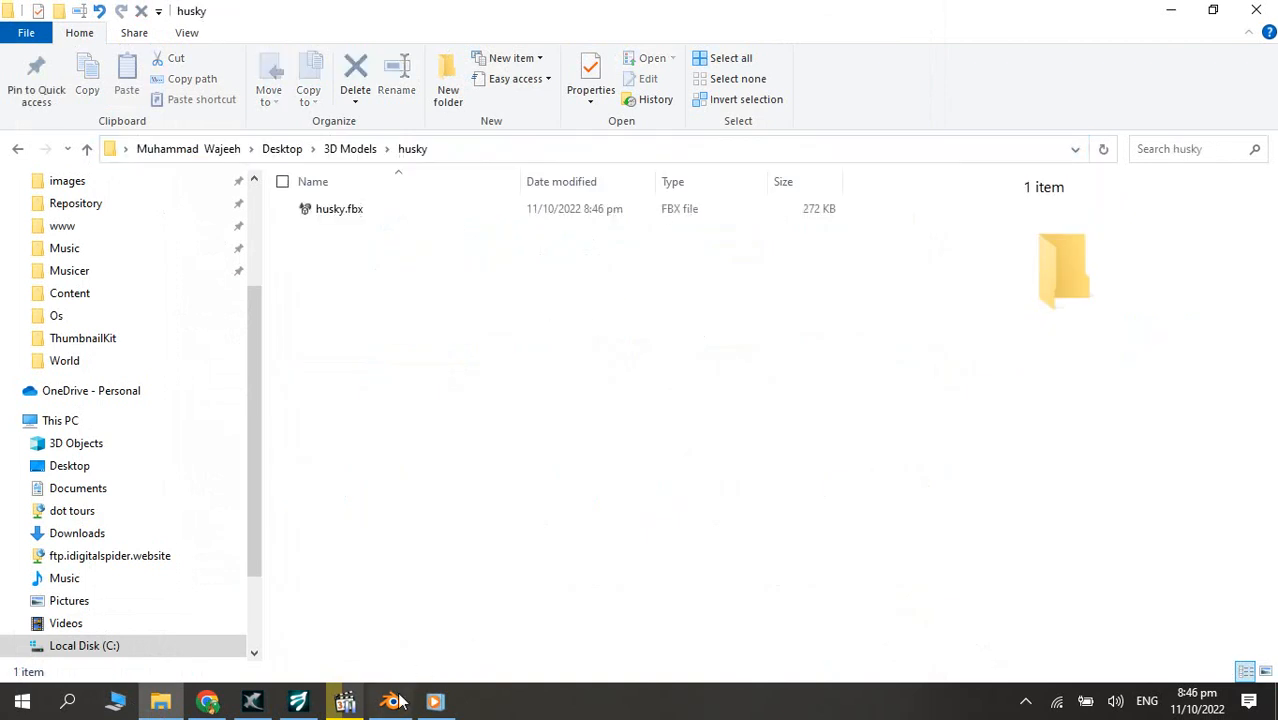
- Switch to Blender and import husky.fbx from the 3D Models\husky folder
click(393, 702)
click(62, 42)
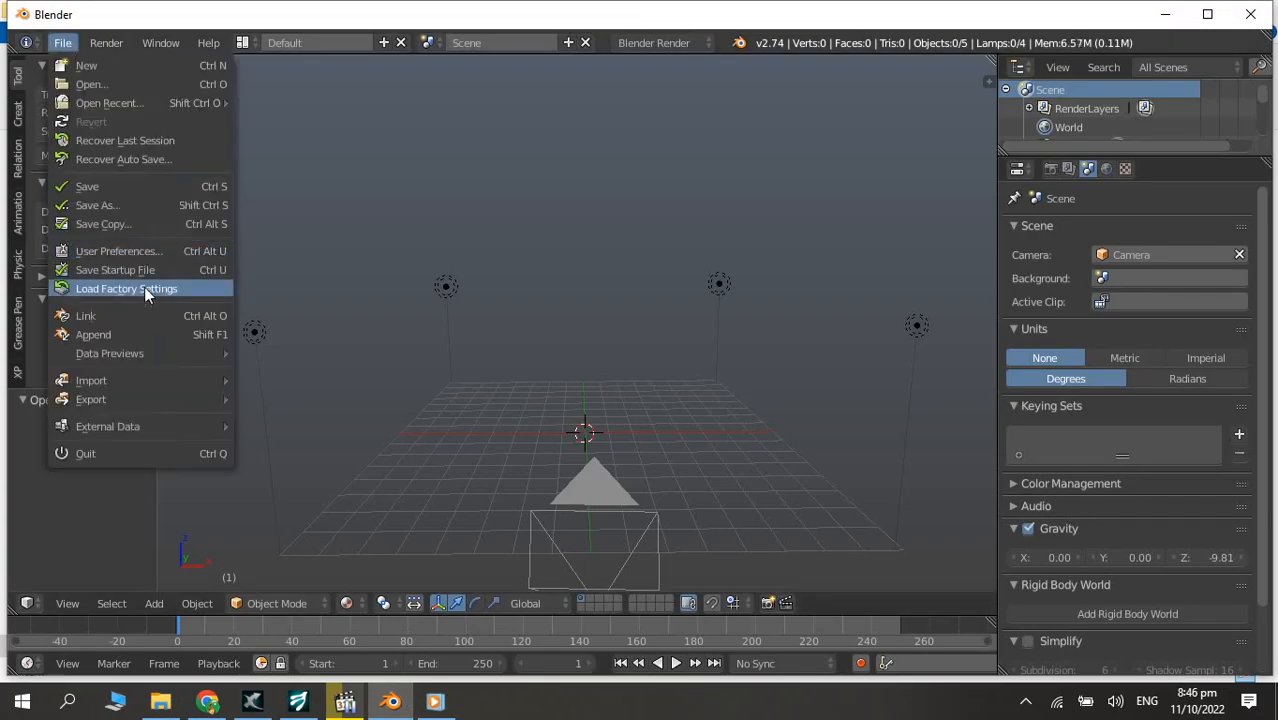
mouse_move(146, 382)
click(285, 418)
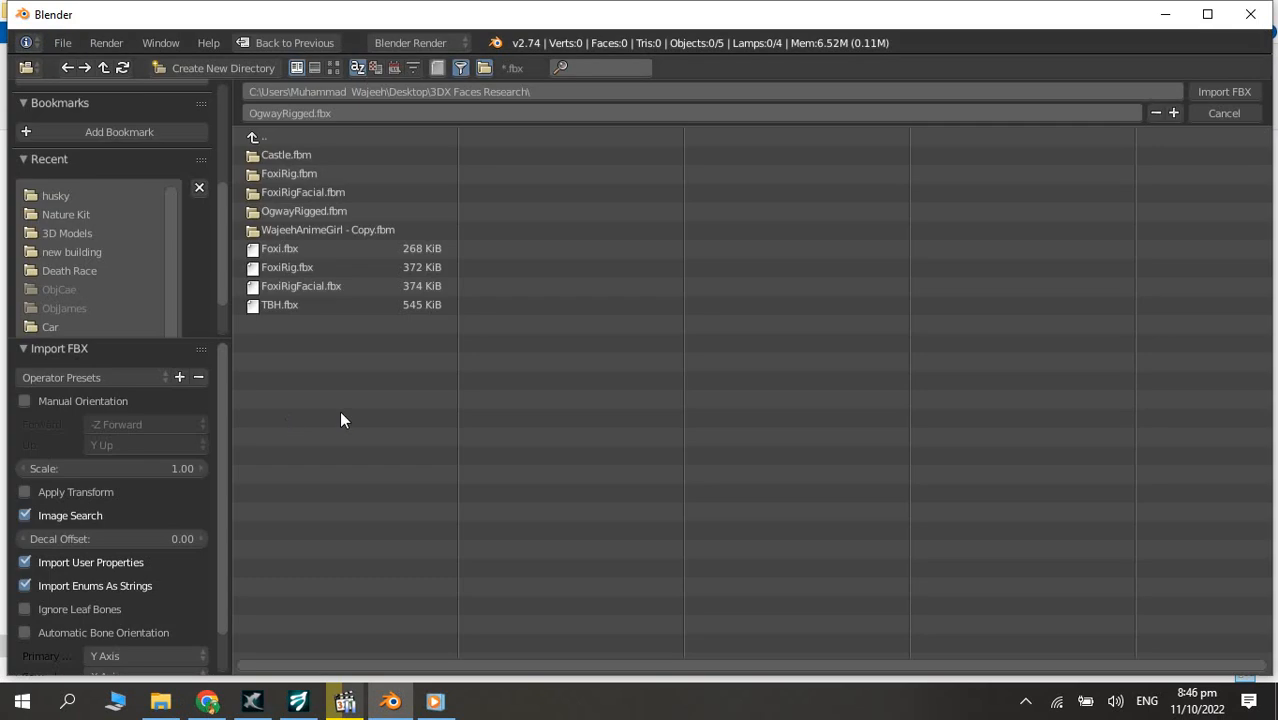
click(530, 92)
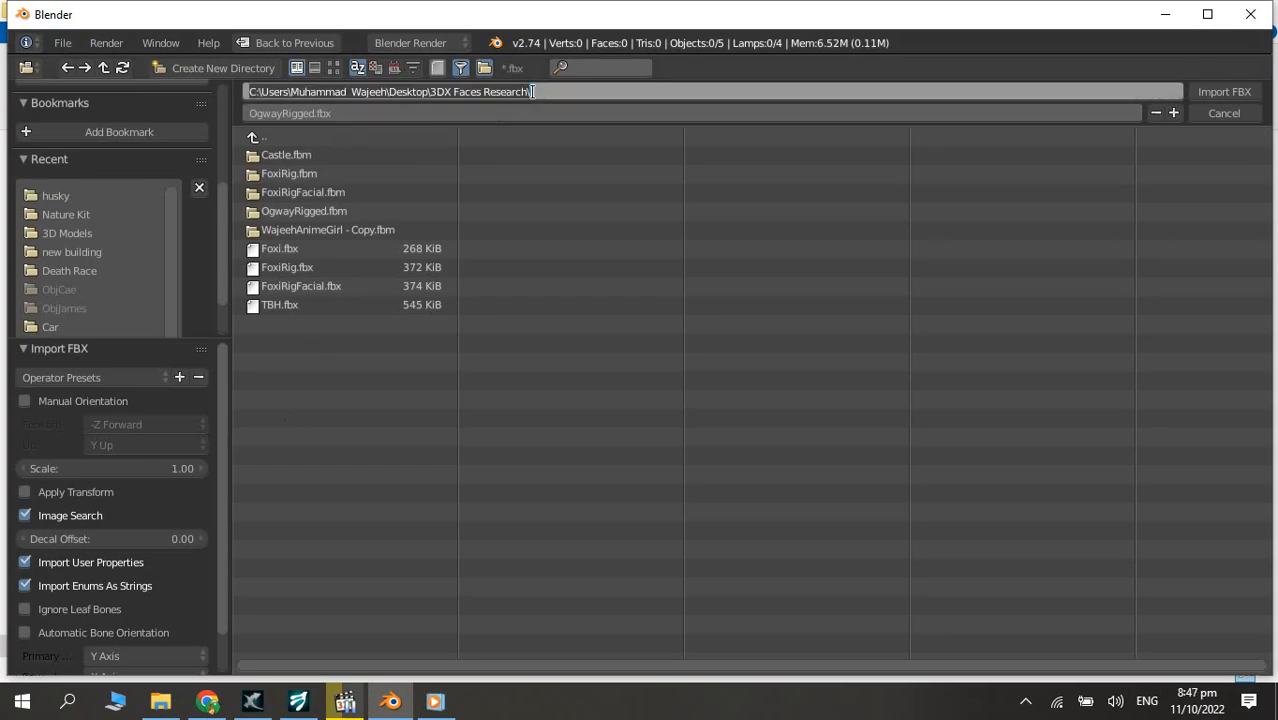
click(55, 195)
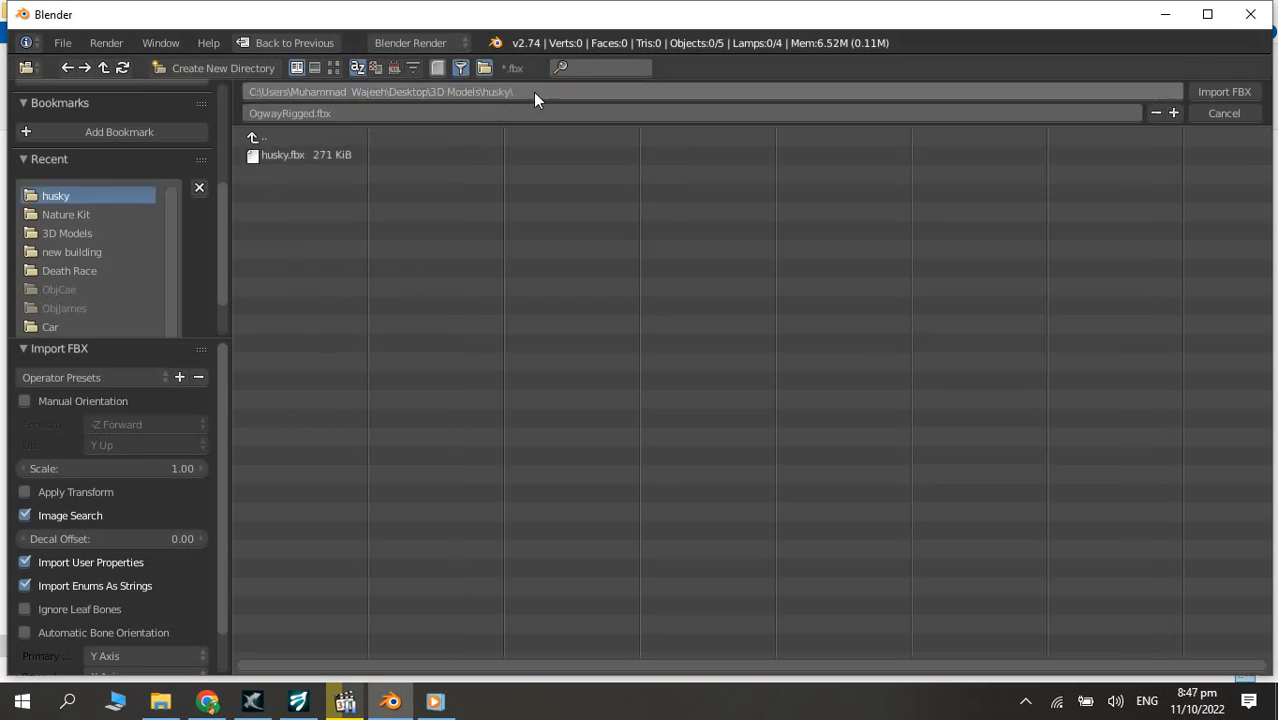
click(287, 156)
key(Return)
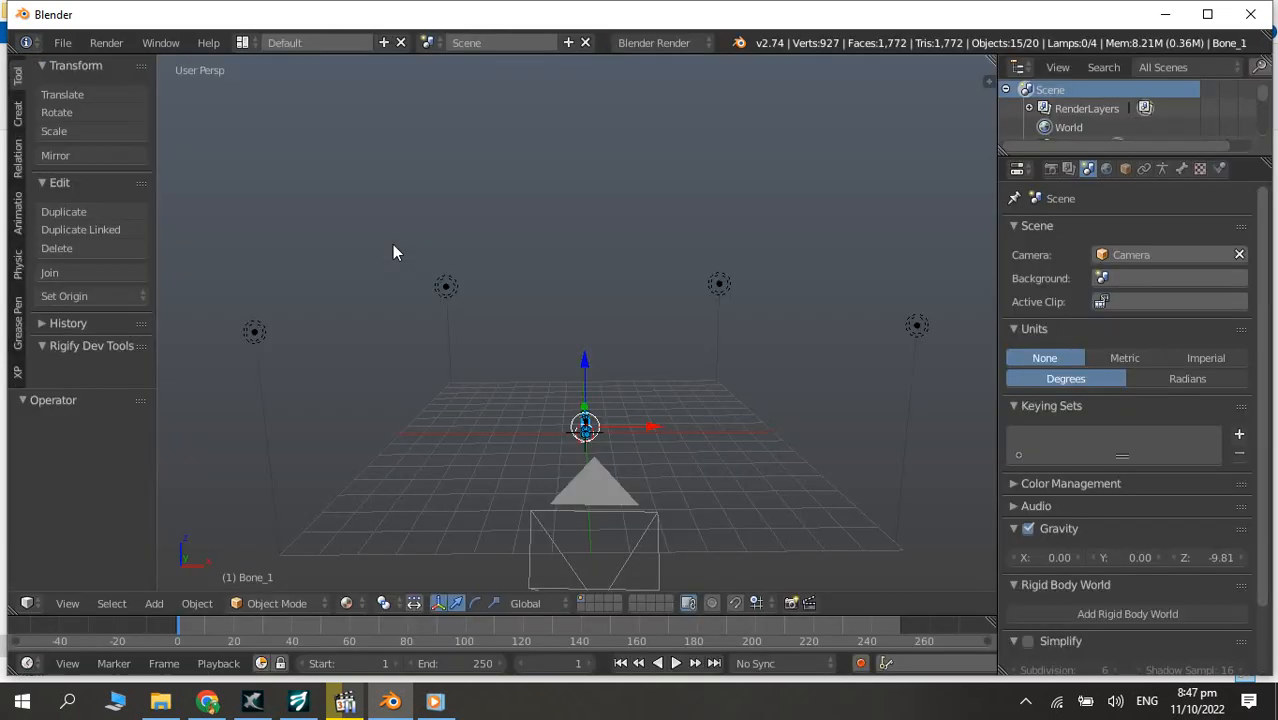
- Switch the 3D viewport to orthographic projection and frame the imported husky from its side
middle_drag(485, 448, 723, 256)
scroll(683, 324, up, 8)
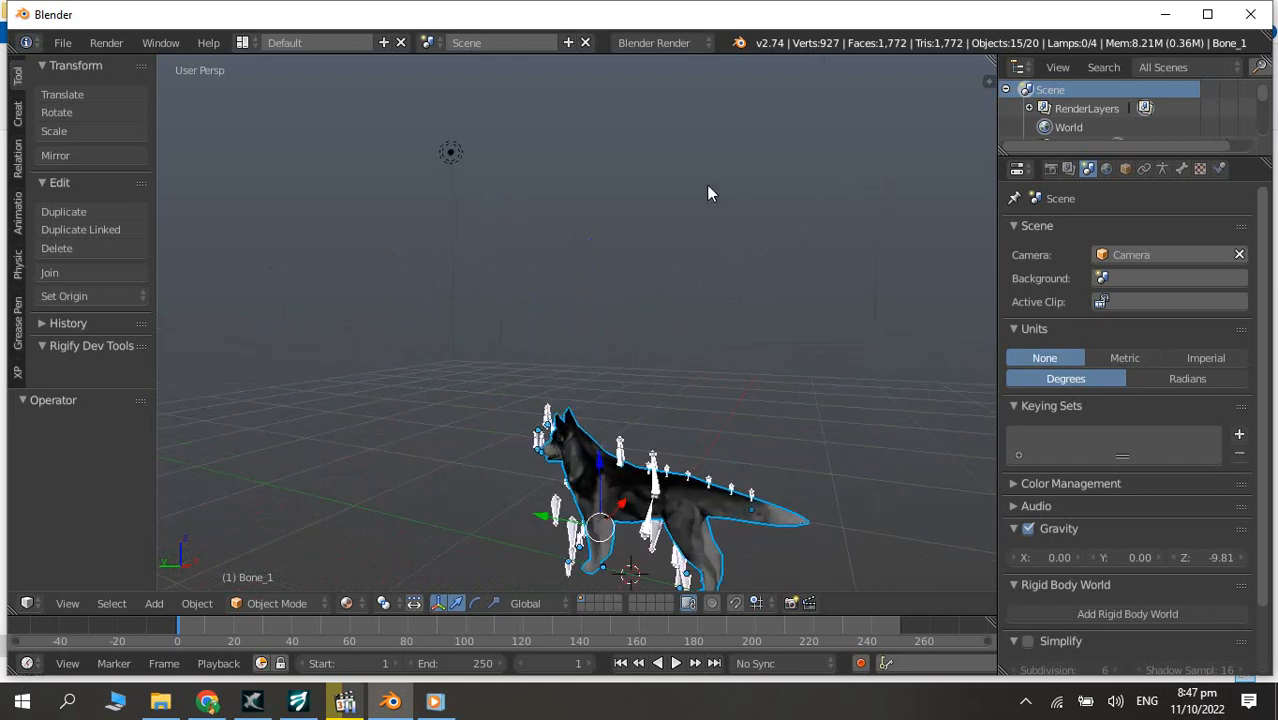
scroll(706, 184, down, 2)
middle_drag(697, 318, 645, 371)
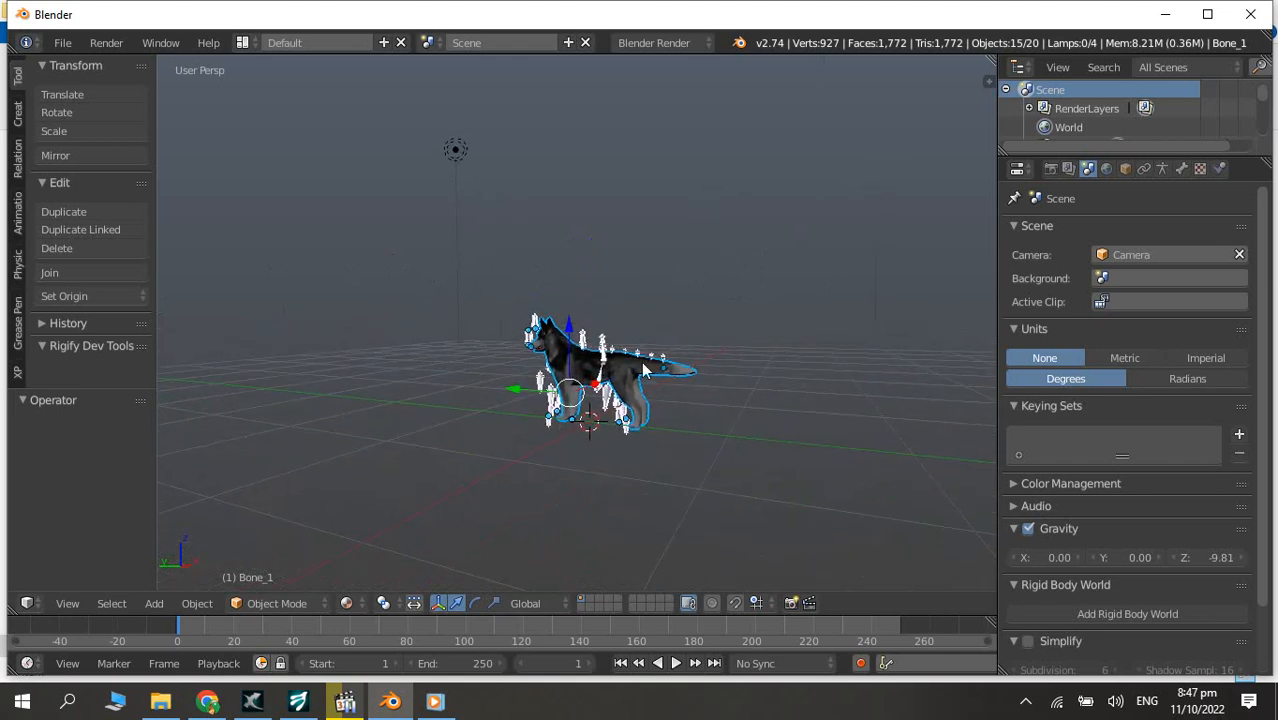
click(67, 607)
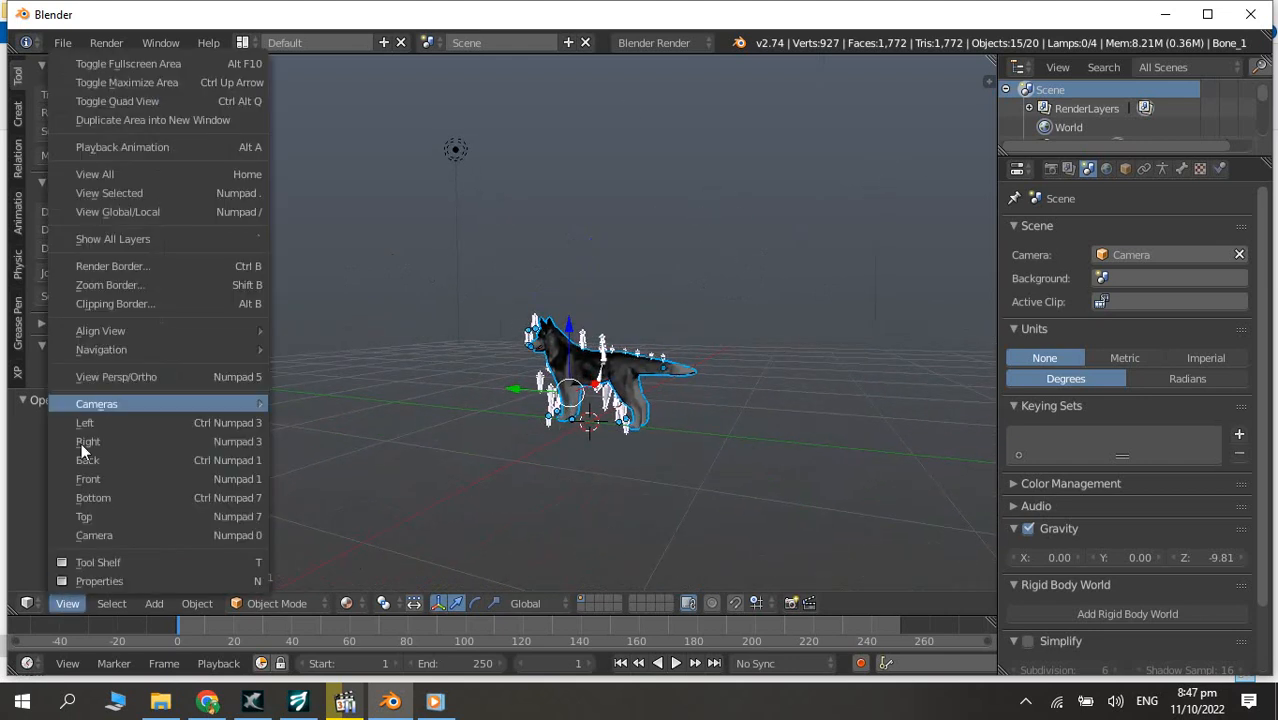
click(114, 377)
middle_drag(529, 350, 548, 449)
mouse_move(575, 330)
middle_down()
mouse_move(602, 357)
mouse_move(559, 368)
mouse_move(568, 286)
mouse_move(562, 309)
middle_up()
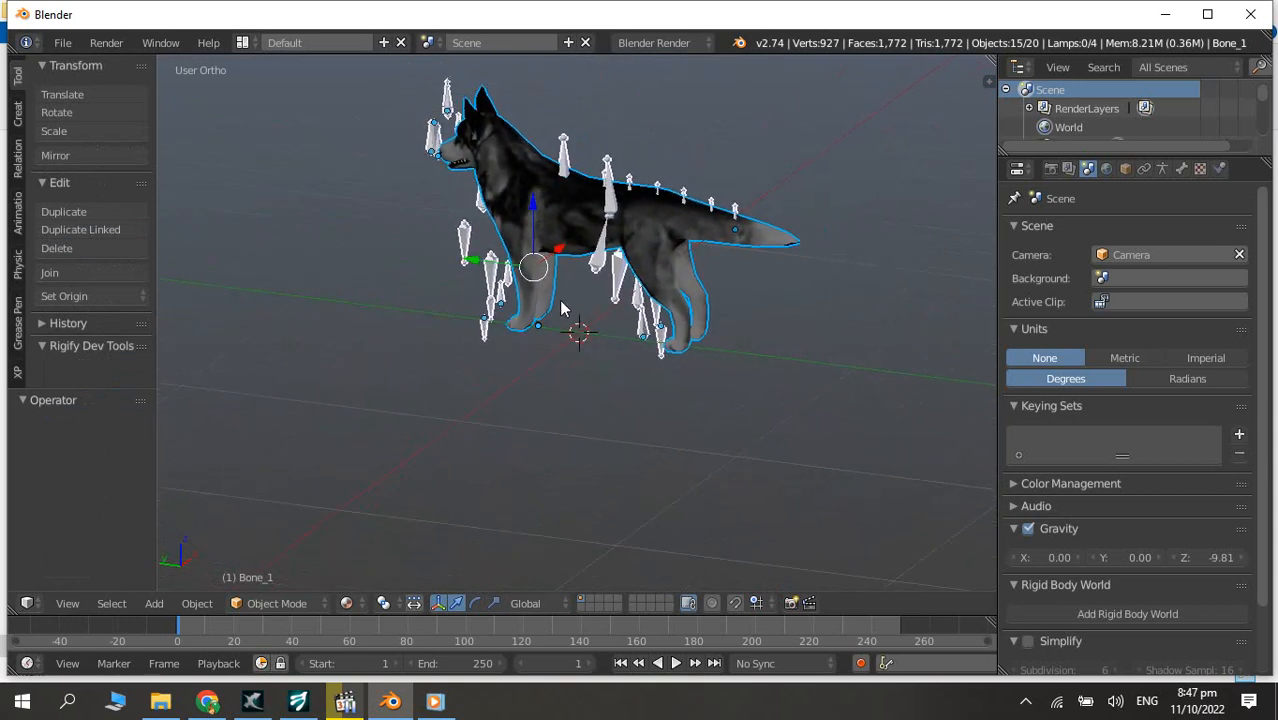
- Select the husky mesh and add a base shape key to its object data
right_click(637, 229)
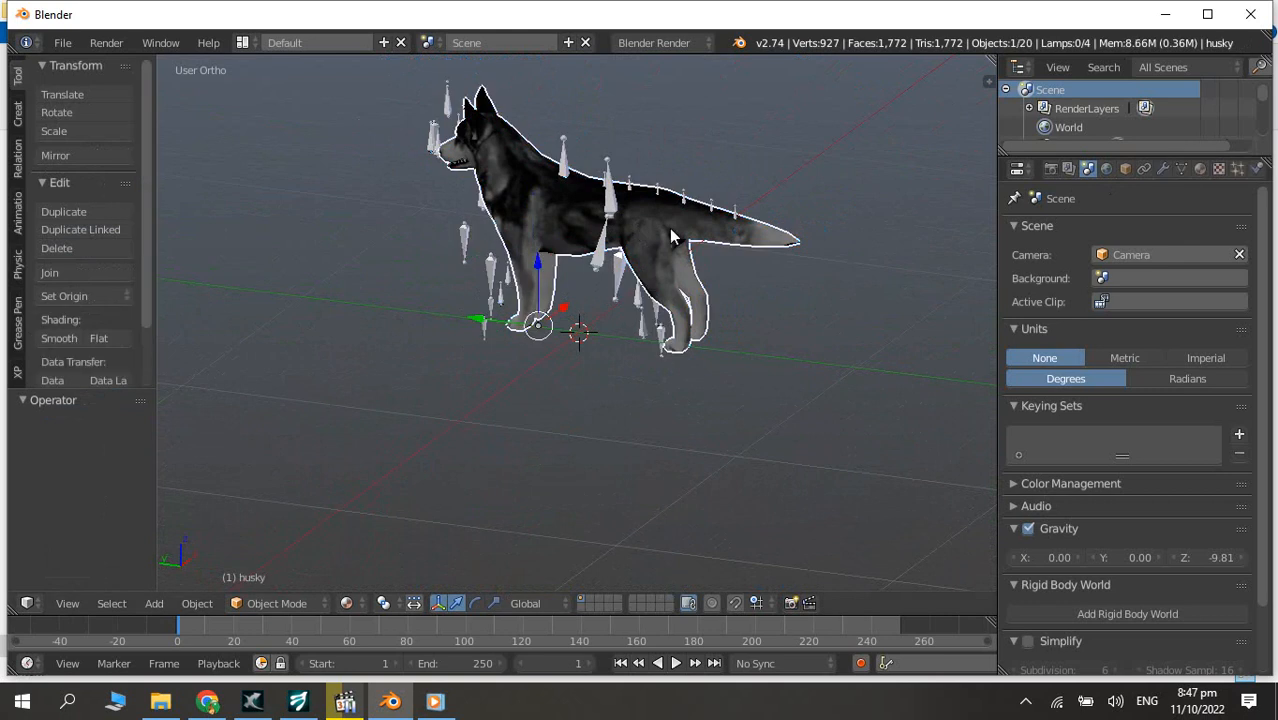
click(1181, 169)
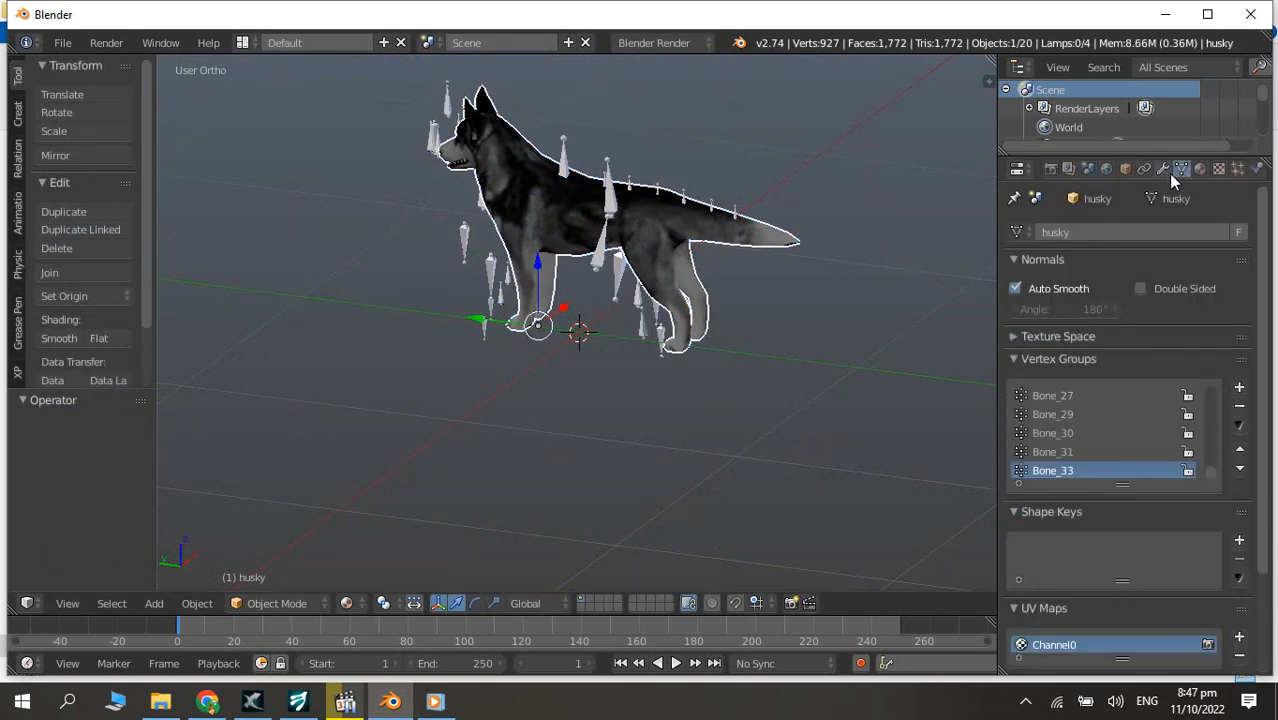
click(1239, 540)
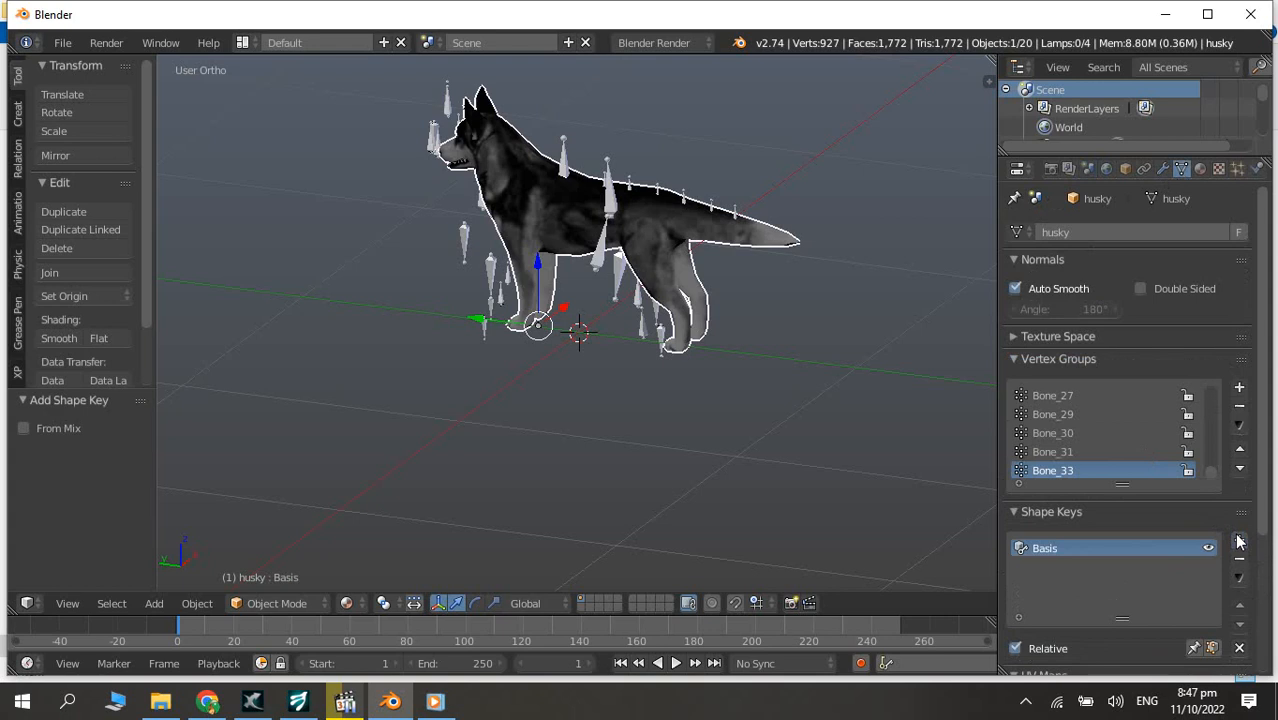
drag(1259, 510, 1126, 566)
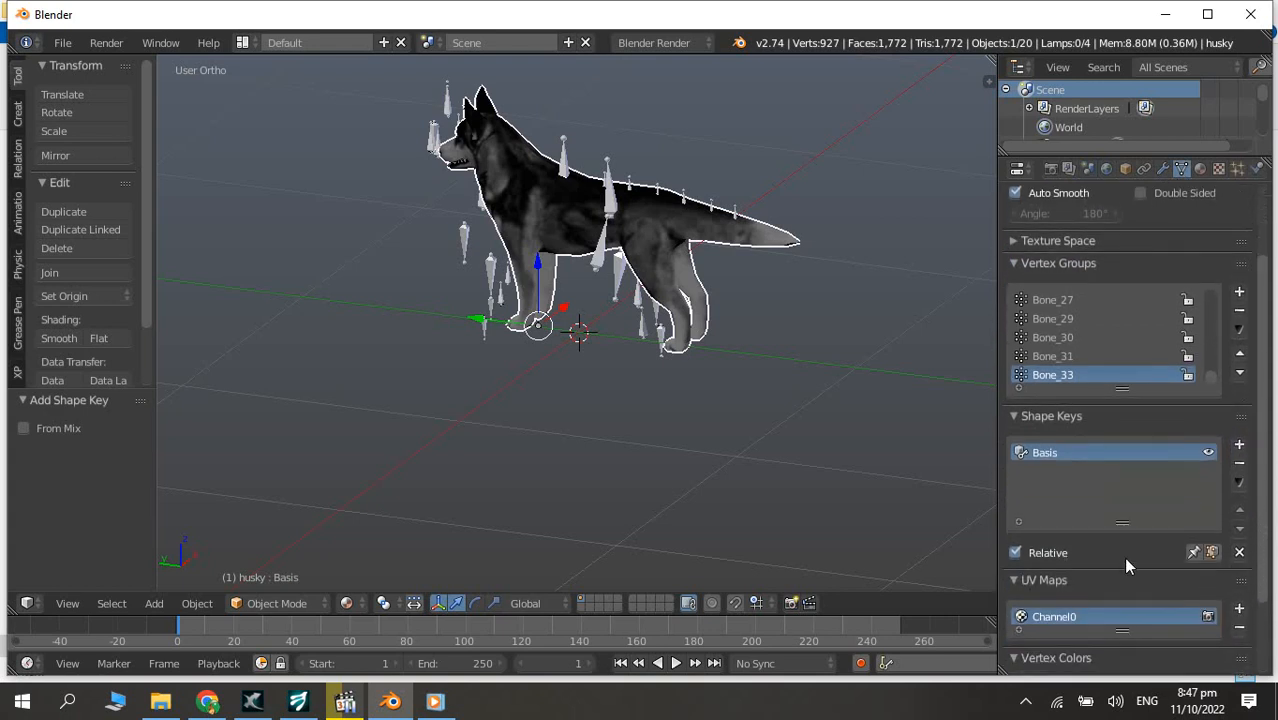
- Add a second shape key to the husky mesh, name it BigLegs and set its value to 1.000
click(1239, 446)
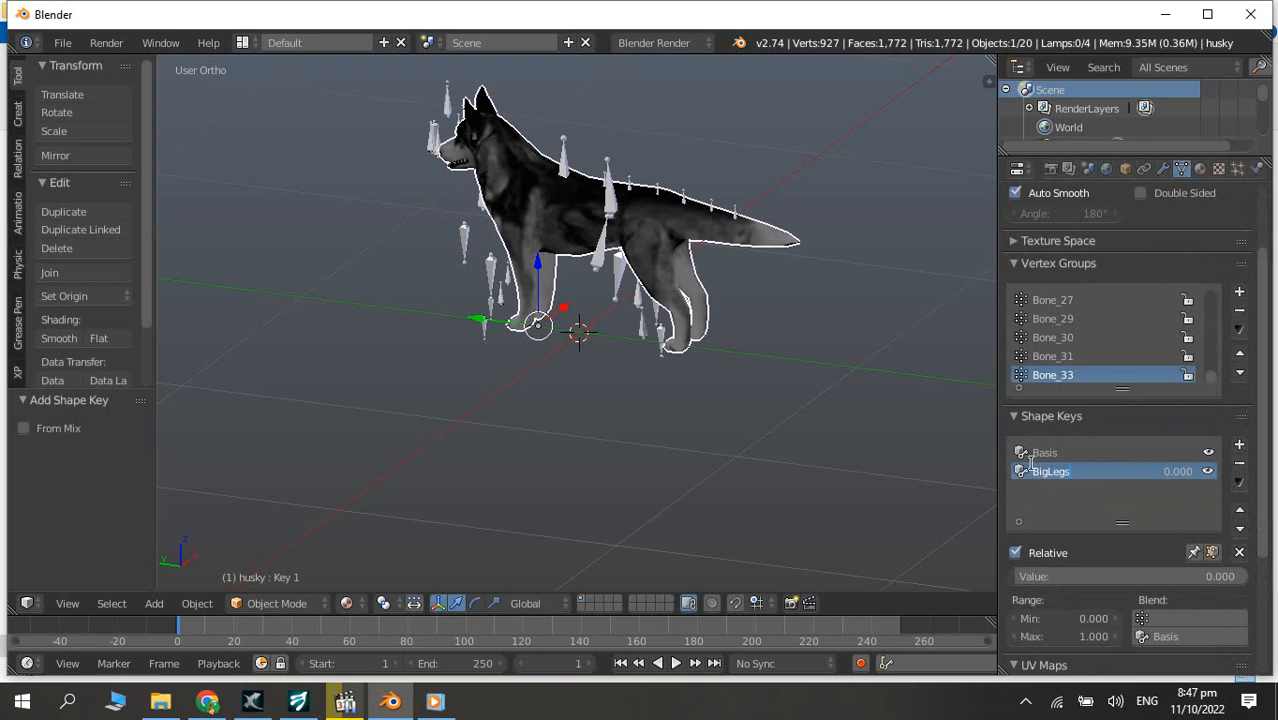
click(281, 604)
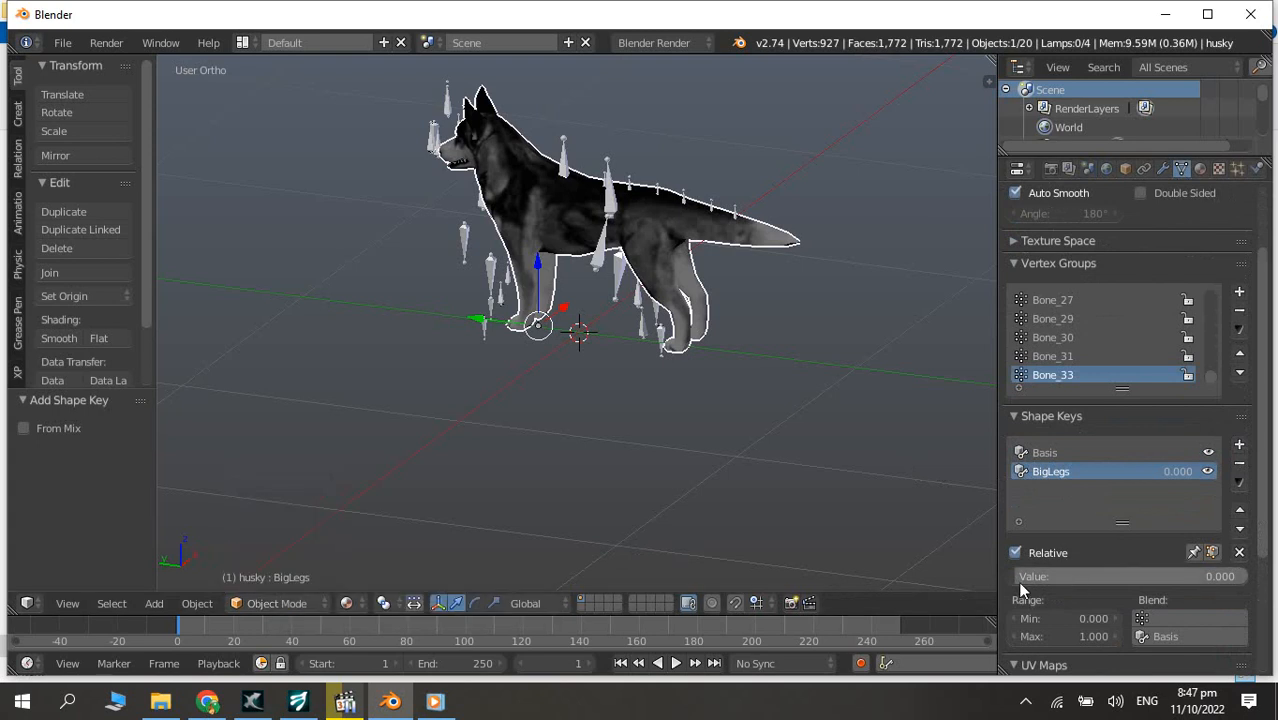
drag(1022, 578, 1230, 578)
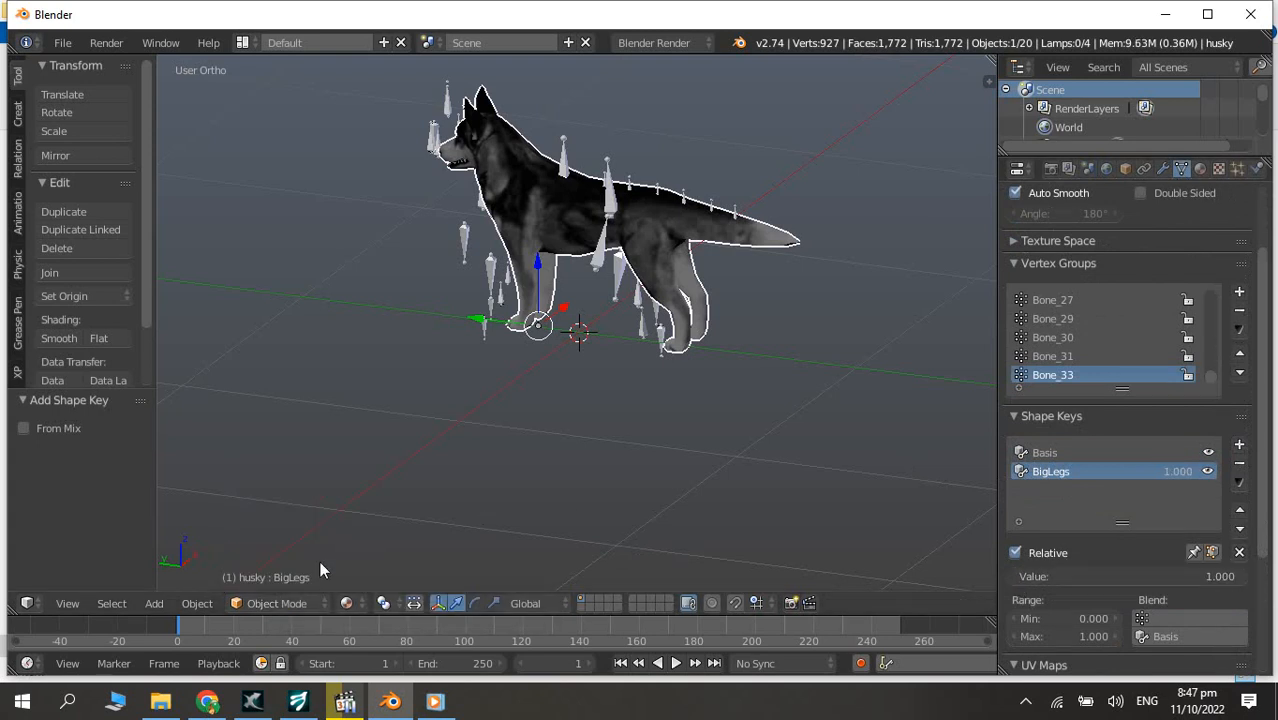
- Enter Edit Mode on the husky mesh with BigLegs active and deselect all its geometry
click(278, 603)
click(285, 560)
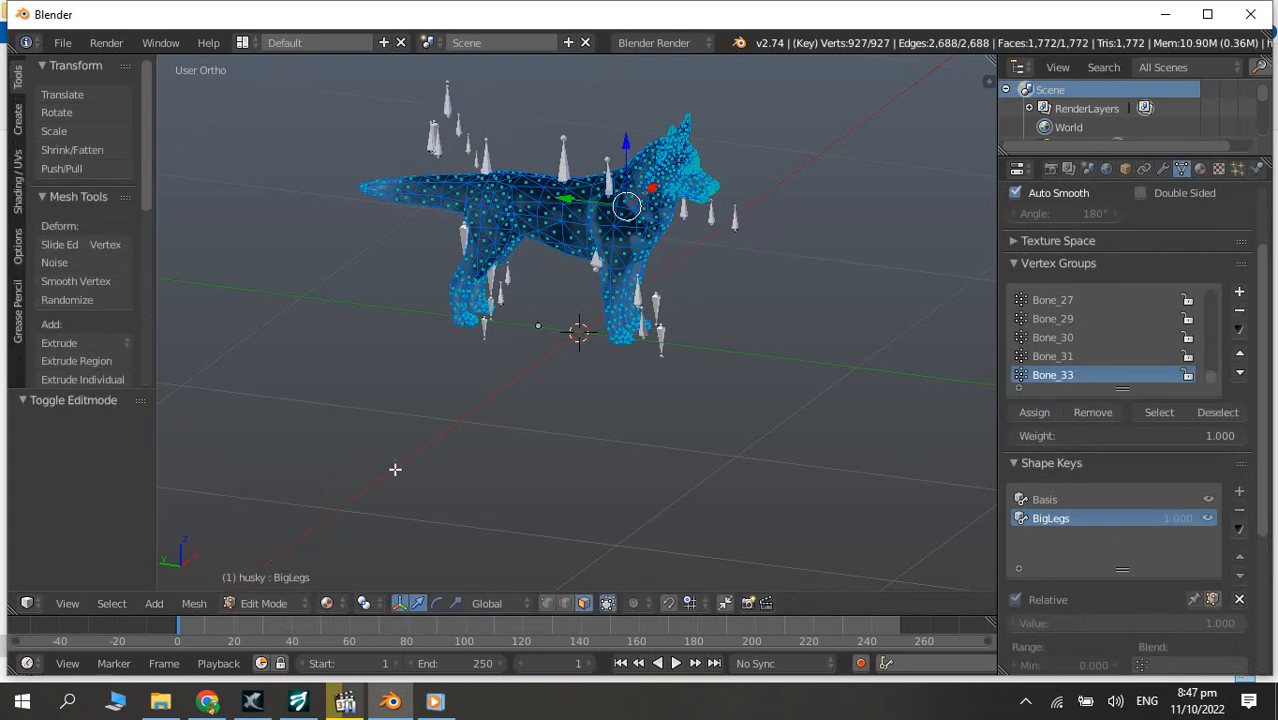
key(a)
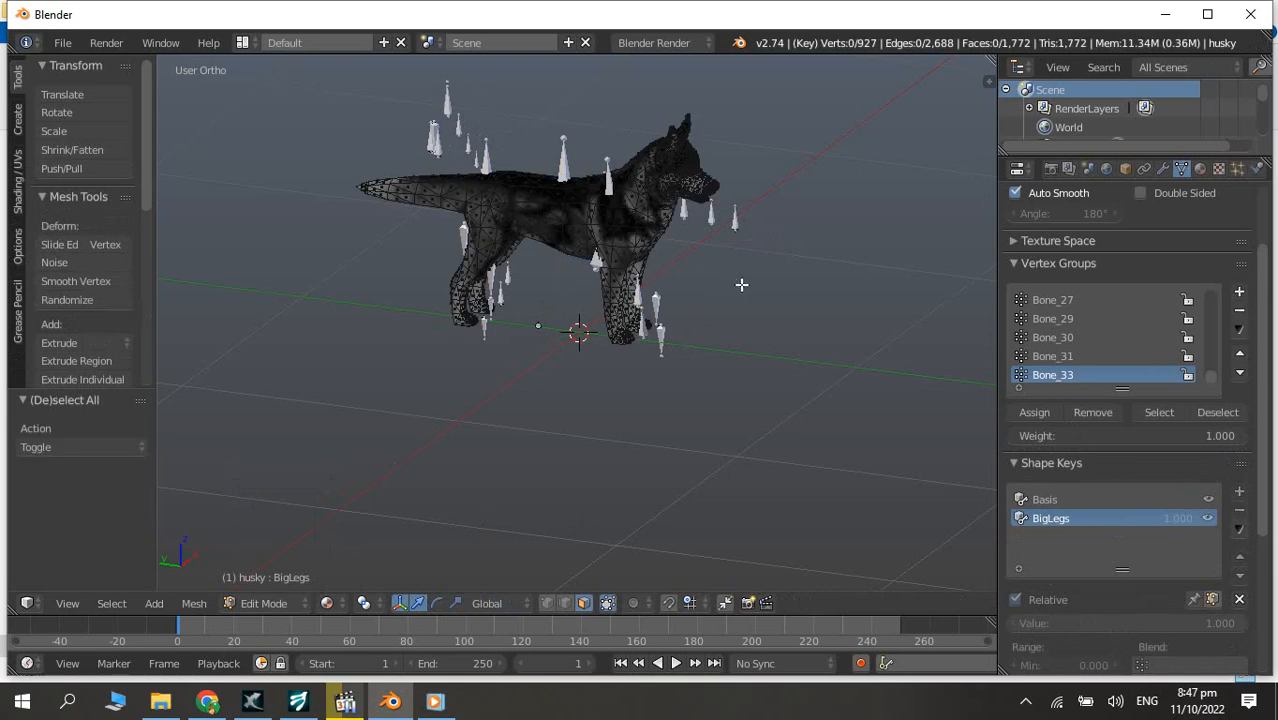
- Select the paws and lower ends of all the husky's legs through the mesh in a front wireframe view
middle_drag(741, 285, 397, 355)
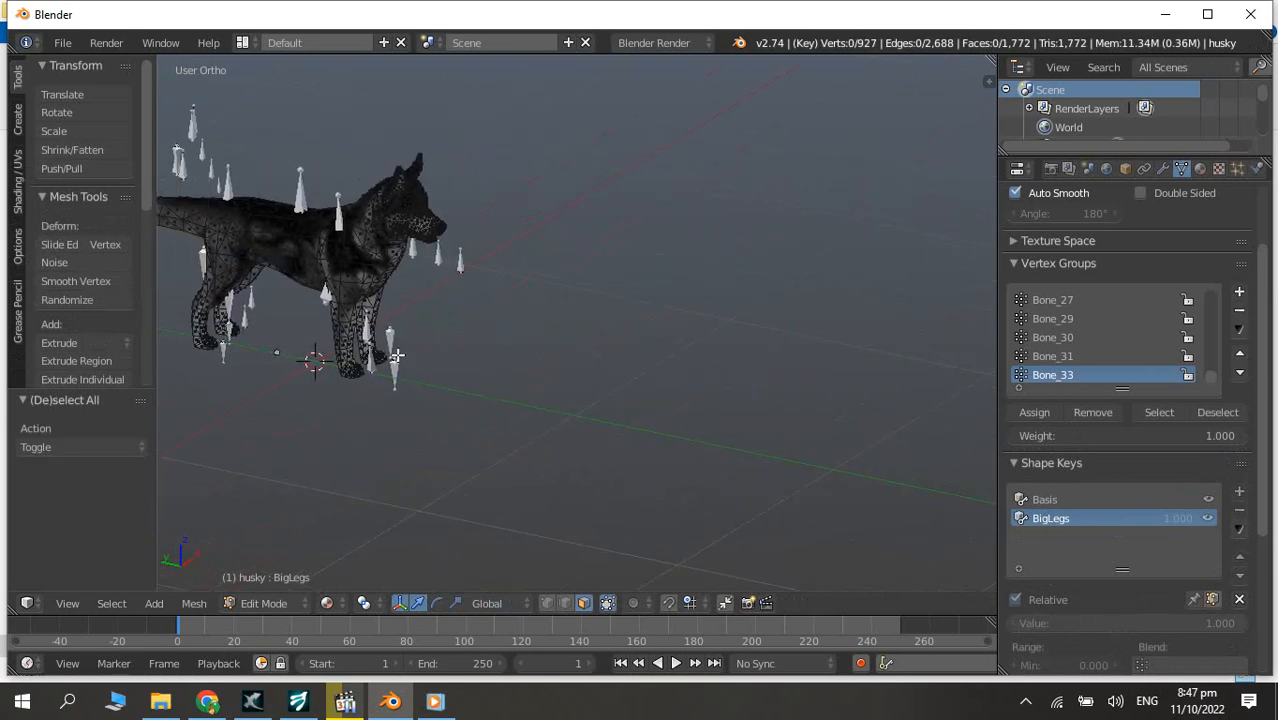
click(85, 603)
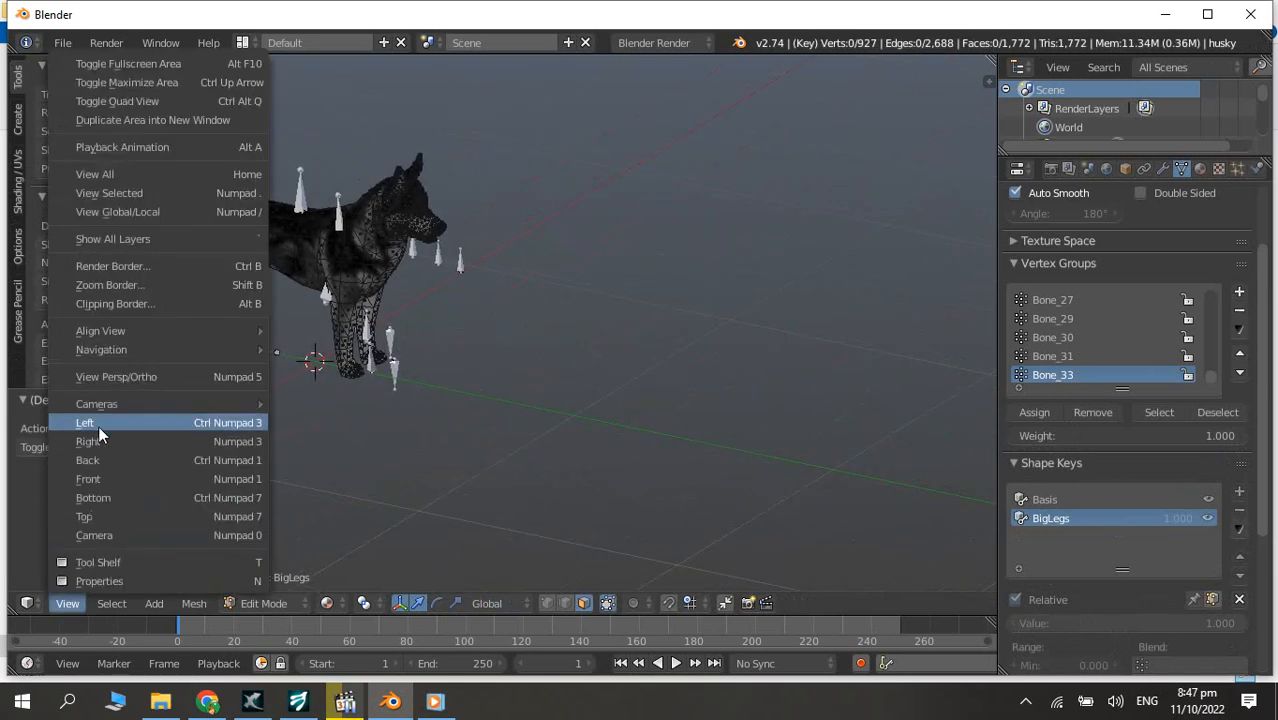
mouse_move(98, 408)
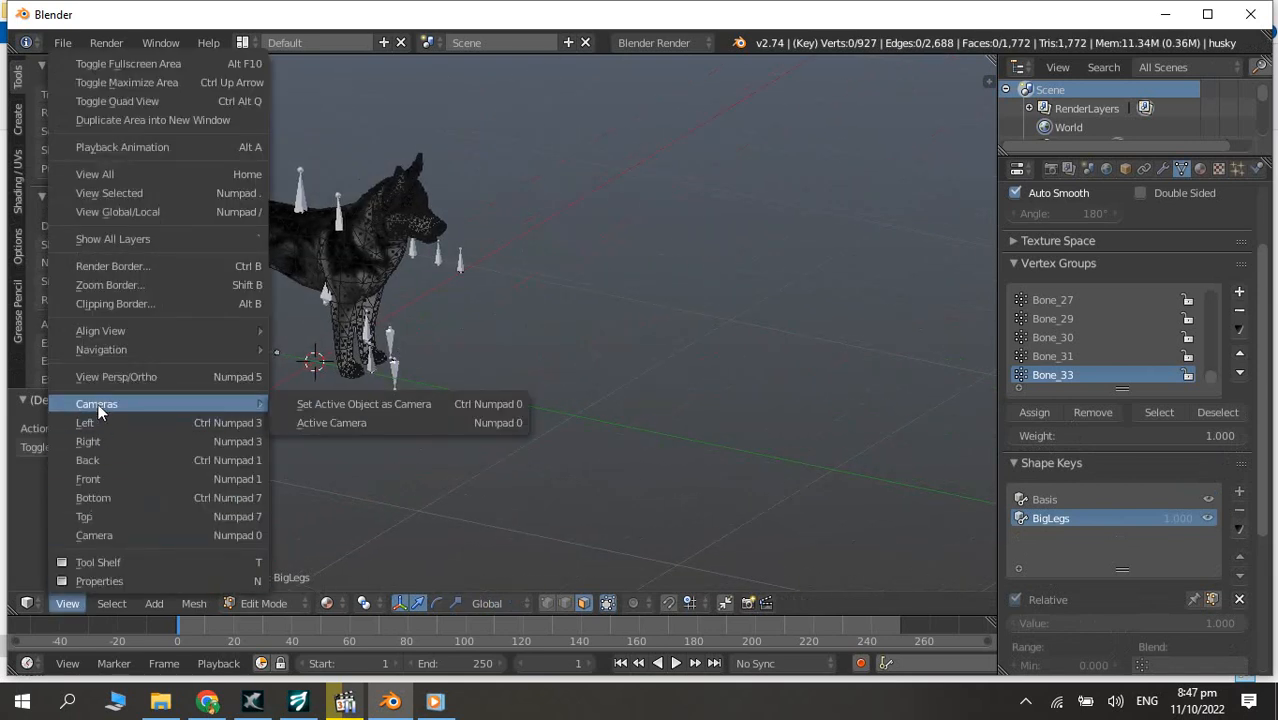
click(92, 479)
scroll(574, 420, down, 1)
shift+middle_drag(602, 456, 405, 343)
scroll(680, 400, up, 2)
shift+middle_drag(625, 320, 388, 289)
scroll(539, 342, up, 3)
shift+middle_drag(539, 334, 568, 222)
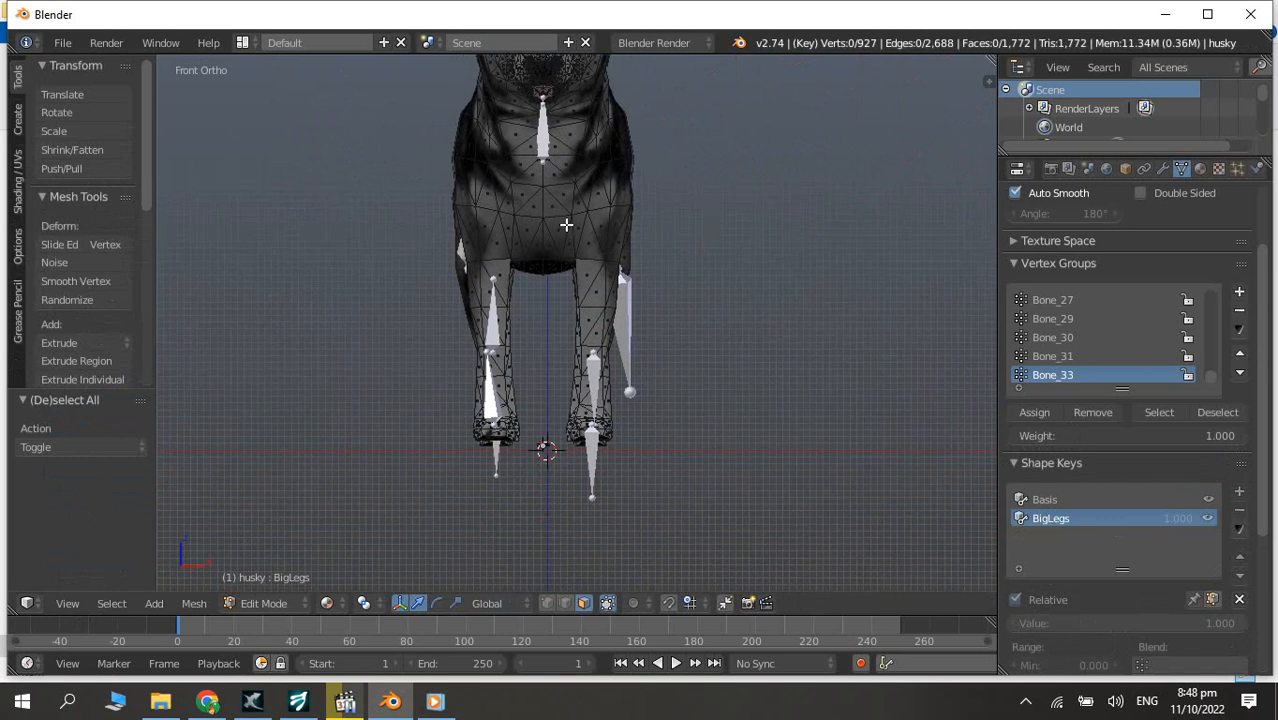
key(z)
key(b)
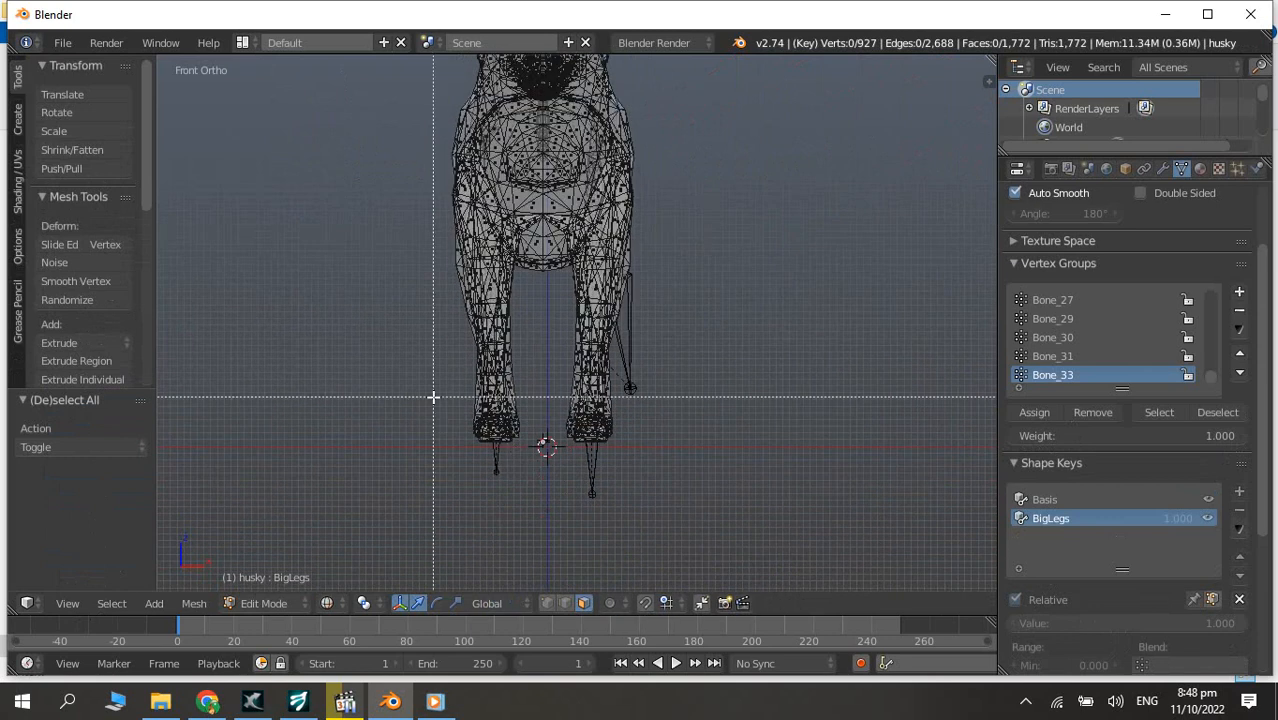
drag(448, 387, 657, 477)
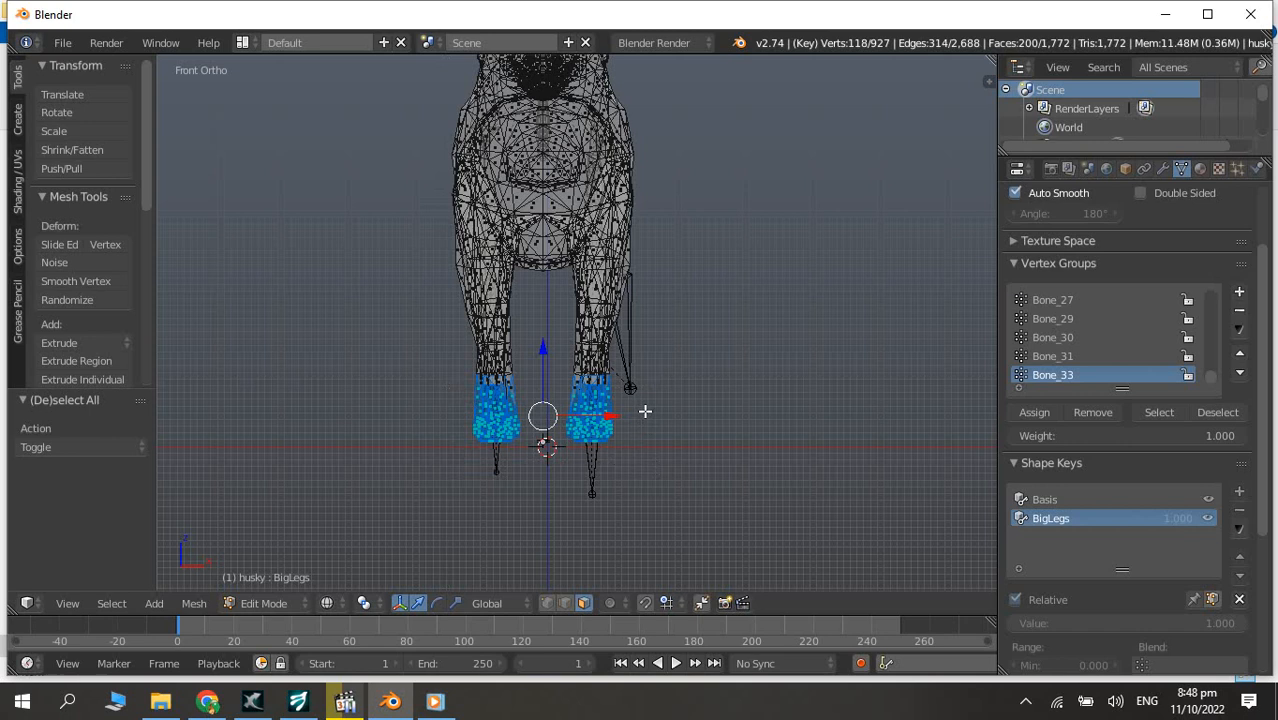
- Move the selected paws down about 0.997 units along the Z axis and return to Object Mode
scroll(647, 406, down, 10)
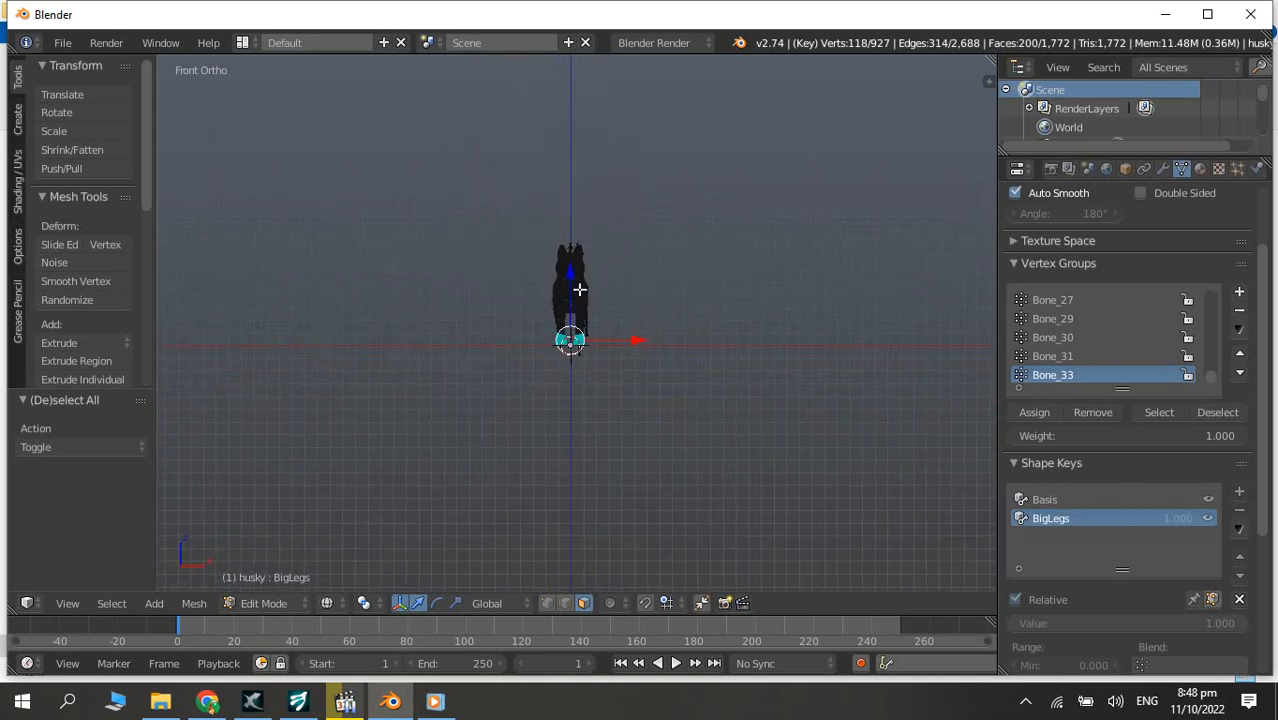
drag(571, 272, 569, 346)
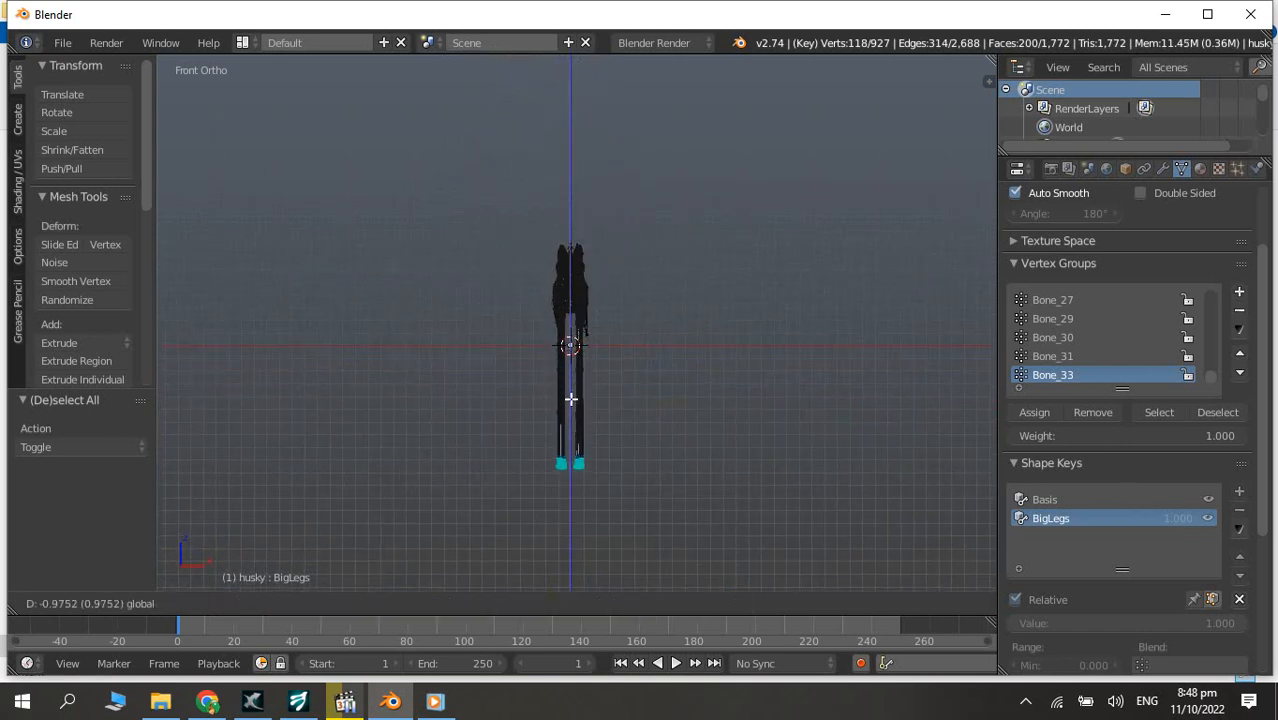
drag(570, 399, 571, 402)
click(245, 603)
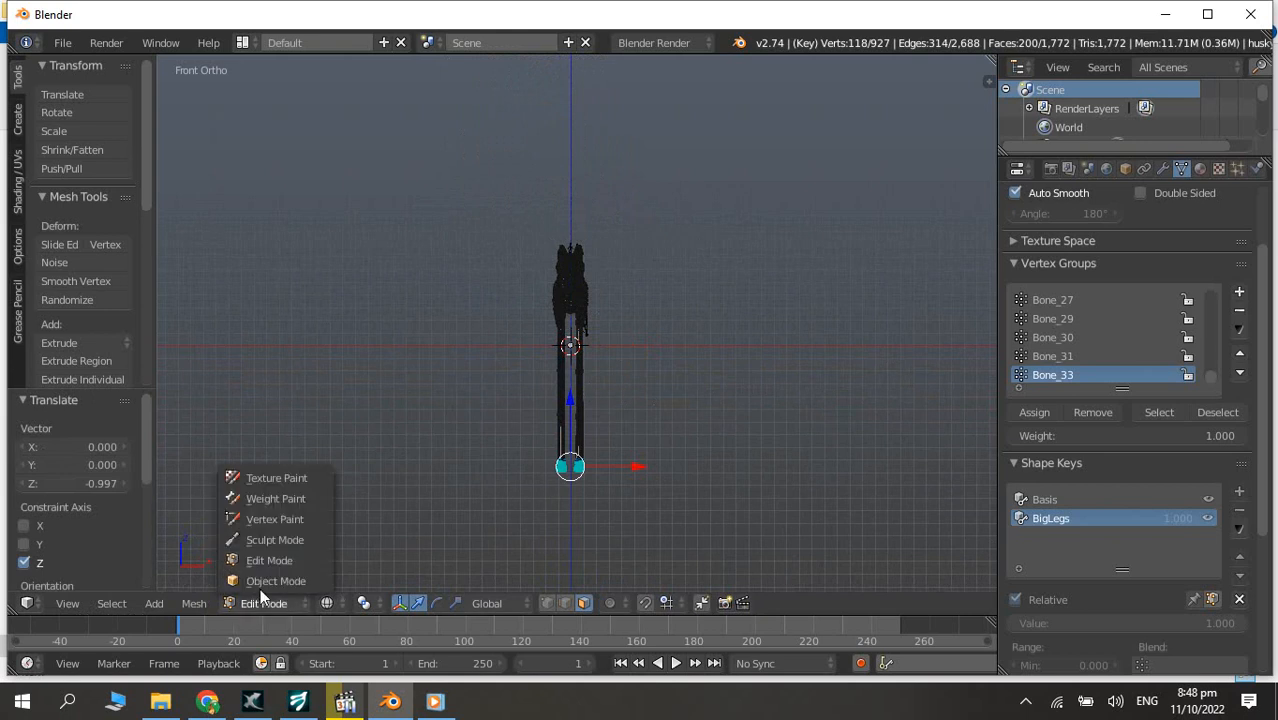
click(262, 578)
- Take the viewport out of wireframe and restore the textured display of the husky
mouse_move(644, 463)
middle_down()
mouse_move(505, 474)
mouse_move(628, 476)
mouse_move(571, 474)
middle_up()
key(z)
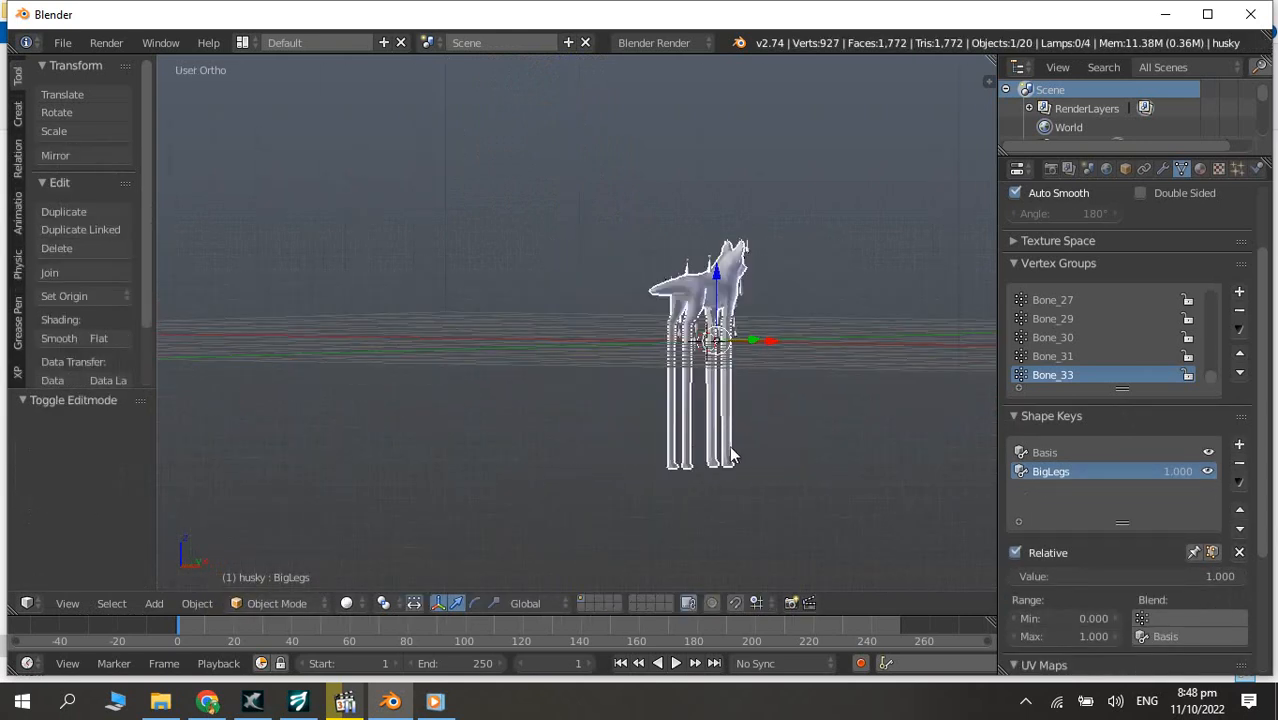
middle_drag(733, 450, 512, 479)
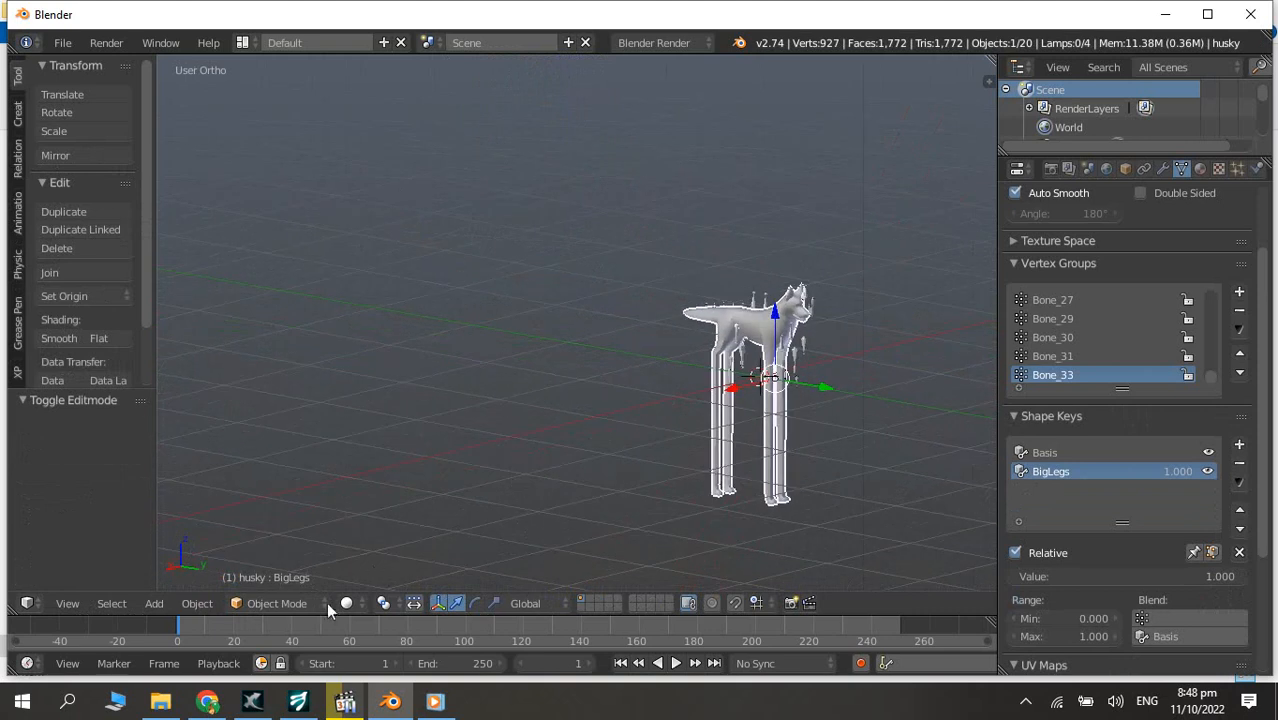
click(276, 603)
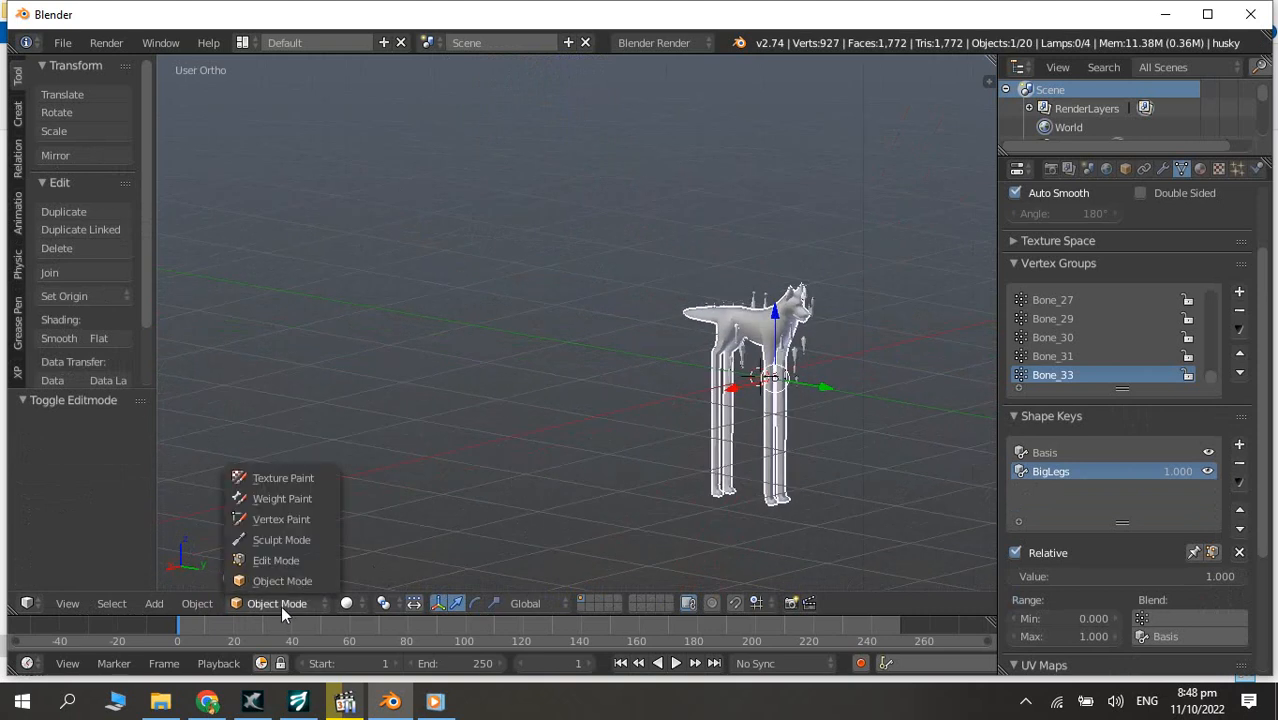
click(352, 608)
click(348, 497)
- Check the stretched legs, and set the BigLegs shape key's value back to 0.000
mouse_move(496, 484)
middle_down()
mouse_move(648, 461)
mouse_move(638, 408)
middle_up()
scroll(645, 355, up, 5)
middle_drag(647, 349, 318, 311)
scroll(411, 332, up, 1)
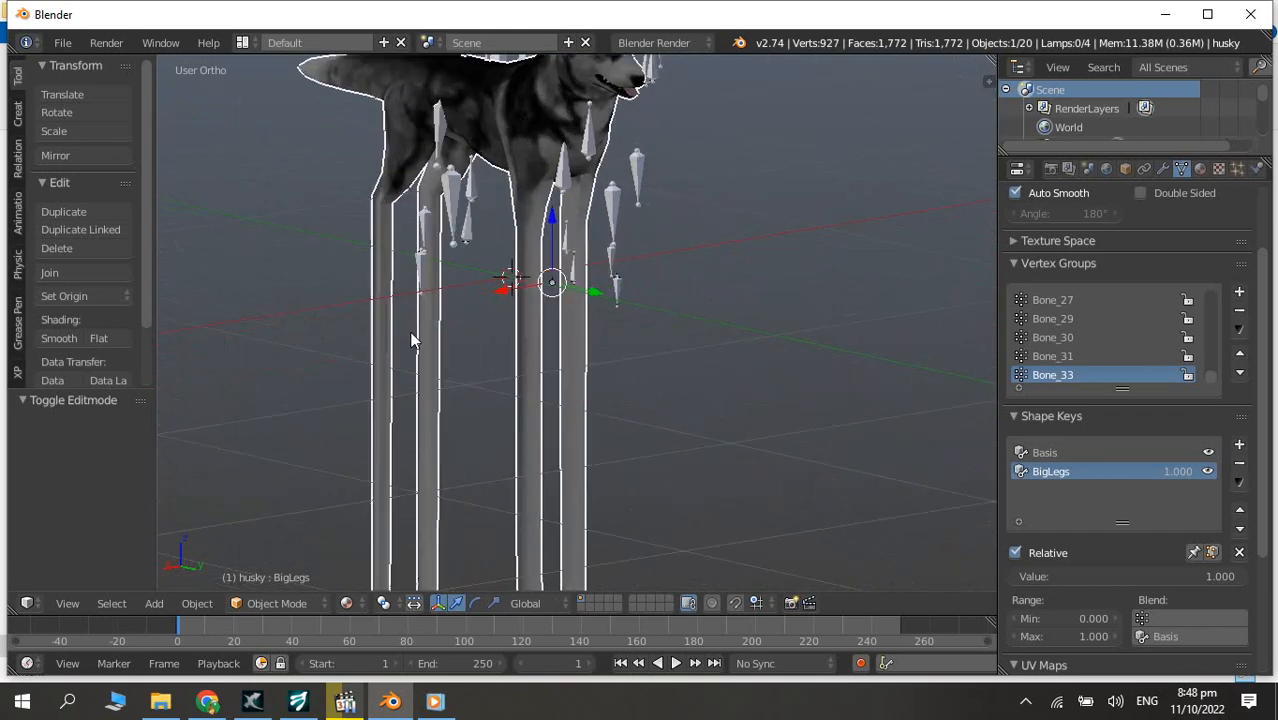
scroll(411, 334, down, 2)
shift+middle_drag(408, 380, 409, 354)
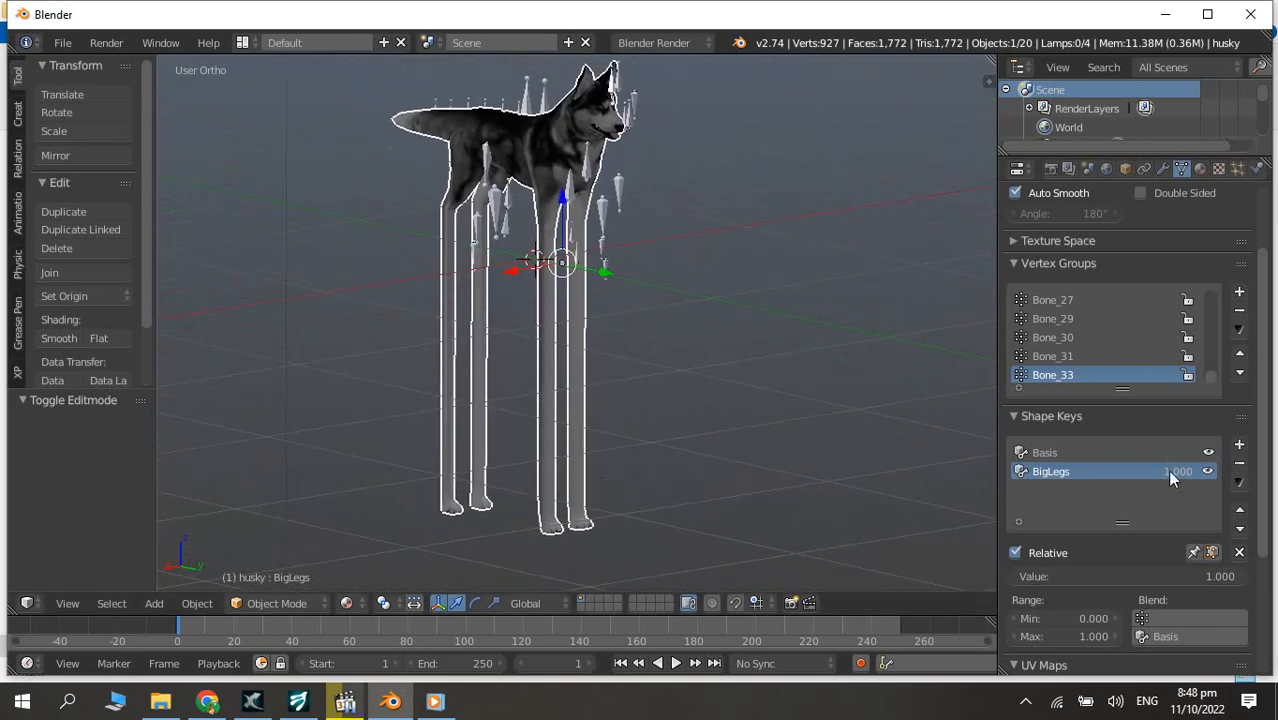
drag(1230, 576, 1015, 576)
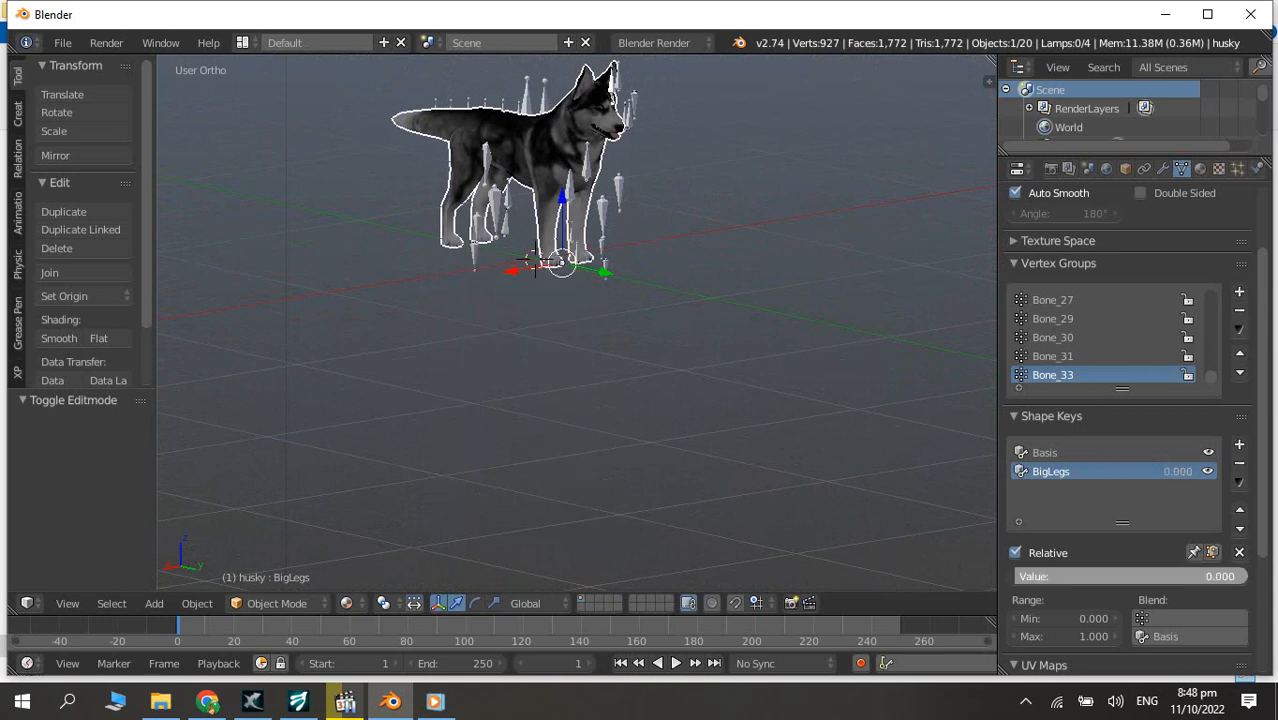
mouse_move(1016, 573)
mouse_down()
mouse_move(1245, 576)
mouse_move(1015, 576)
mouse_up()
- Export the scene as an FBX file named Husky--Morphed.fbx into the 3D Models\husky folder
click(61, 42)
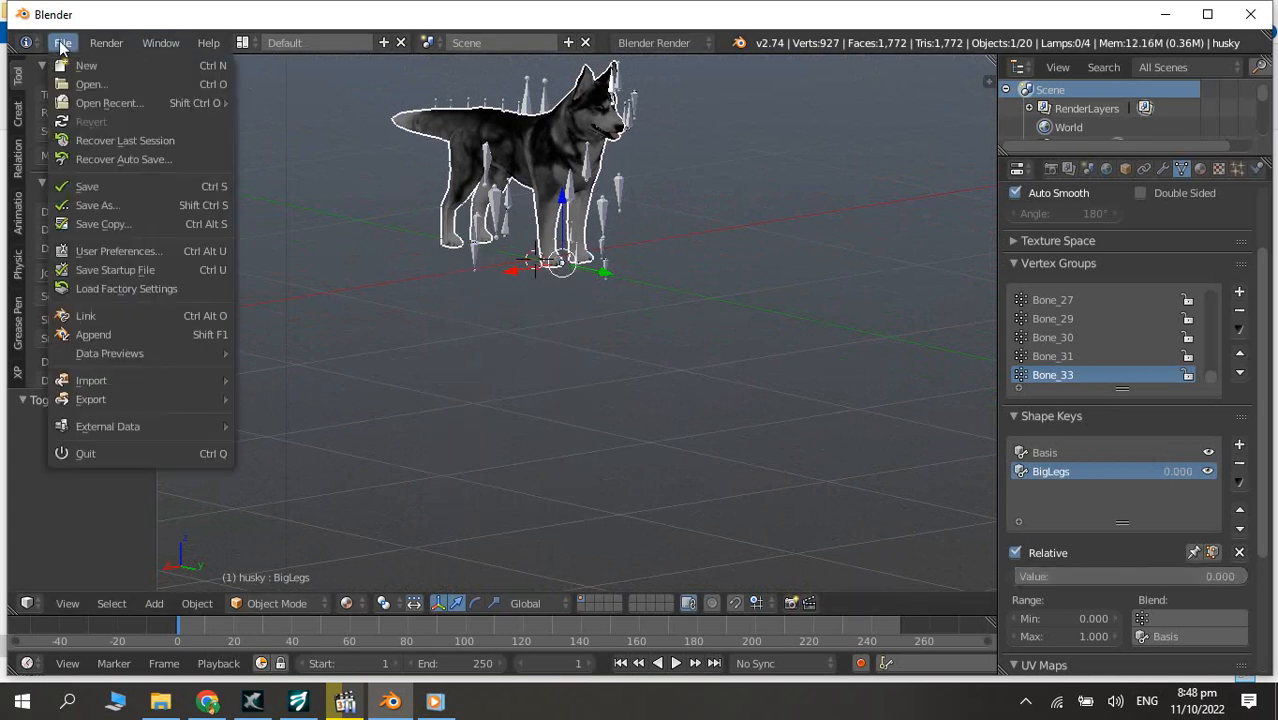
mouse_move(169, 399)
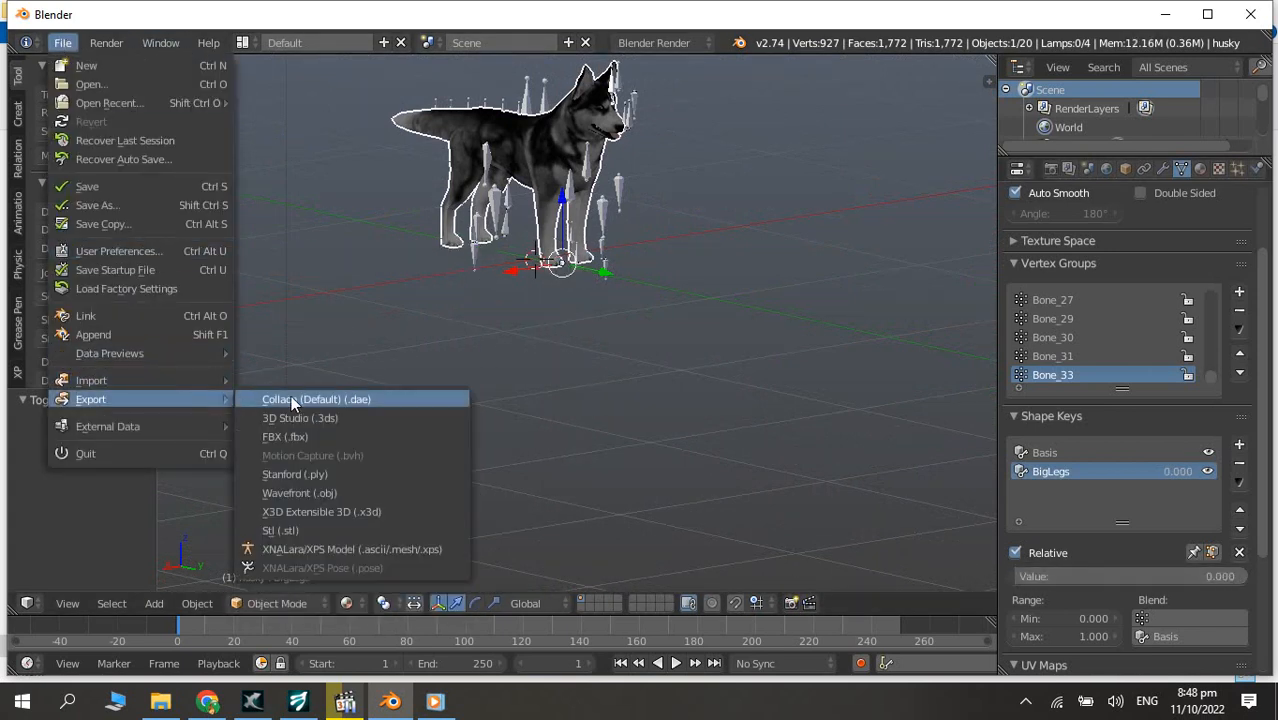
click(318, 437)
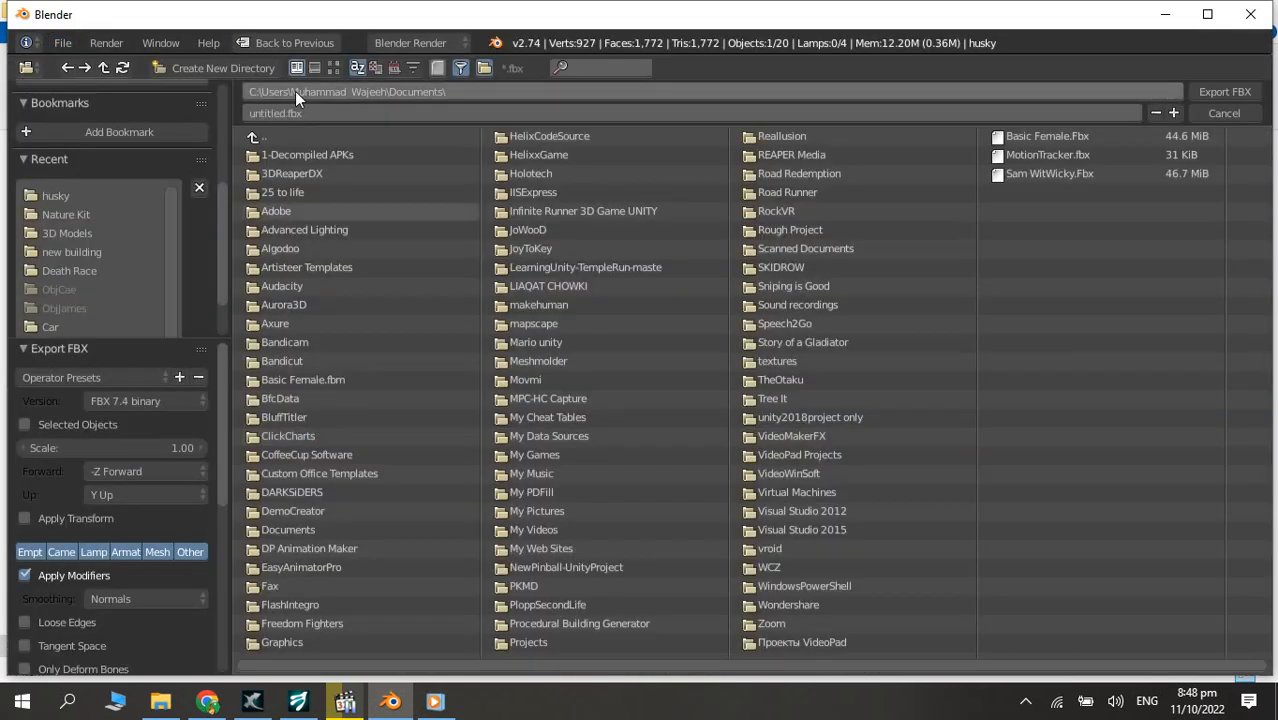
click(120, 196)
click(369, 116)
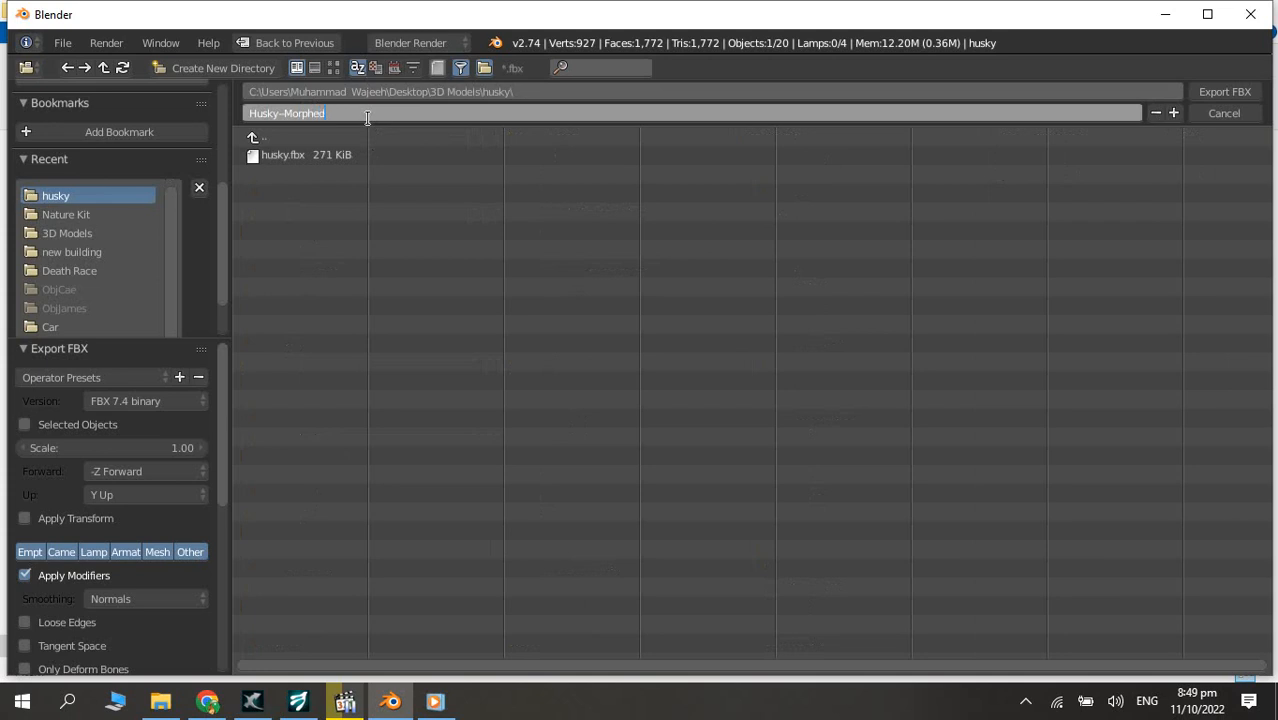
key(Return)
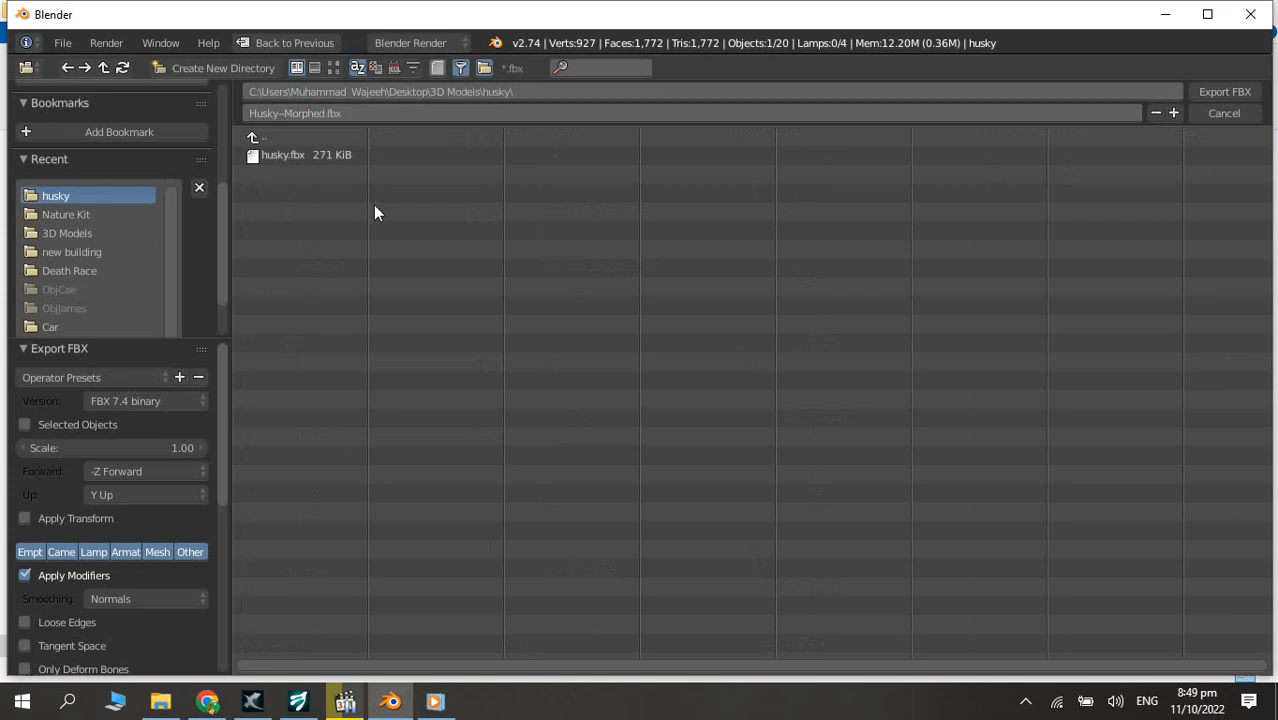
click(1213, 95)
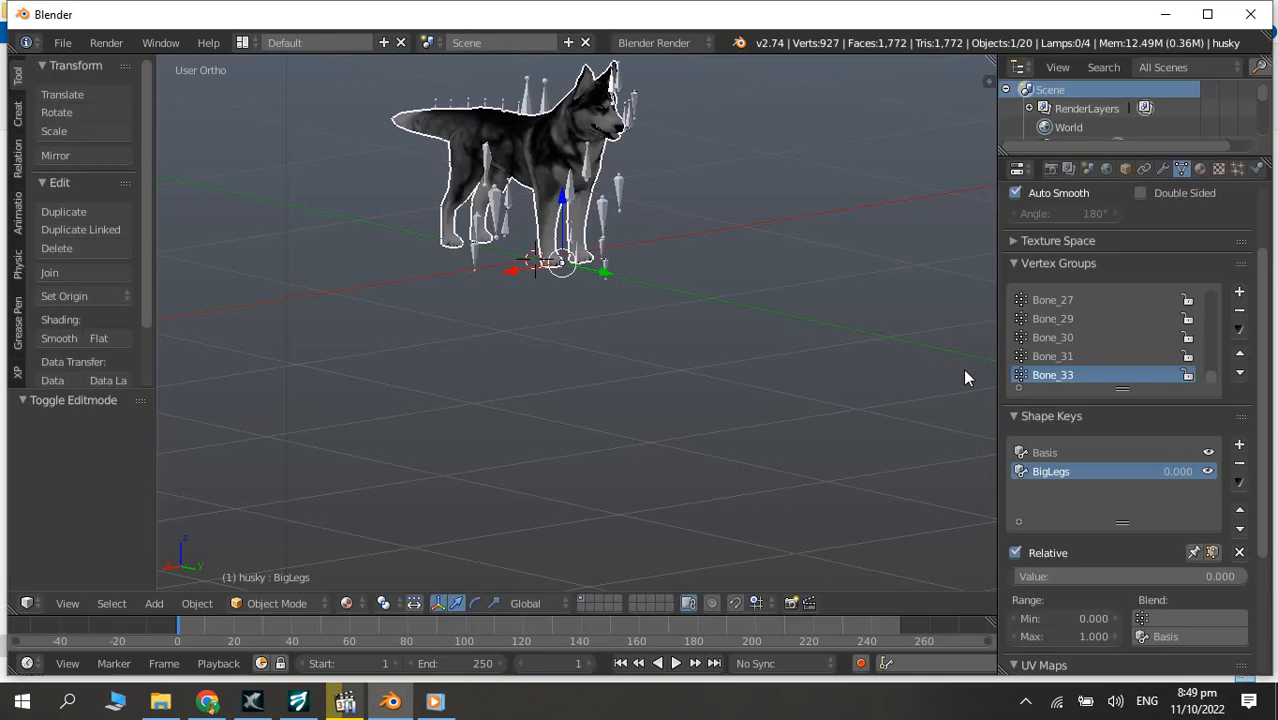
- Switch to File Explorer and rename the exported Husky--Morphed.fbx file as Husky-Morphed.fbx
click(160, 701)
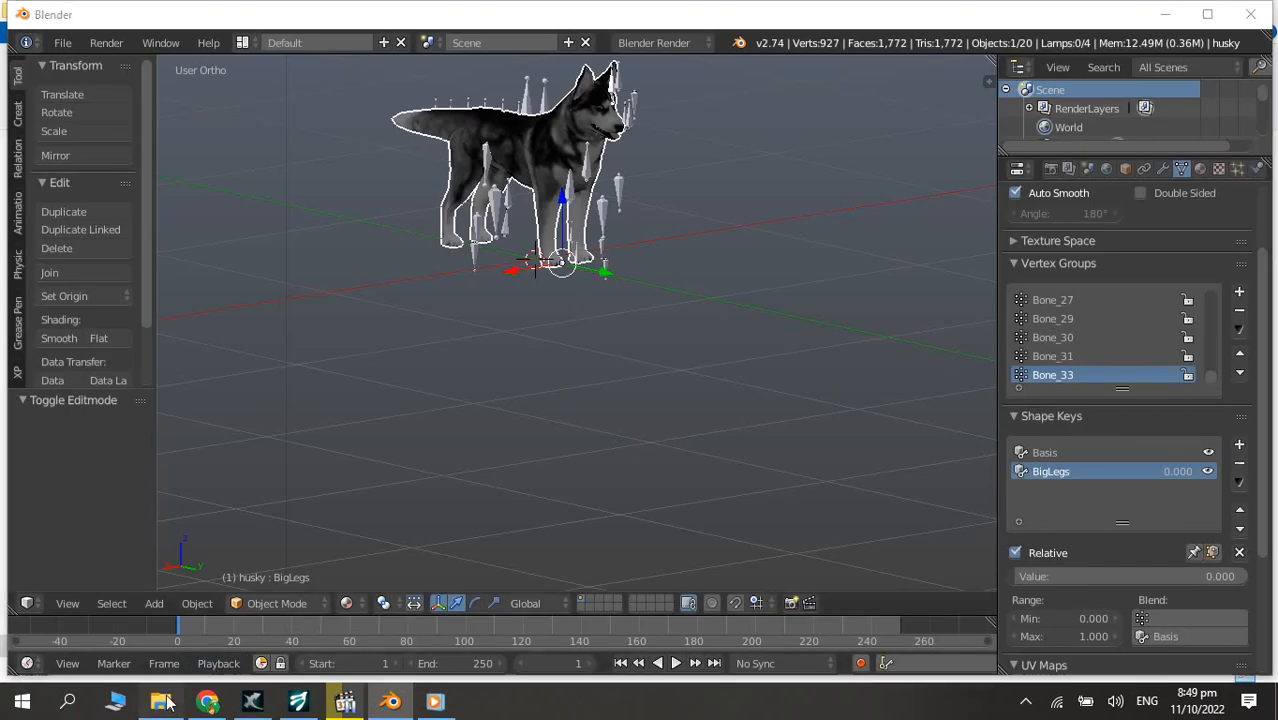
click(355, 230)
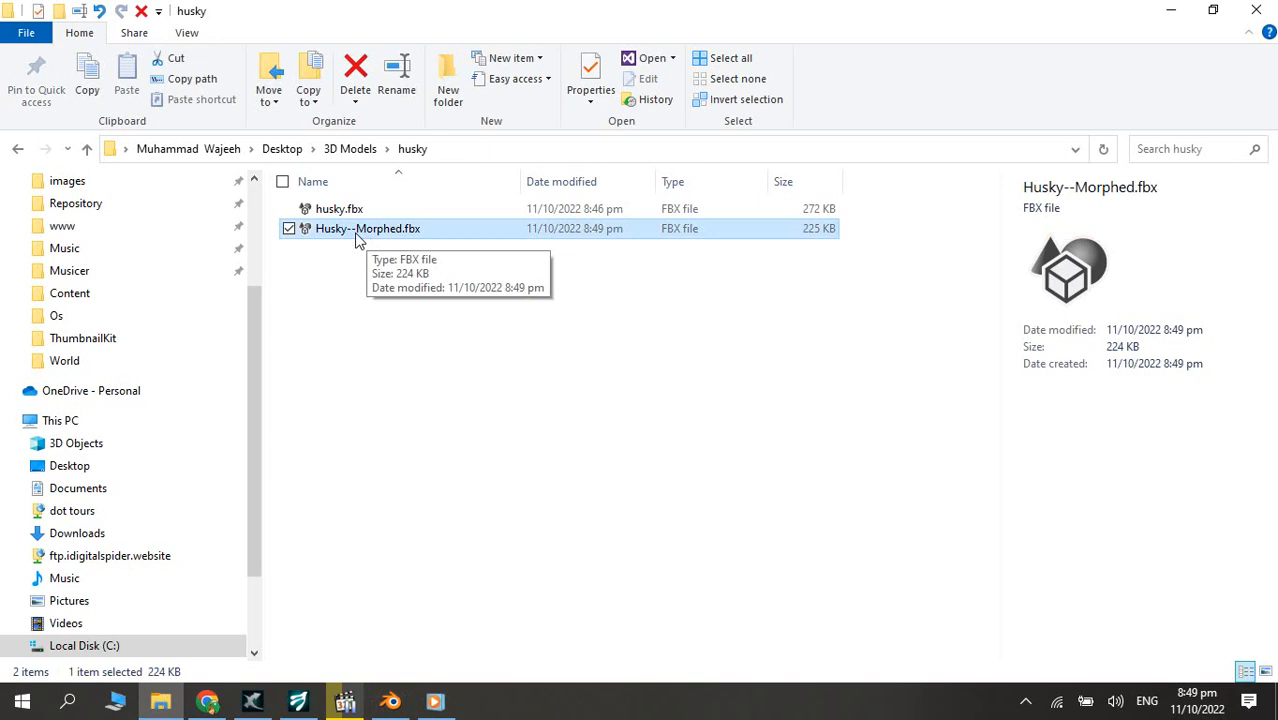
click(357, 232)
click(351, 228)
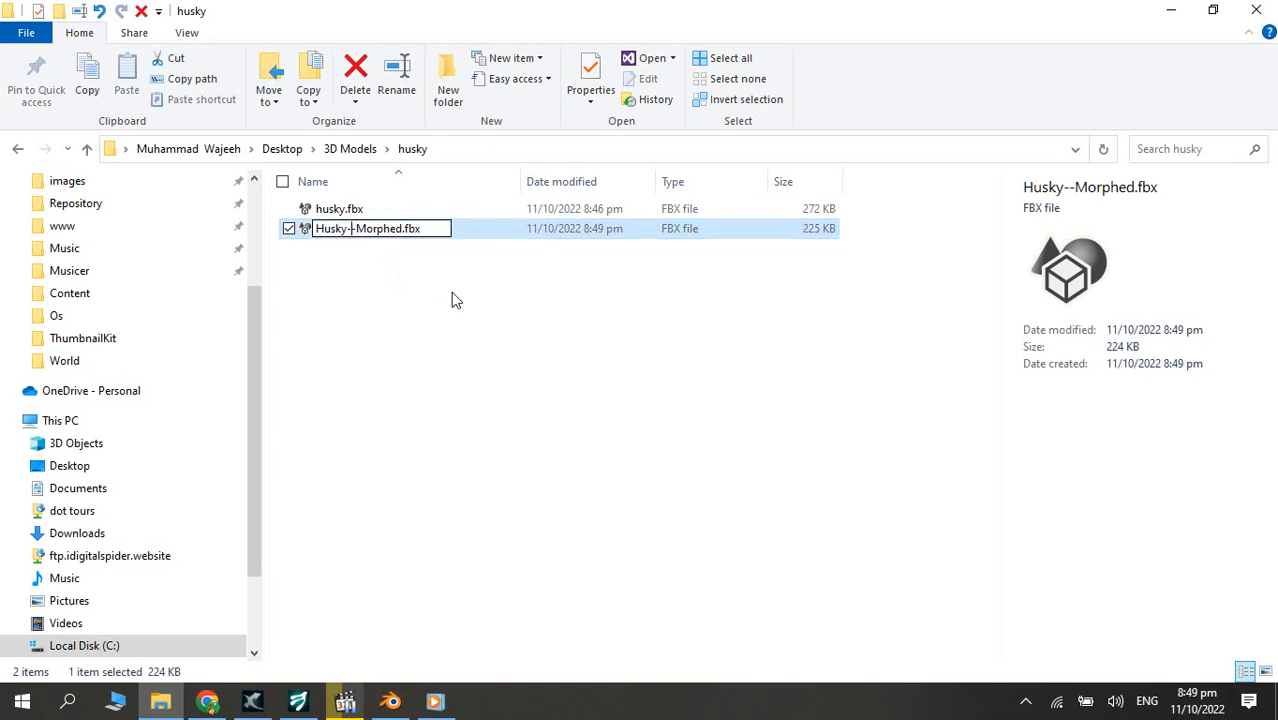
click(361, 263)
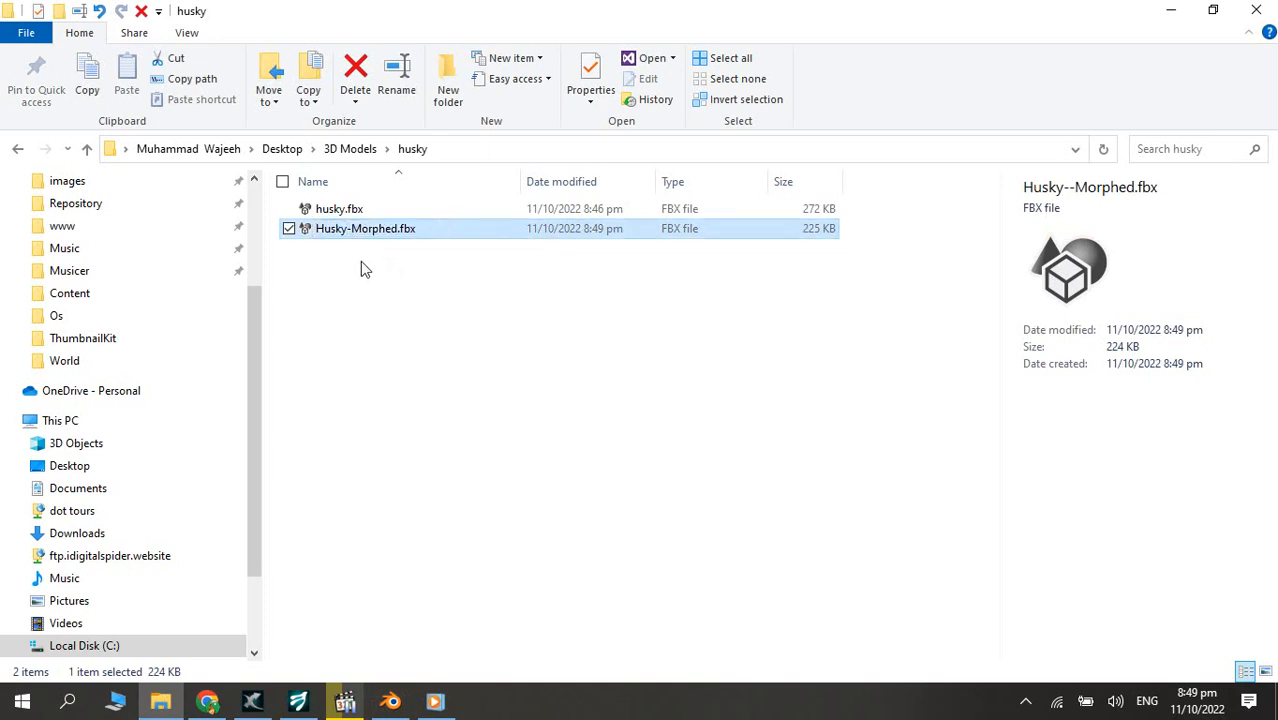
- Switch to iClone 3DXchange5 and import Husky-Morphed.fbx from the File Explorer folder, leaving automatic material color adjustment off
click(253, 702)
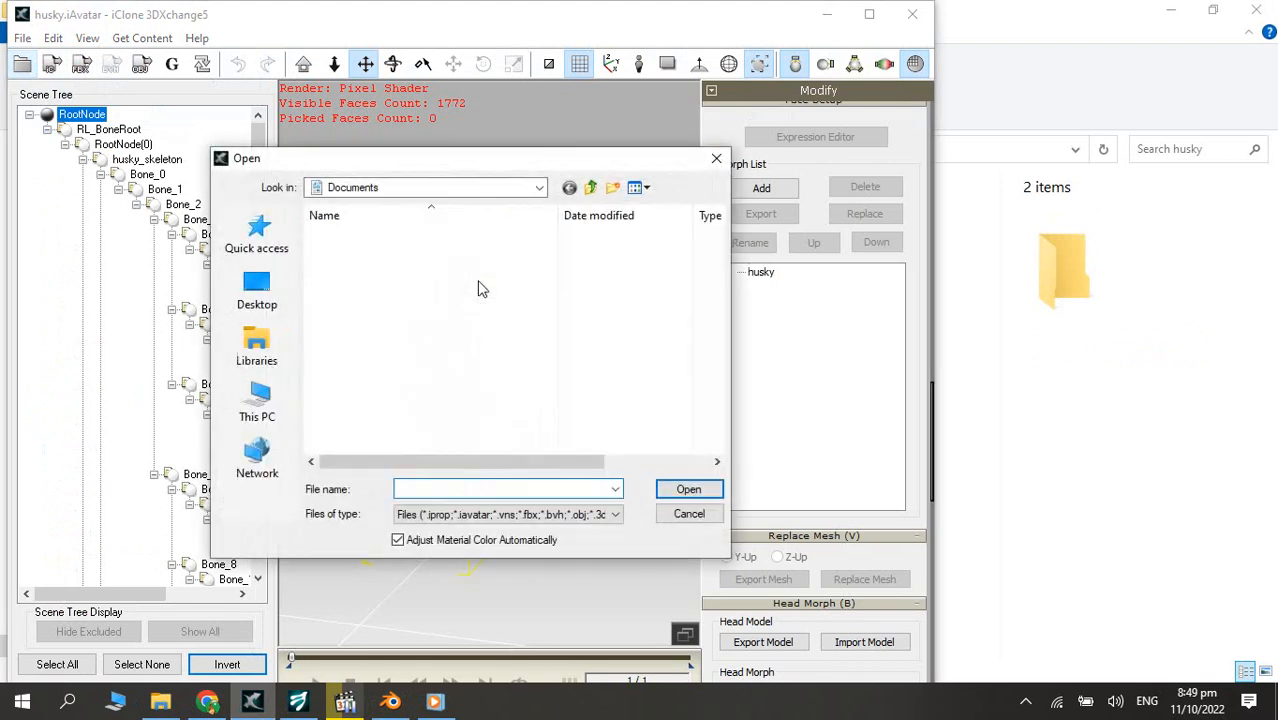
click(674, 515)
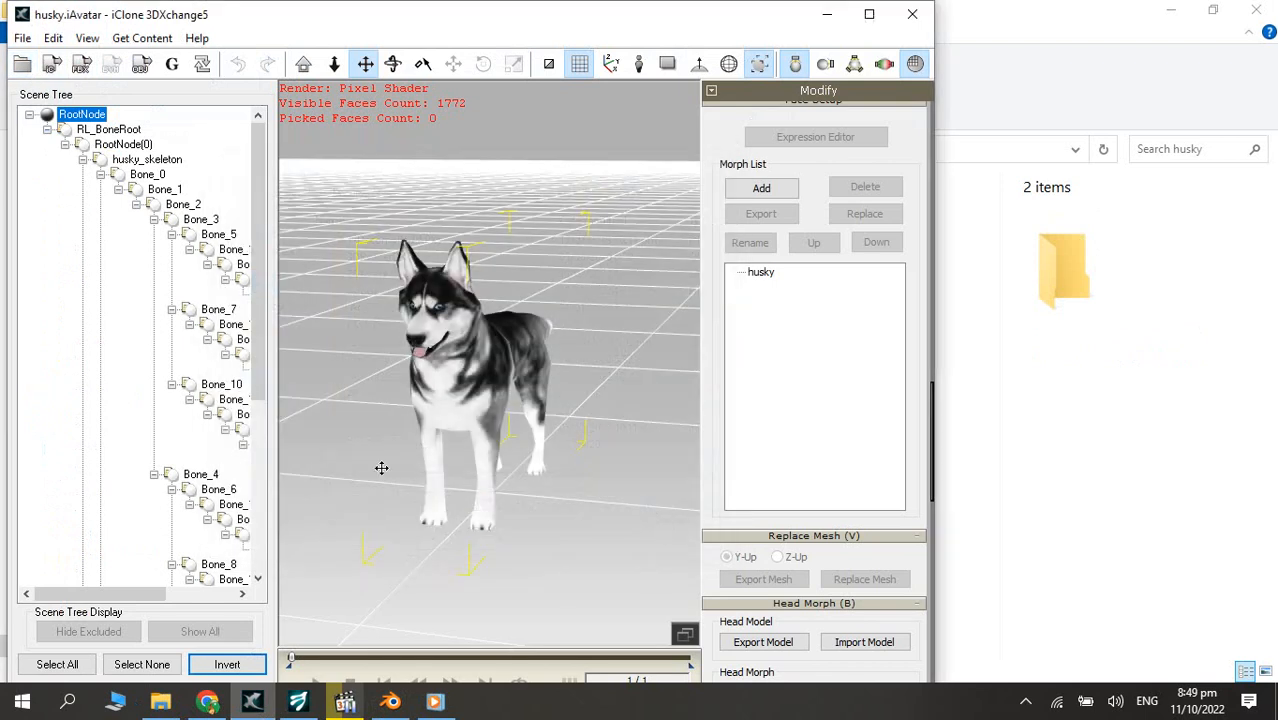
click(999, 349)
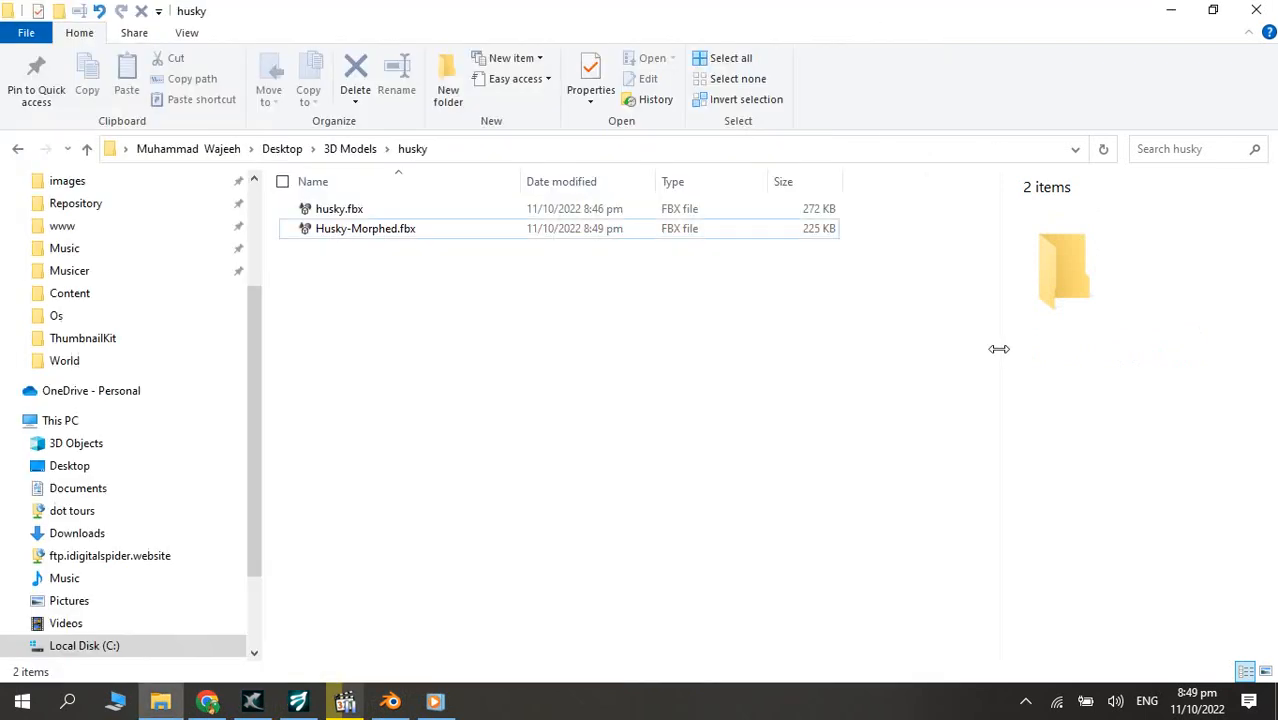
drag(366, 232, 455, 537)
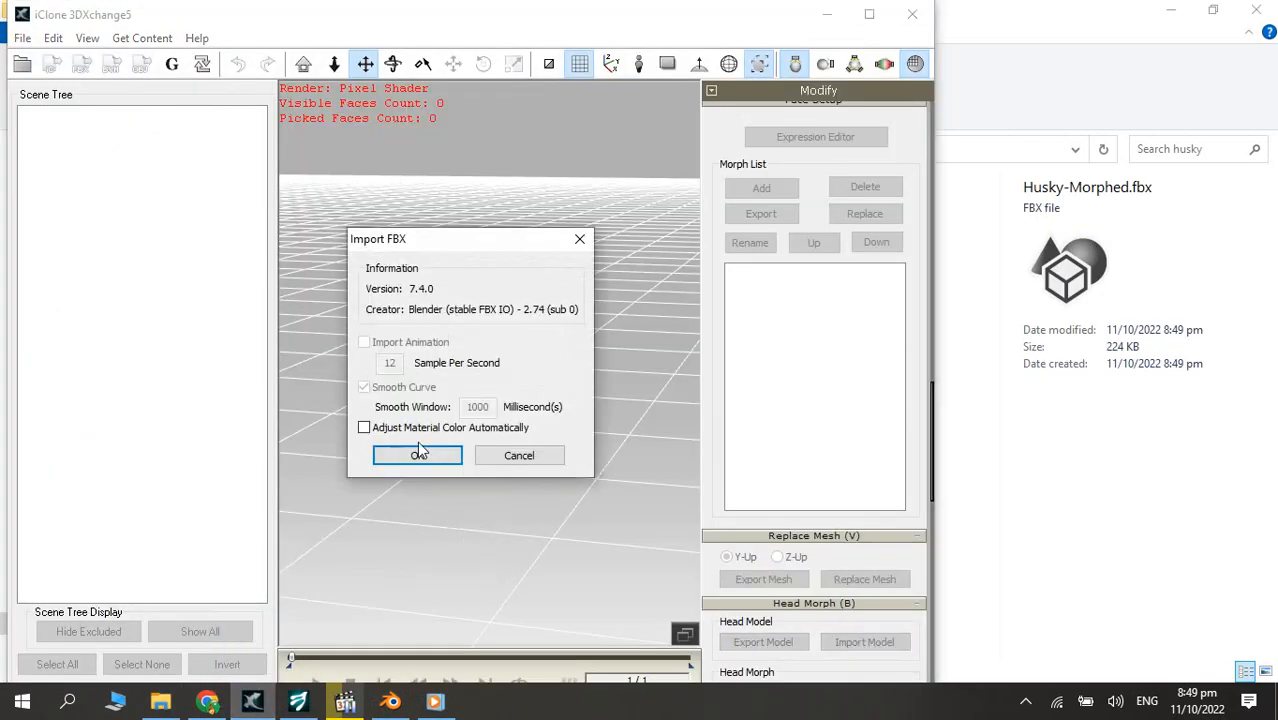
click(418, 454)
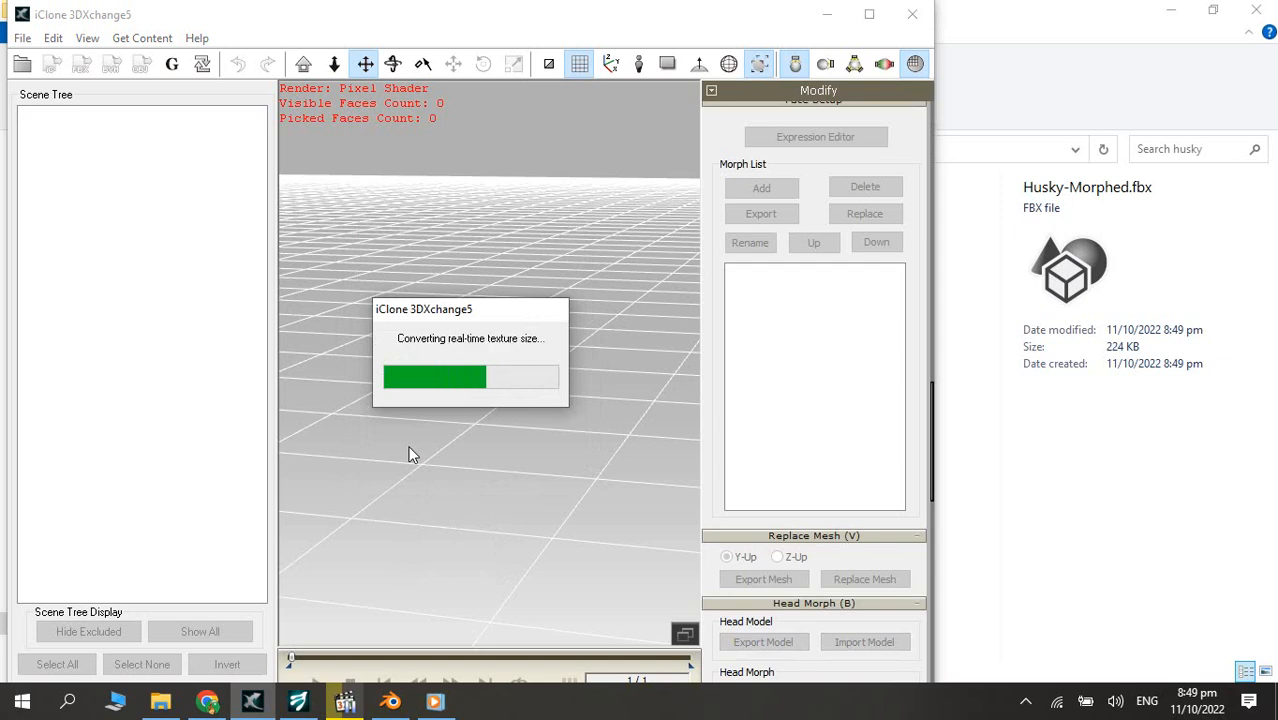
- Rotate the imported husky model 180 degrees about its vertical axis so it faces forward
click(624, 406)
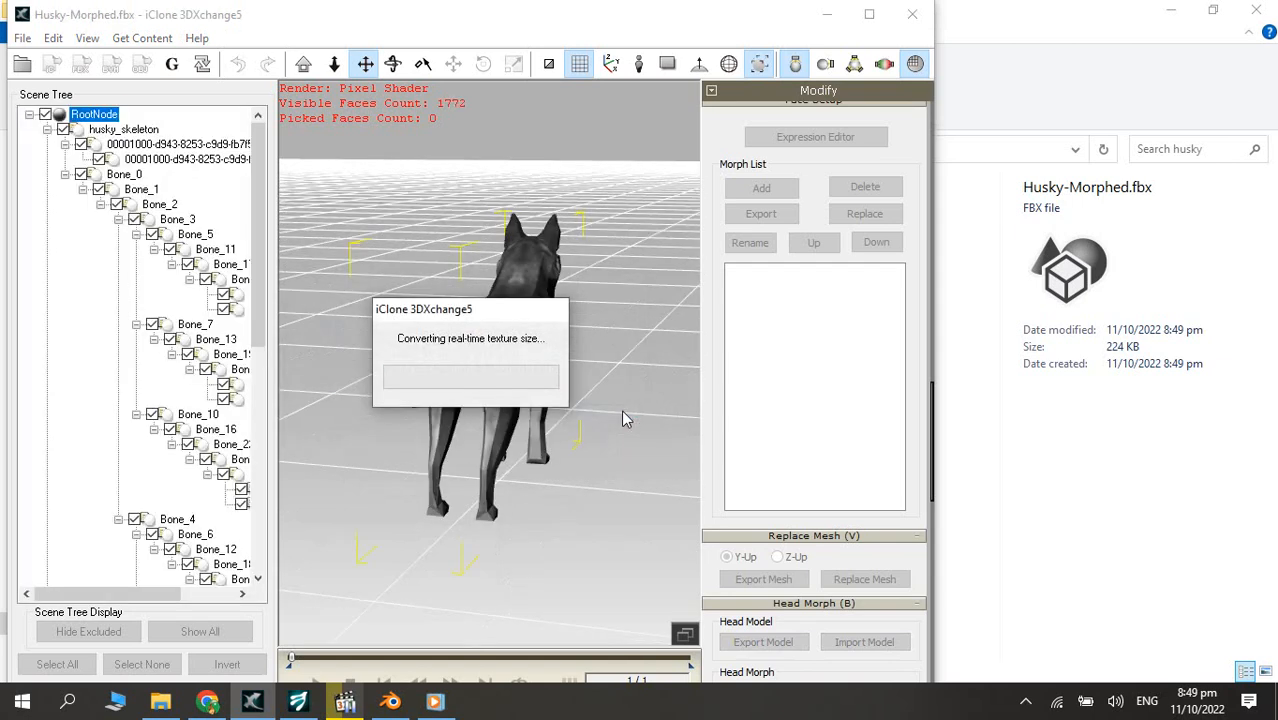
click(638, 66)
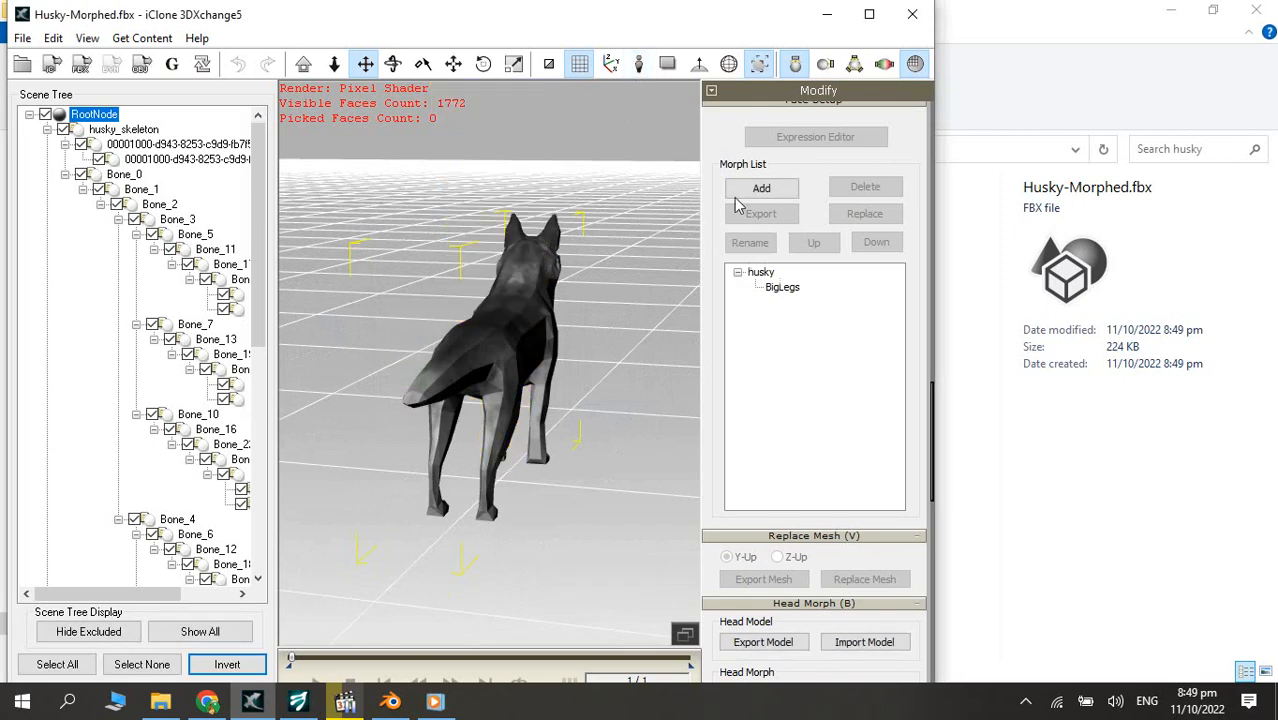
scroll(737, 205, up, 15)
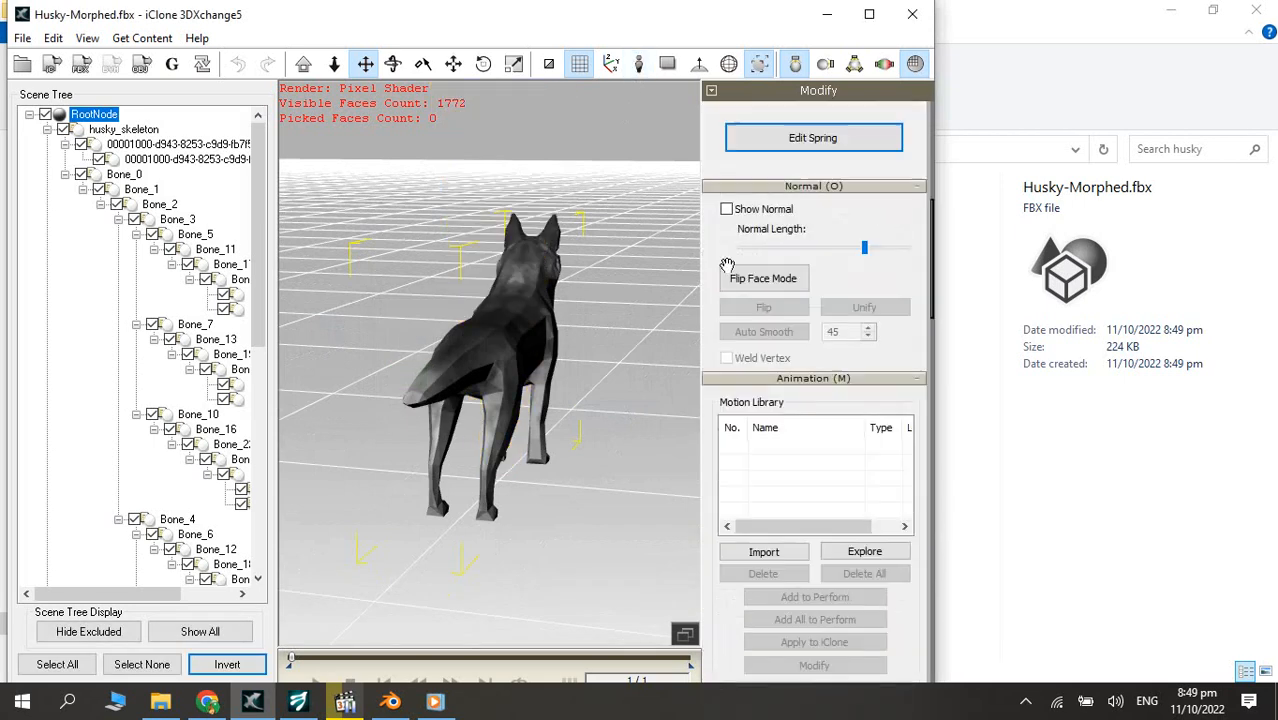
scroll(727, 228, up, 8)
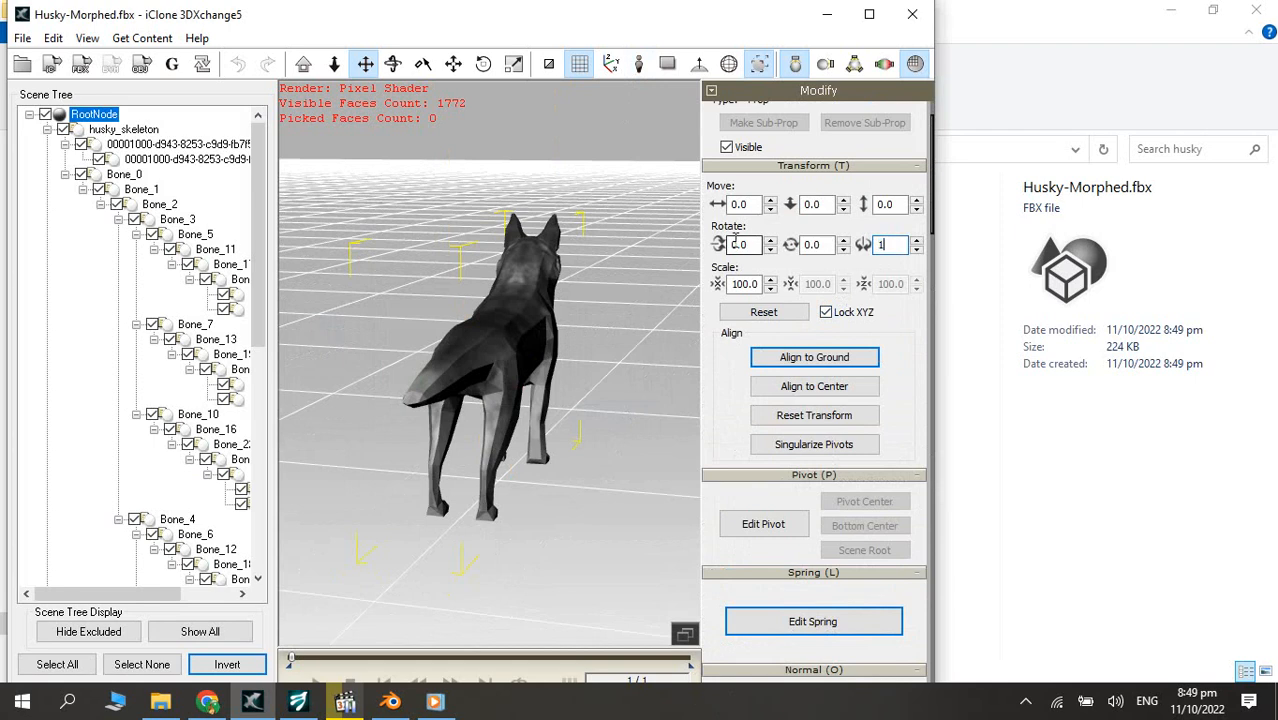
key(Return)
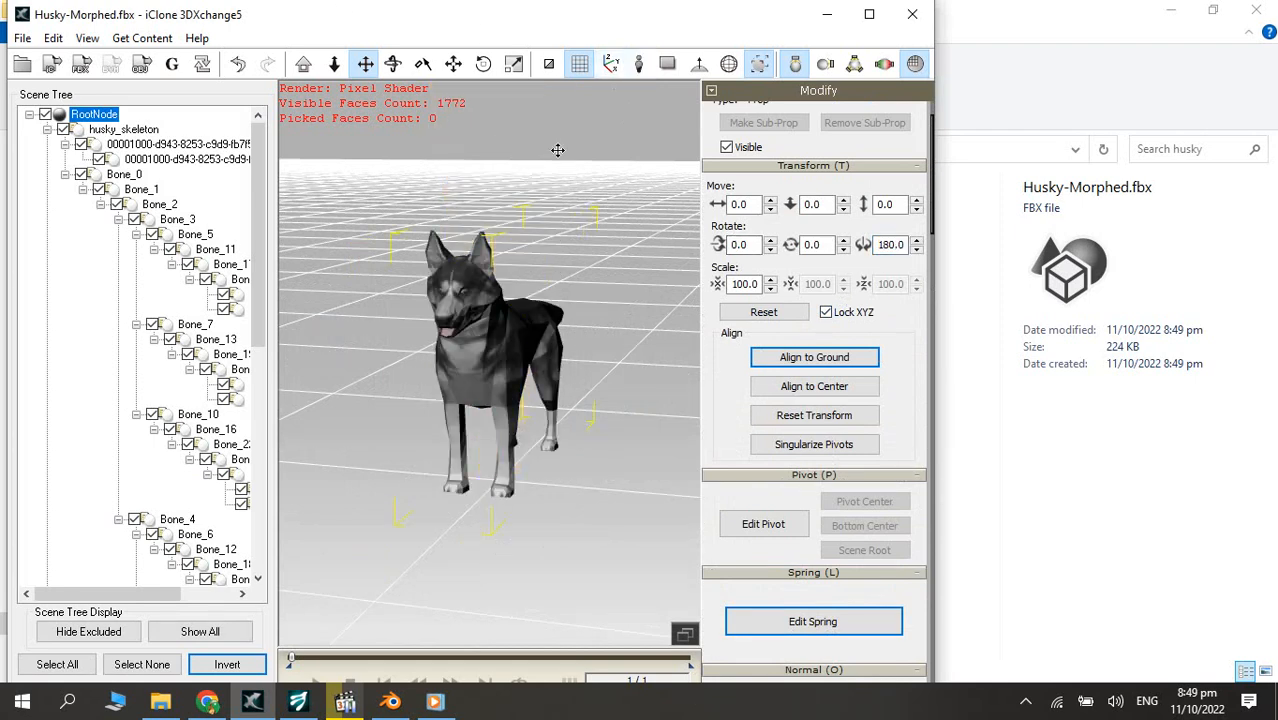
- Select the husky mesh and apply Auto Smooth to its normals with the angle at 45
scroll(727, 420, down, 5)
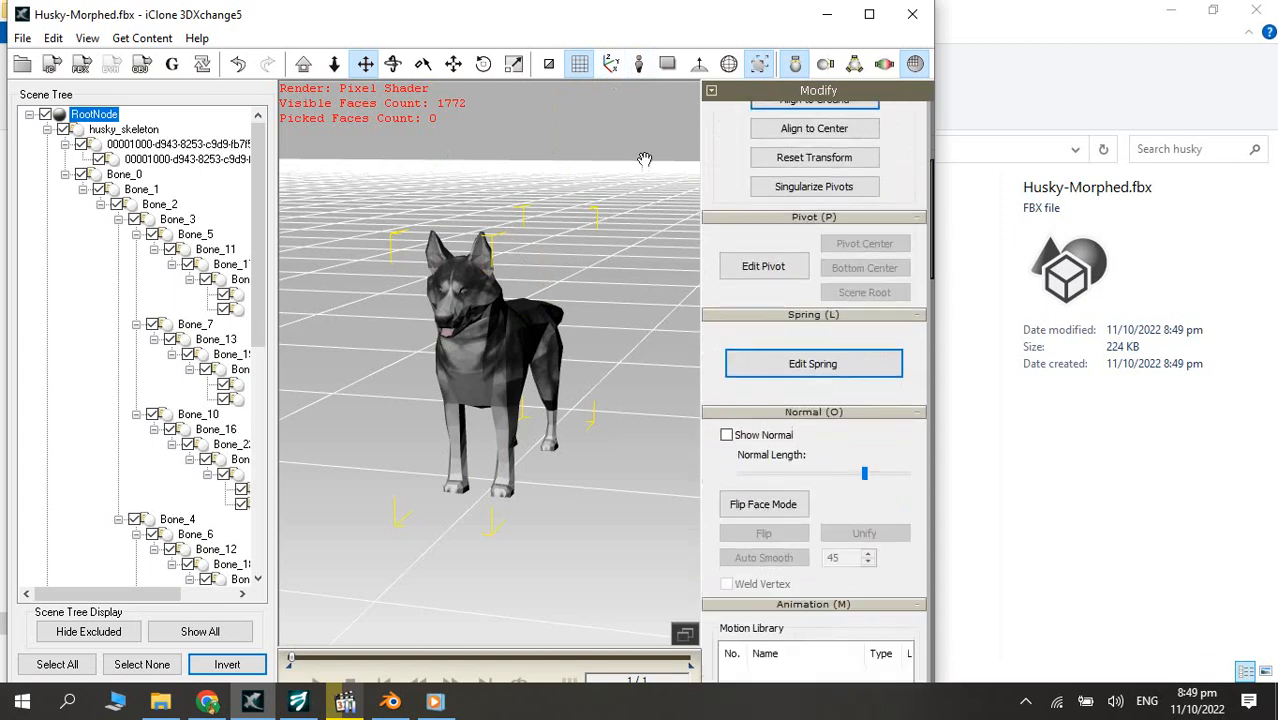
scroll(719, 490, down, 3)
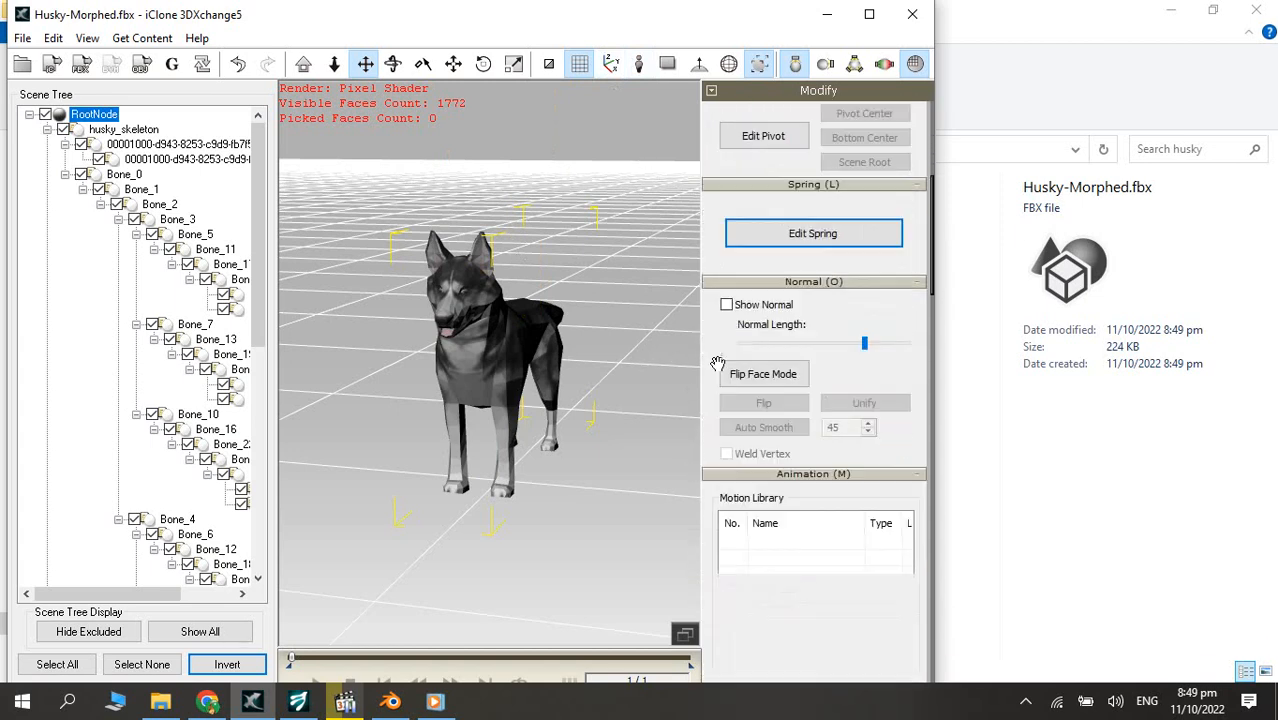
click(508, 350)
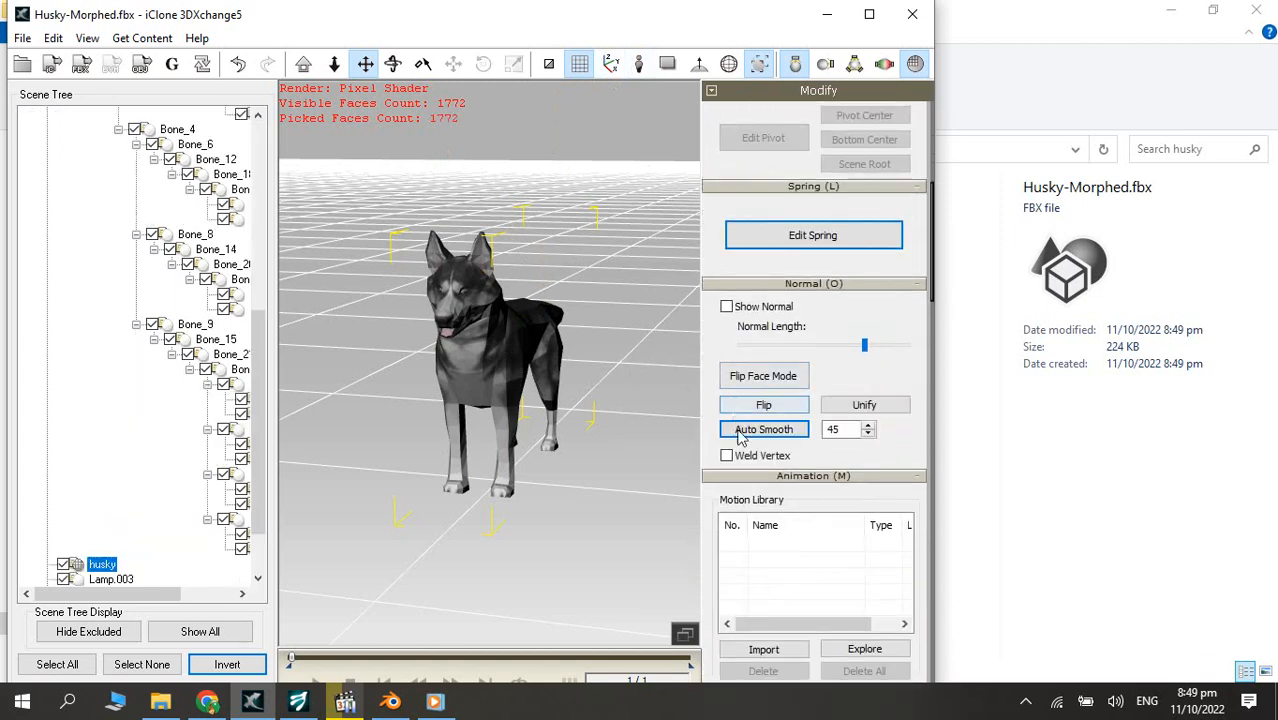
- Set the husky material's diffuse texture strength to 100 and its ambient color to white
scroll(730, 545, down, 3)
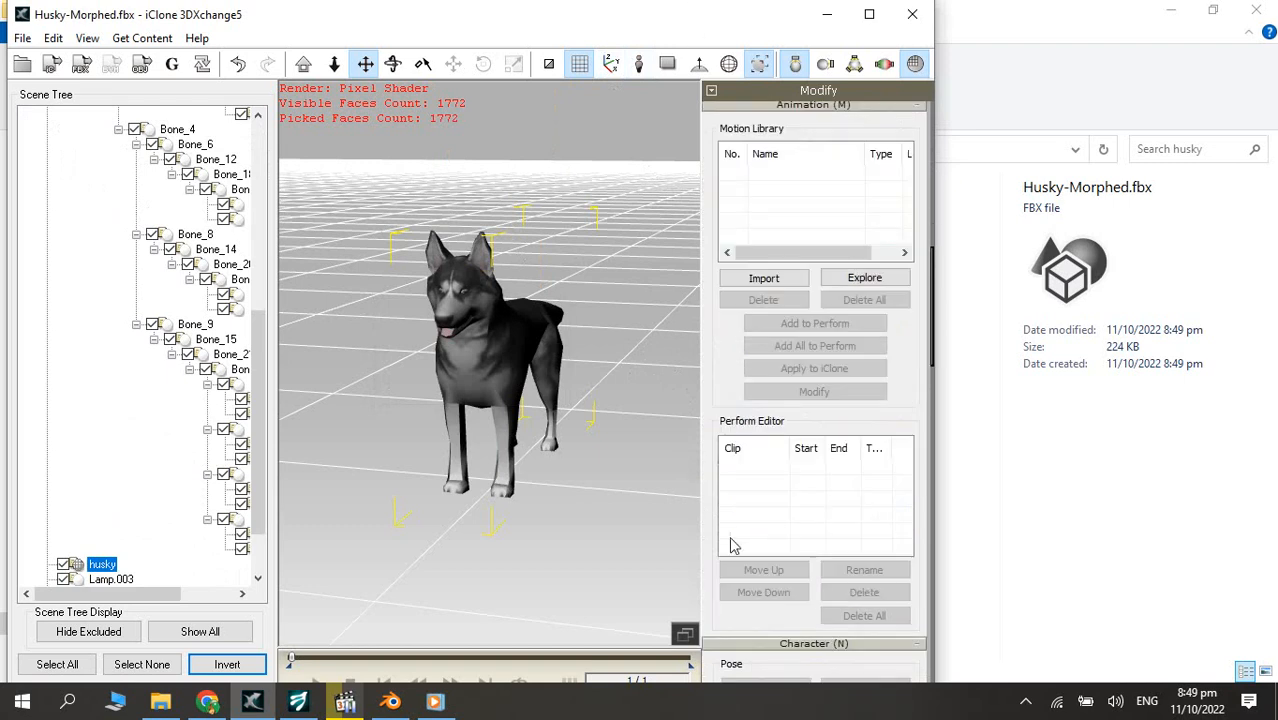
scroll(715, 540, down, 5)
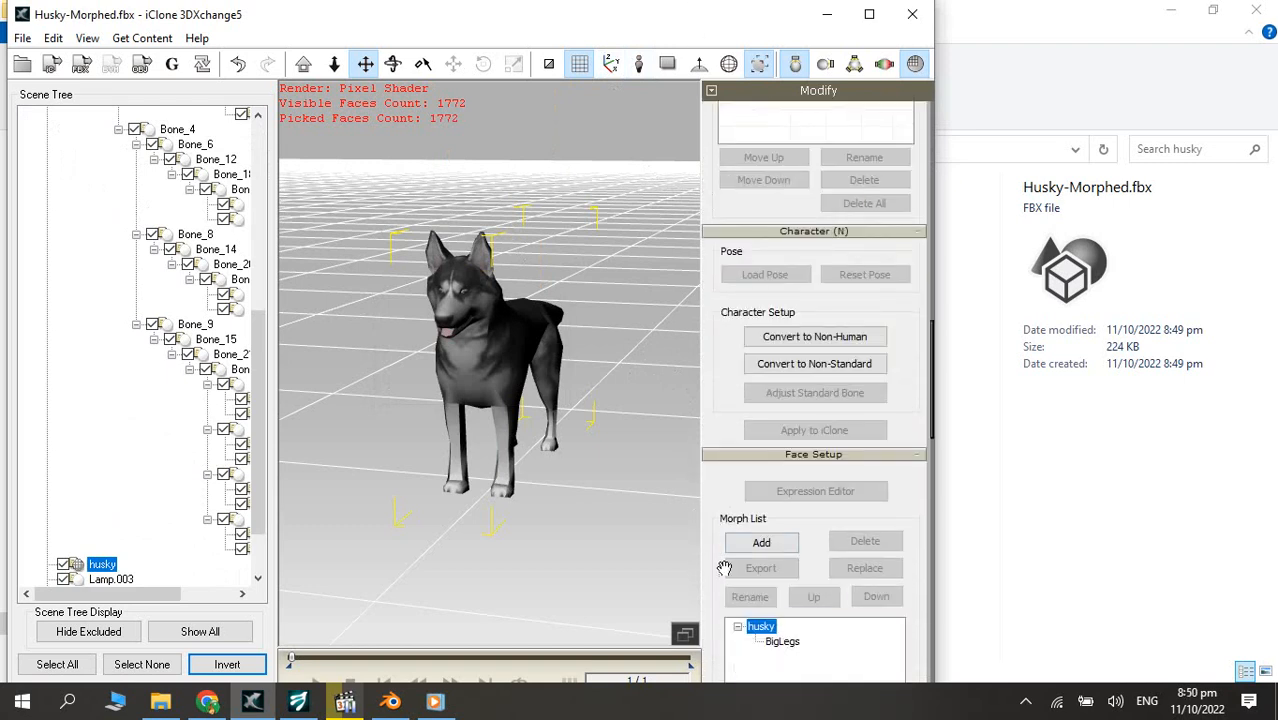
scroll(724, 568, down, 5)
scroll(725, 460, down, 5)
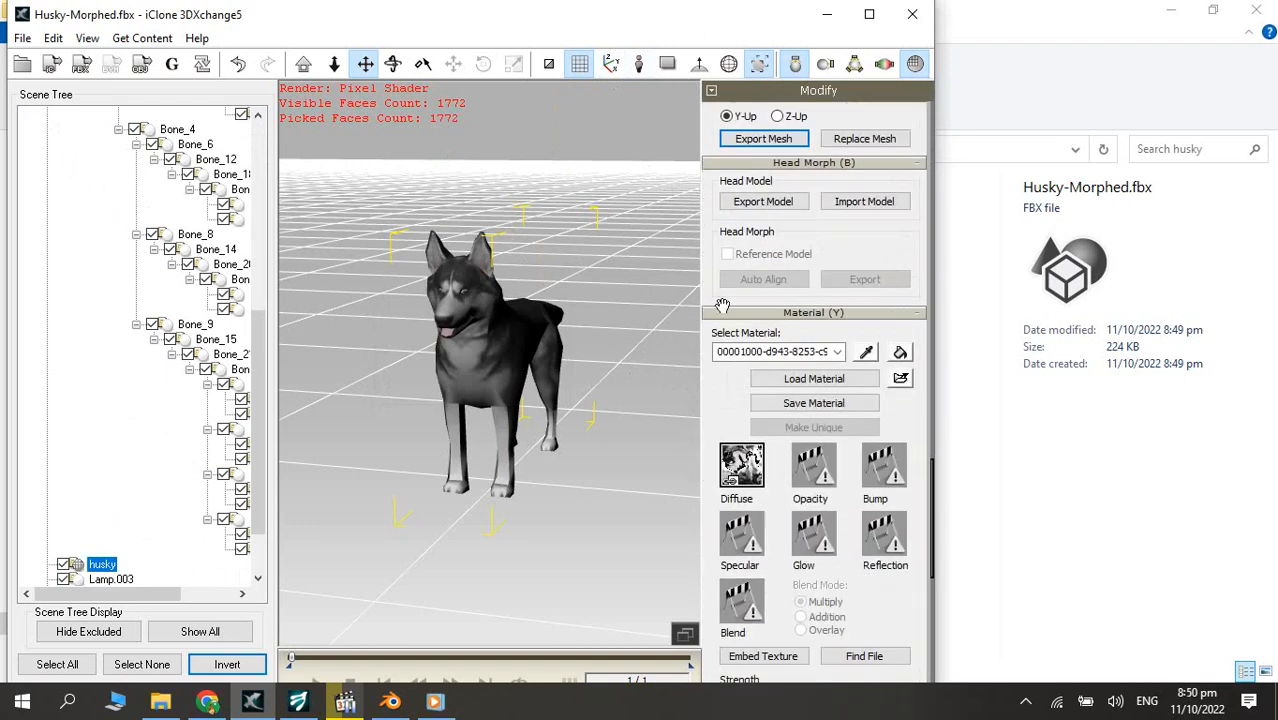
scroll(800, 420, down, 5)
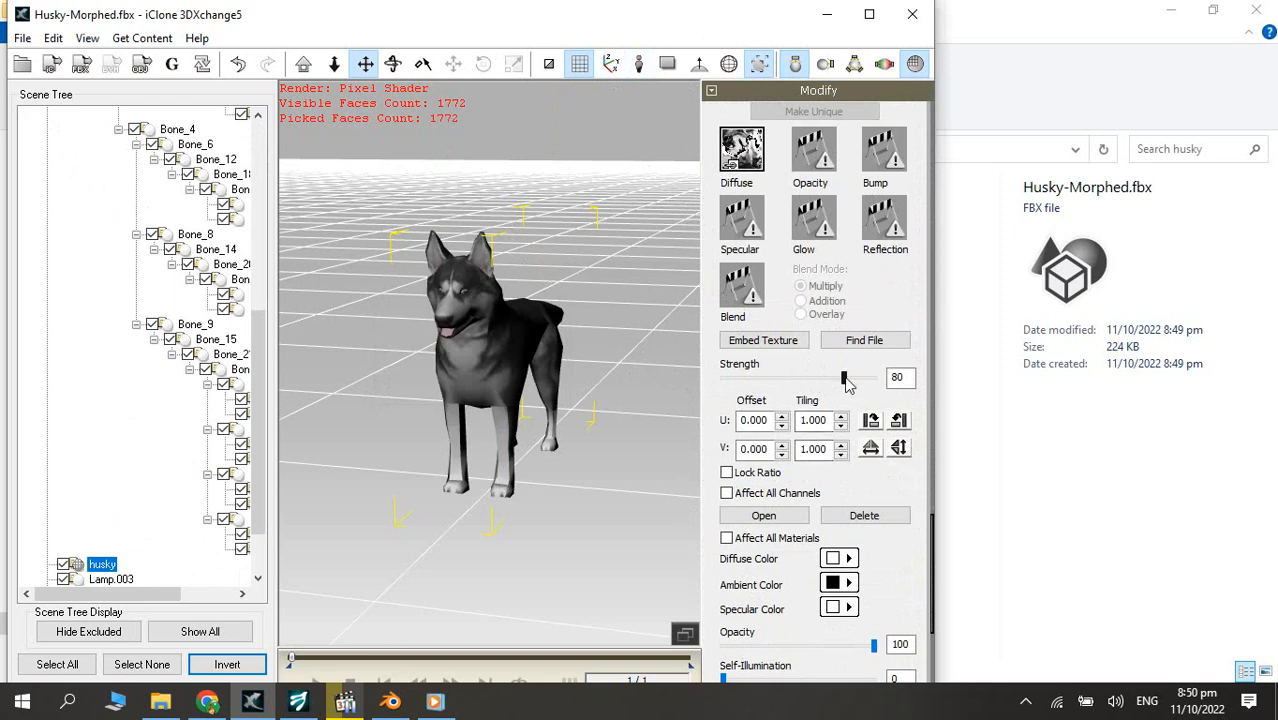
drag(845, 380, 906, 378)
click(849, 582)
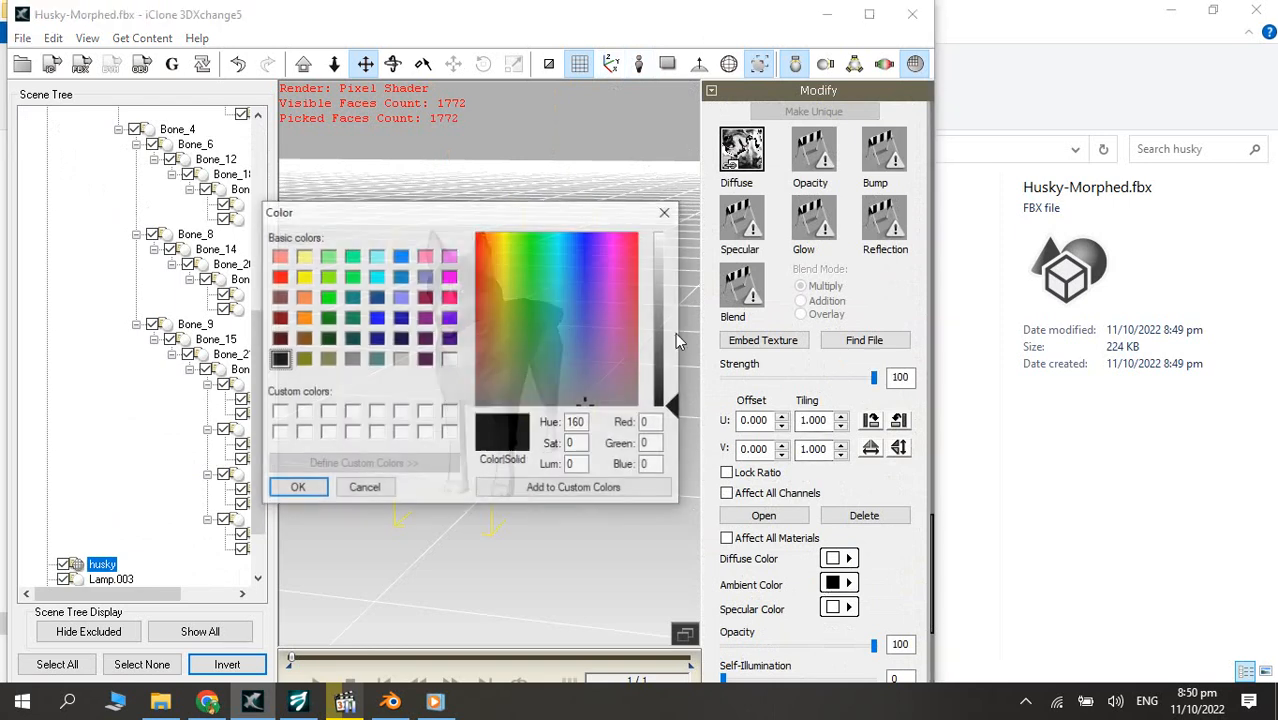
click(450, 358)
key(Return)
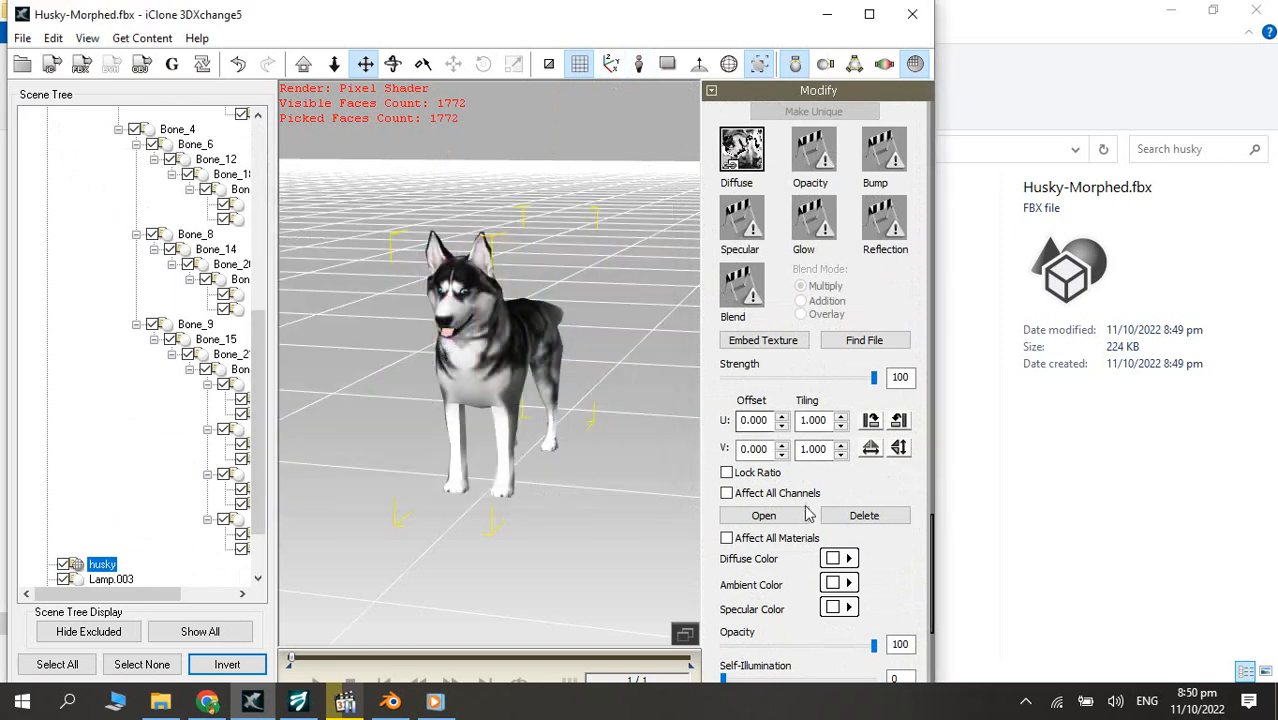
- Preview the BigLegs morph on the husky from several angles, and reselect the base husky entry in the morph list
scroll(717, 537, down, 3)
scroll(710, 537, up, 4)
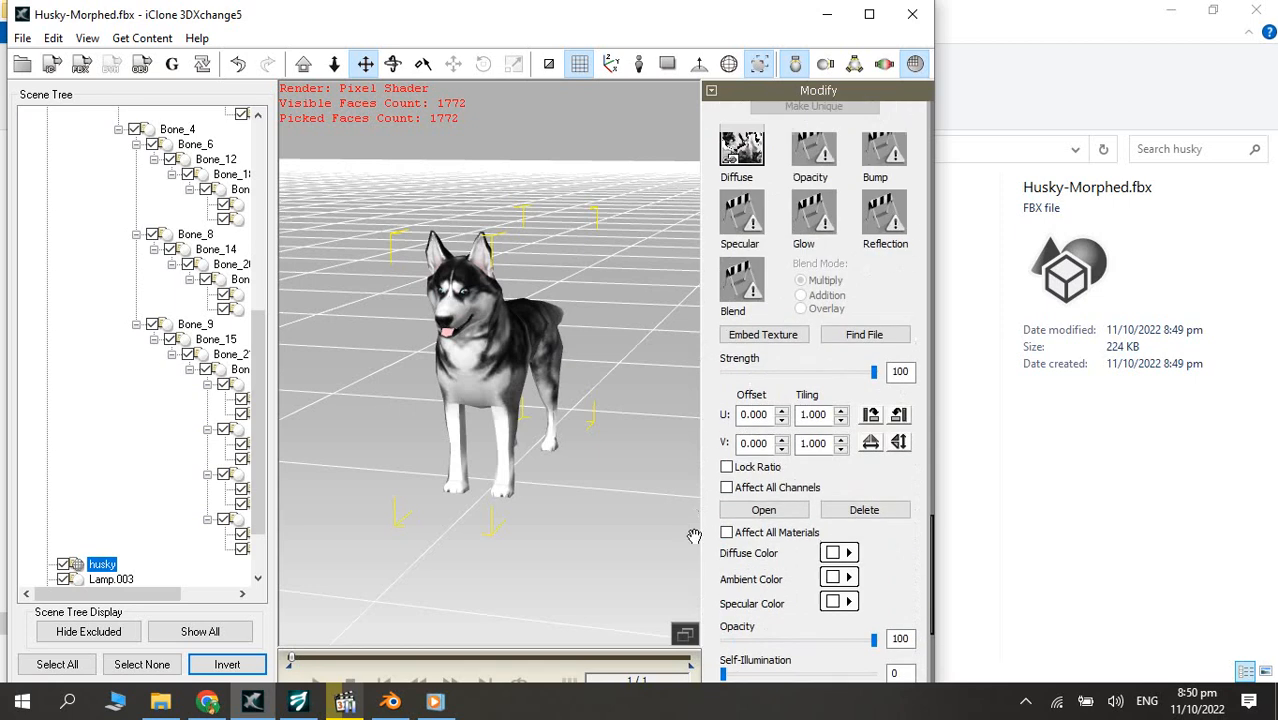
scroll(708, 213, up, 4)
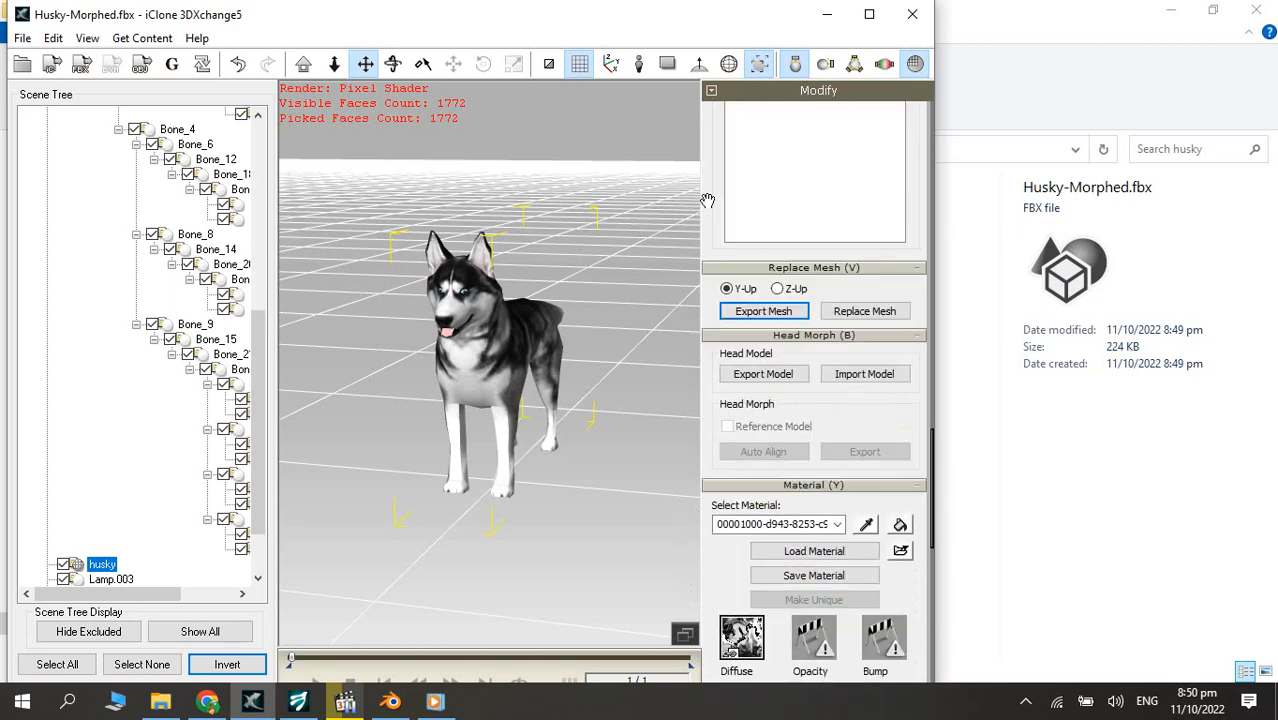
scroll(707, 201, up, 5)
click(770, 364)
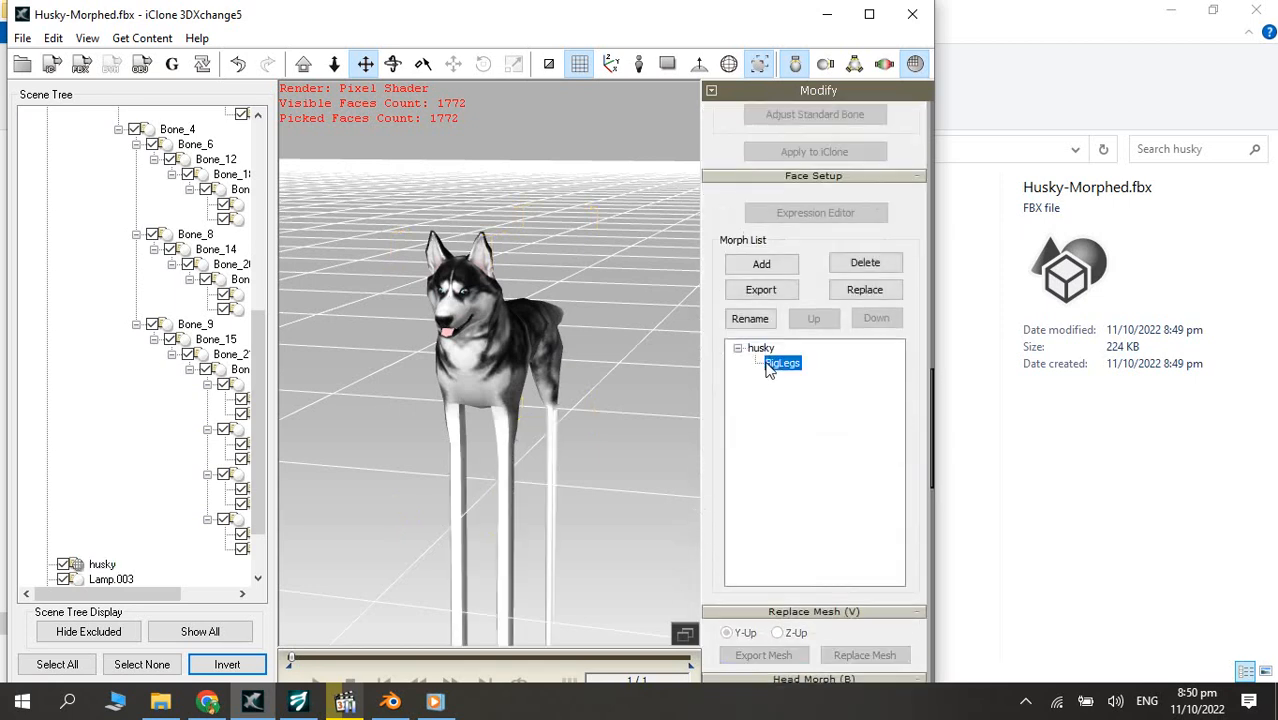
right_drag(597, 400, 648, 268)
drag(712, 221, 682, 310)
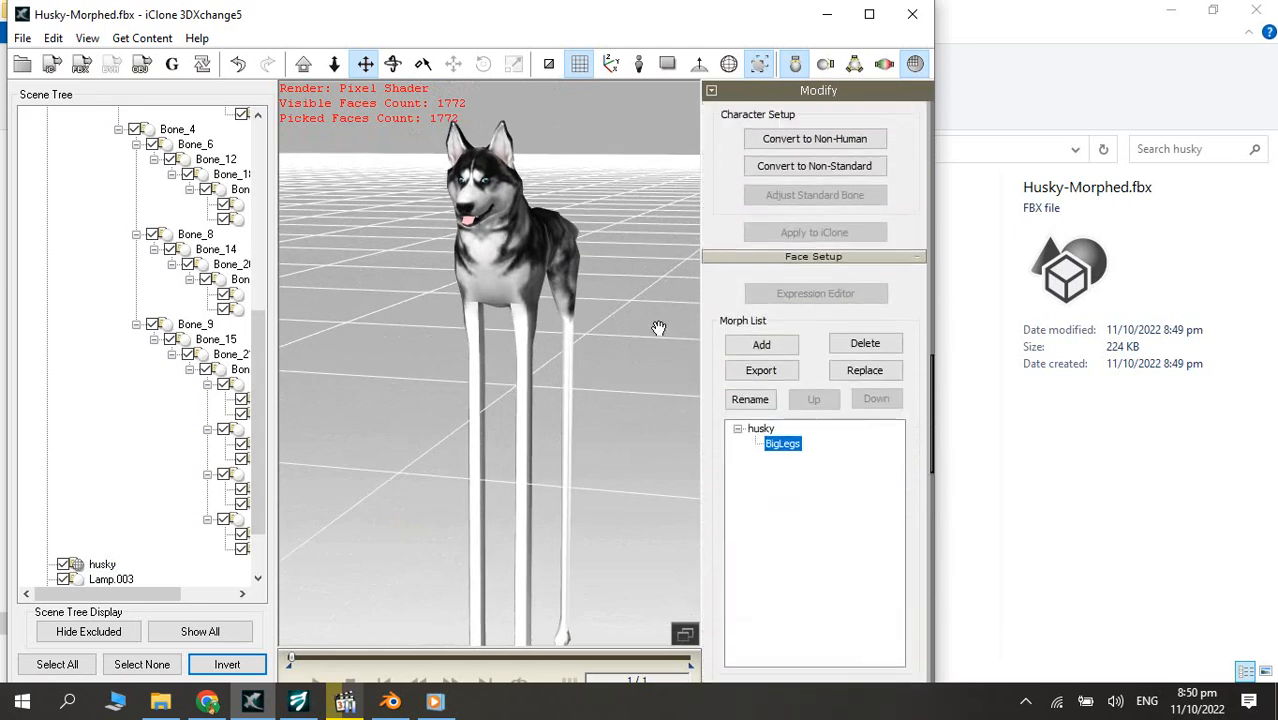
middle_drag(640, 300, 586, 349)
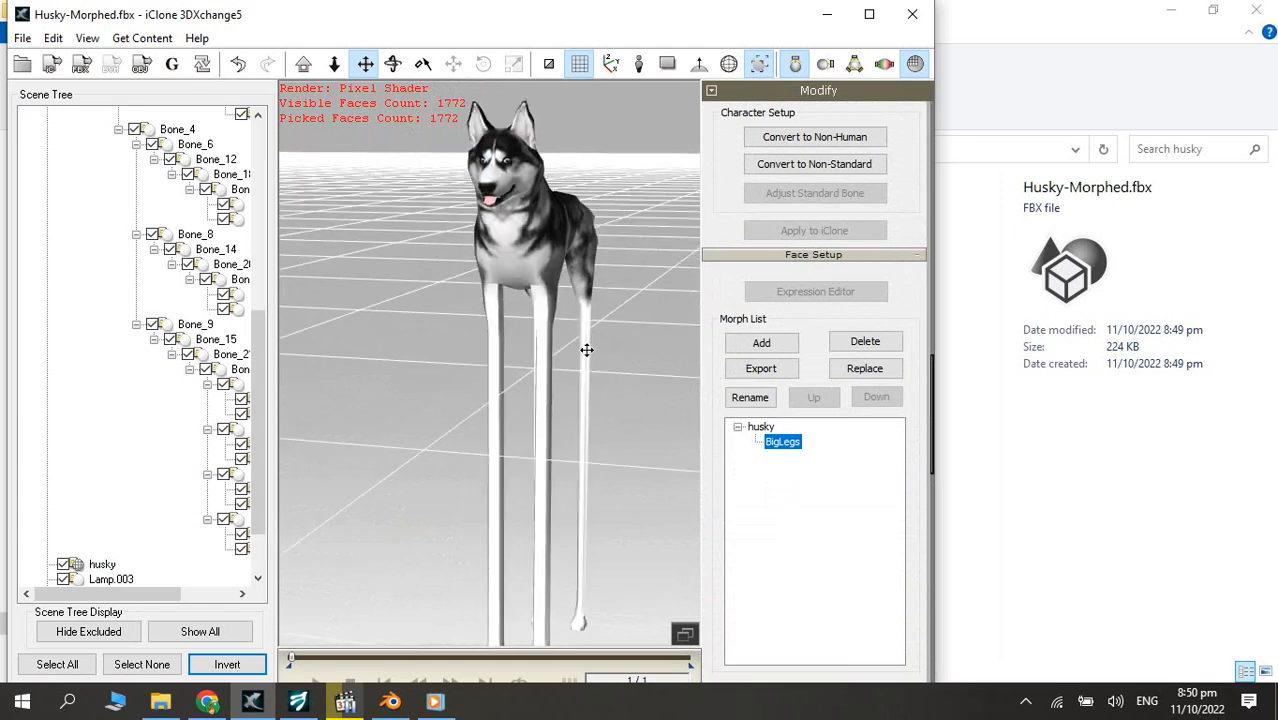
click(765, 428)
- Switch to the media player, pause the music and return to iClone 3DXchange5
click(434, 702)
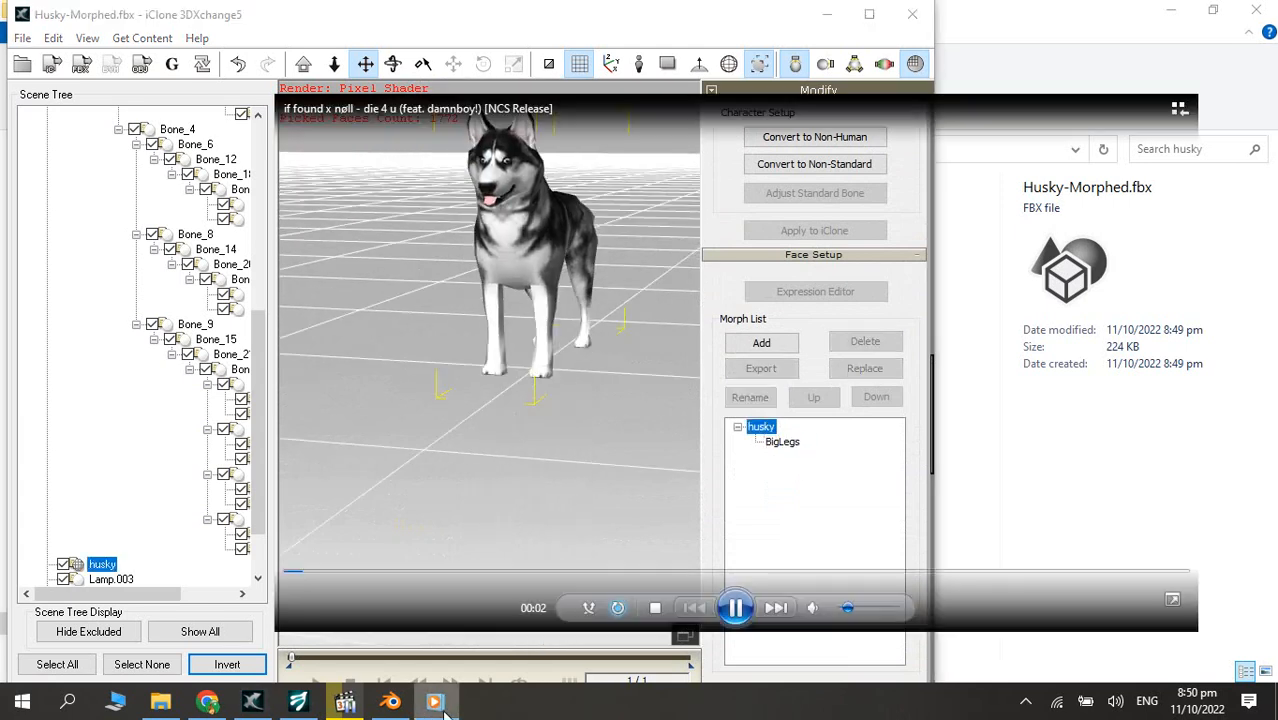
mouse_move(763, 506)
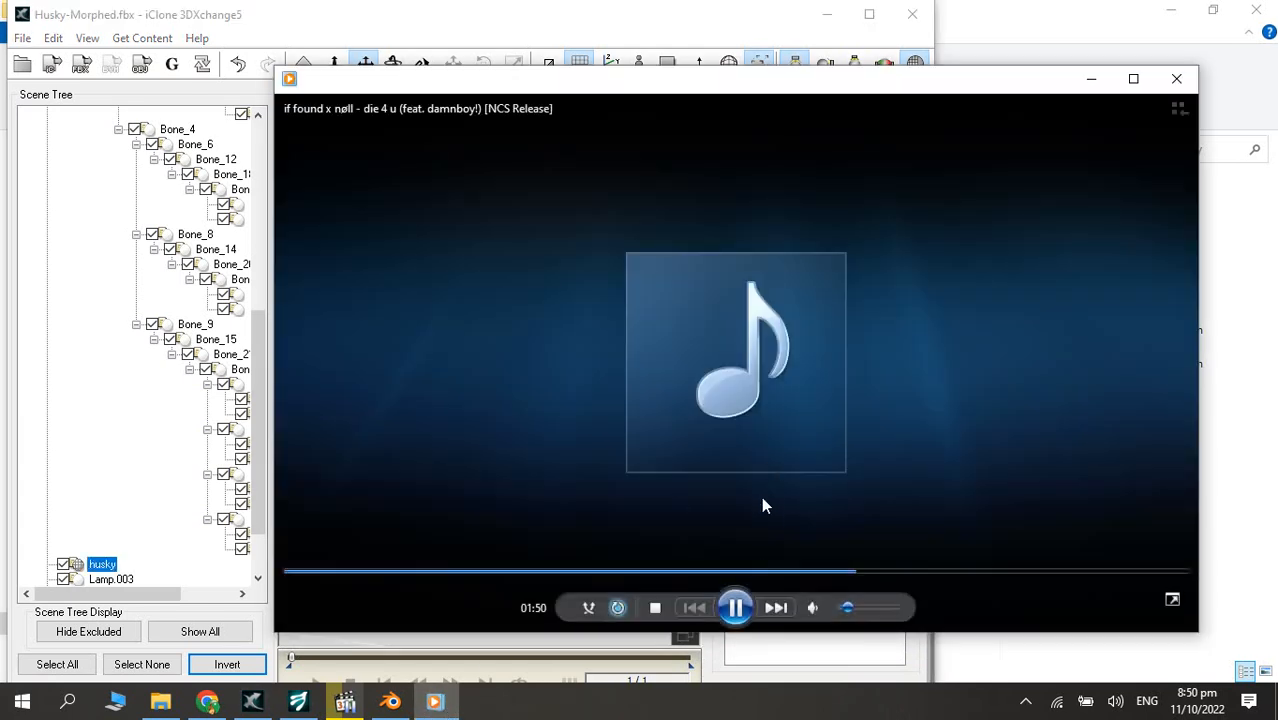
click(752, 607)
click(505, 30)
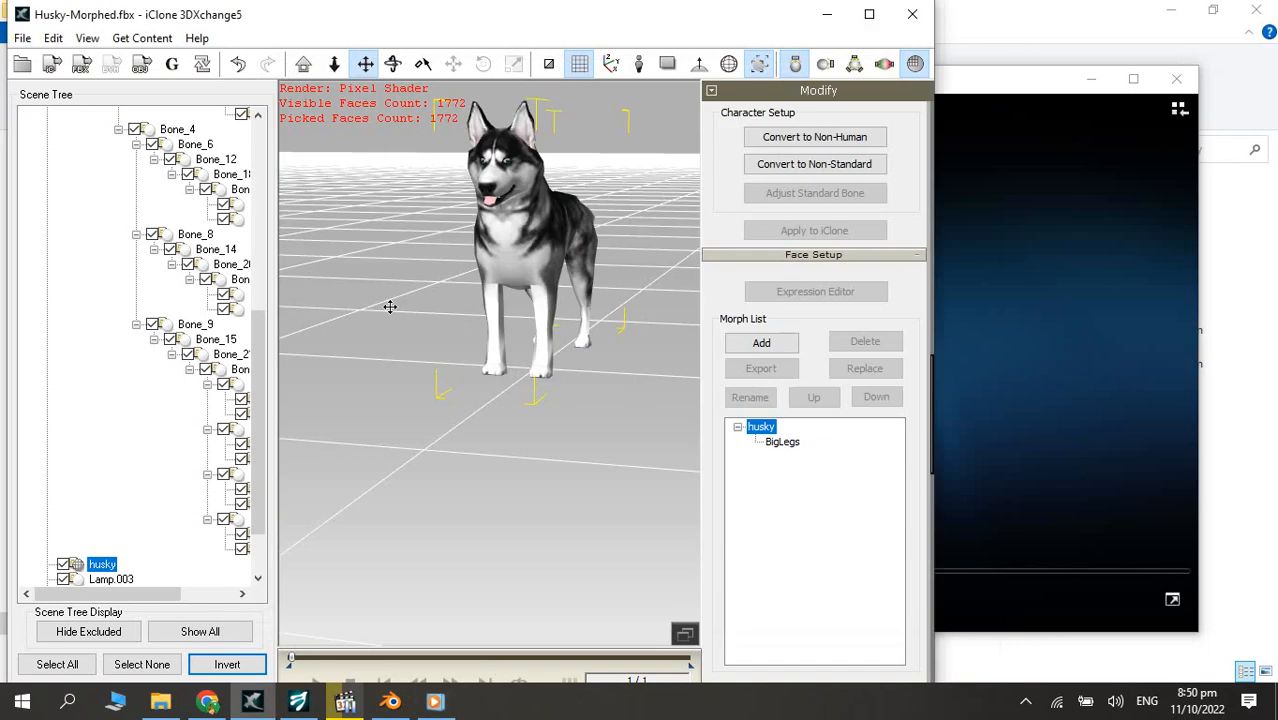
- Watch part of the tutorial video on morph-enabled props, pause it and switch back to iClone 3DXchange5
click(345, 702)
click(590, 431)
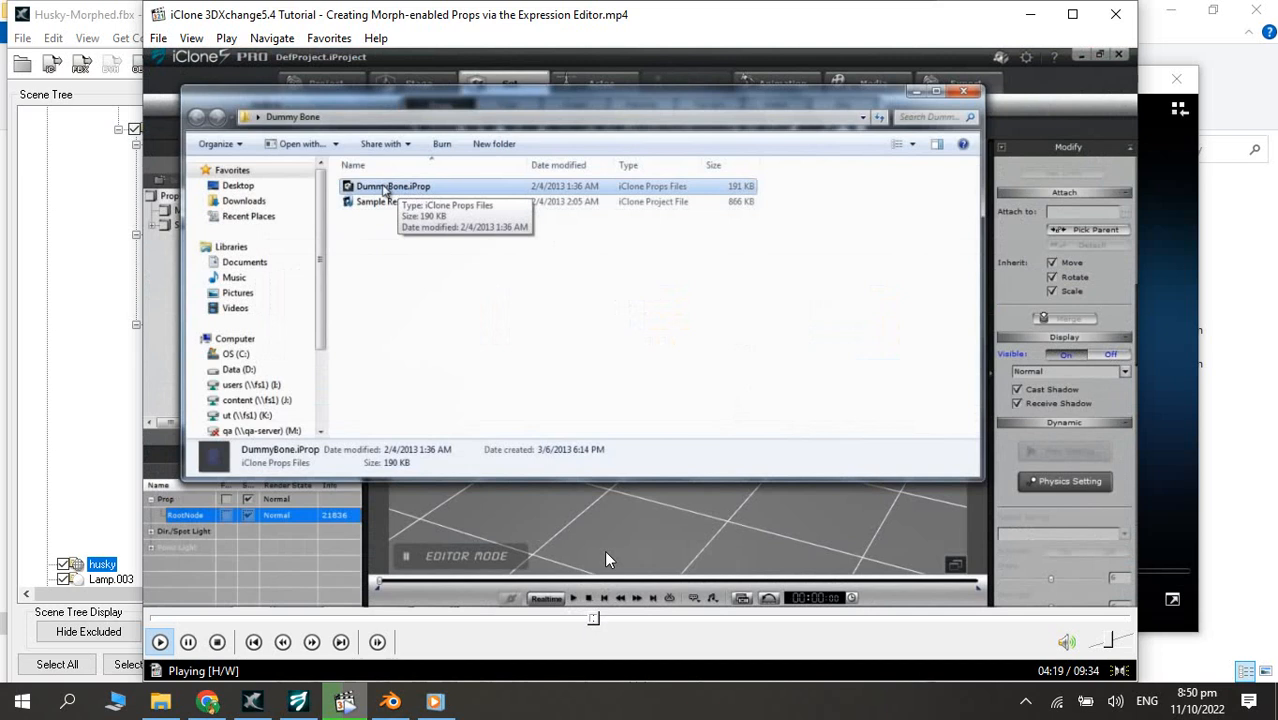
key(space)
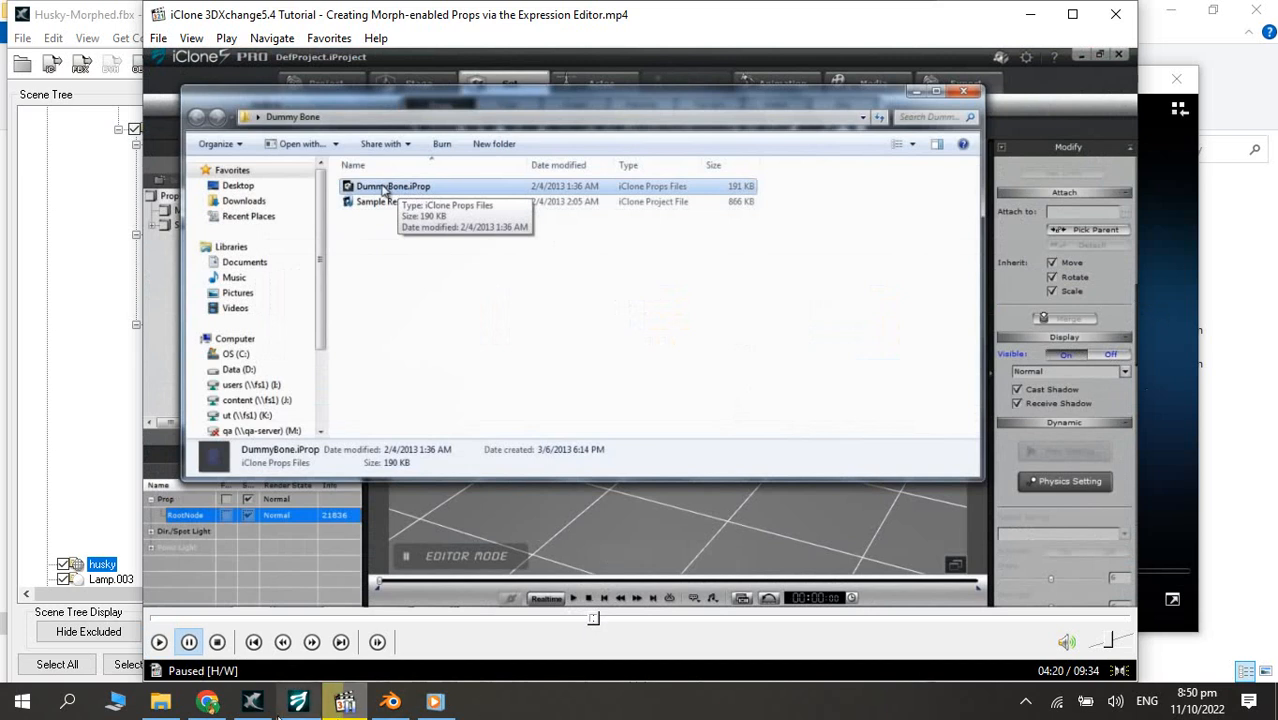
click(253, 701)
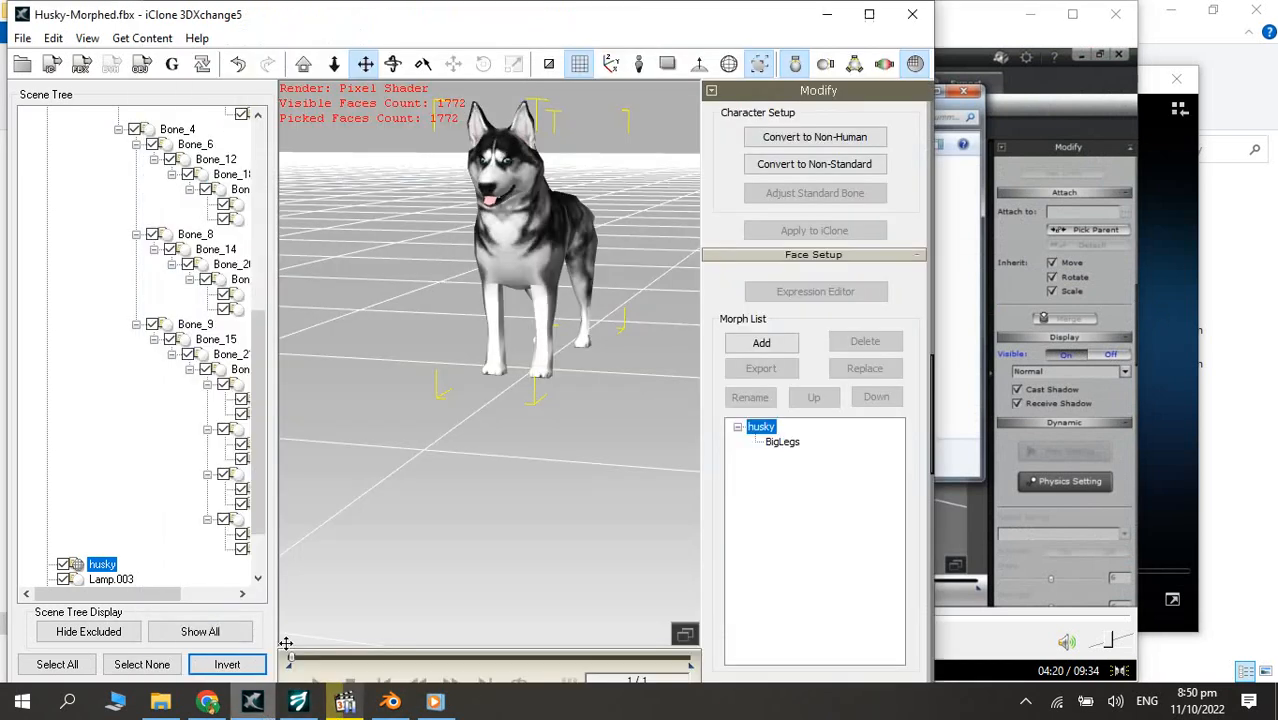
- Export the husky as an iClone prop with the geometry file name Husky-Morphed V1 to the default content folder
click(22, 38)
click(60, 97)
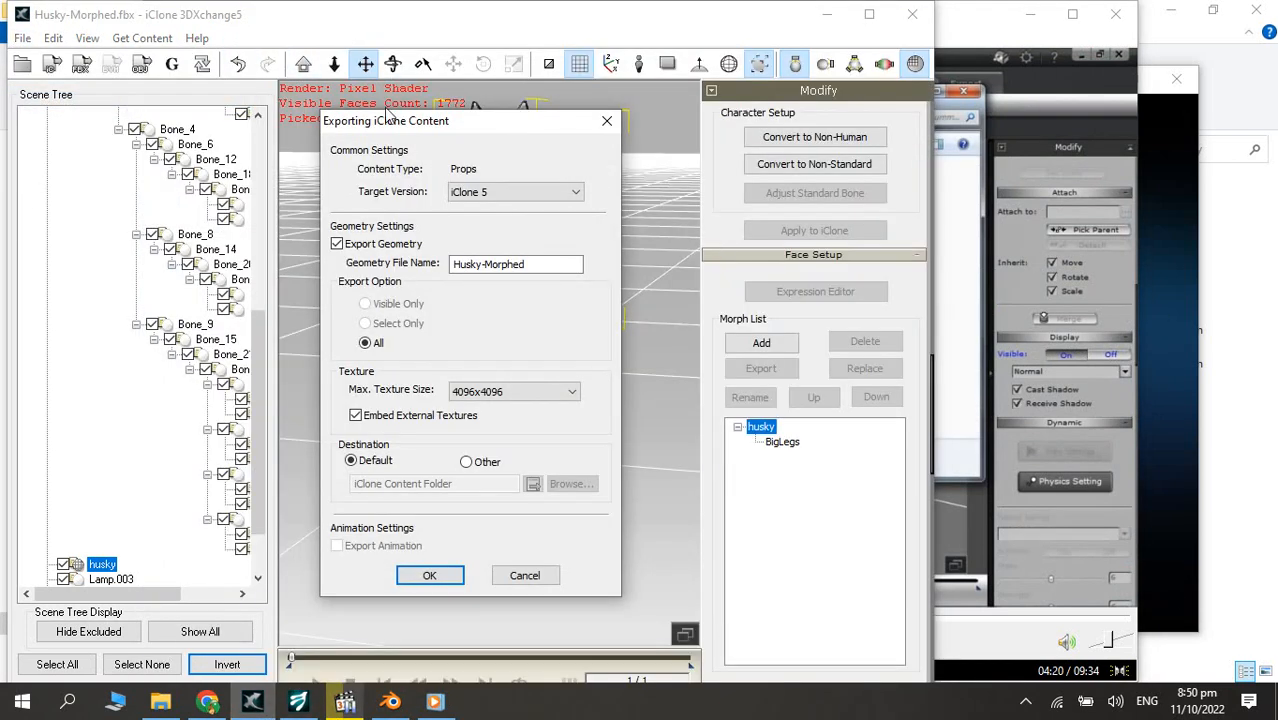
click(533, 264)
click(533, 264)
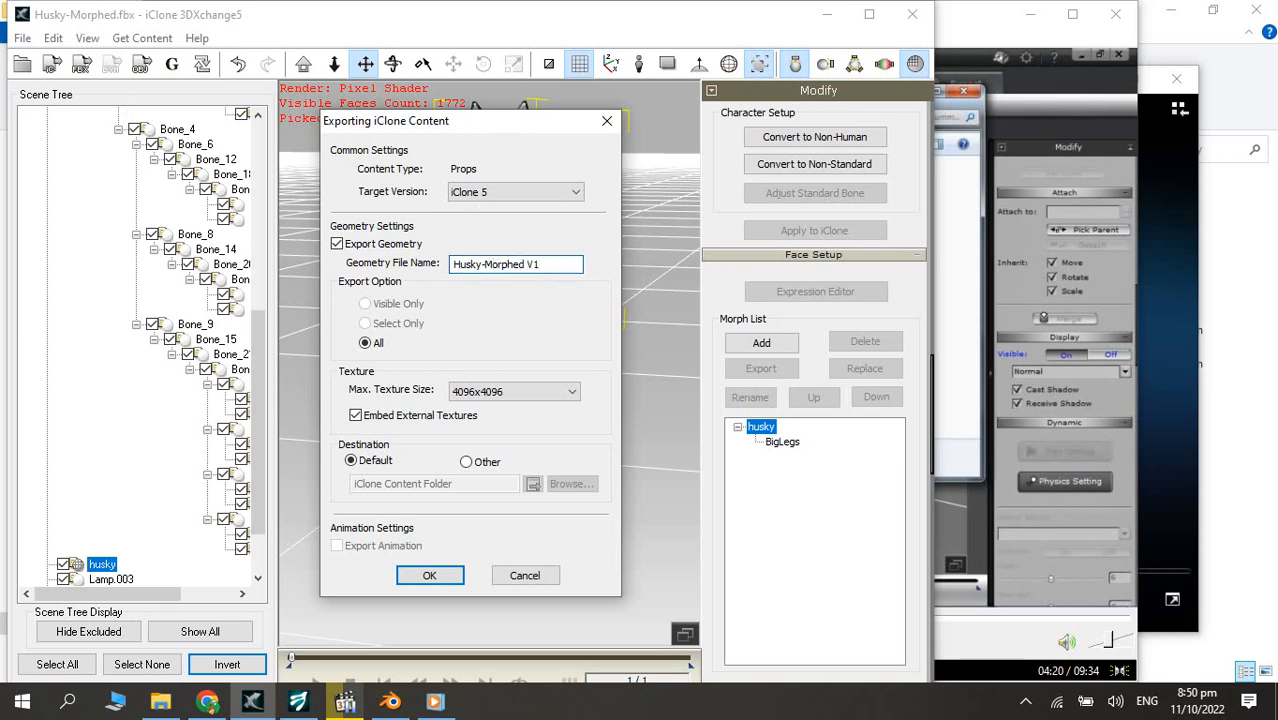
click(420, 577)
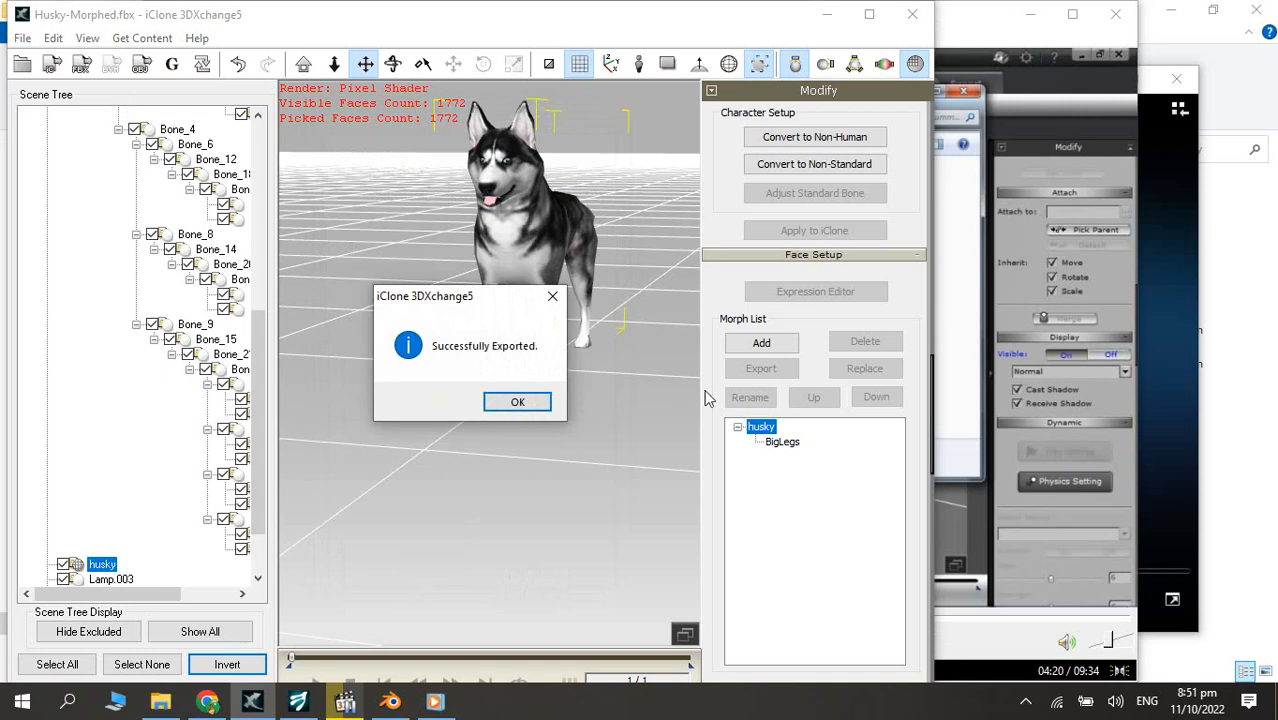
click(503, 401)
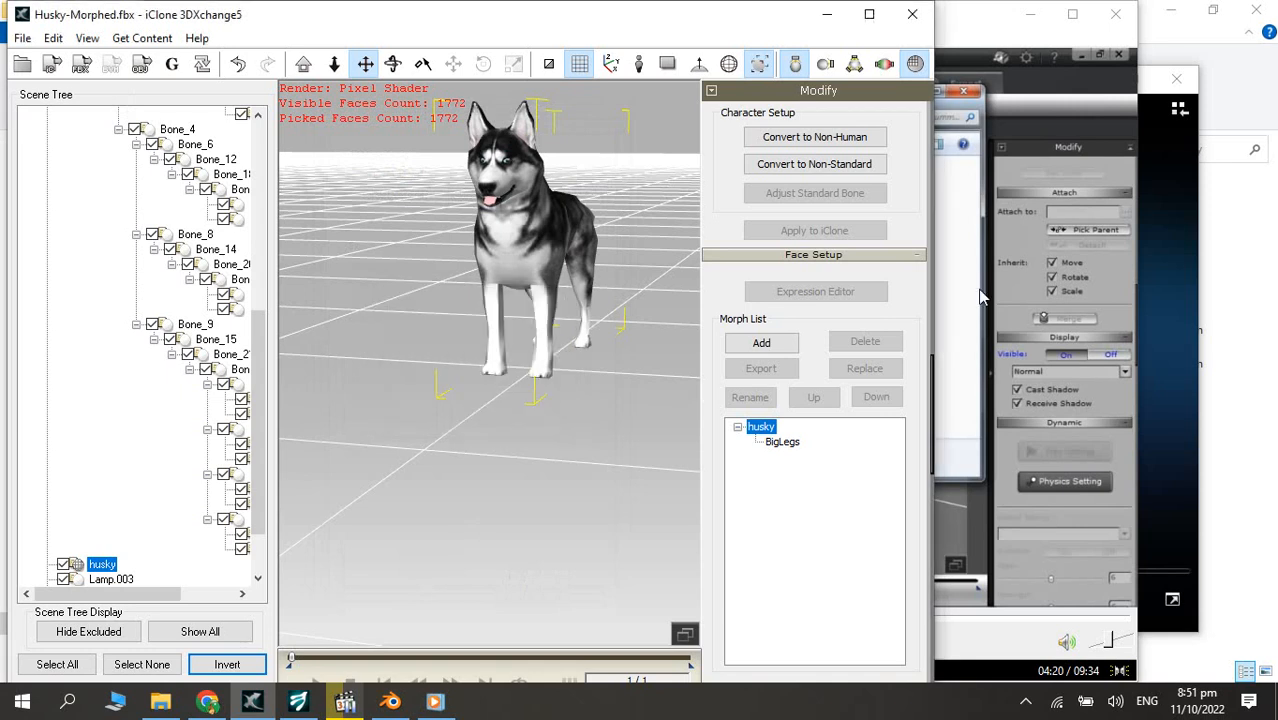
- Watch the tutorial video's section on adding the dummy bone prop, pause it and switch to iClone 5
click(958, 205)
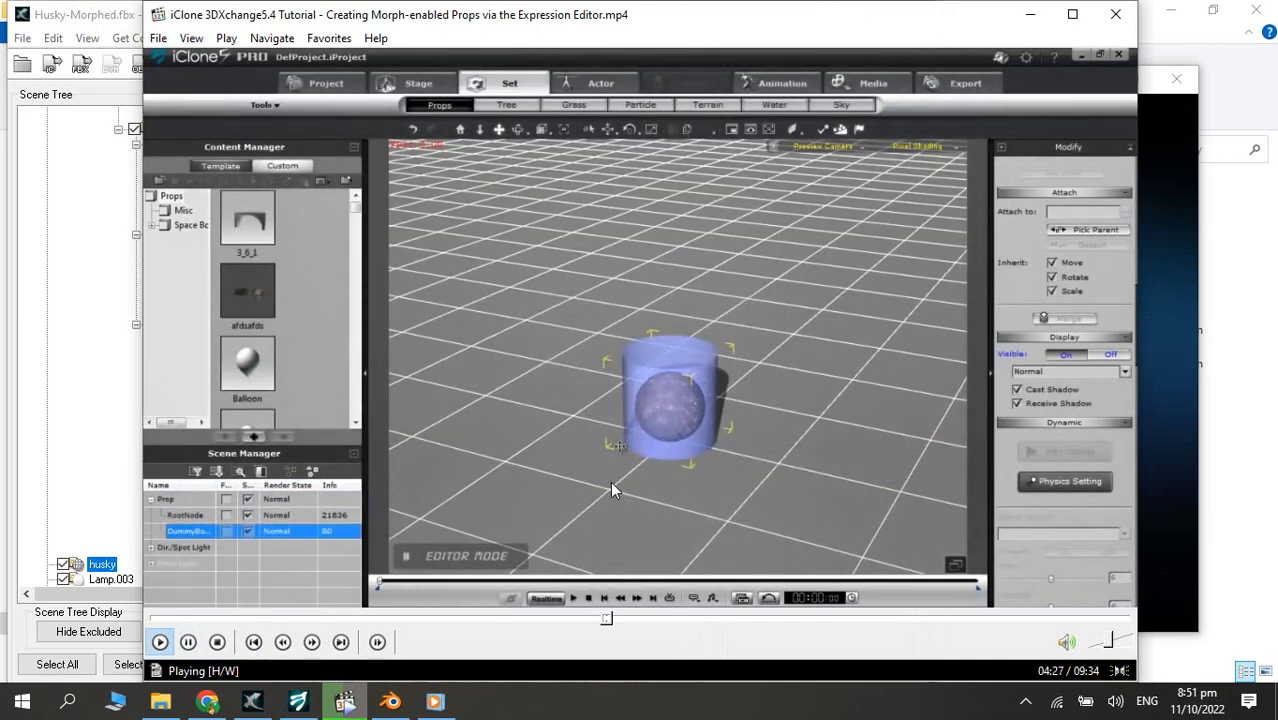
key(space)
click(295, 704)
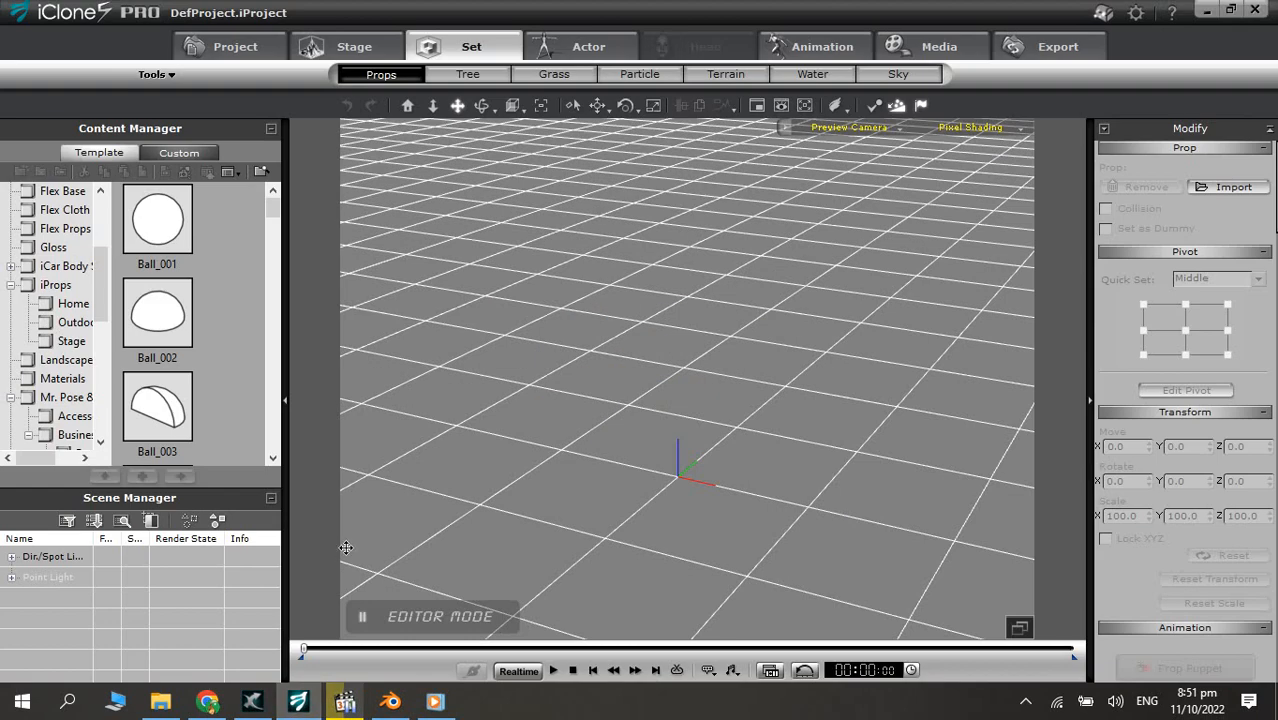
- Open the custom props library in the Set section after checking the actor libraries, and look through it for the exported husky
click(562, 45)
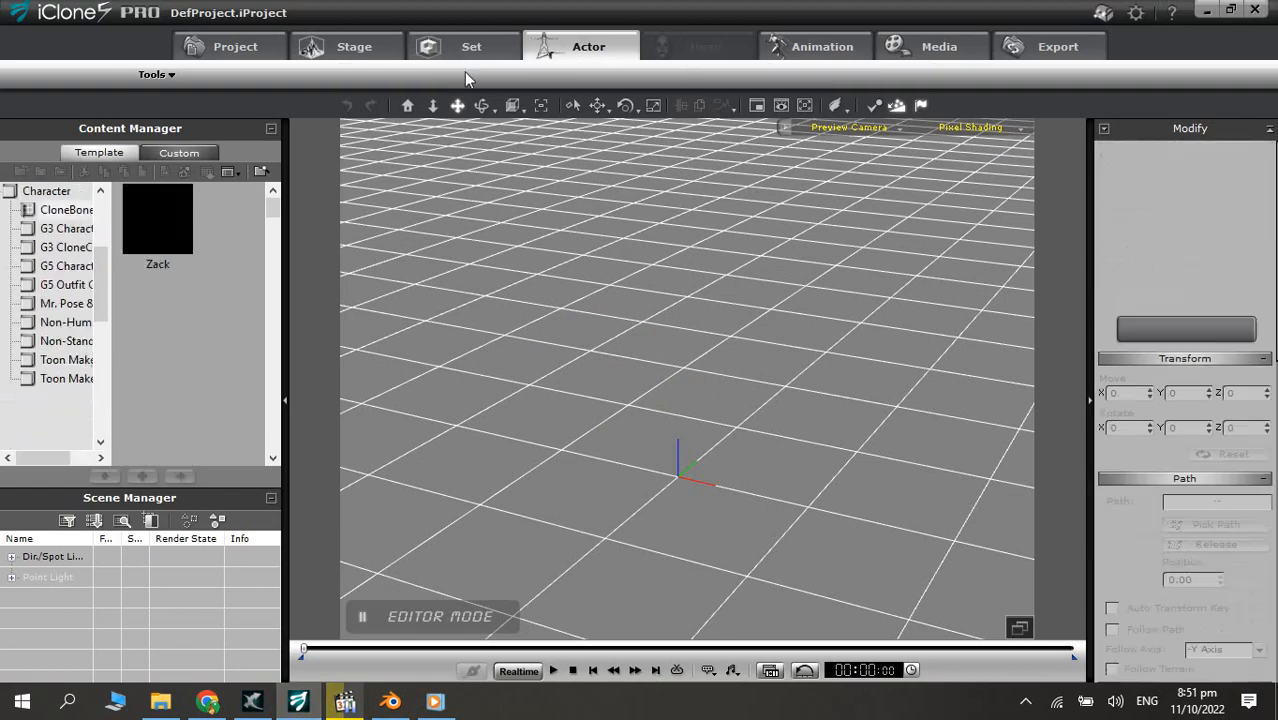
click(187, 152)
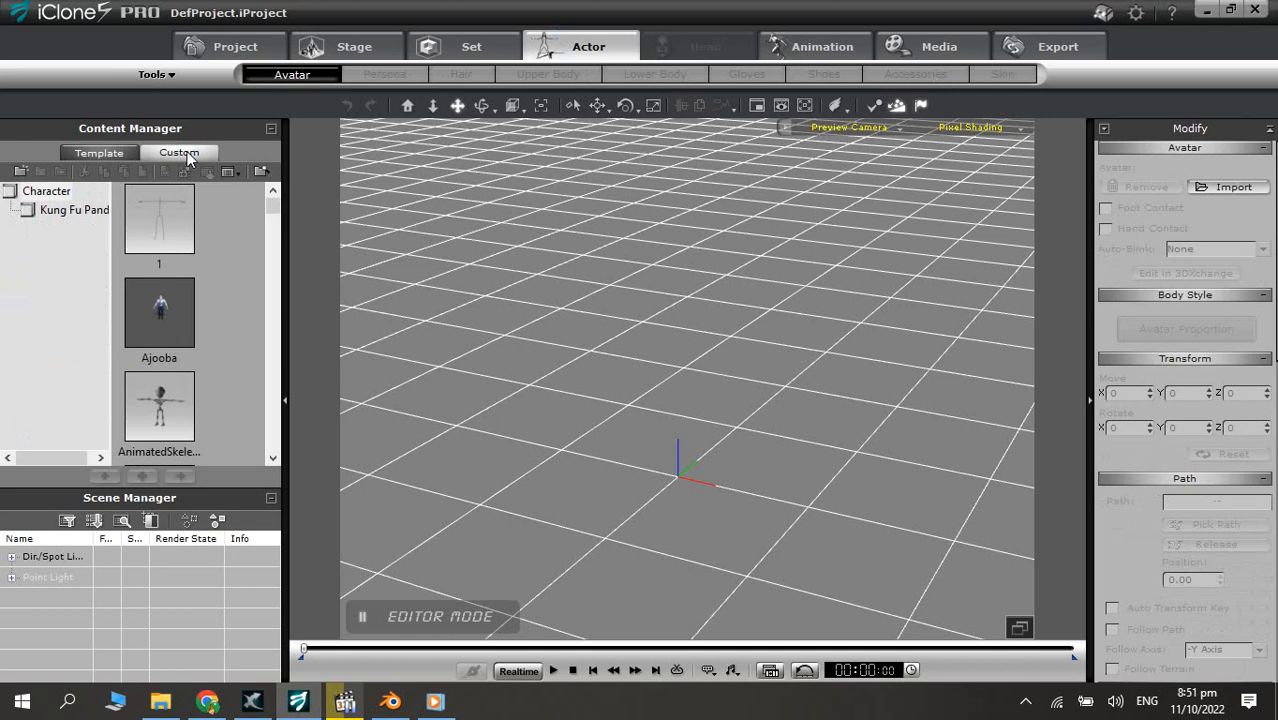
click(121, 153)
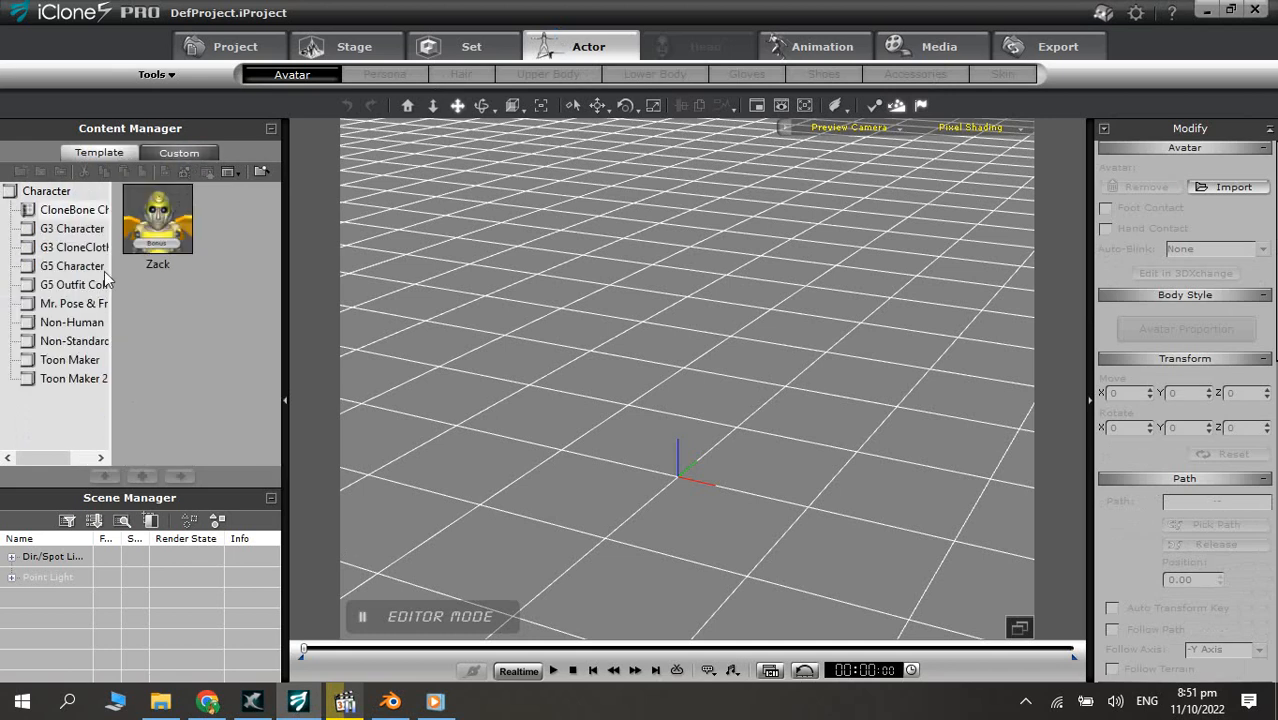
click(424, 56)
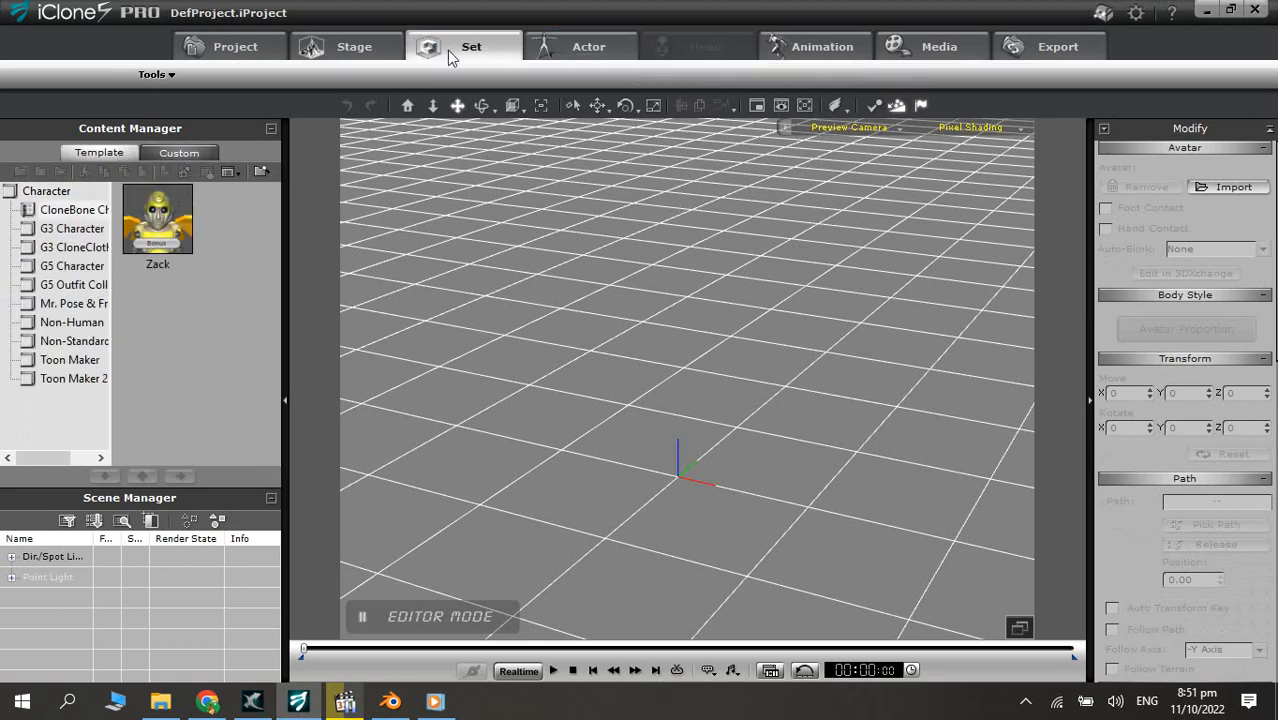
click(186, 153)
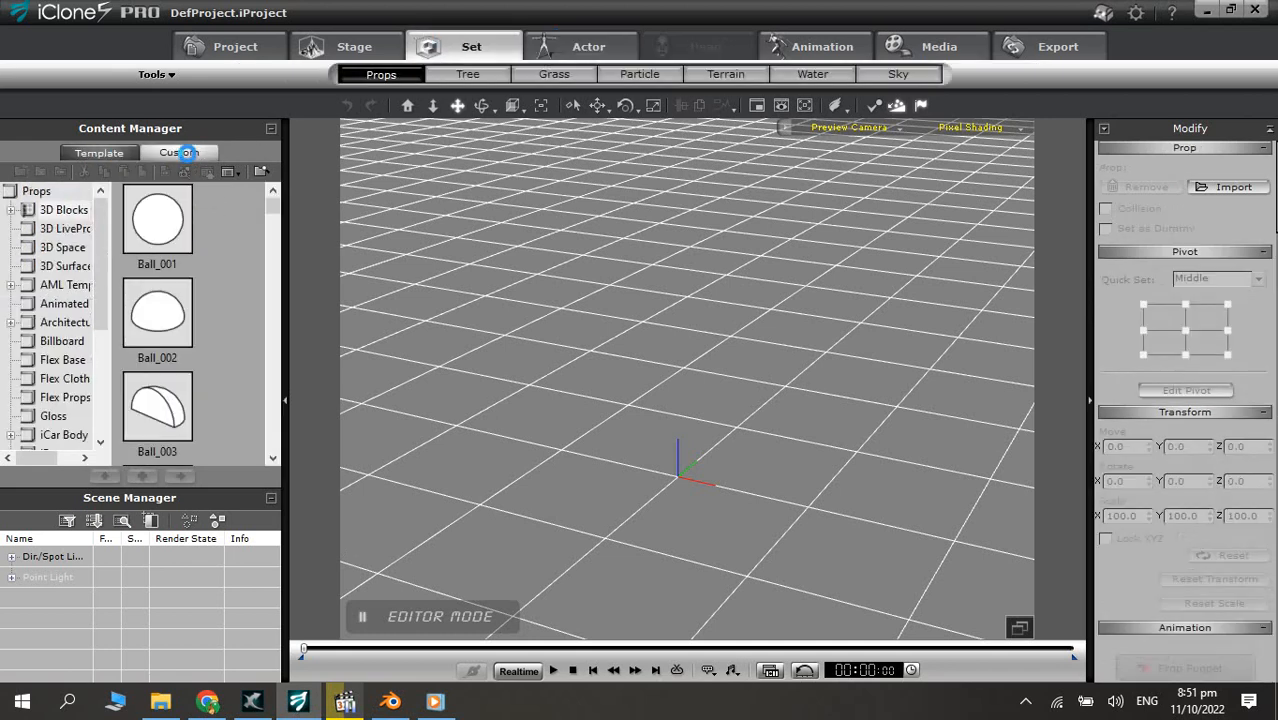
drag(272, 210, 256, 294)
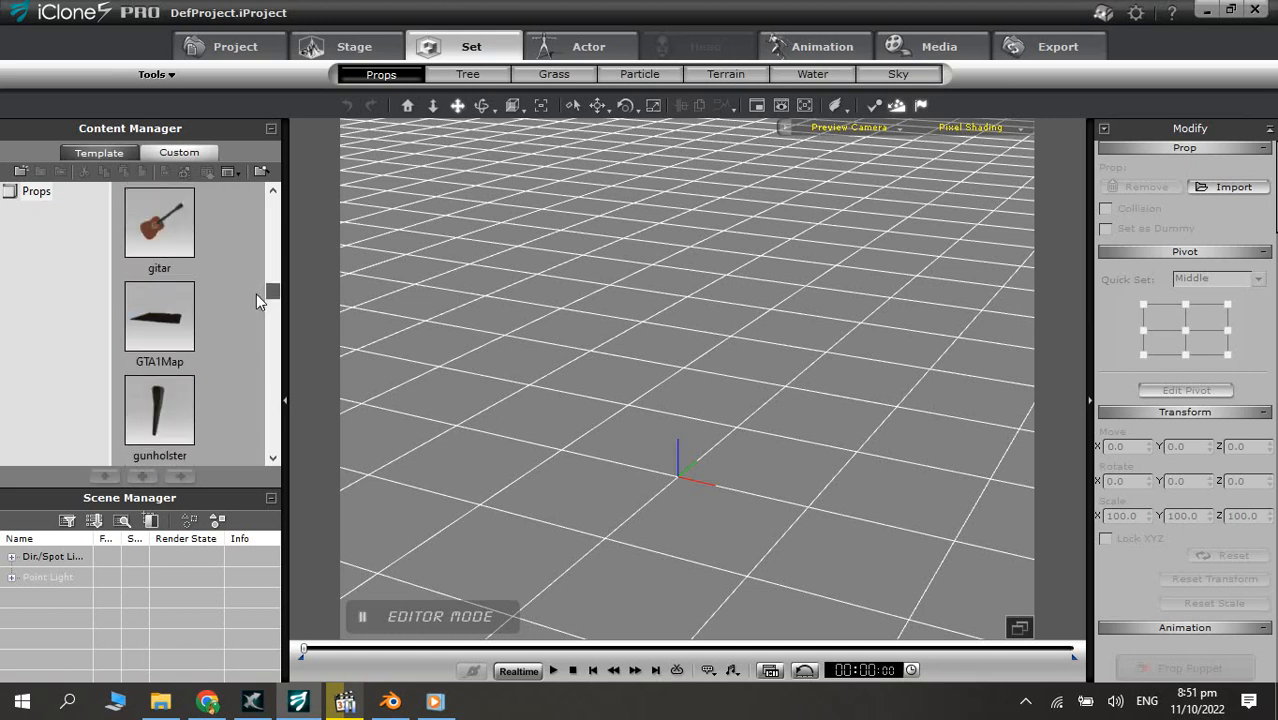
- Check the geometry file name in iClone 3DXchange5's prop export settings, cancel the export and return to iClone 5
click(252, 701)
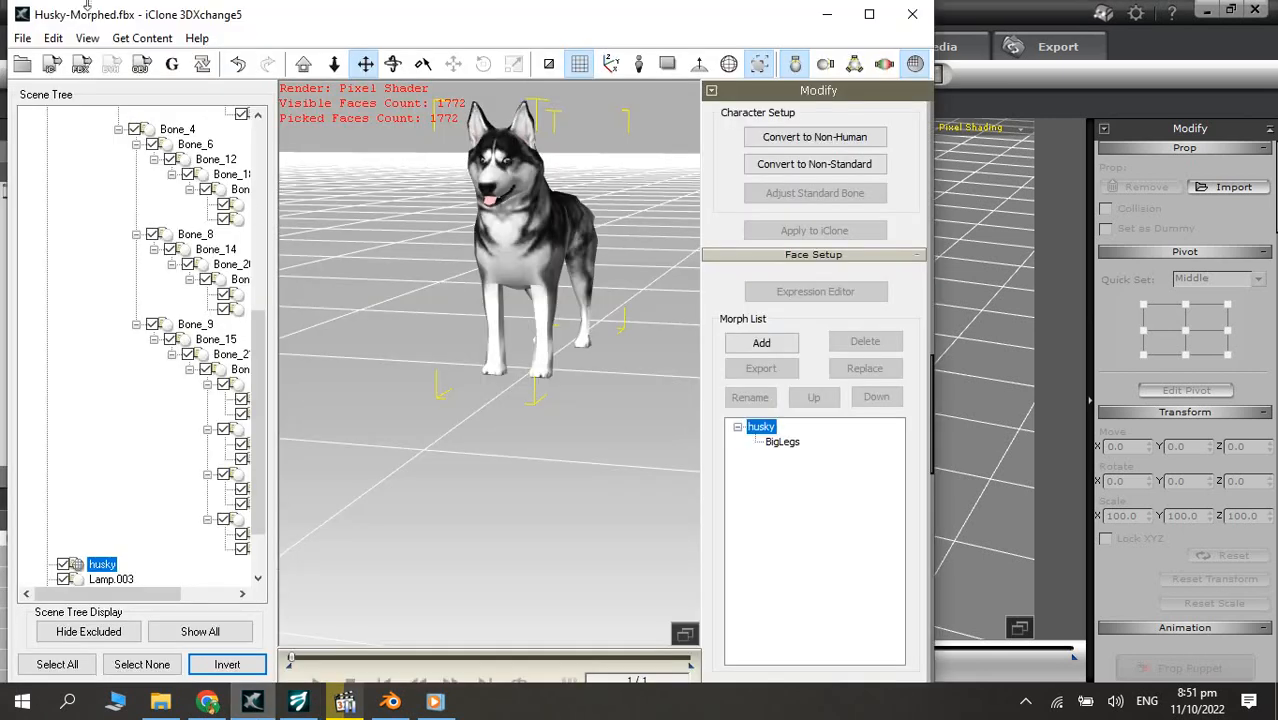
click(36, 38)
click(50, 98)
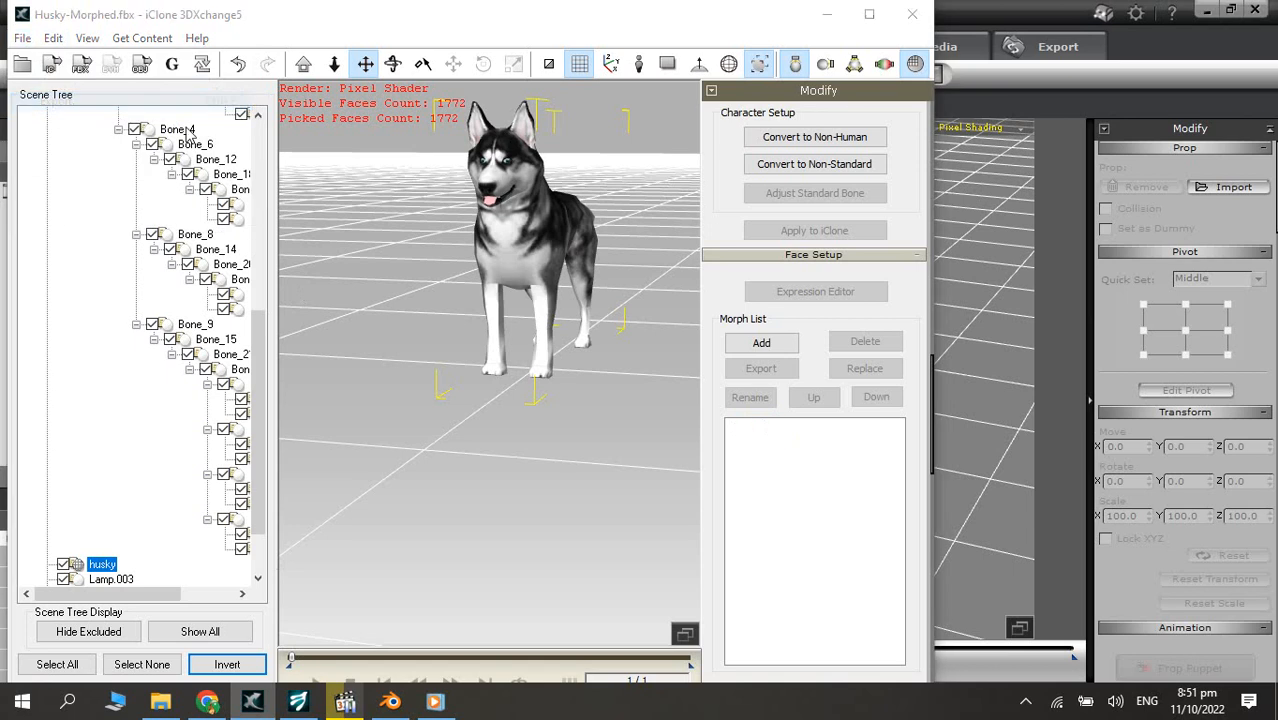
click(523, 264)
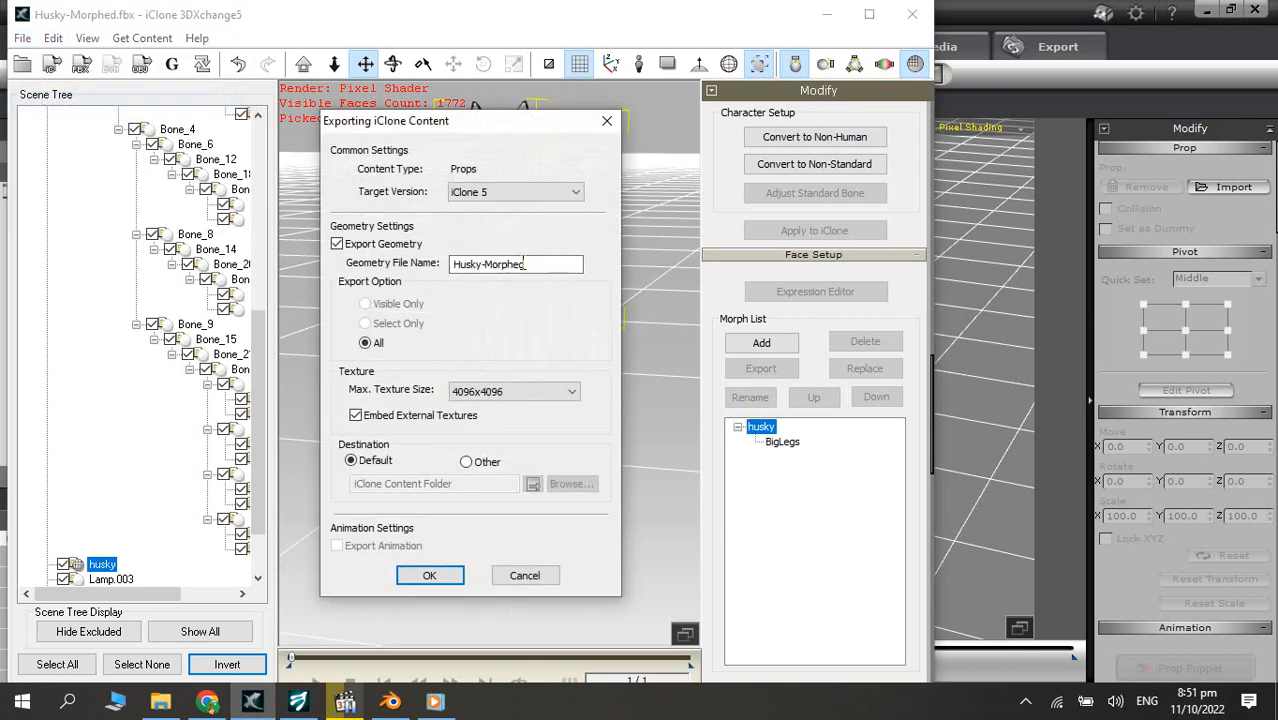
click(523, 572)
click(959, 426)
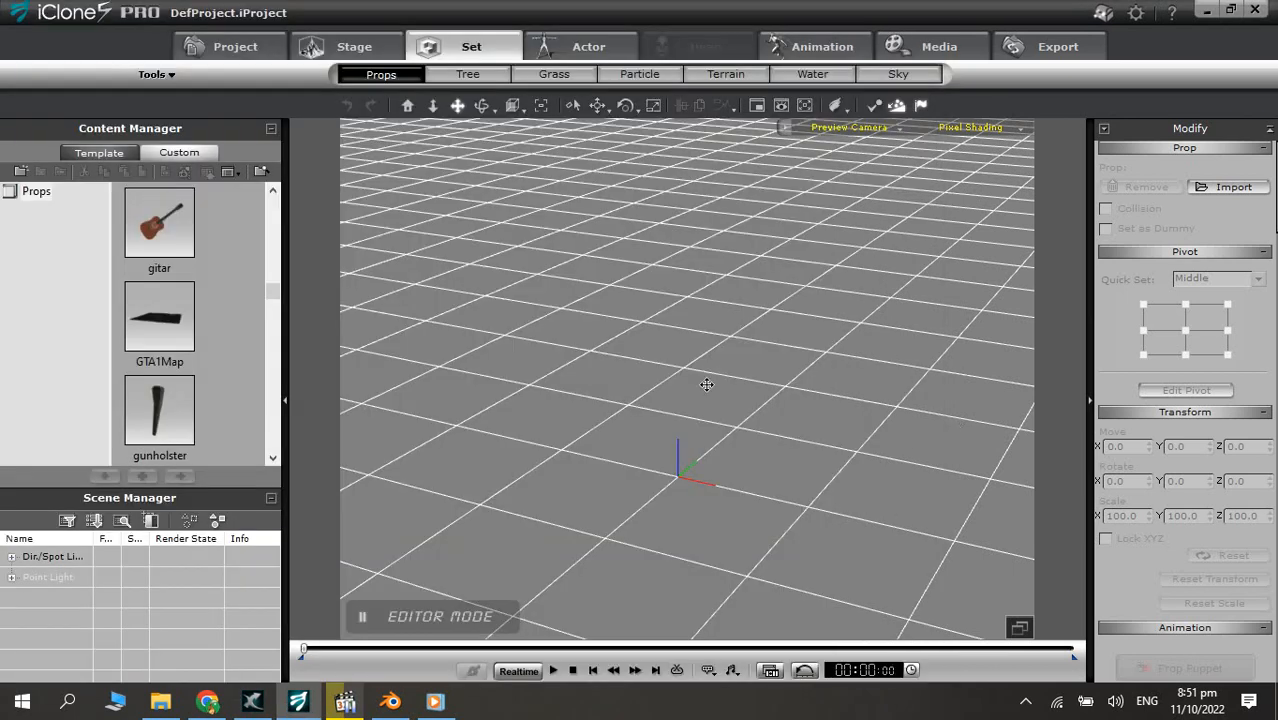
- Add the Husky-Morphed V1 prop from the custom library to the scene at the origin
drag(267, 291, 267, 313)
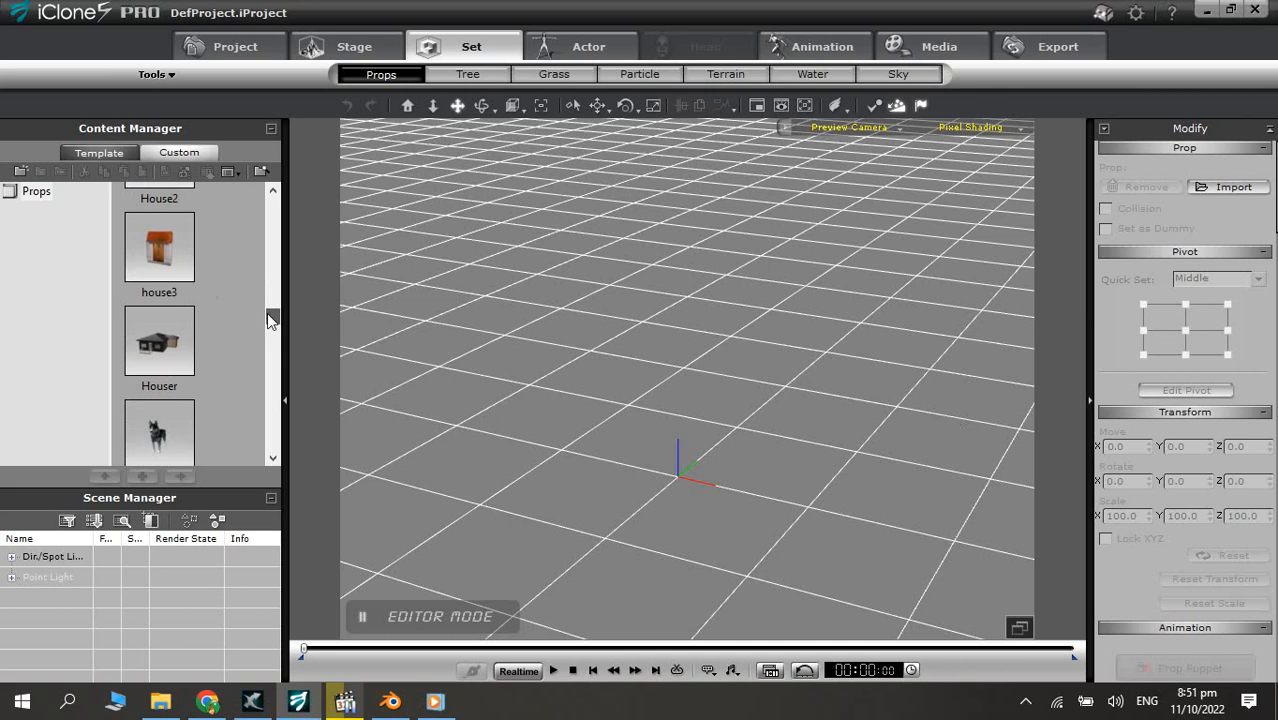
drag(168, 432, 680, 482)
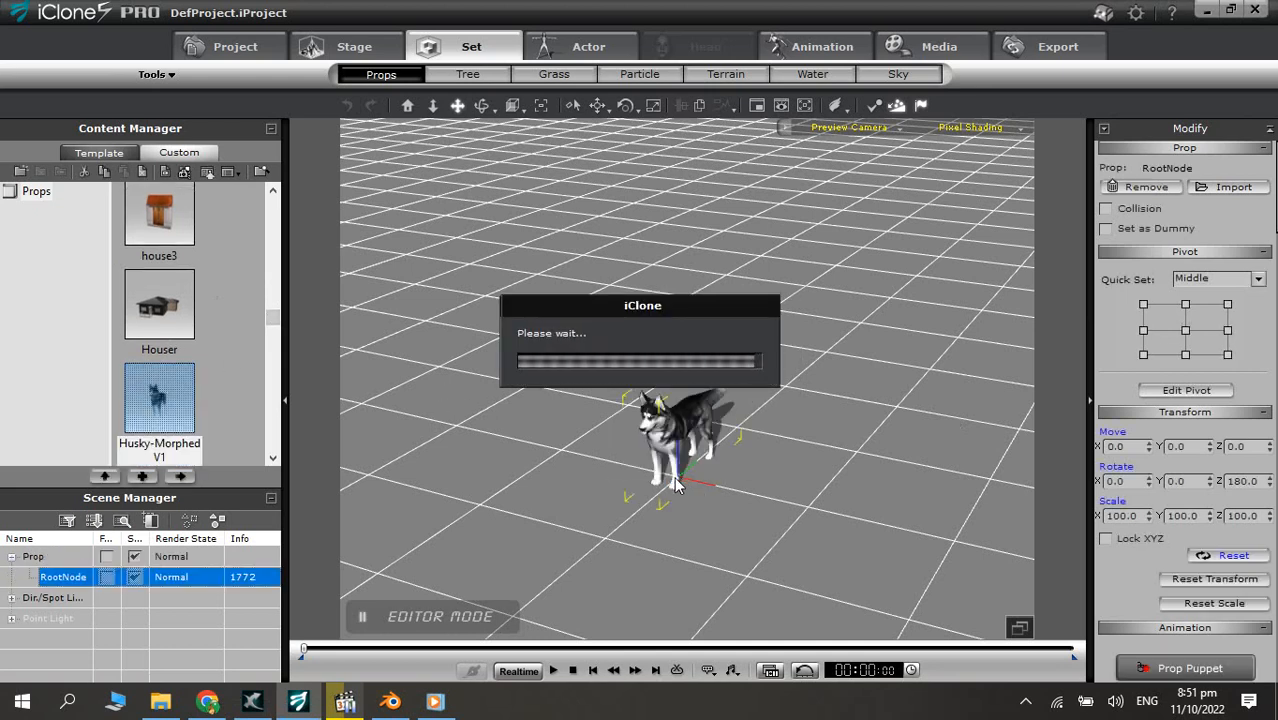
- Switch to File Explorer, go up to the 3D Models folder and find Dummy Bone.iProp
click(160, 701)
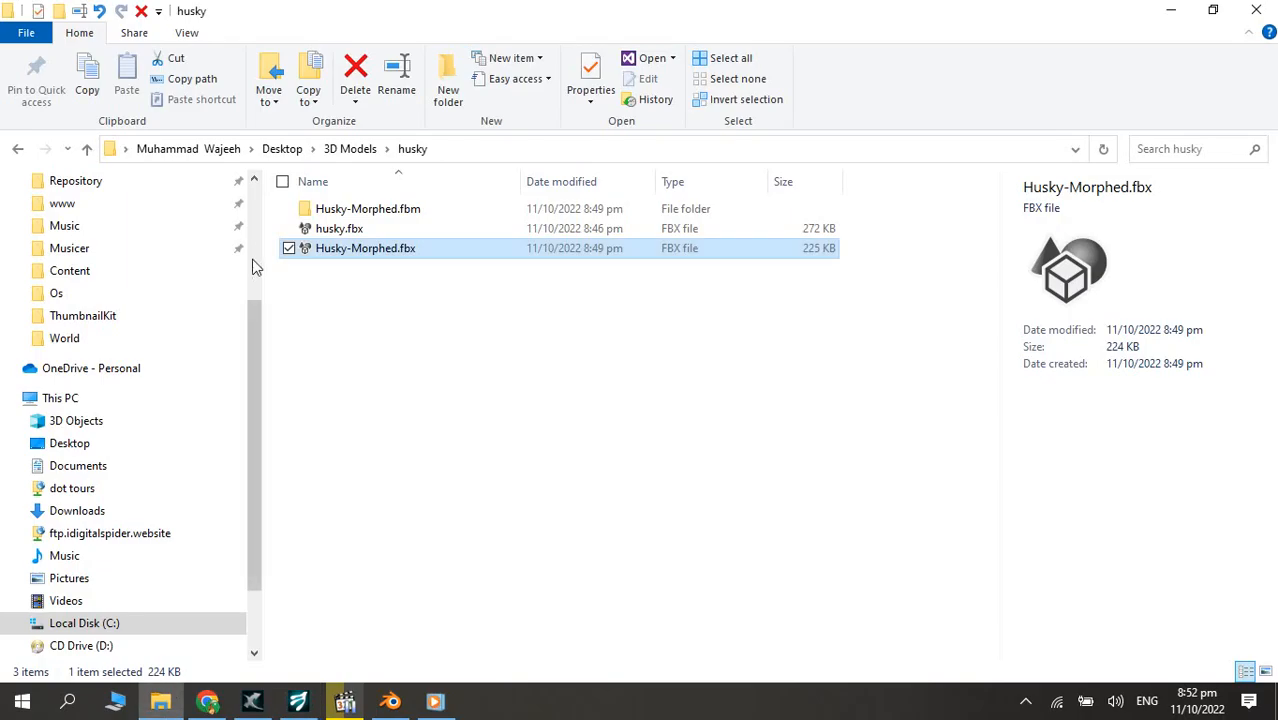
scroll(195, 243, up, 5)
click(282, 148)
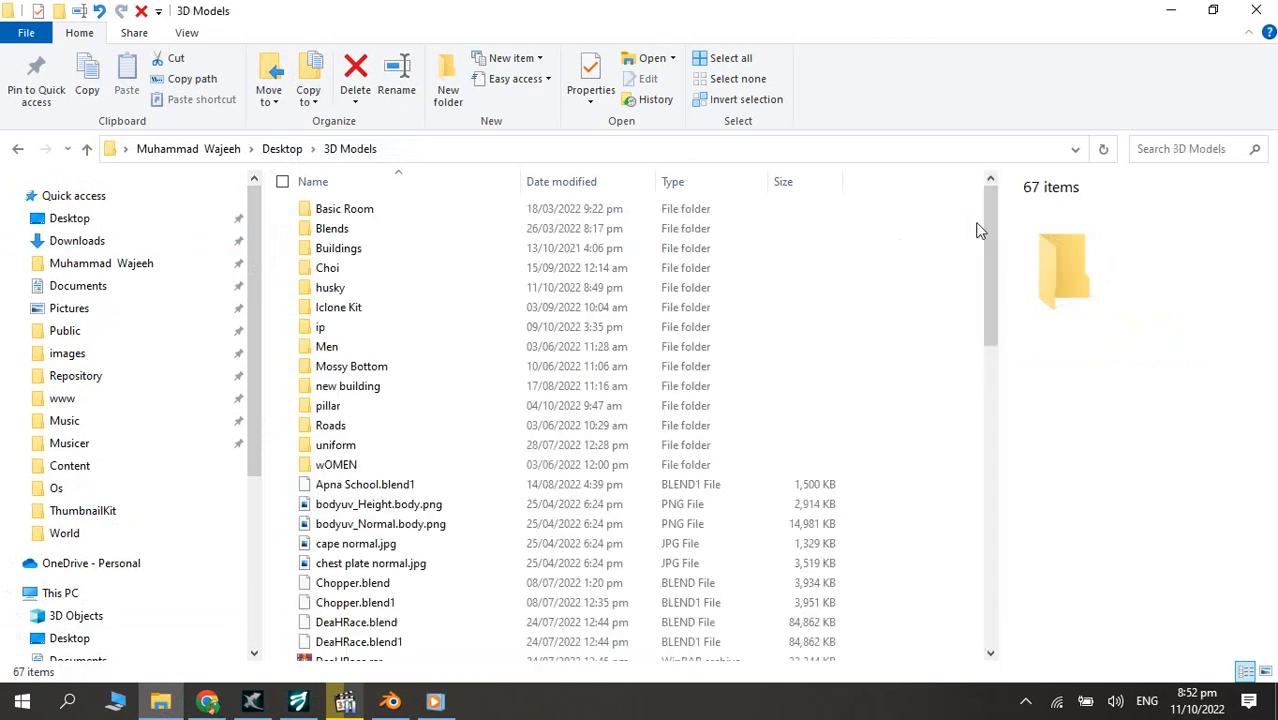
scroll(979, 300, down, 4)
scroll(975, 340, down, 3)
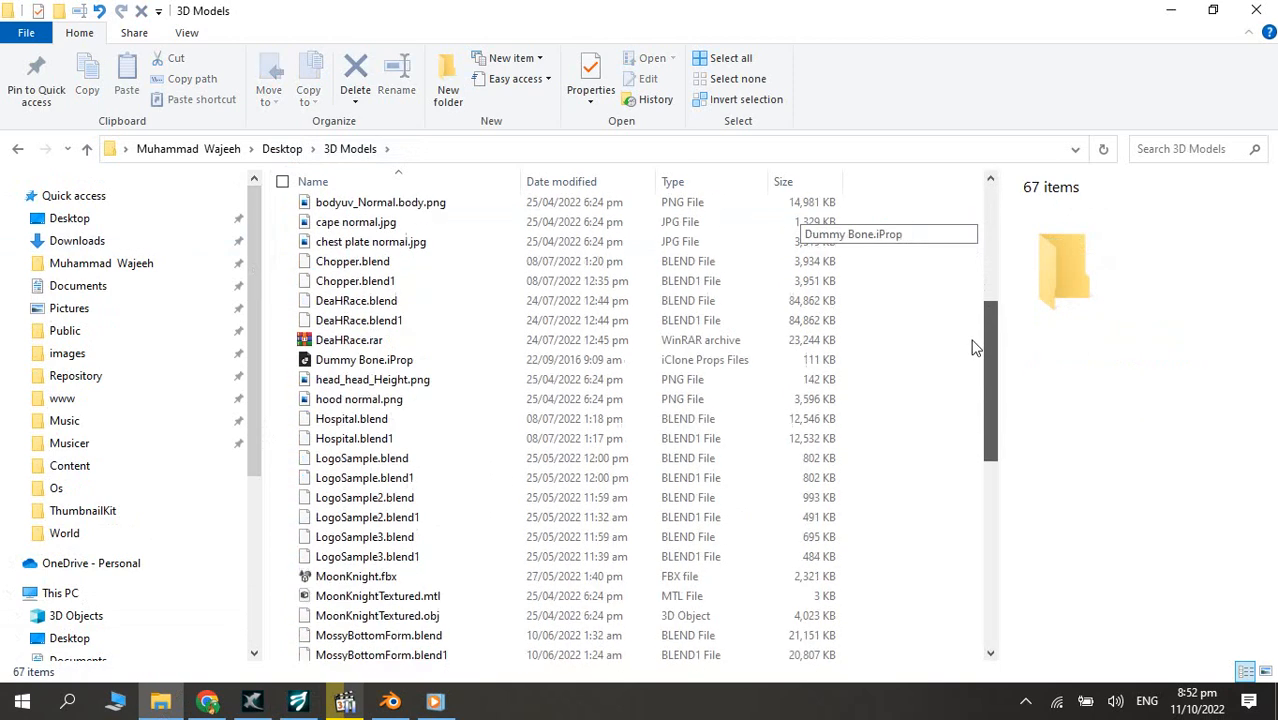
- Try to bring Dummy Bone.iProp from the 3D Models folder into iClone
drag(340, 272, 531, 481)
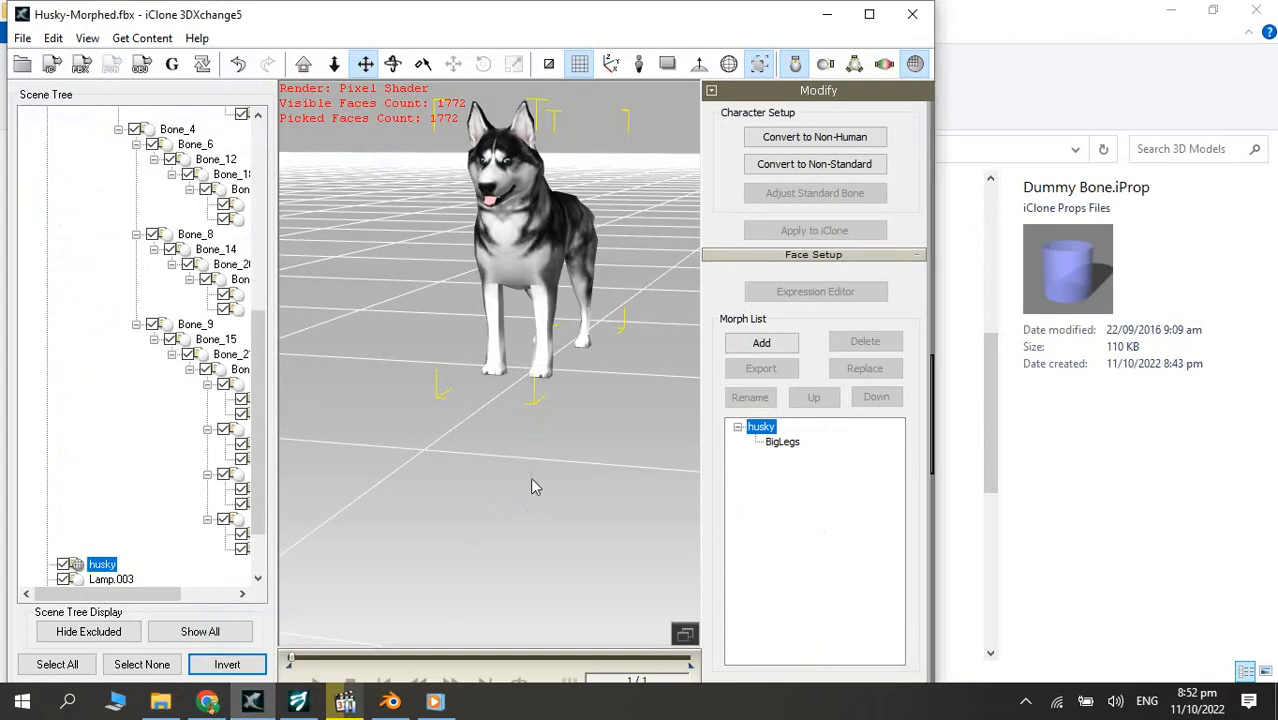
drag(378, 627, 972, 541)
click(972, 526)
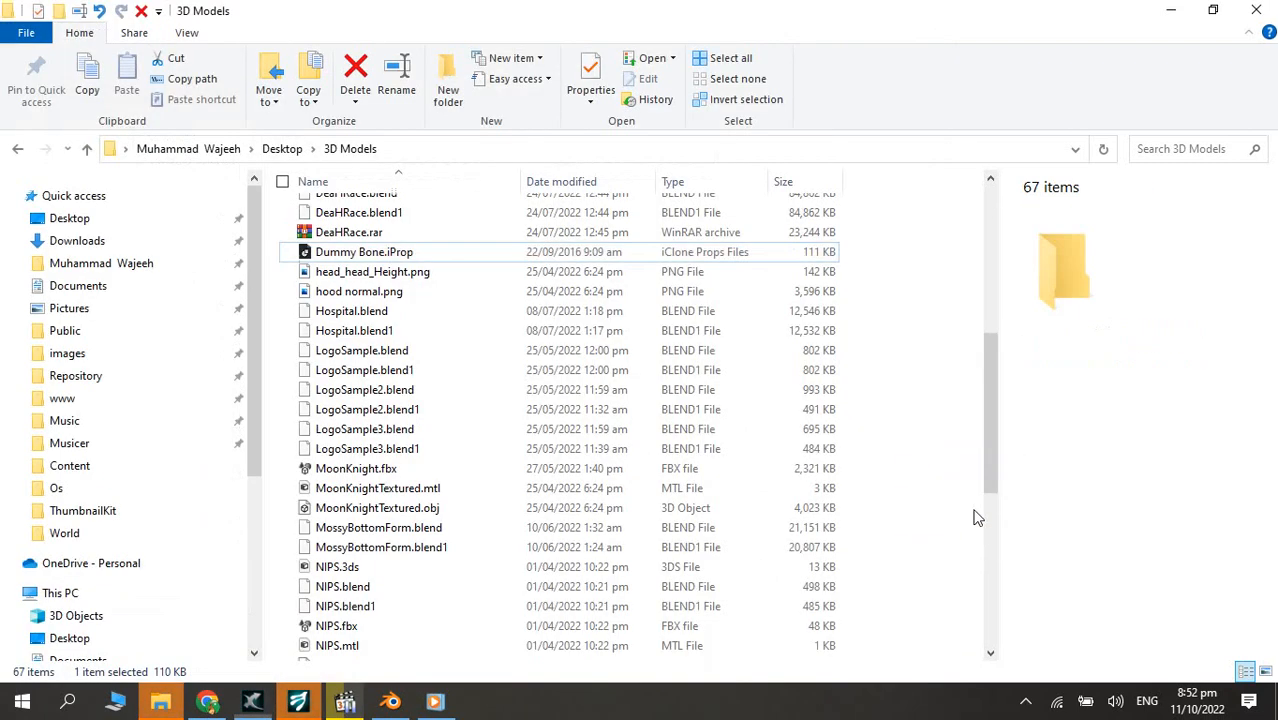
- Add Dummy Bone.iProp from the 3D Models folder to the iClone 5 scene around the husky and scale it uniformly to about 109.5
click(252, 702)
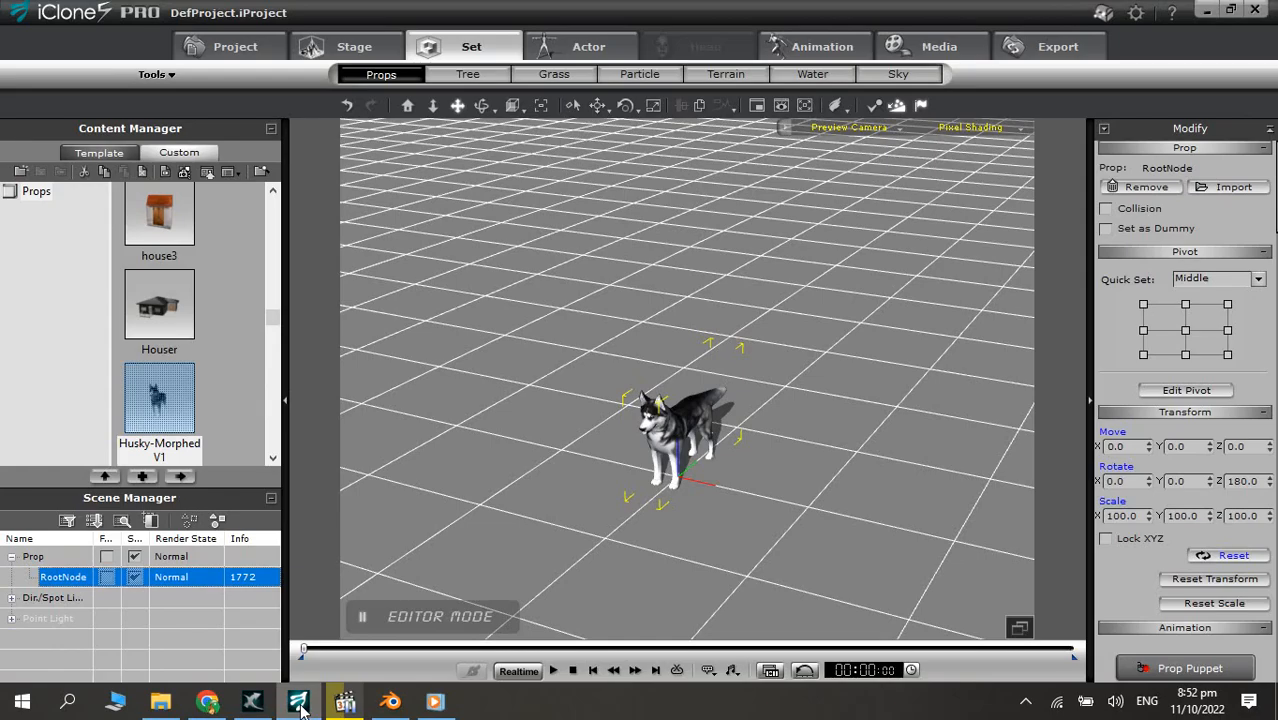
click(160, 702)
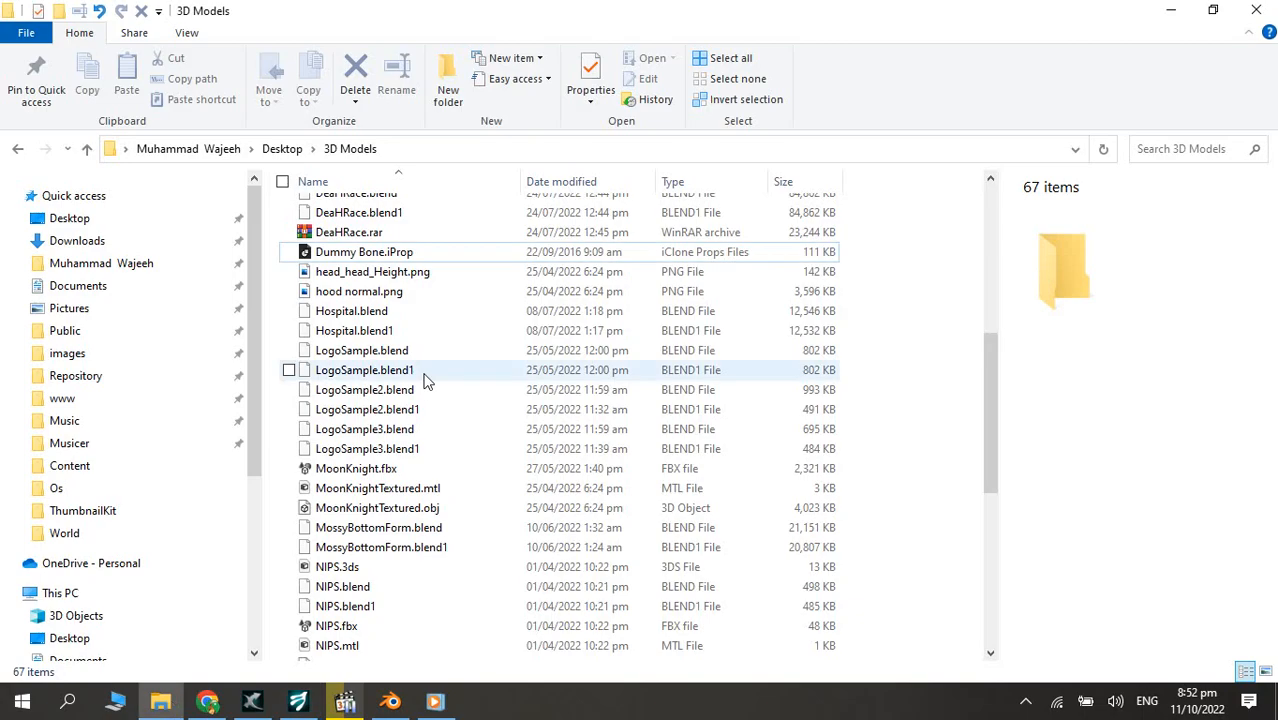
click(345, 252)
drag(362, 309, 690, 474)
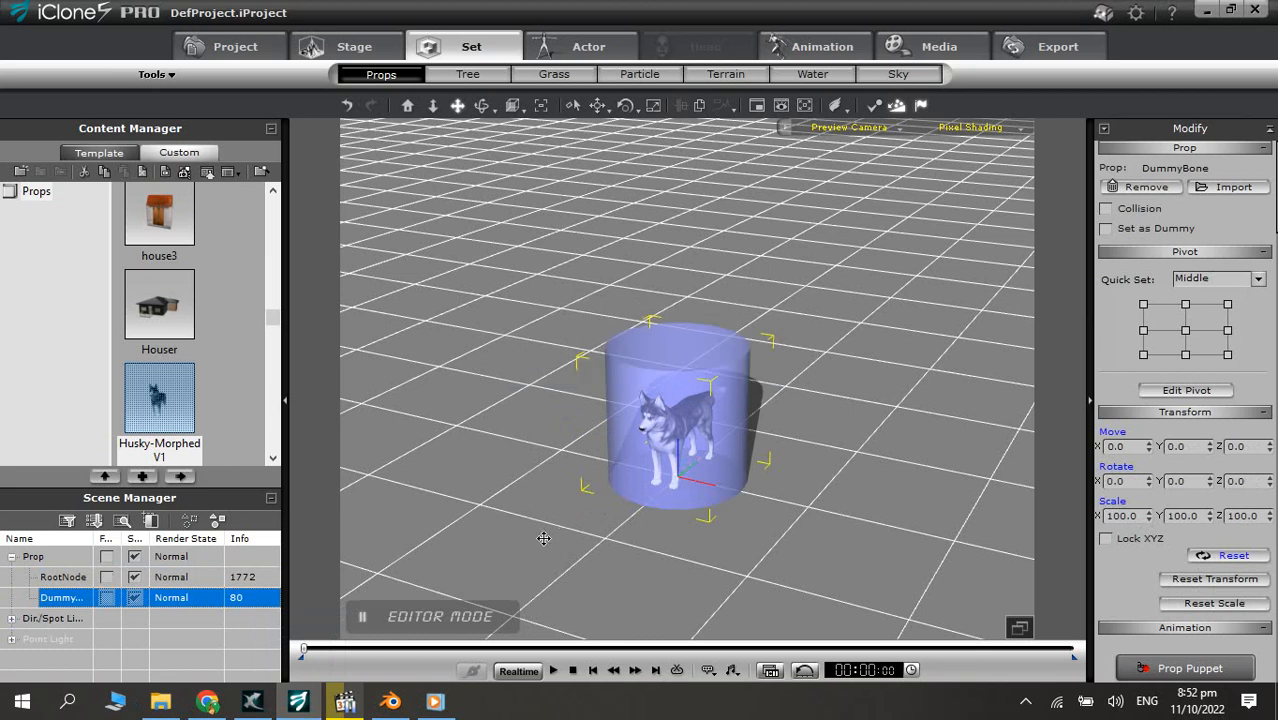
click(653, 105)
drag(679, 480, 687, 466)
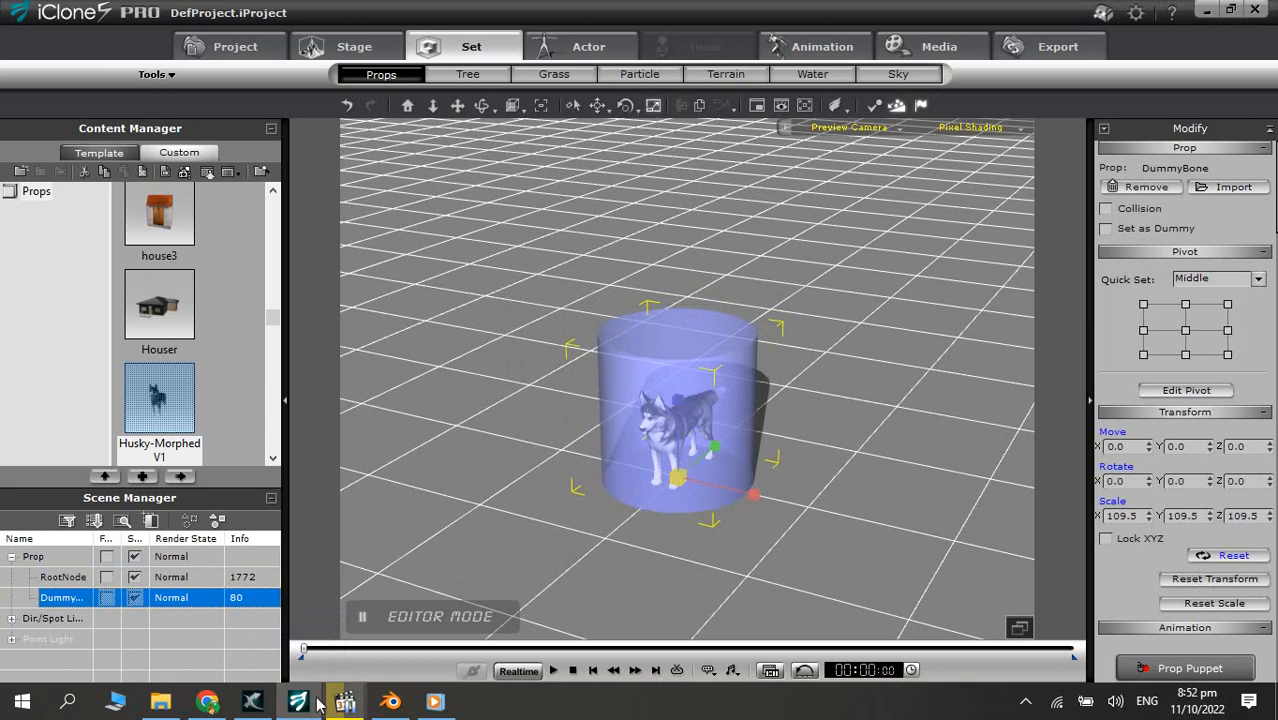
- Clear the husky model from iClone 3DXchange5 and switch back to iClone 5
click(252, 701)
click(22, 65)
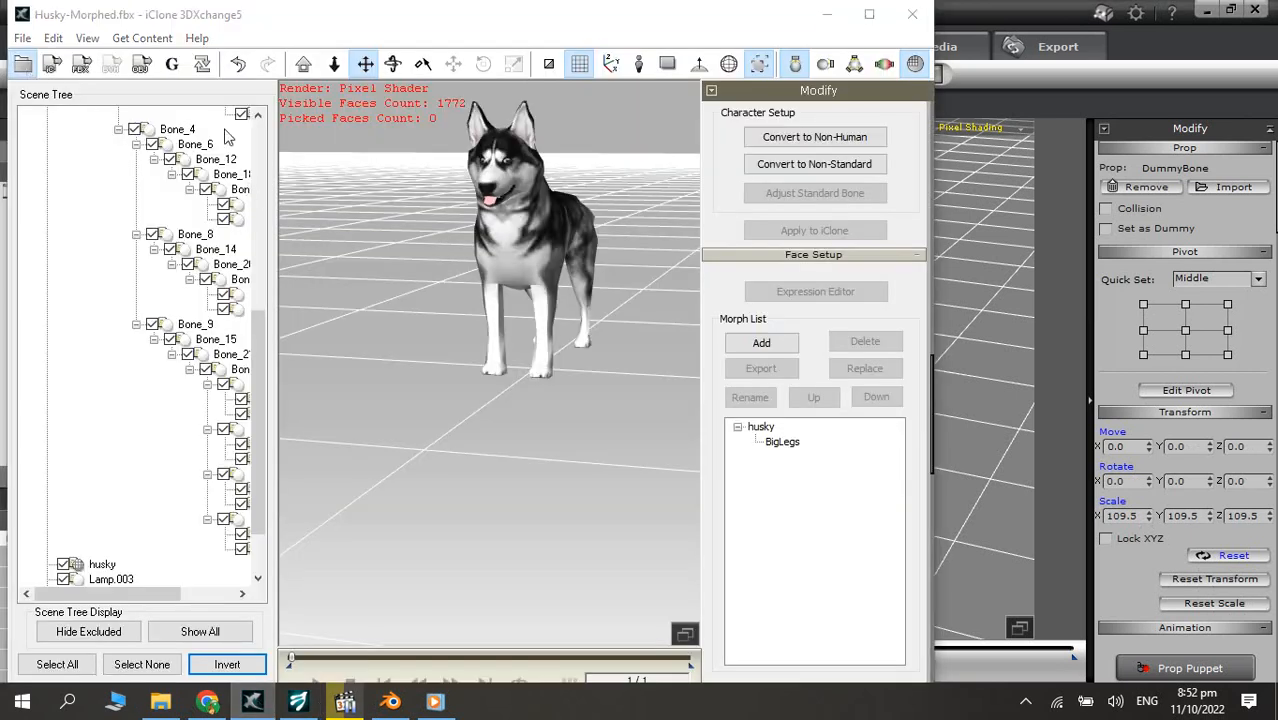
click(668, 513)
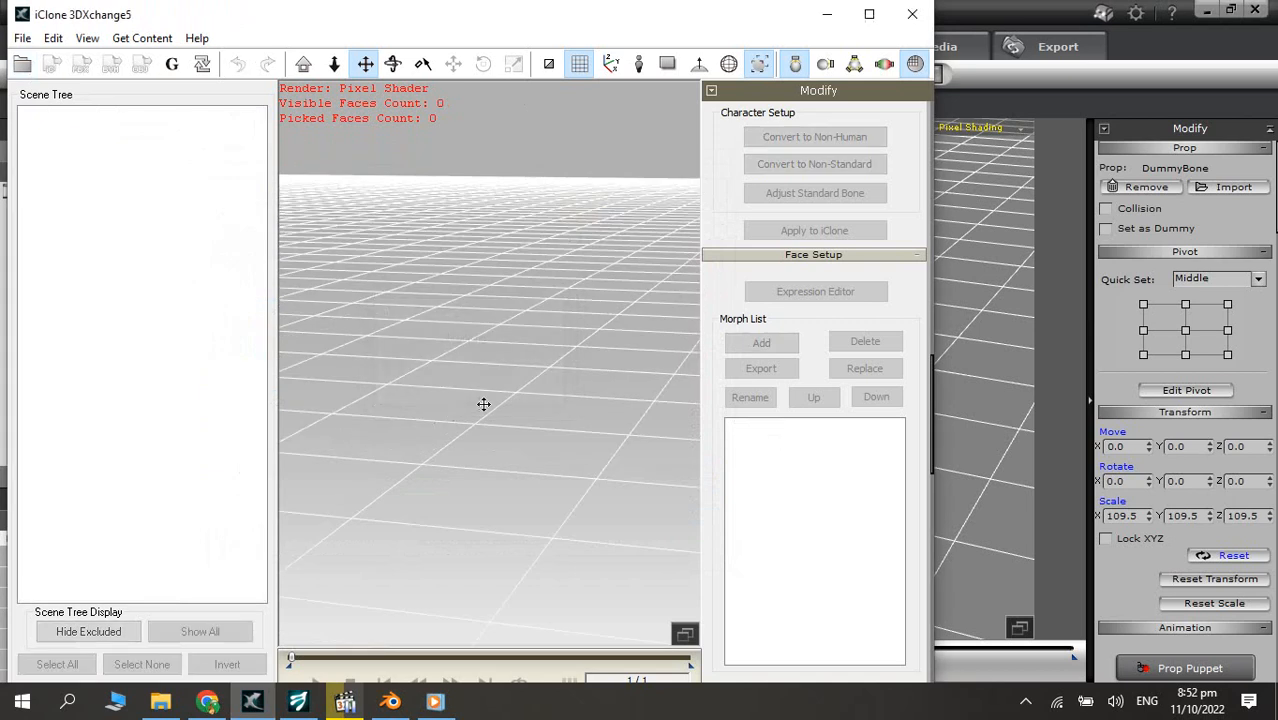
click(993, 407)
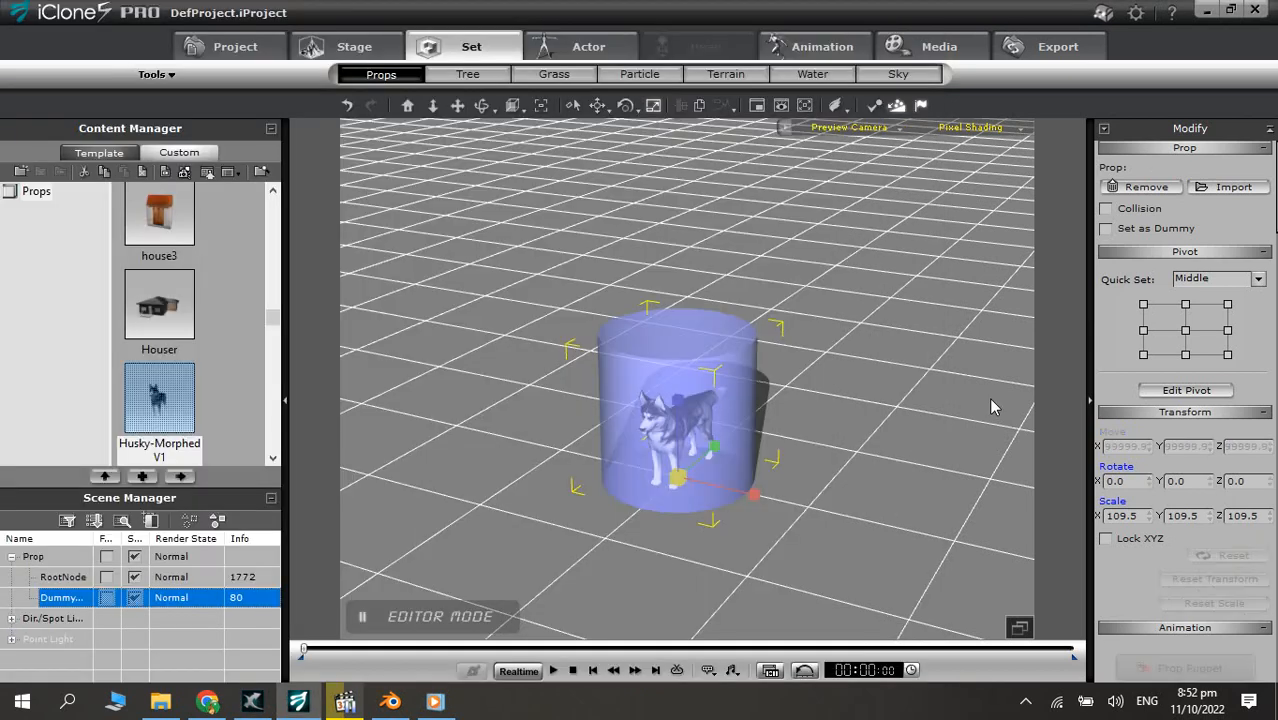
- Watch the tutorial video's section on attaching the prop to the dummy bone and pause it
click(345, 701)
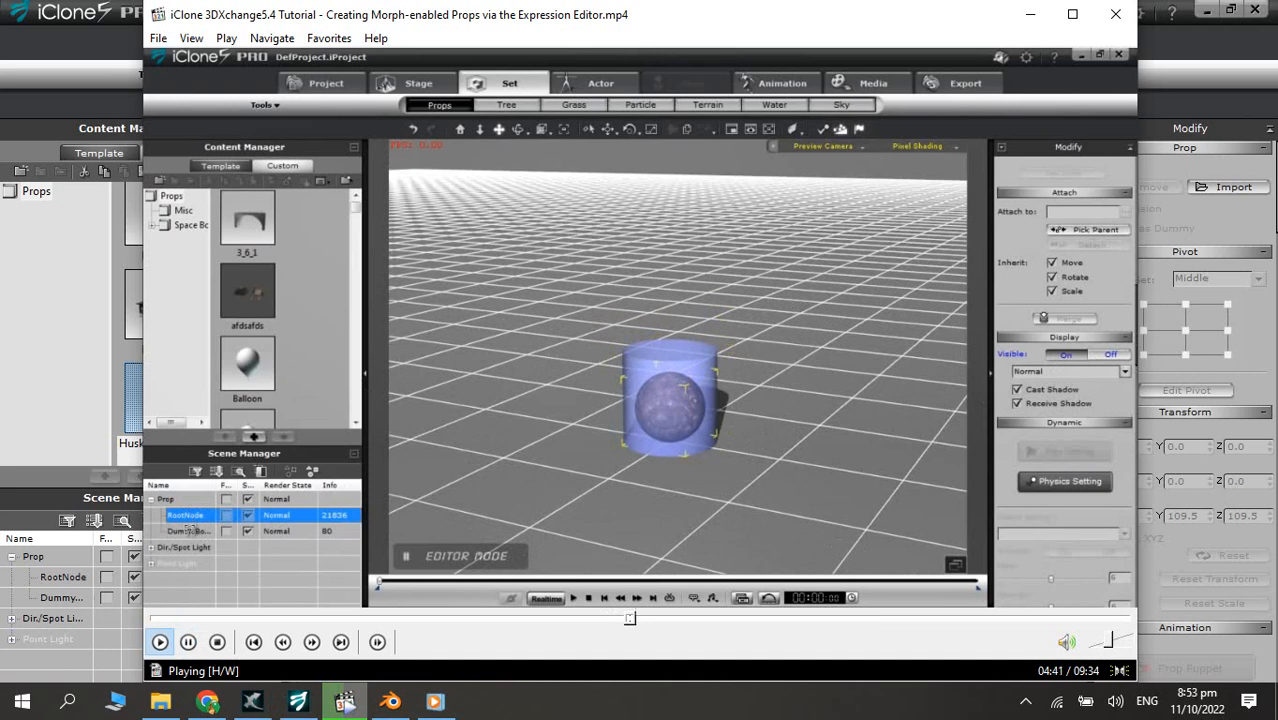
key(space)
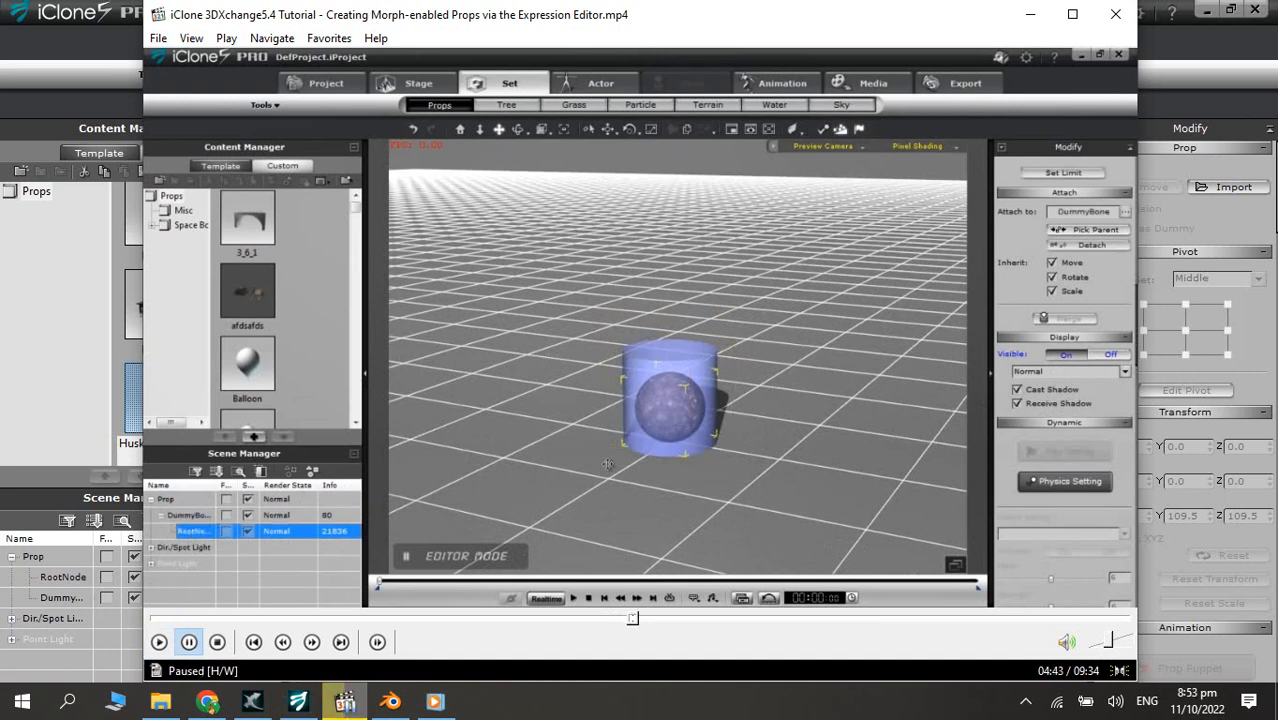
- In iClone 5, link the husky's RootNode to the DummyBone prop as its parent
click(51, 568)
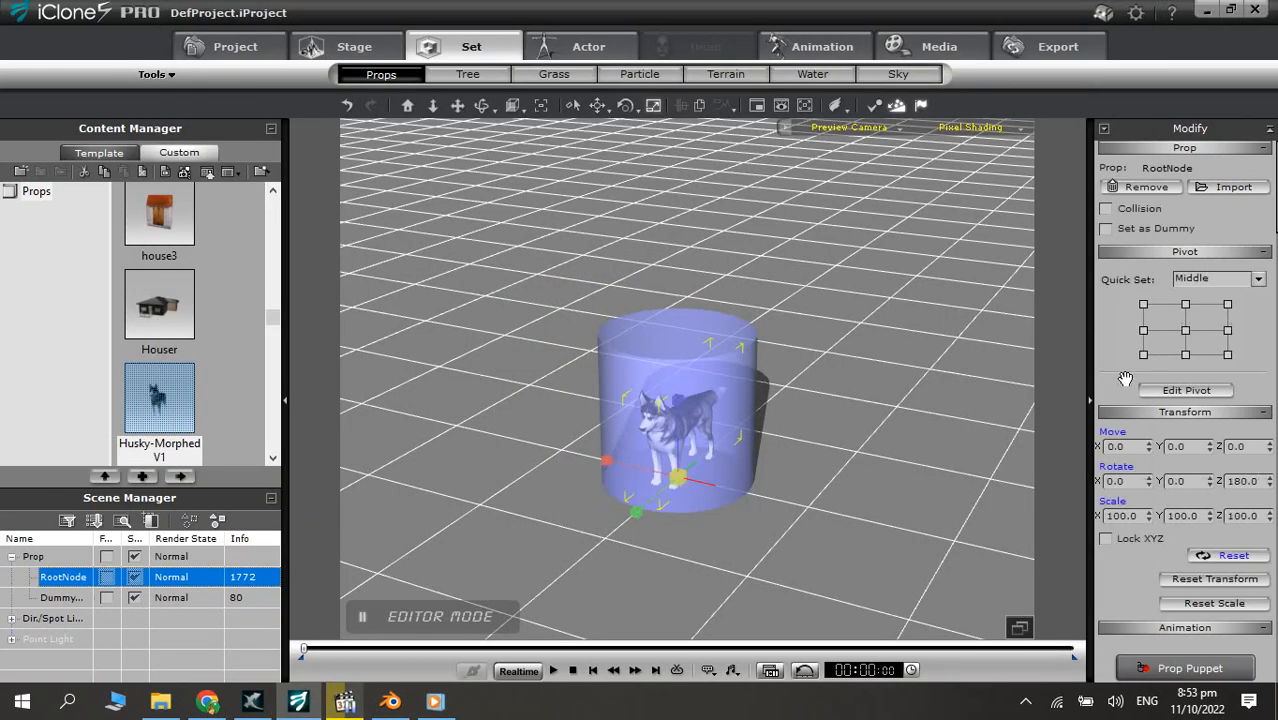
scroll(1125, 378, down, 4)
scroll(1101, 317, down, 6)
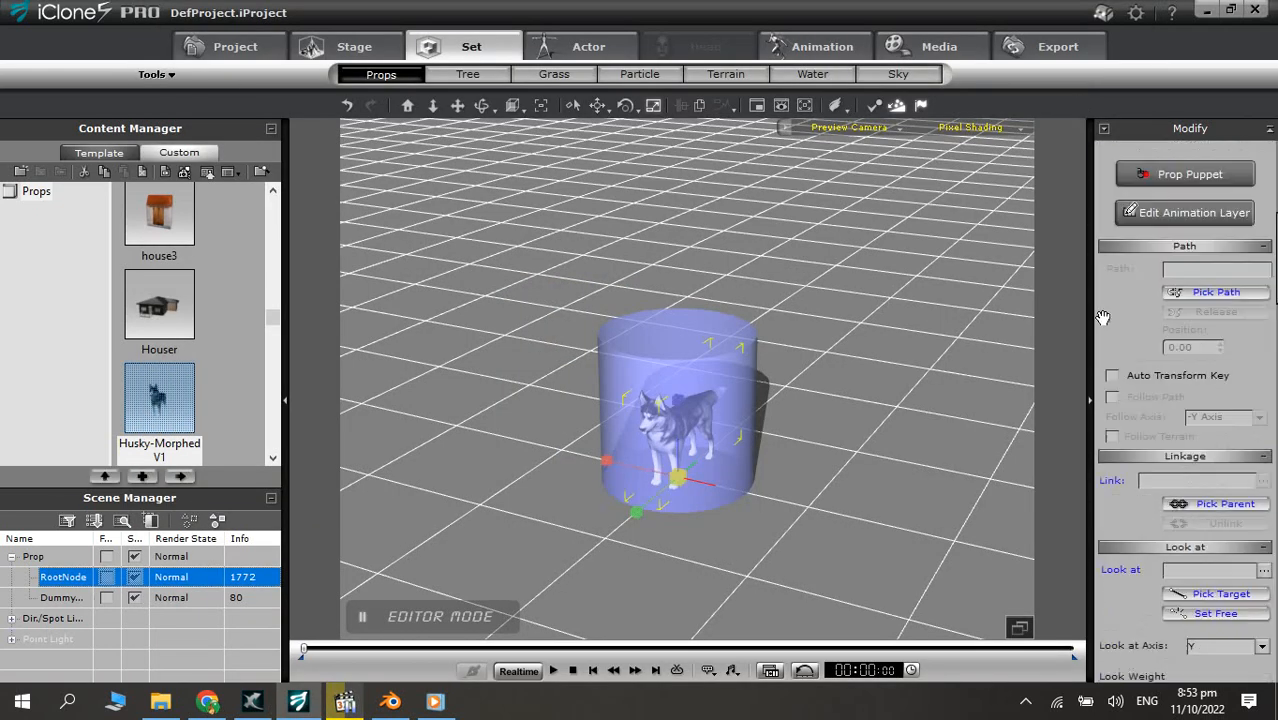
scroll(1101, 317, down, 2)
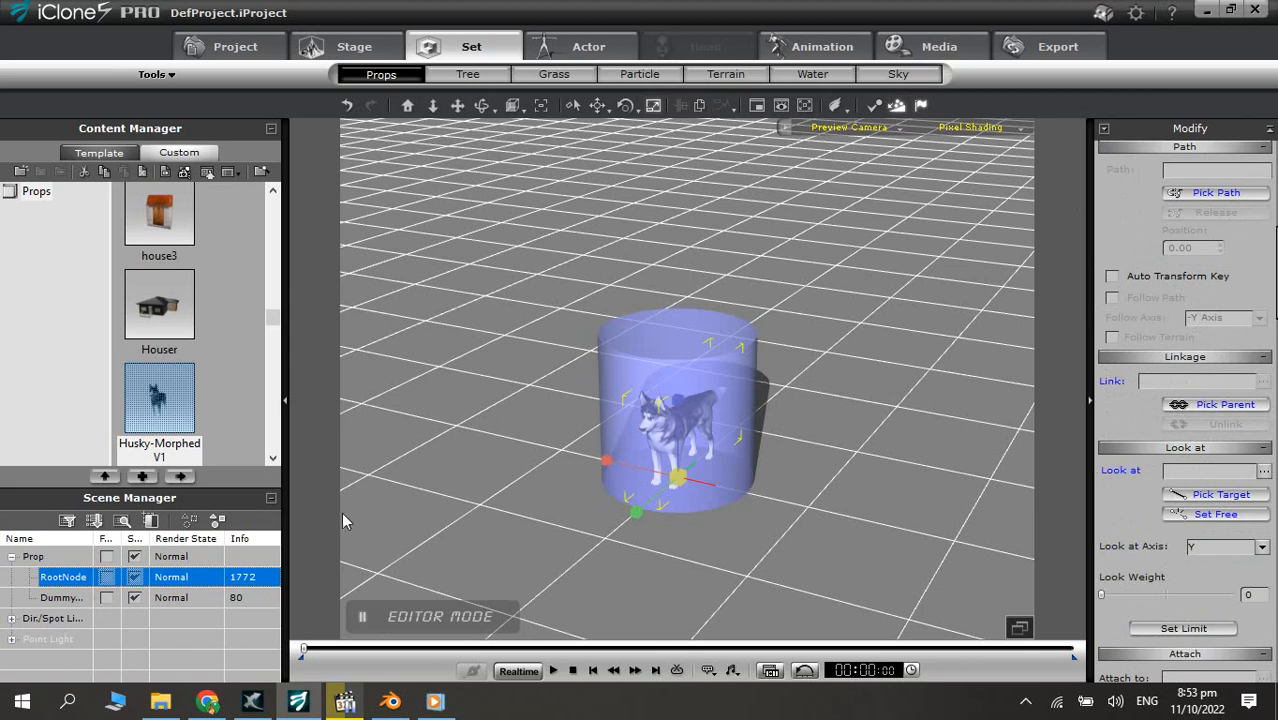
drag(70, 597, 71, 599)
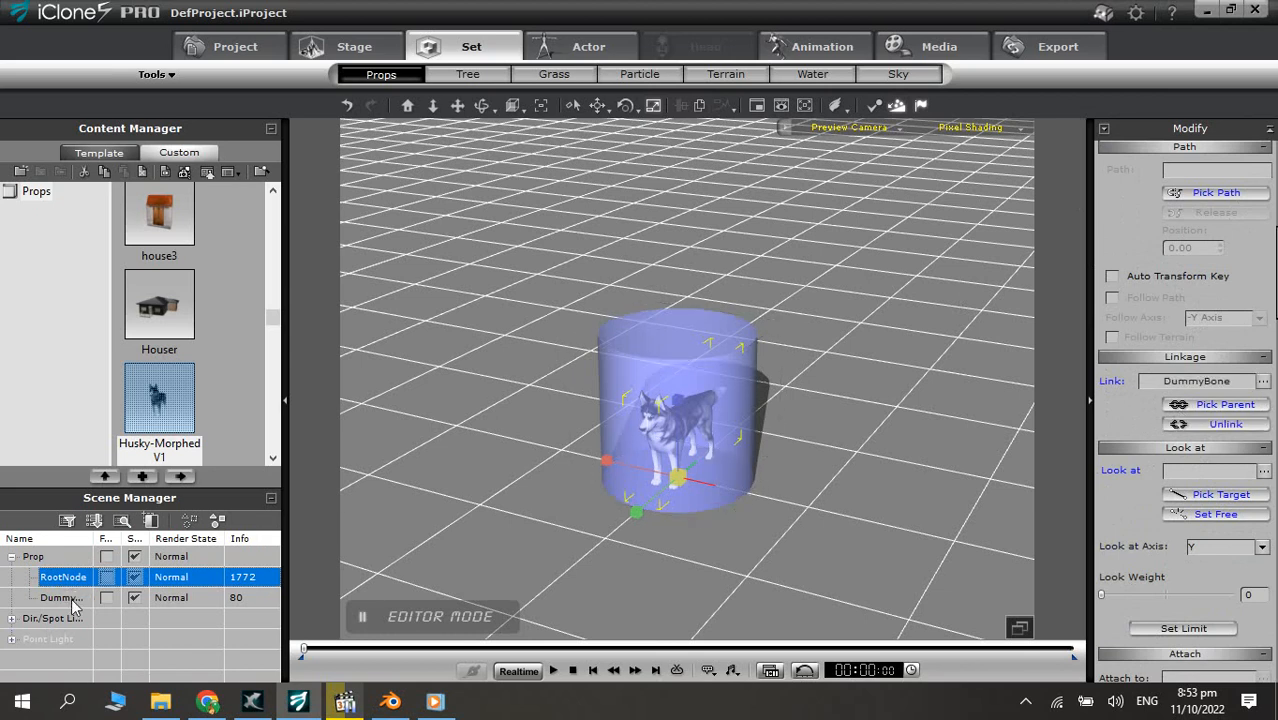
- Play and replay the tutorial video's section on merging the attached prop with the dummy bone, pausing it at the merge
click(348, 702)
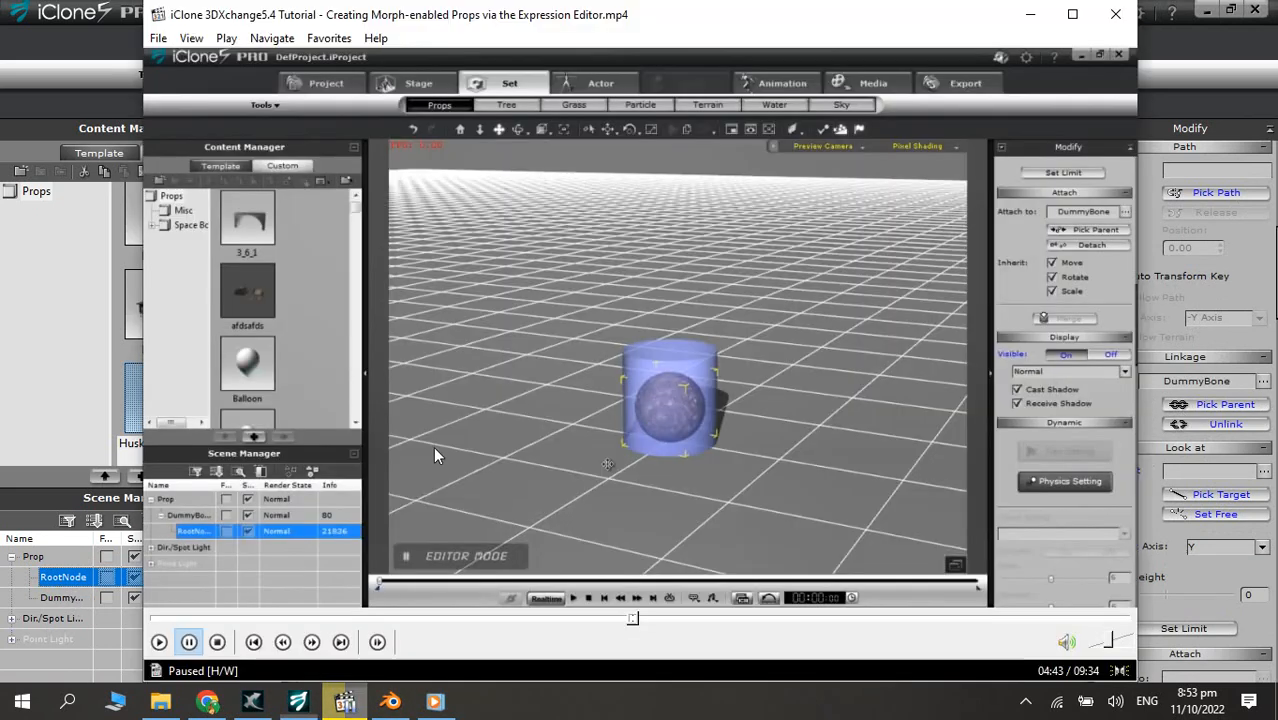
click(447, 417)
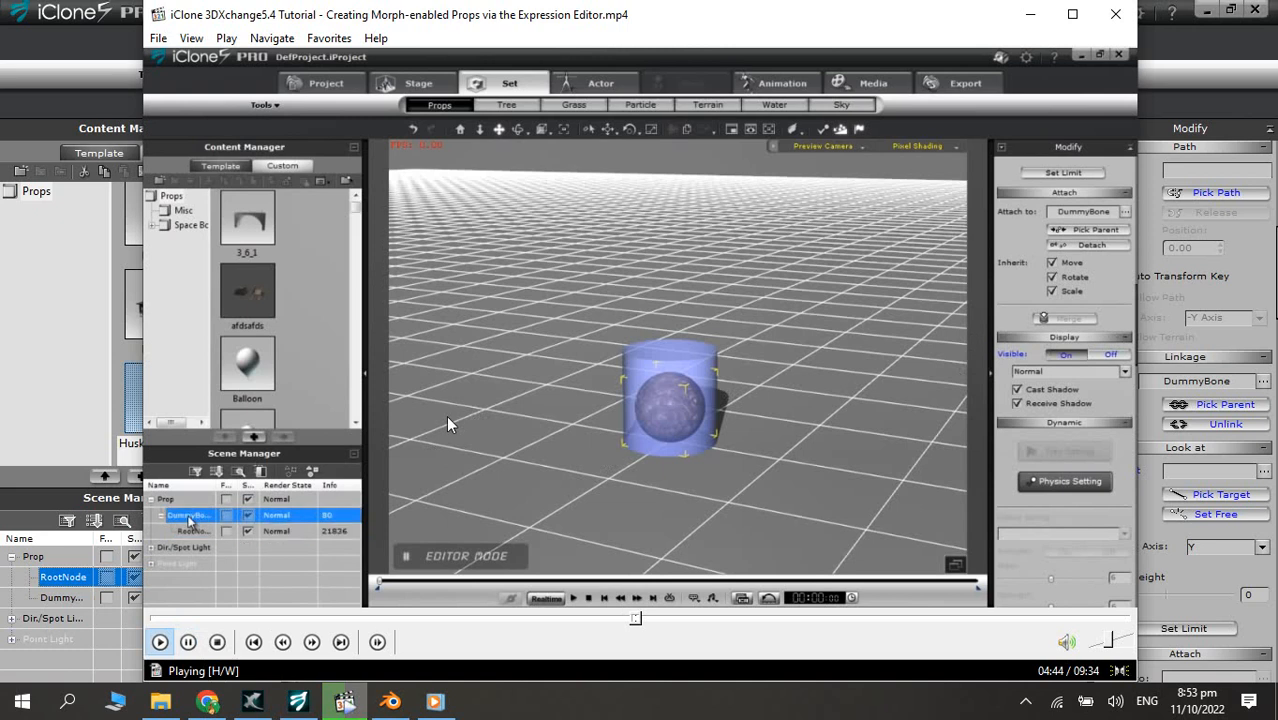
click(403, 487)
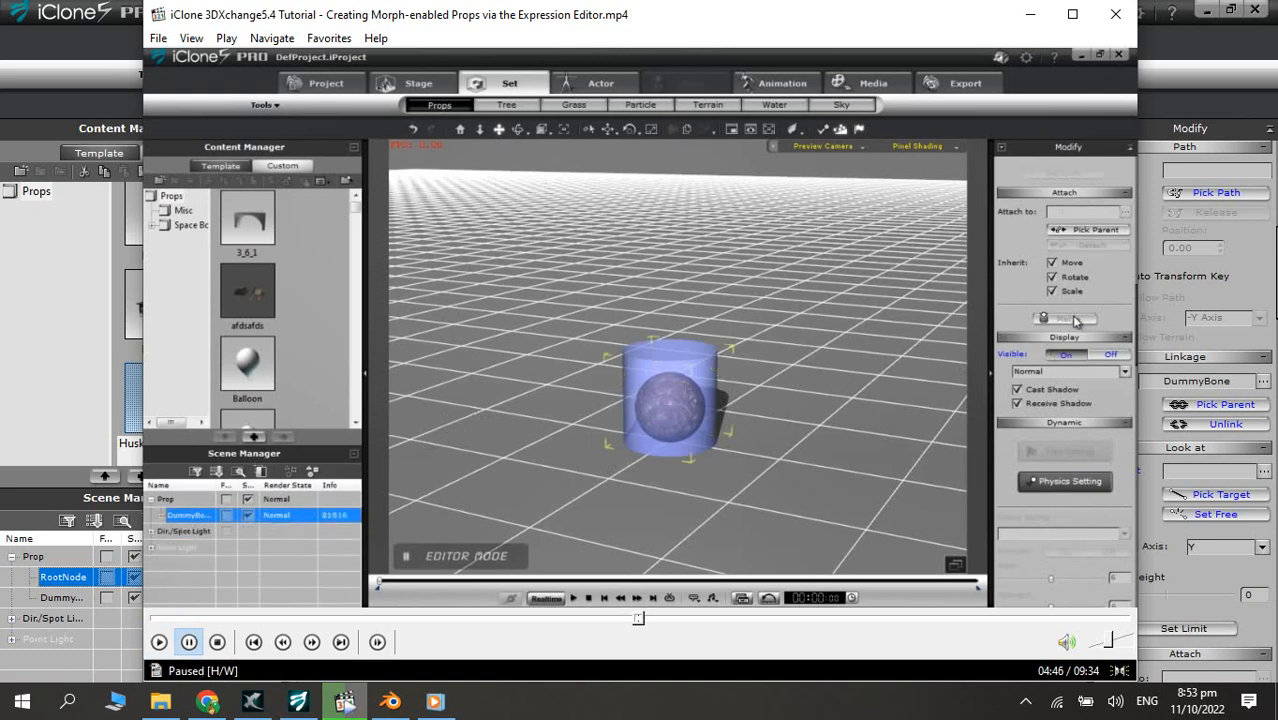
click(50, 591)
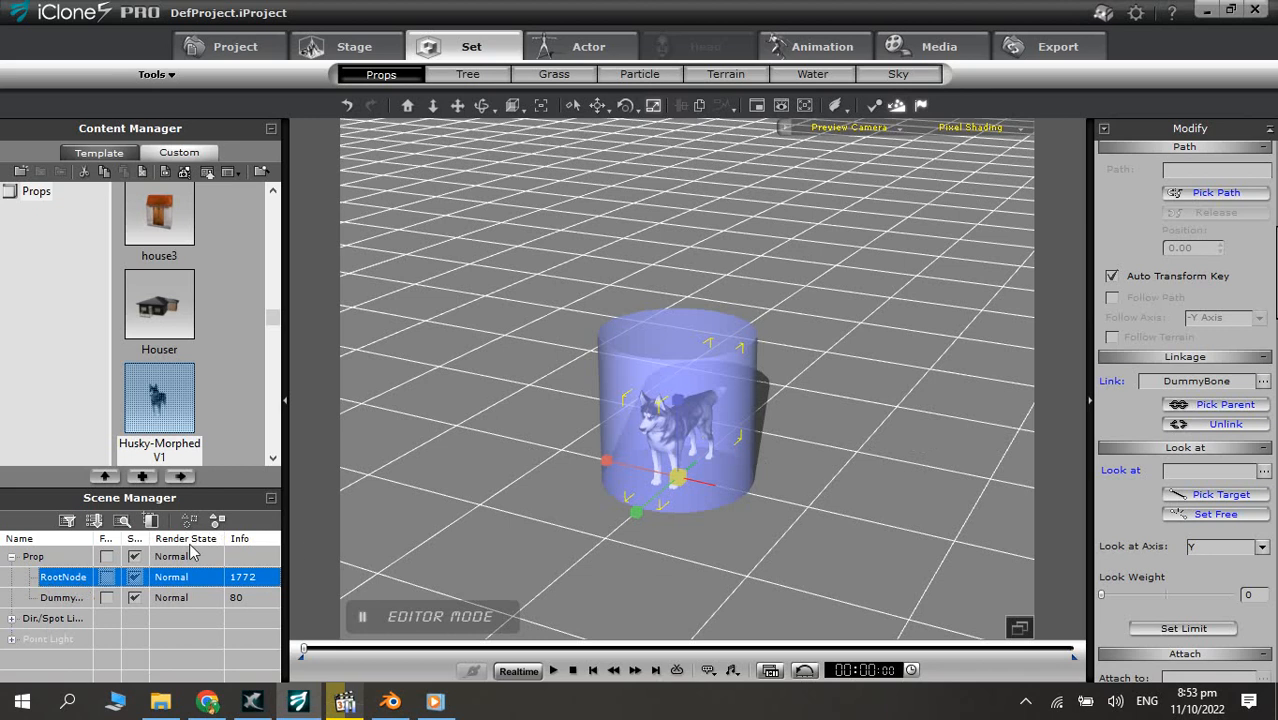
click(362, 701)
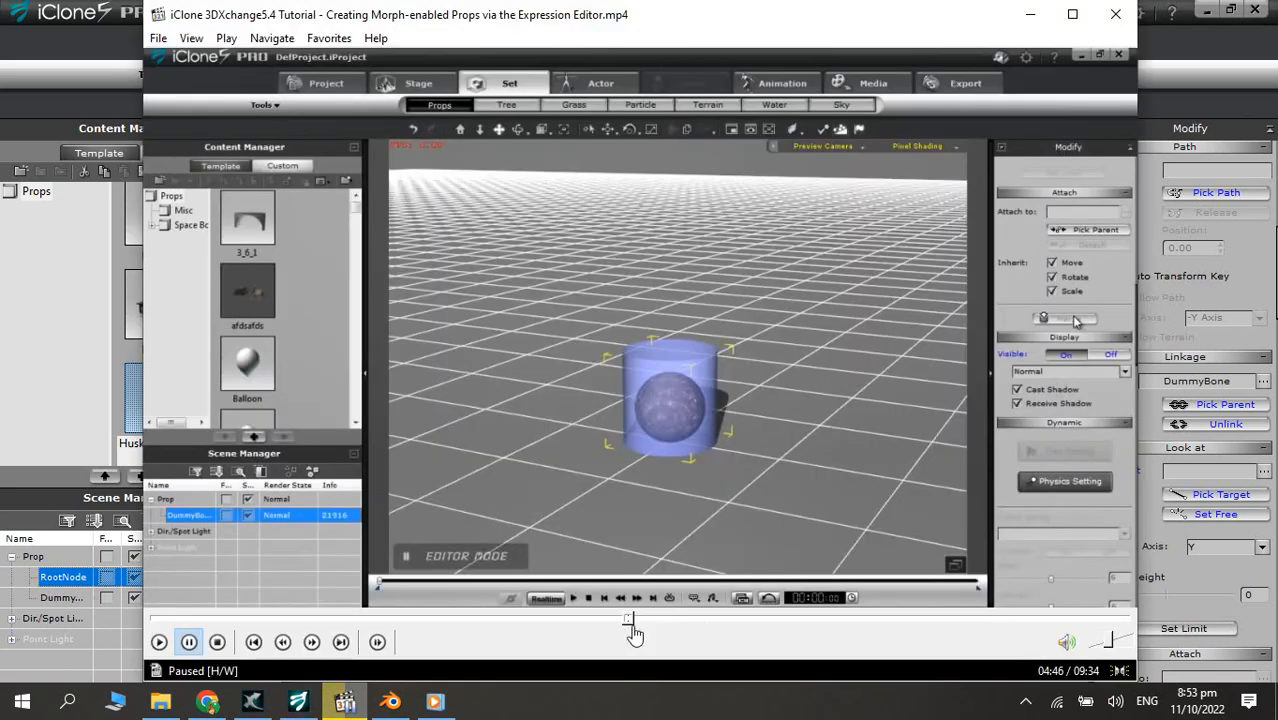
click(623, 620)
click(611, 559)
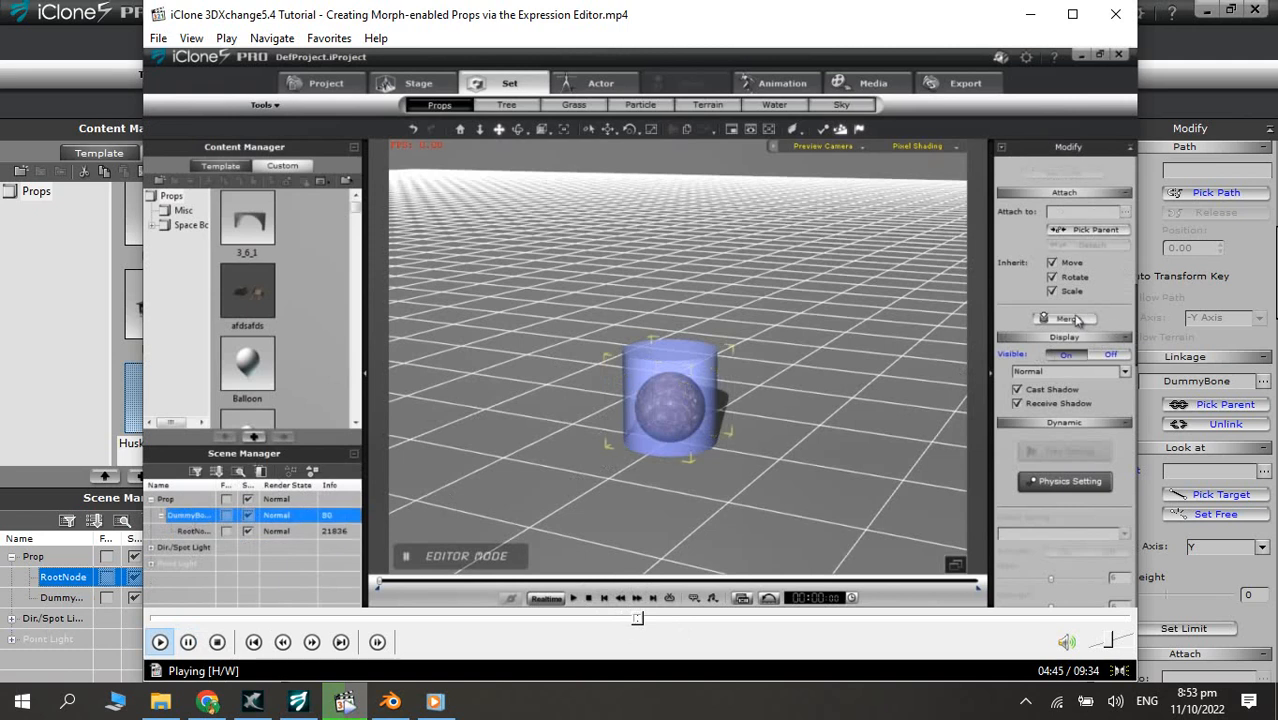
key(space)
- Return to iClone 5 and unlink the husky's RootNode from its DummyBone parent
click(68, 597)
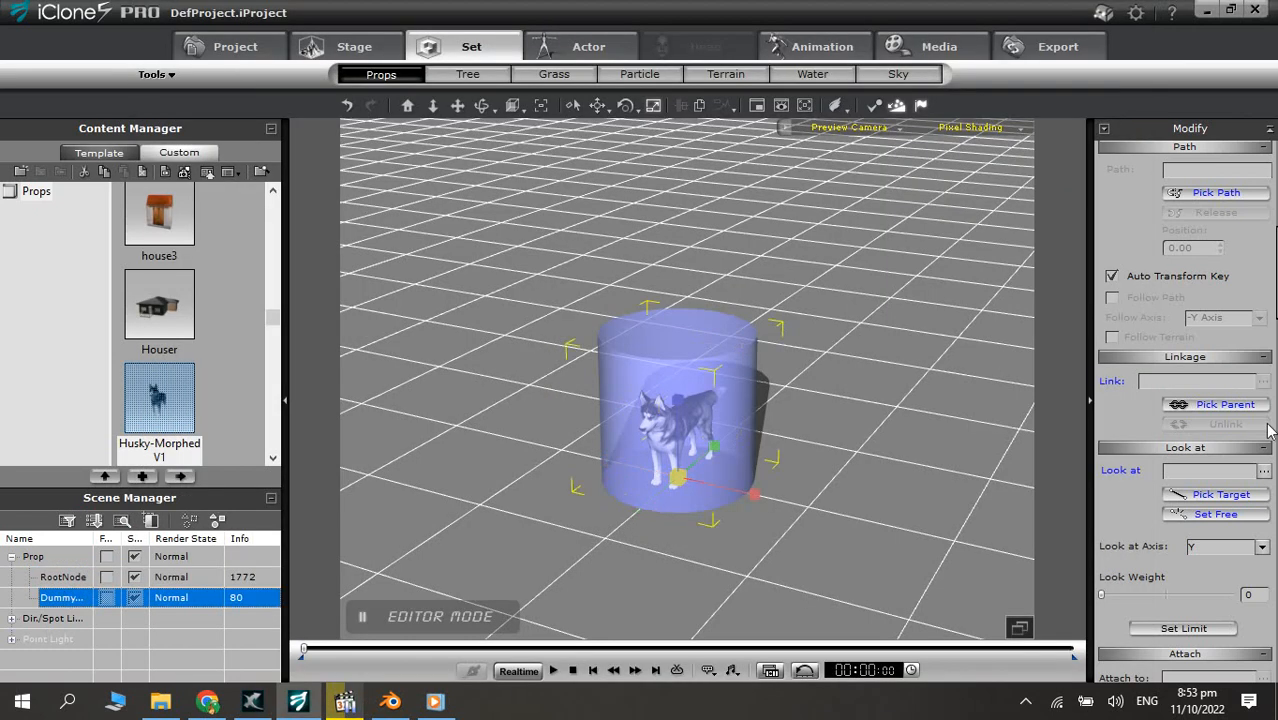
click(63, 578)
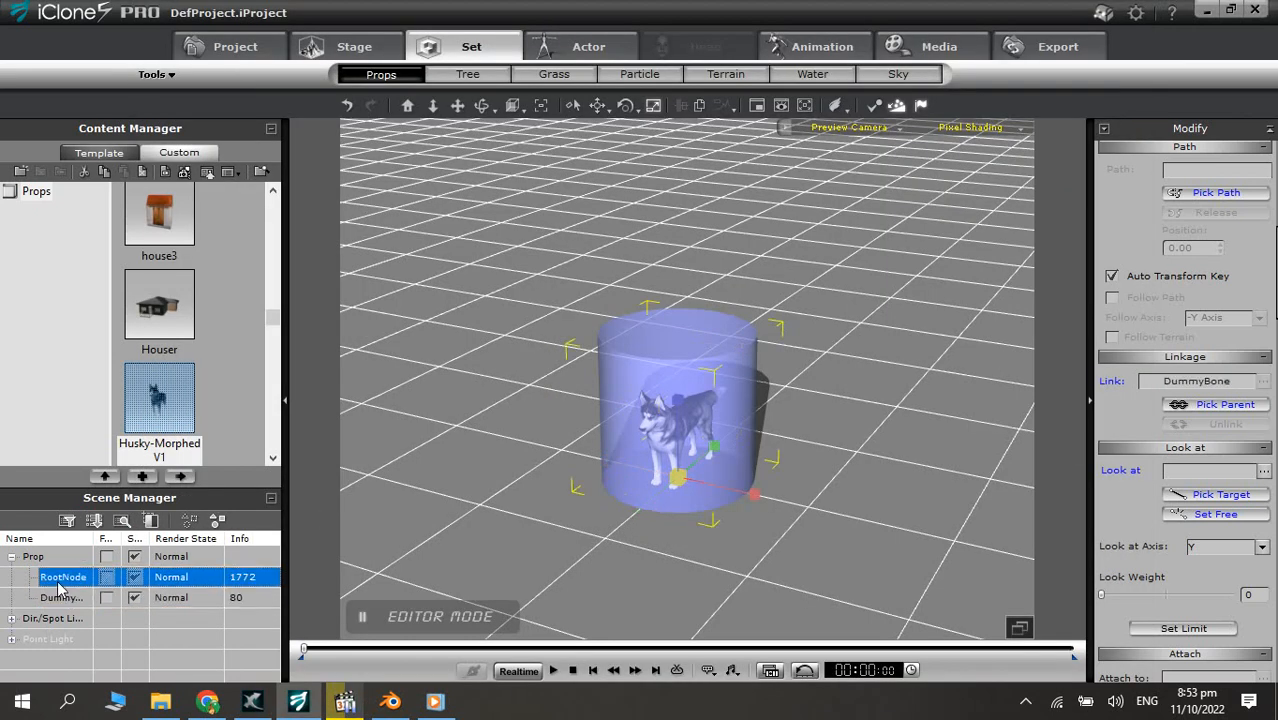
click(1178, 425)
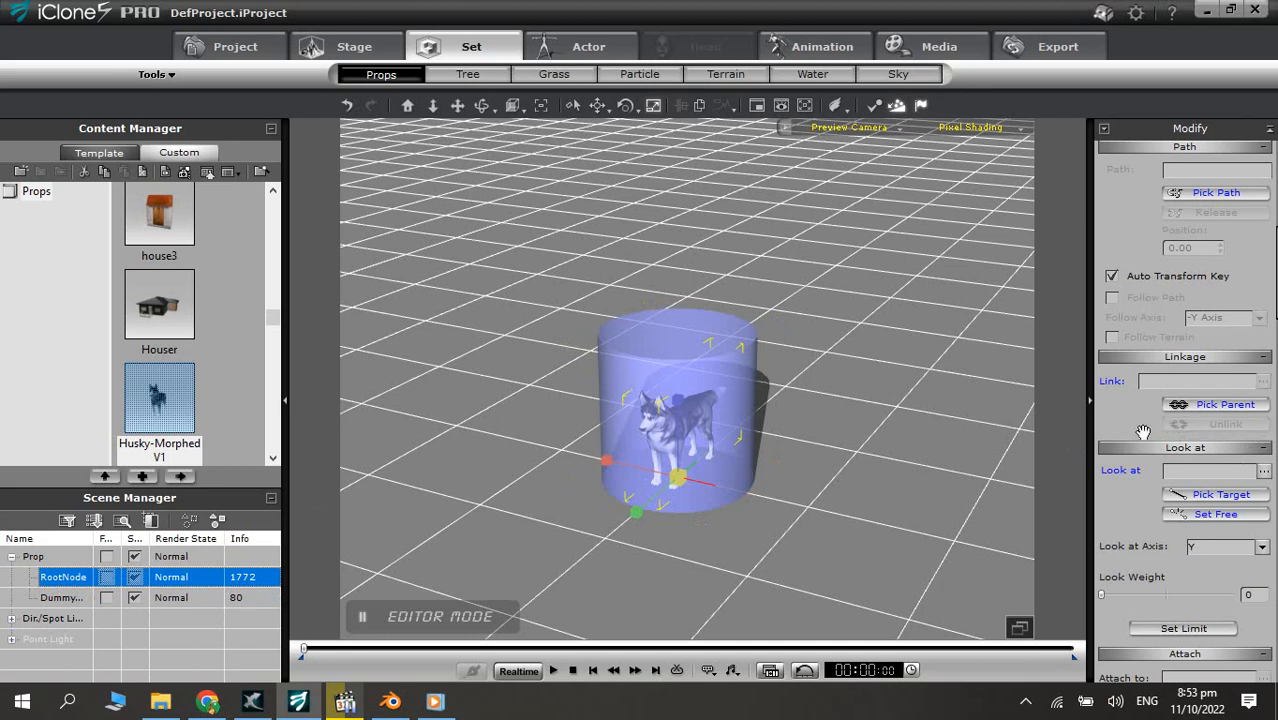
drag(1120, 430, 1090, 542)
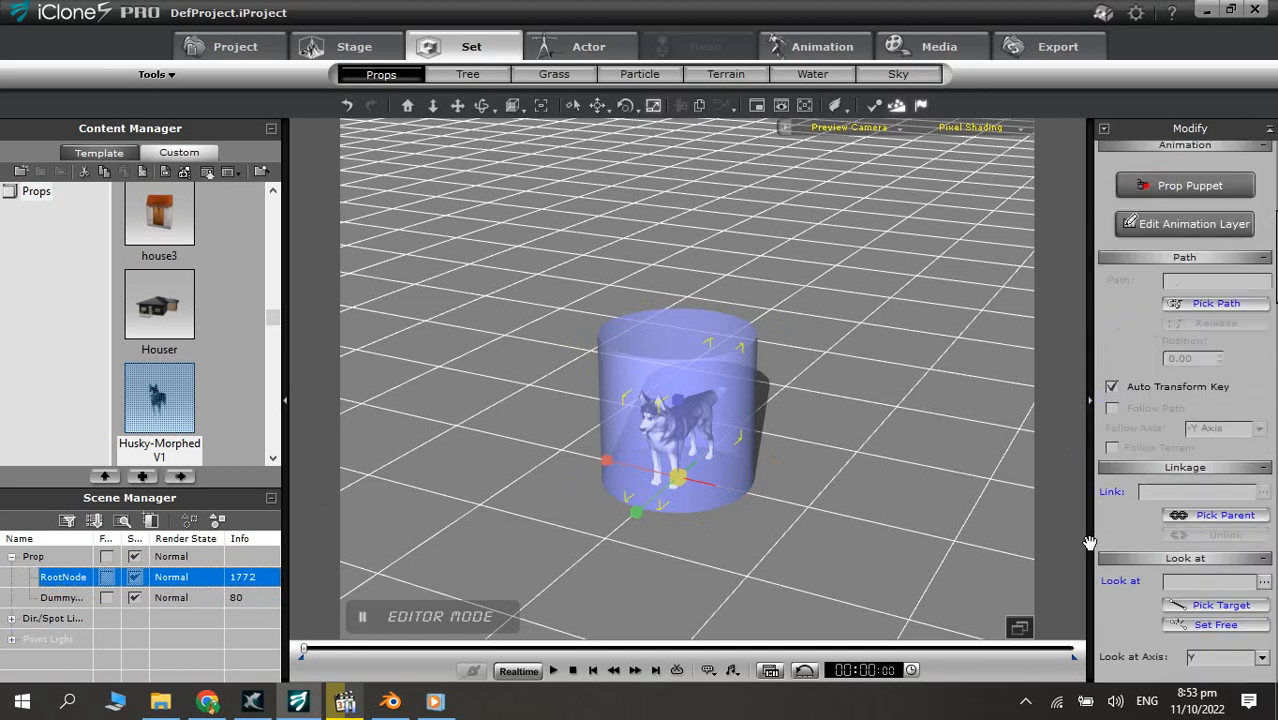
scroll(1092, 500, down, 2)
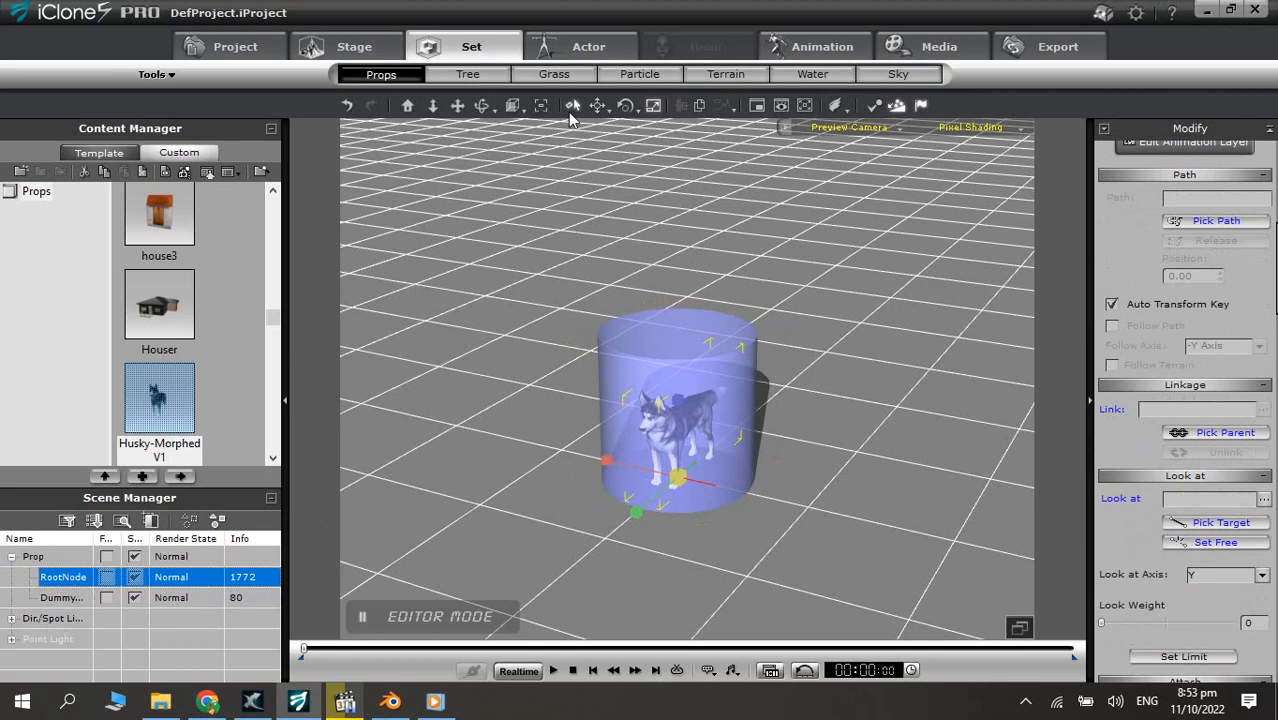
- Link RootNode to DummyBone as its parent again and select both props in the scene
click(570, 110)
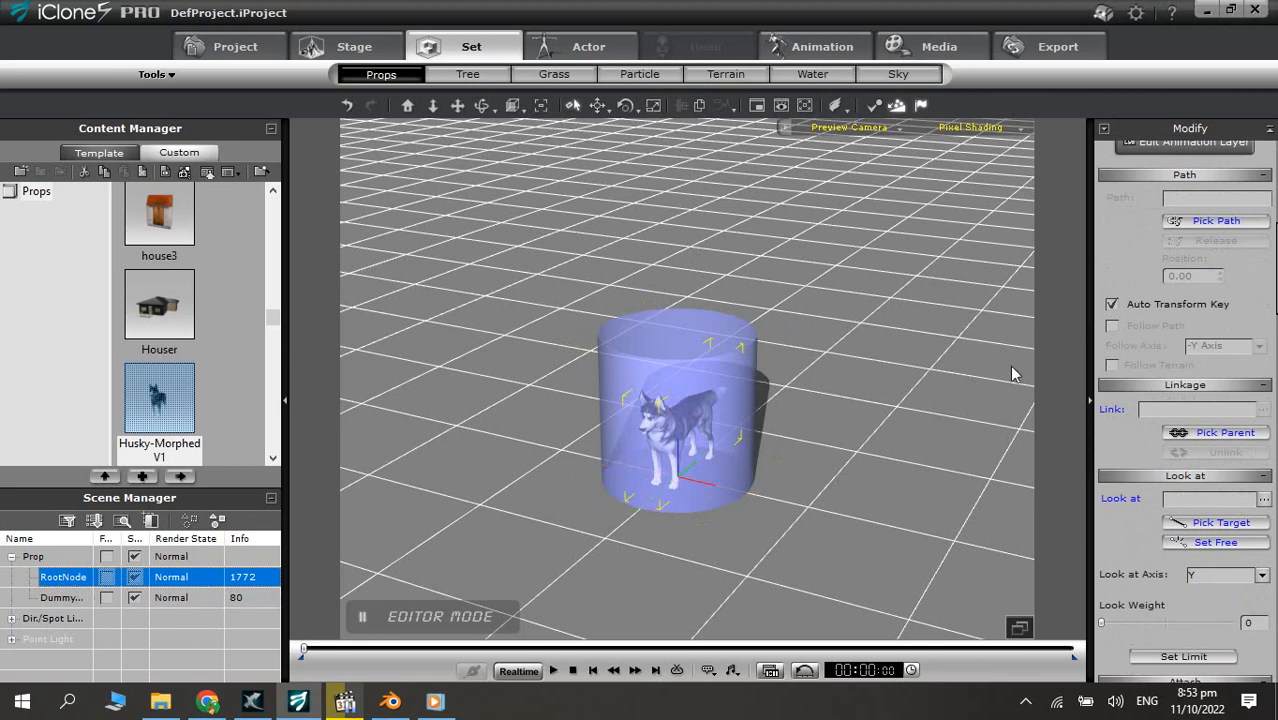
click(1190, 432)
click(46, 598)
click(55, 600)
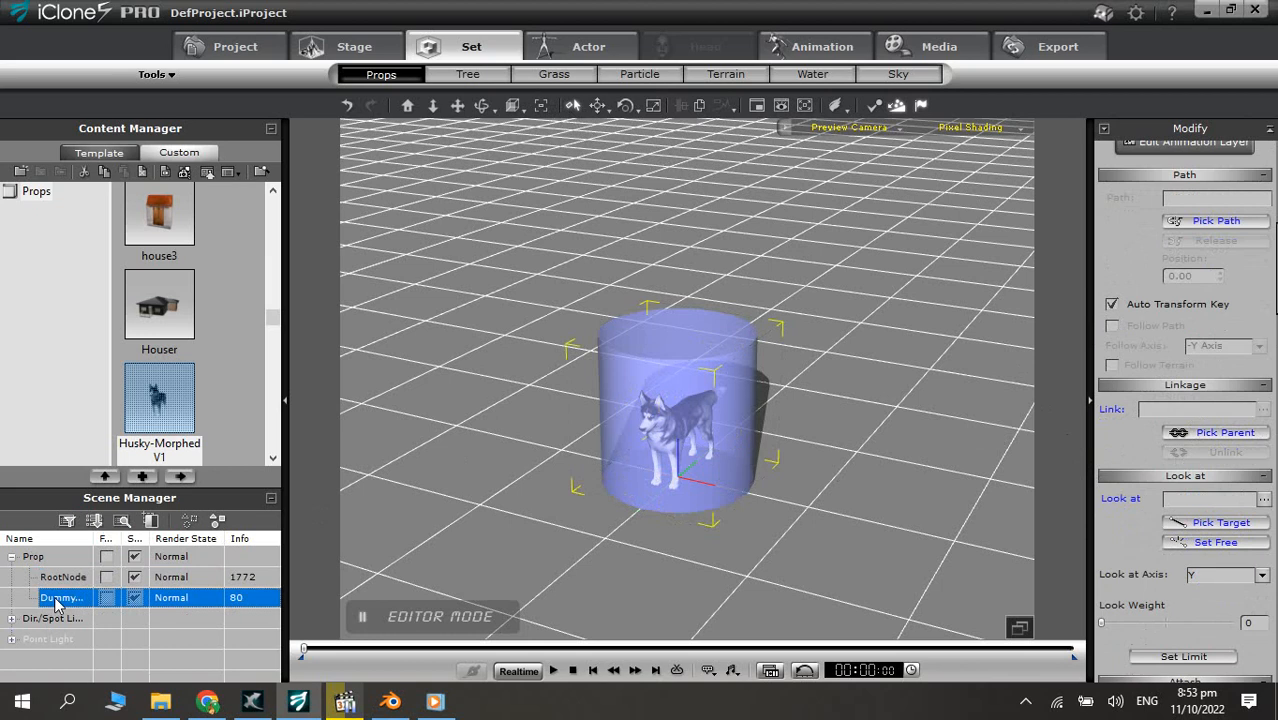
click(60, 580)
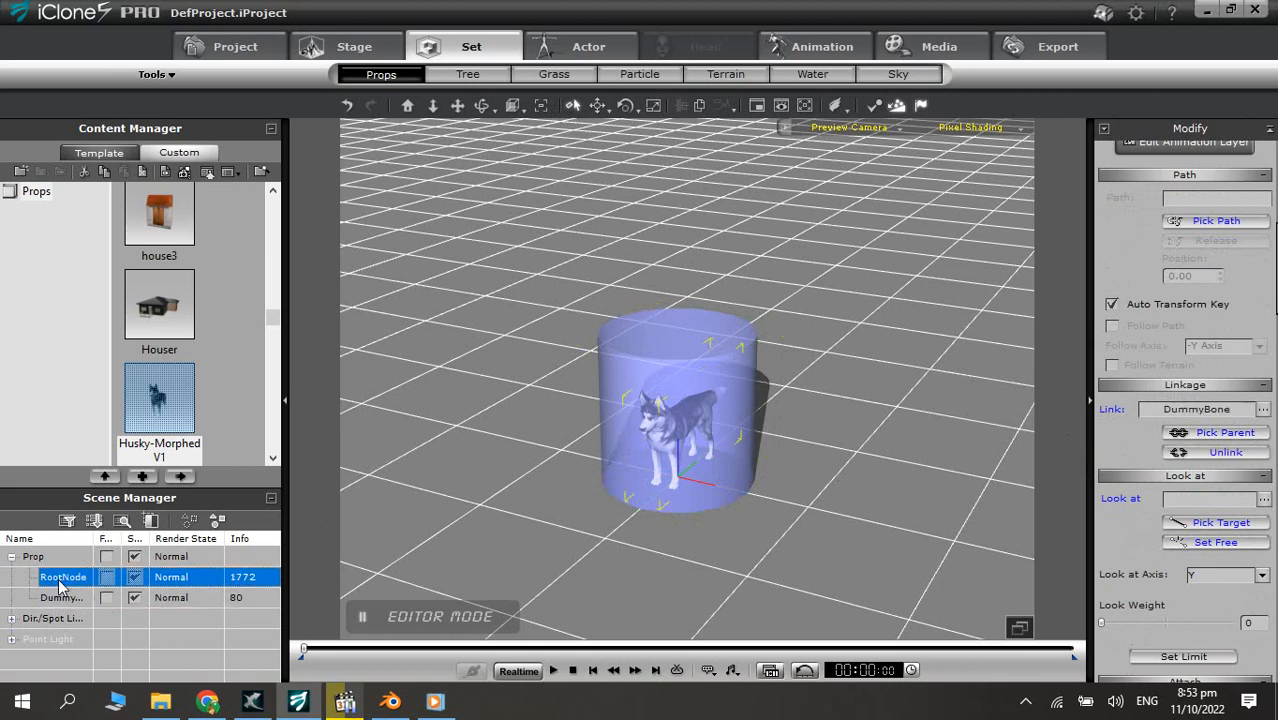
ctrl+click(57, 598)
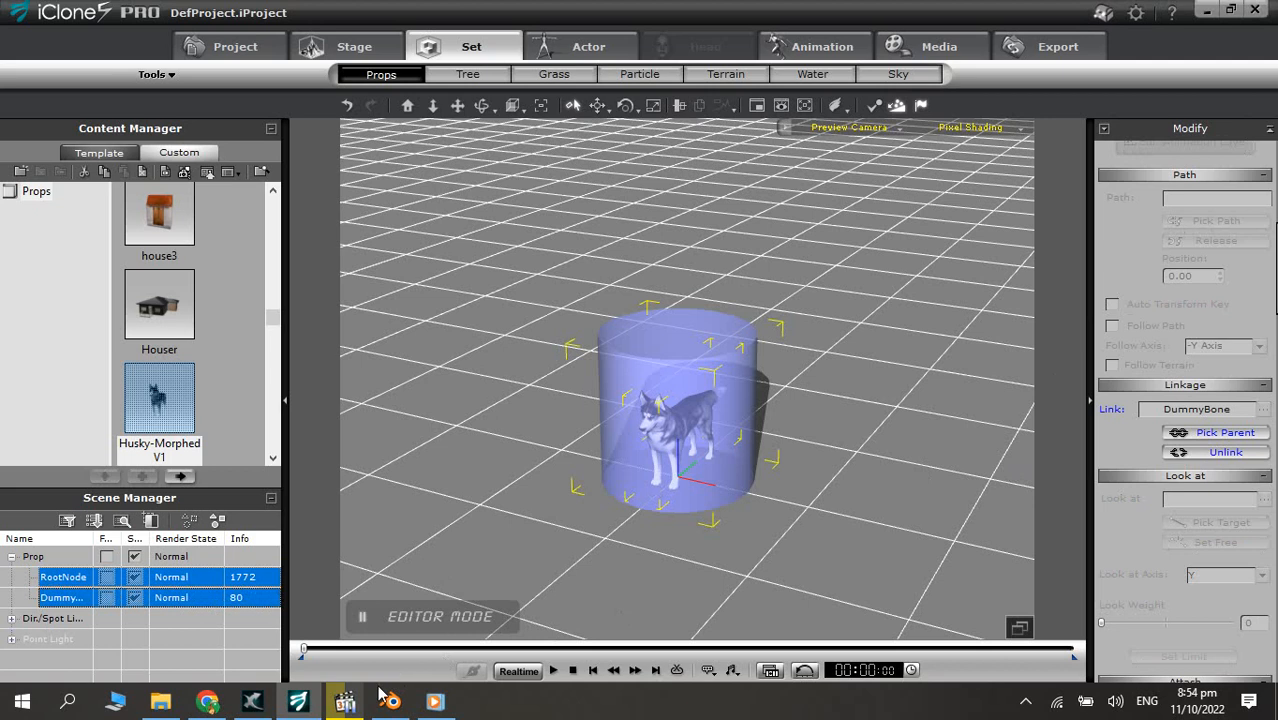
- Rewind the tutorial video and rewatch the part on picking an attach parent for the prop, pausing it there
click(344, 701)
click(509, 615)
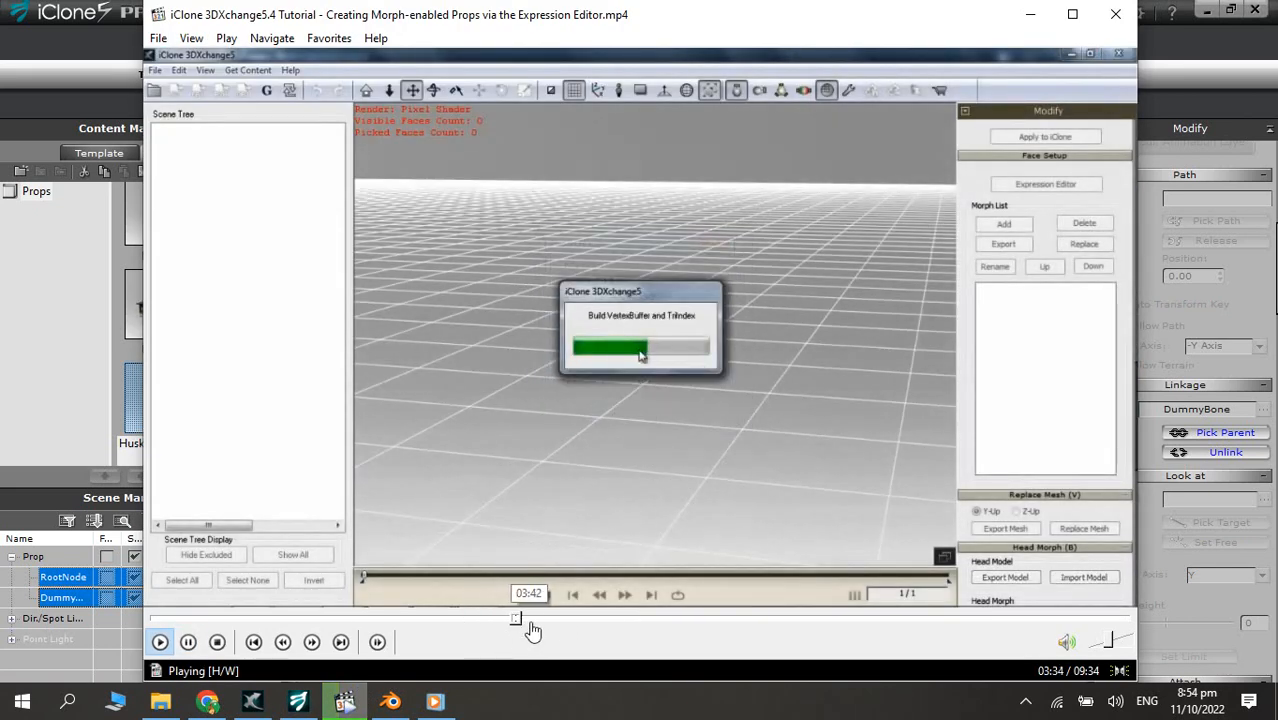
click(532, 619)
click(544, 619)
click(560, 618)
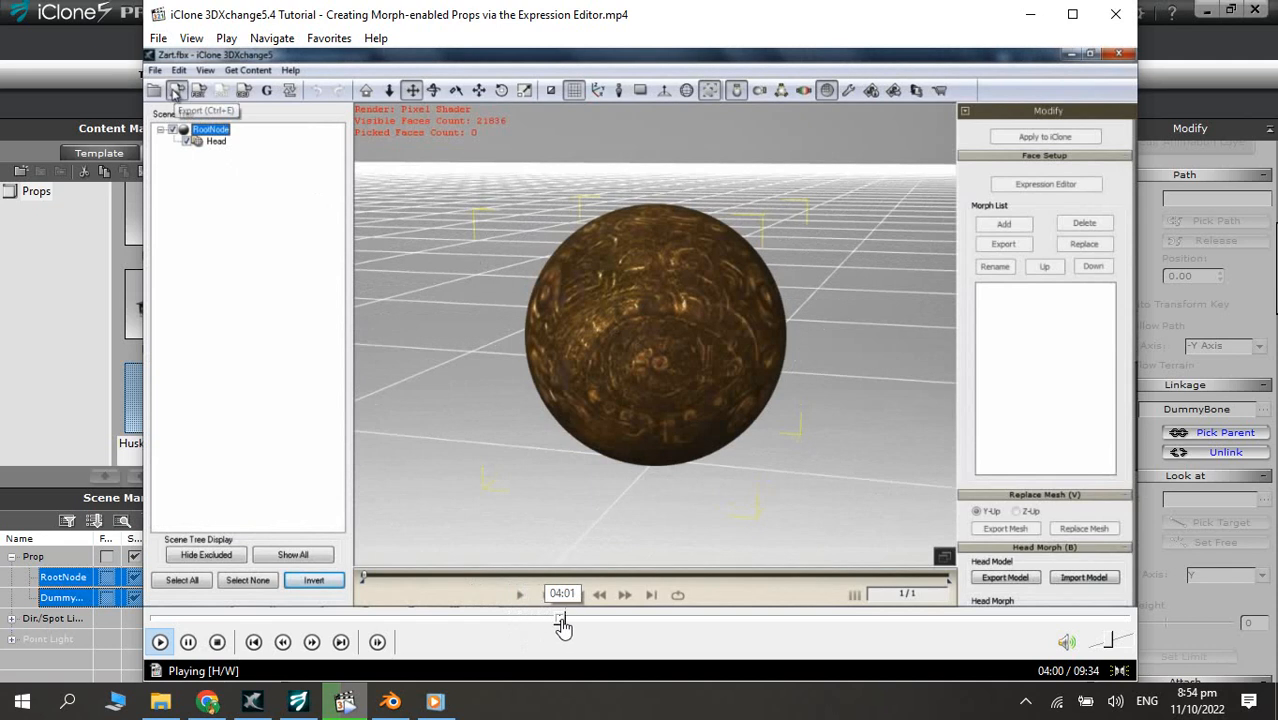
click(579, 620)
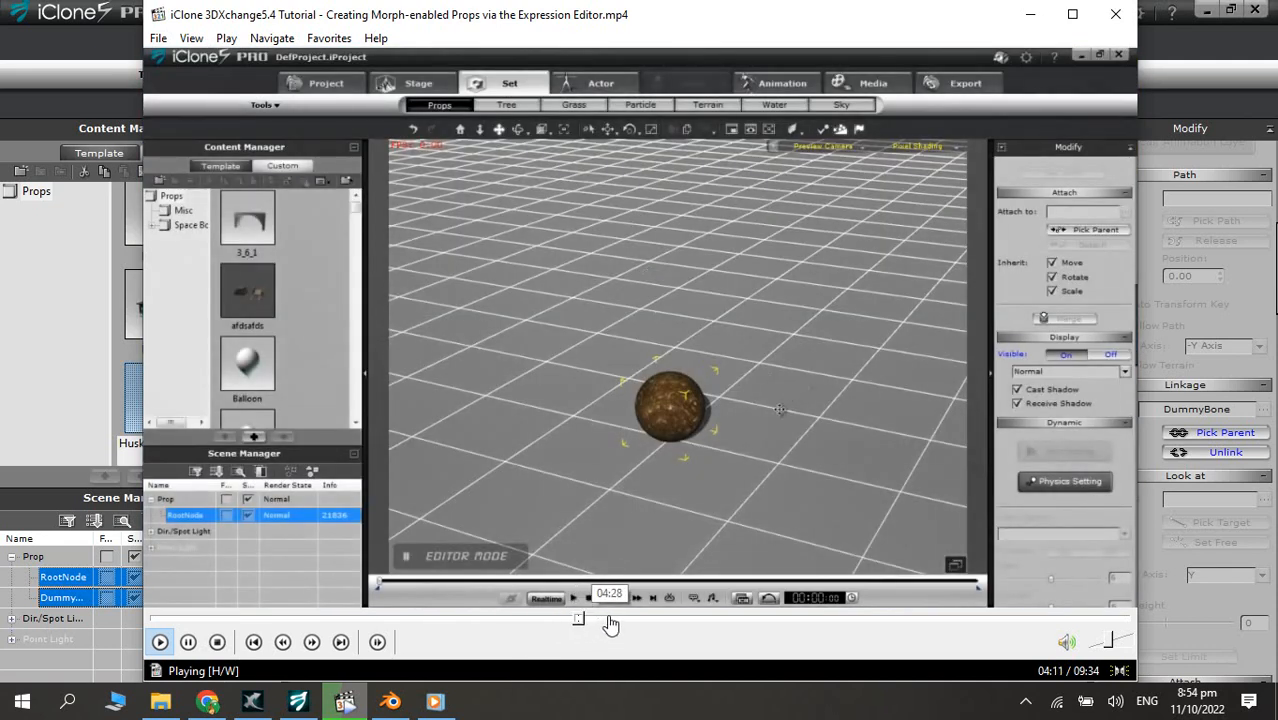
click(610, 620)
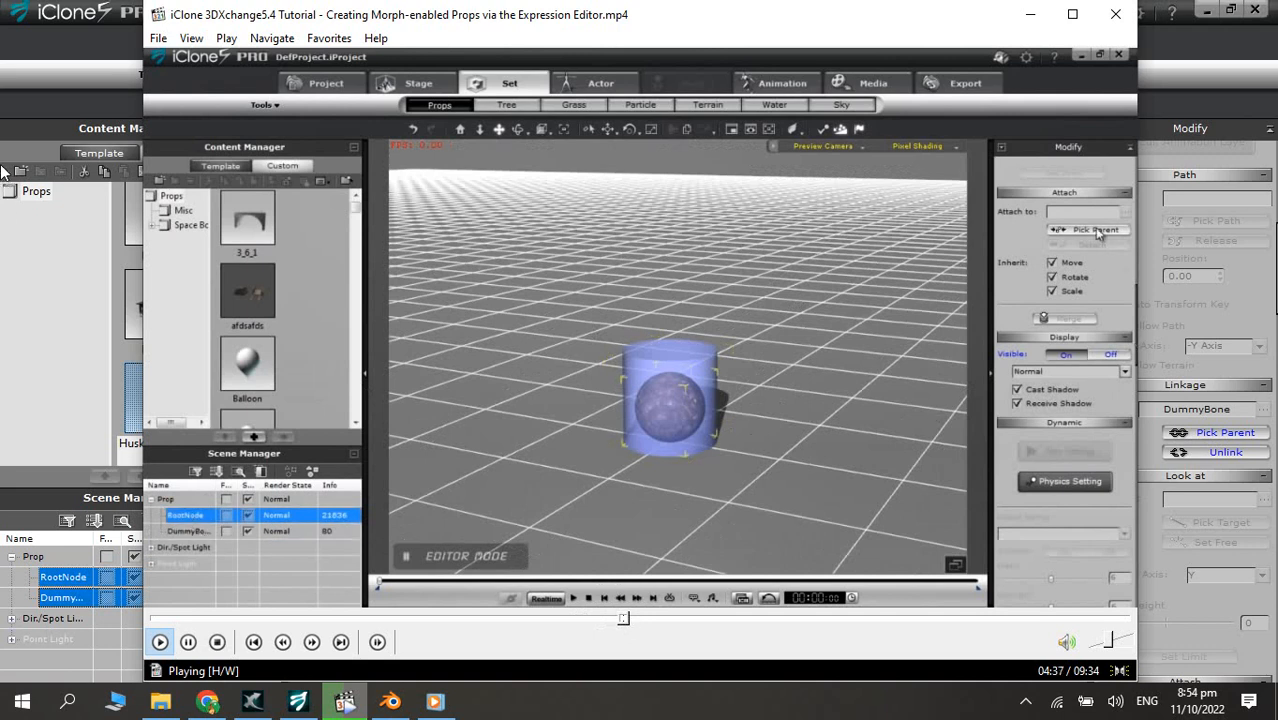
key(space)
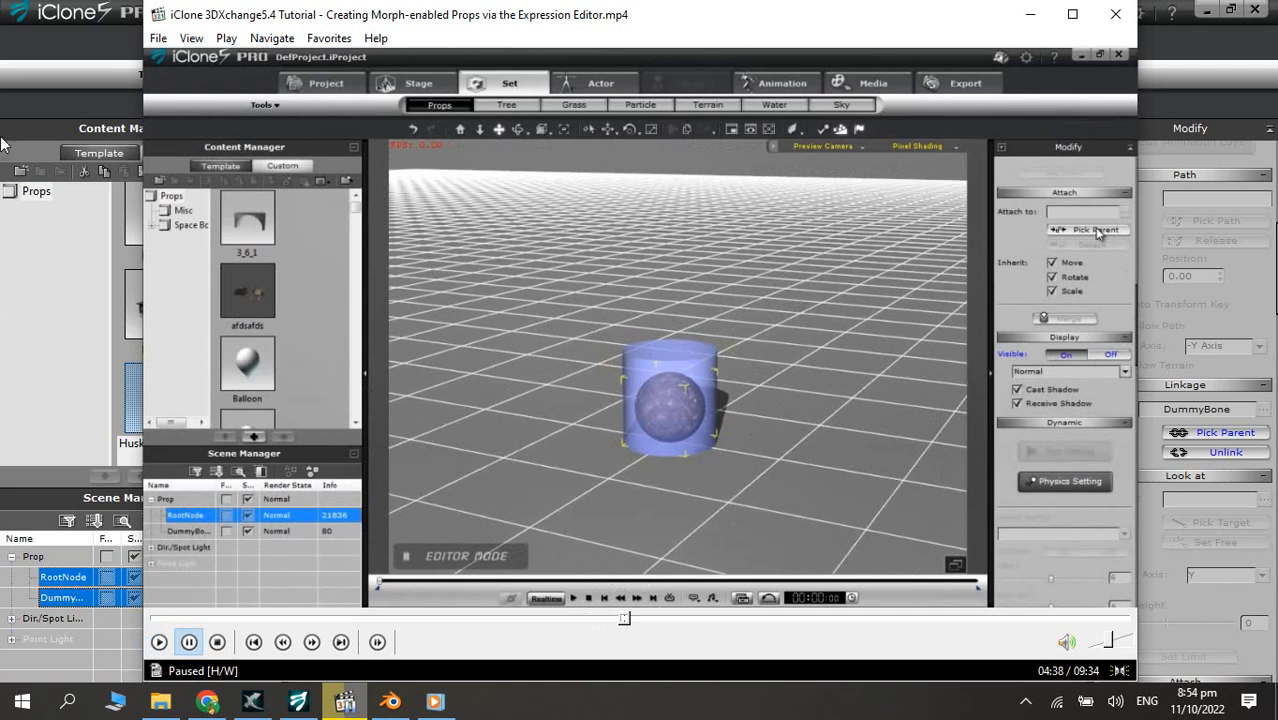
- In iClone 5, unlink RootNode from DummyBone and attach it to DummyBone as a child instead
click(60, 577)
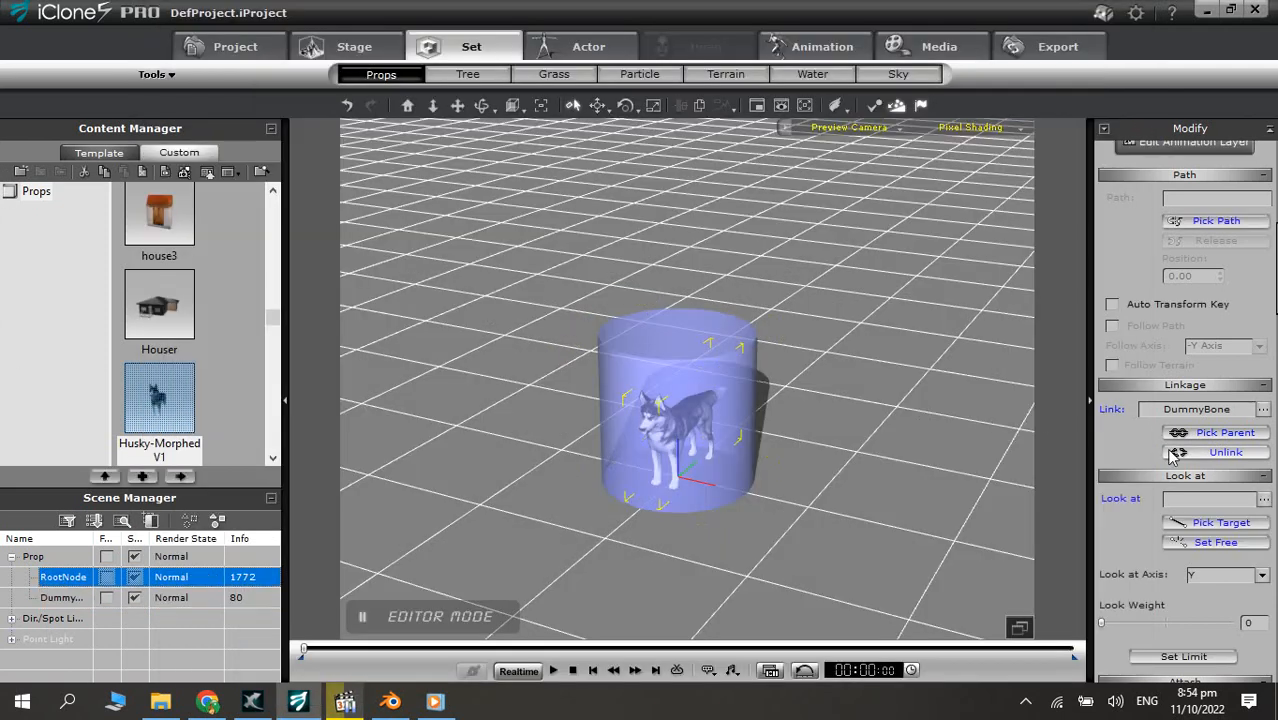
click(1224, 452)
scroll(1133, 472, down, 1)
scroll(1135, 452, up, 10)
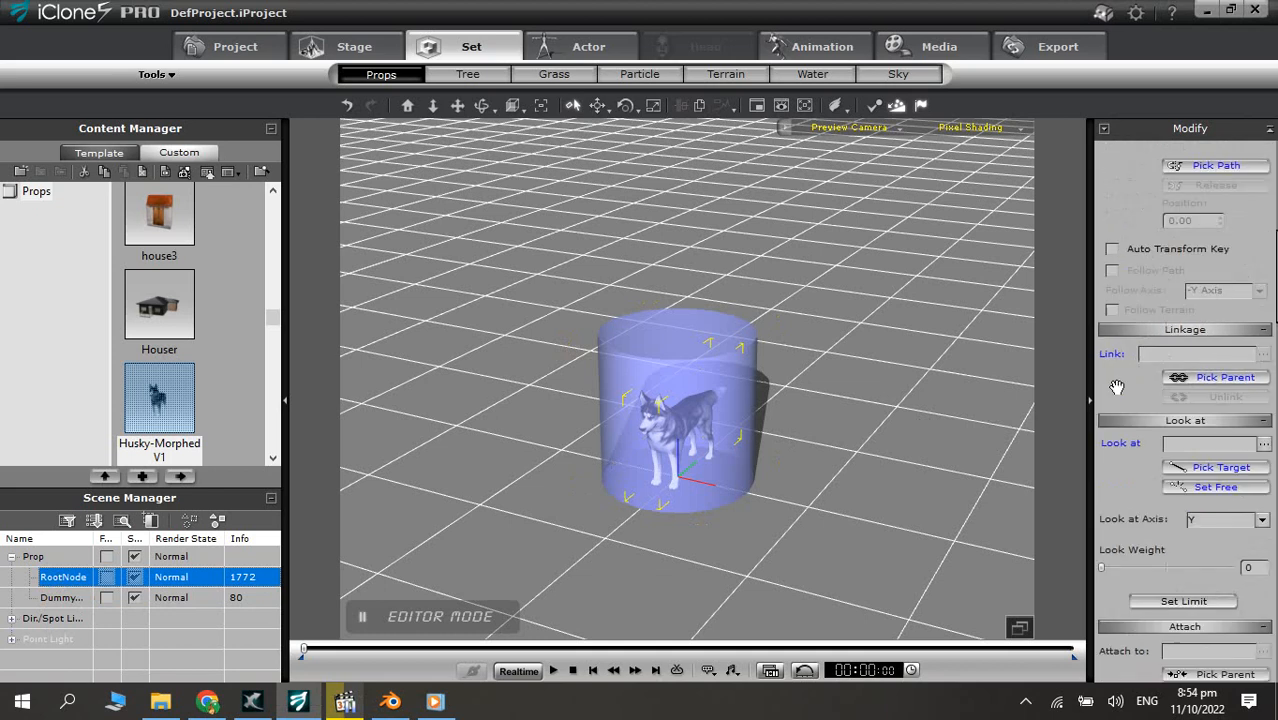
scroll(1131, 475, up, 2)
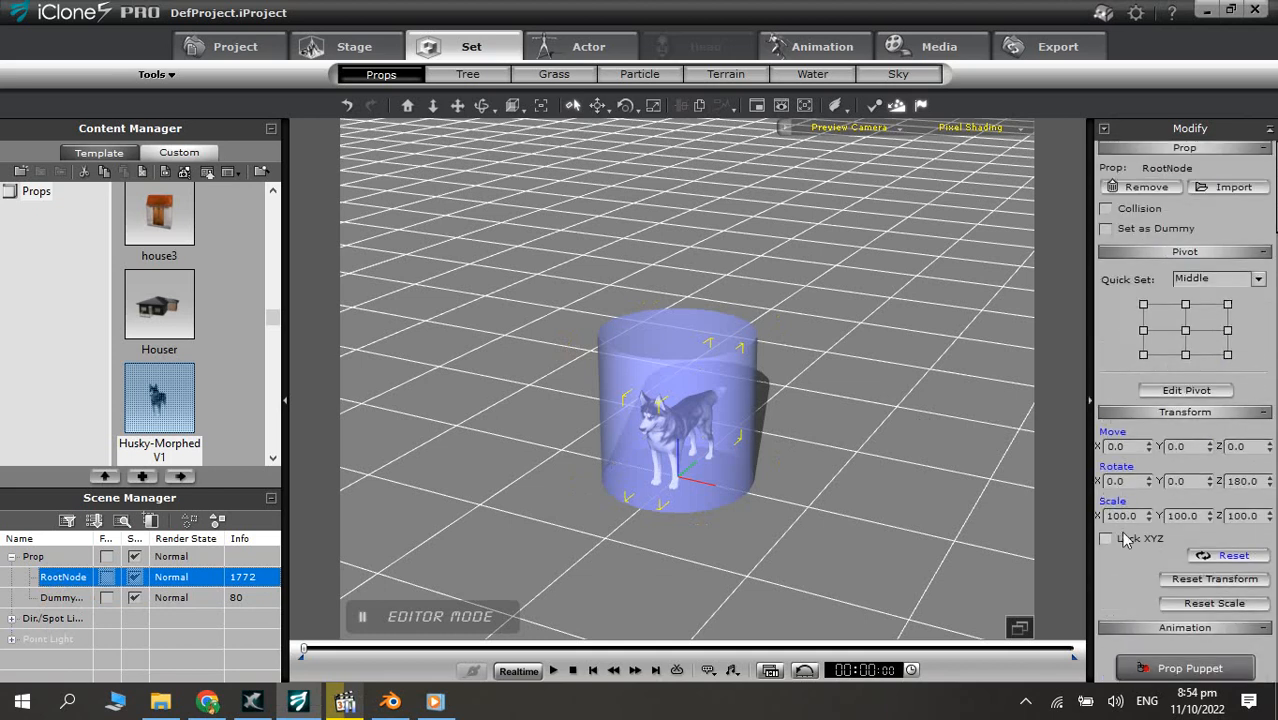
drag(1125, 581, 1116, 277)
drag(1119, 458, 1090, 198)
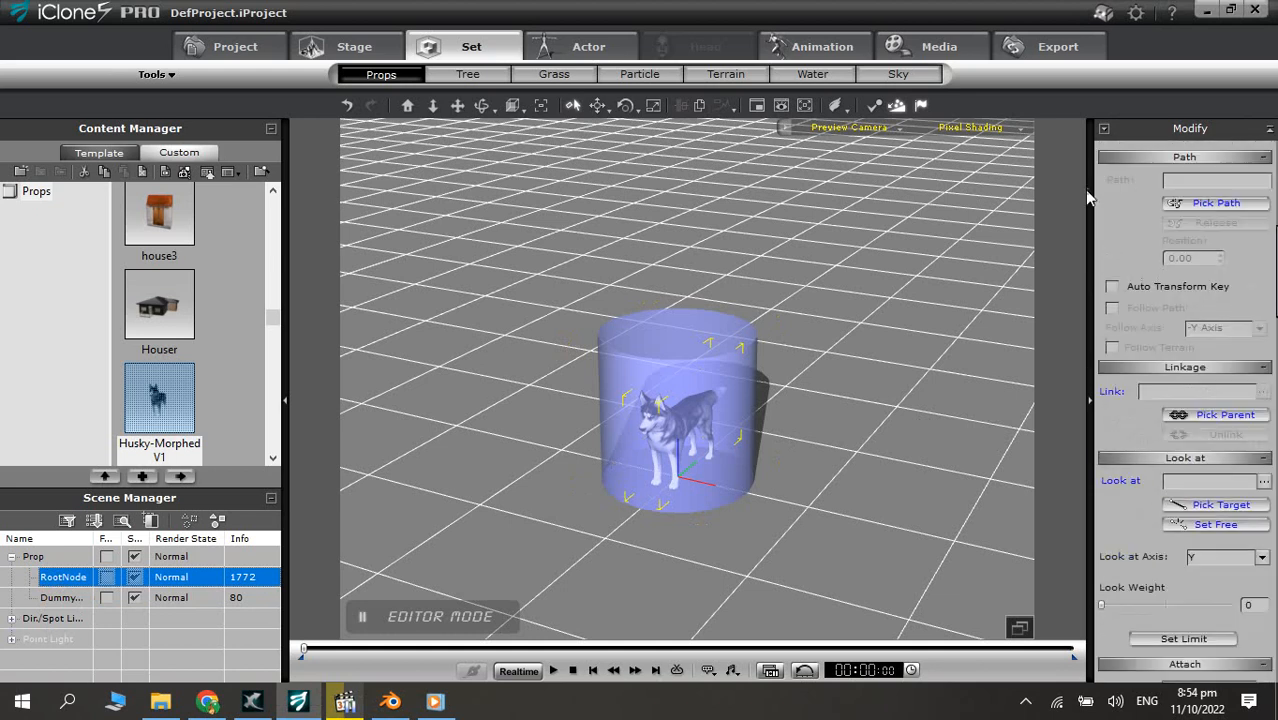
drag(1131, 523, 1105, 262)
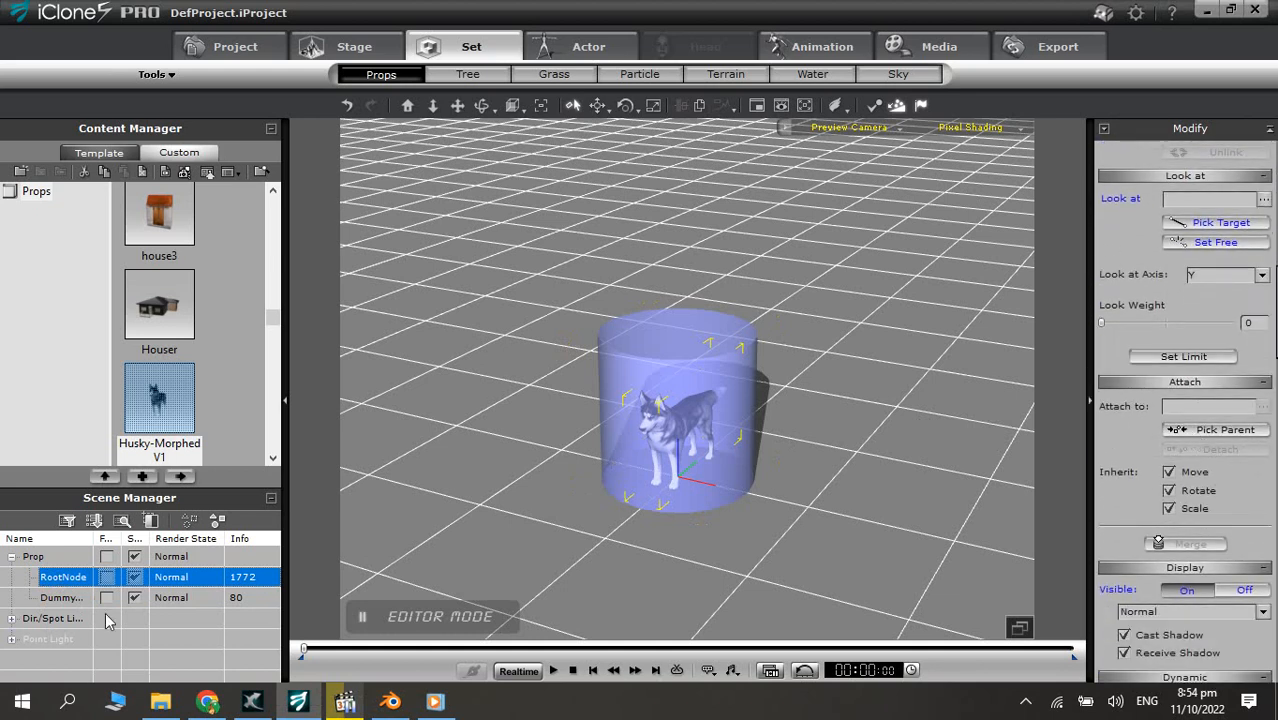
drag(62, 577, 60, 597)
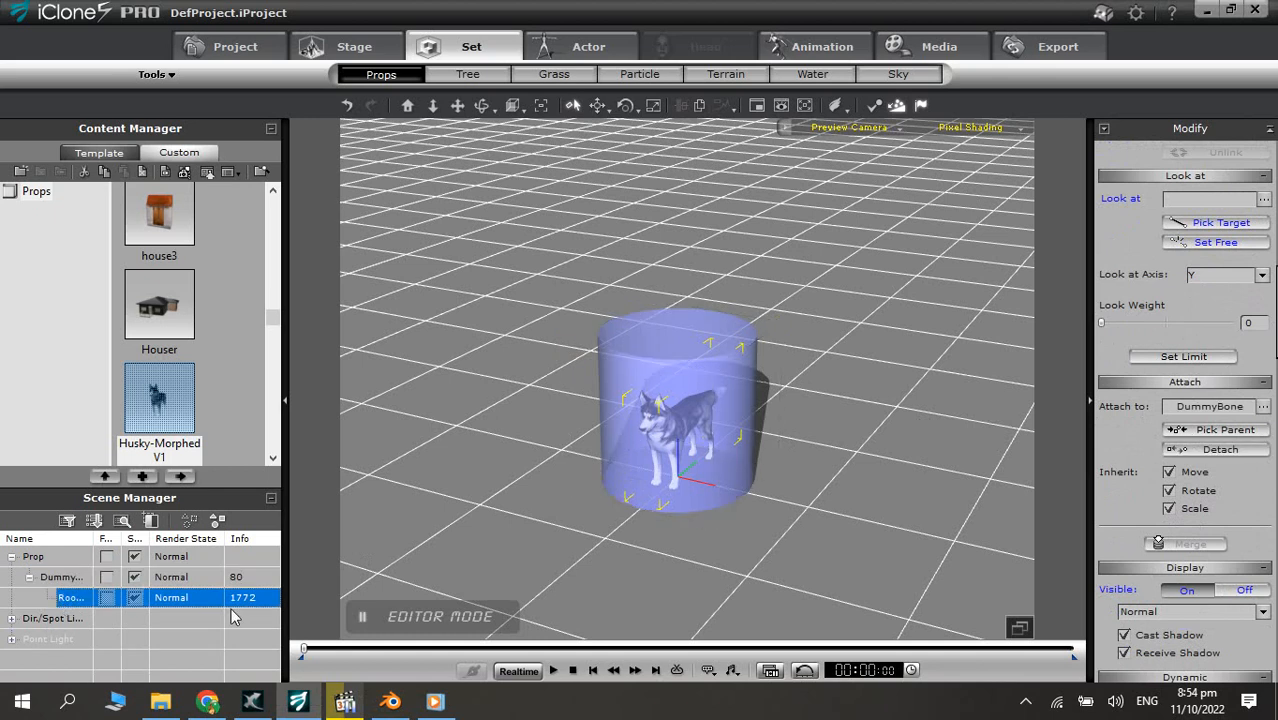
- Merge the DummyBone prop with its attached husky RootNode into one prop
click(41, 577)
click(30, 577)
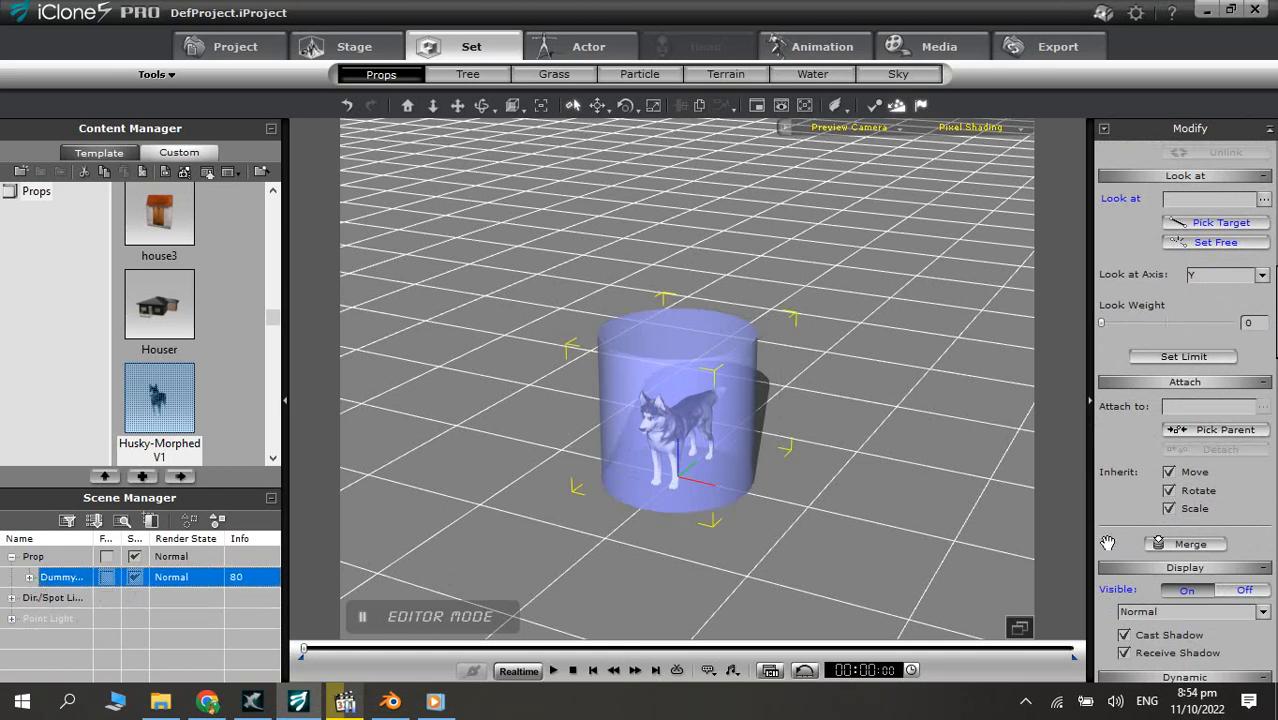
click(1157, 543)
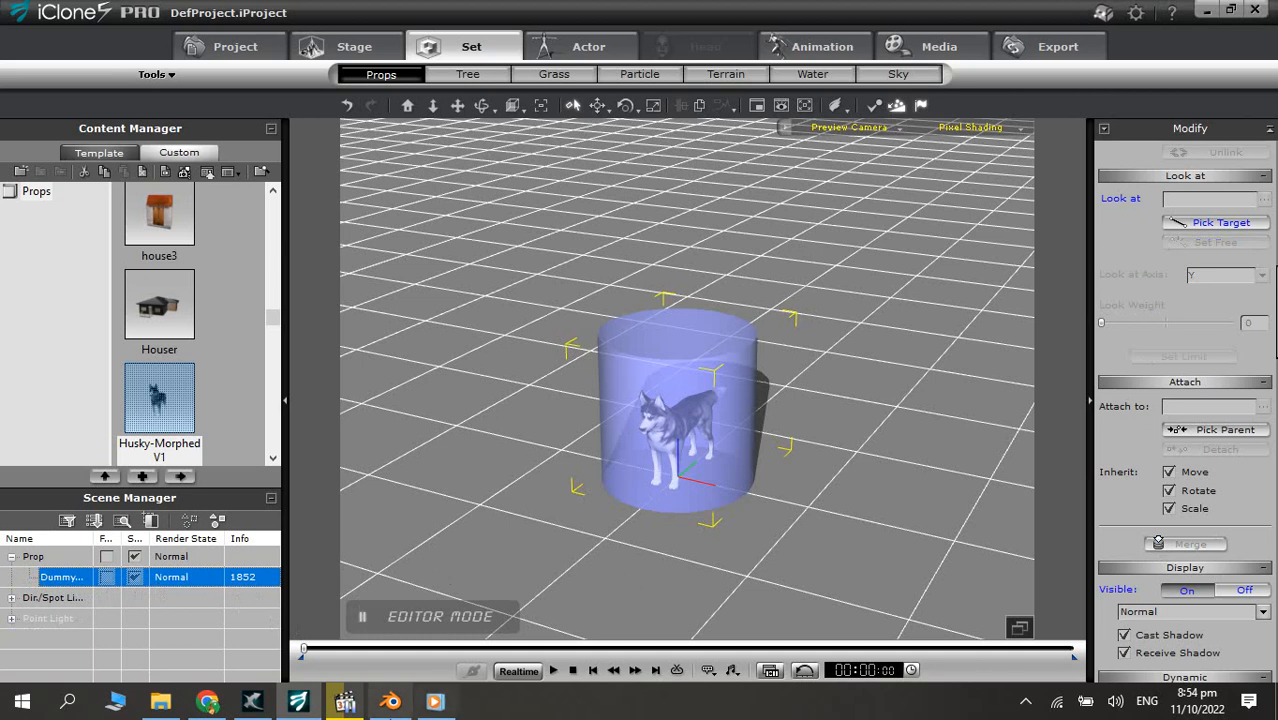
- Watch the tutorial's part on saving the prop and add the merged DummyBone to iClone 5's custom props library as Husky-Morphed
click(390, 701)
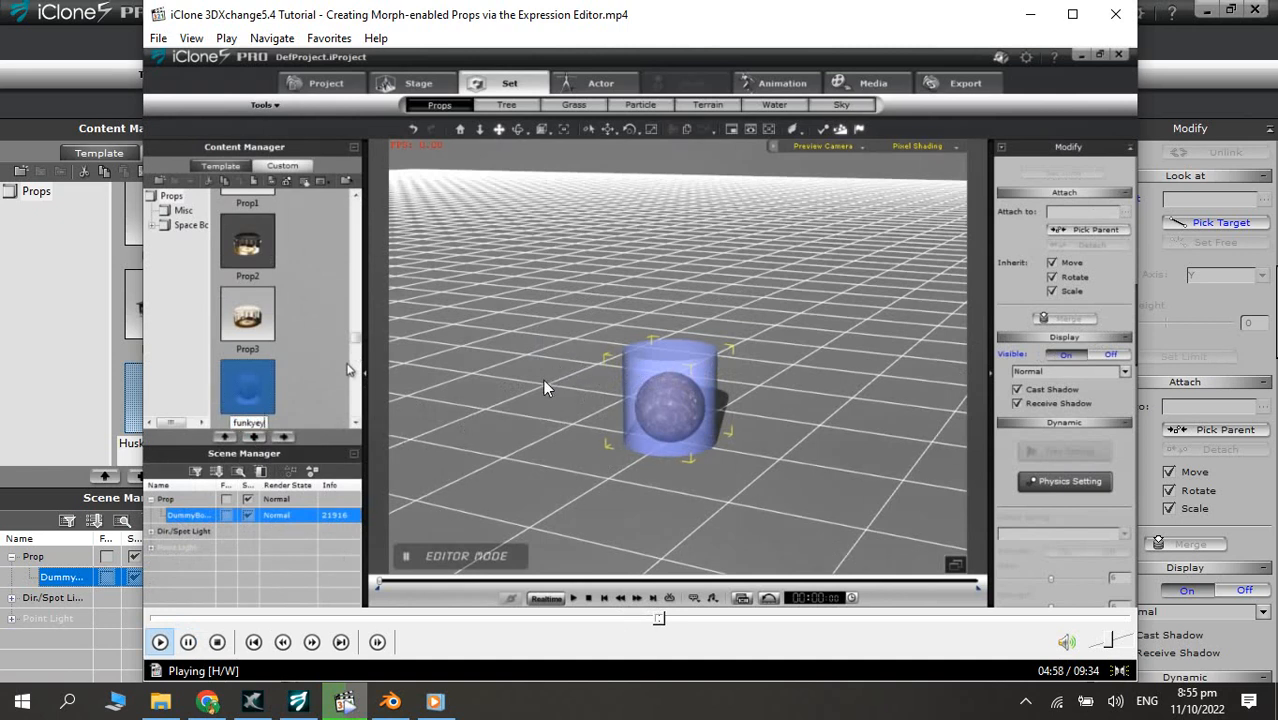
key(space)
click(35, 572)
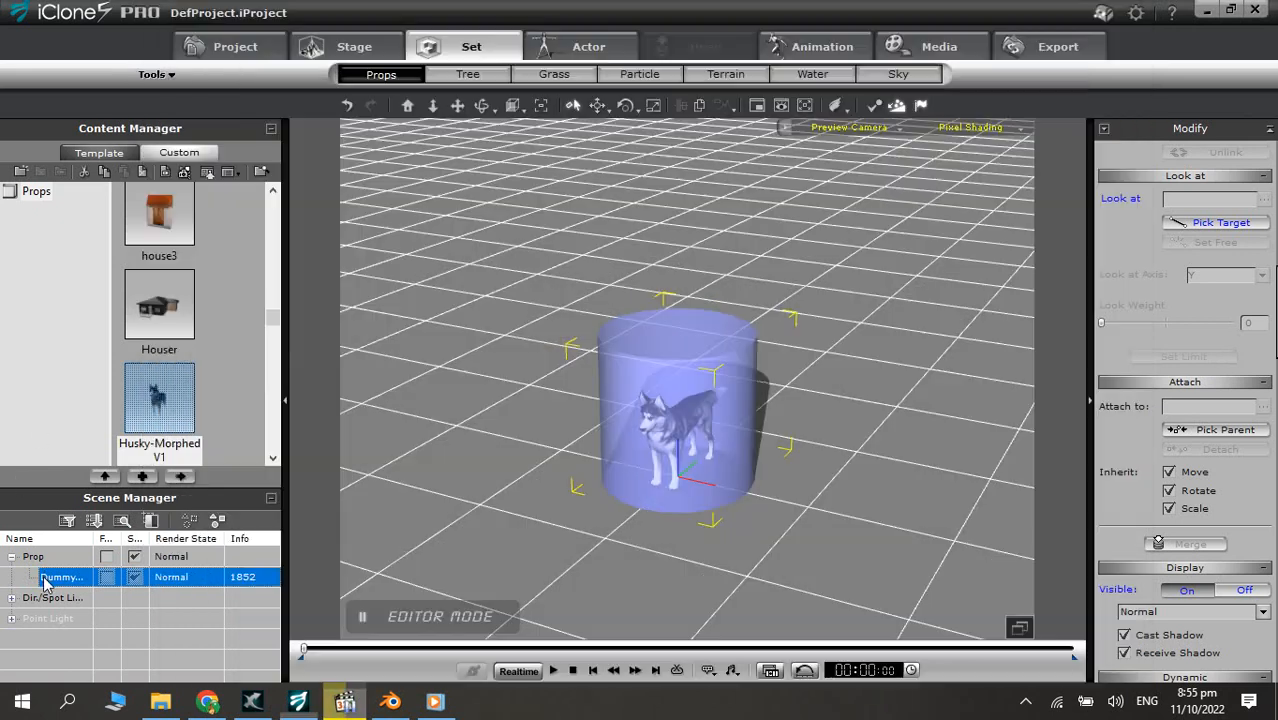
click(142, 477)
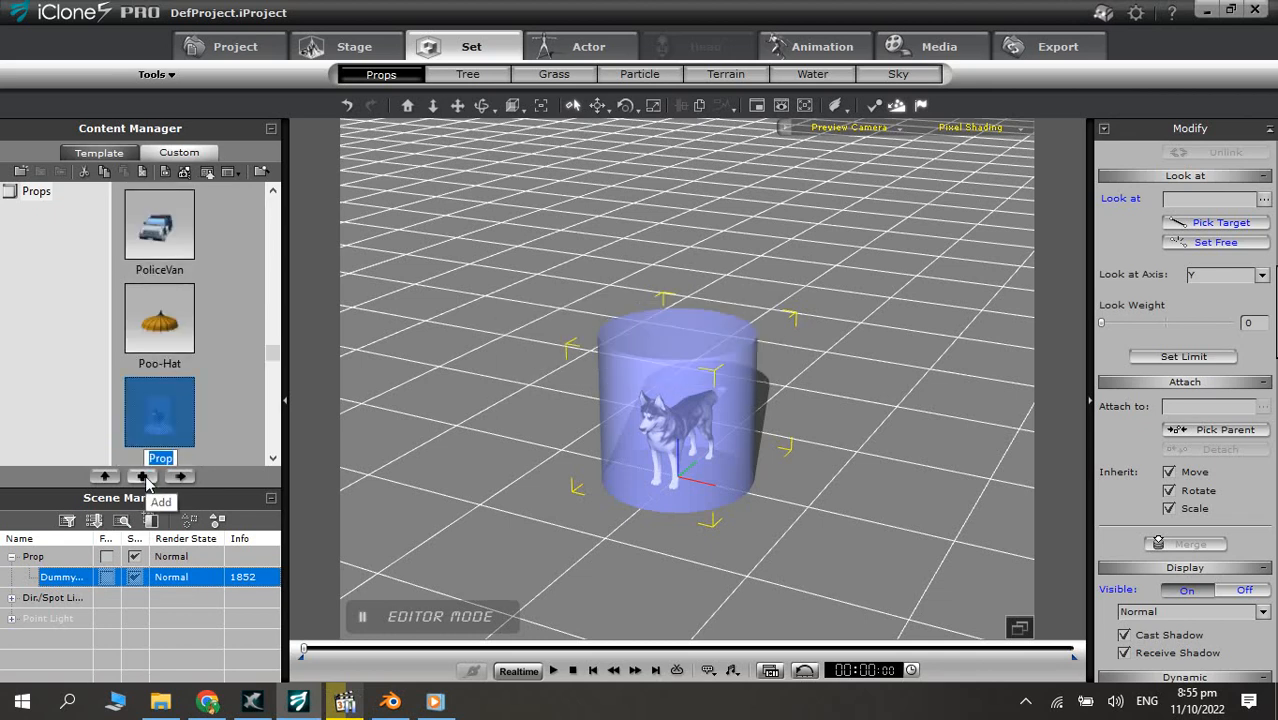
text(Husky-Morphed)
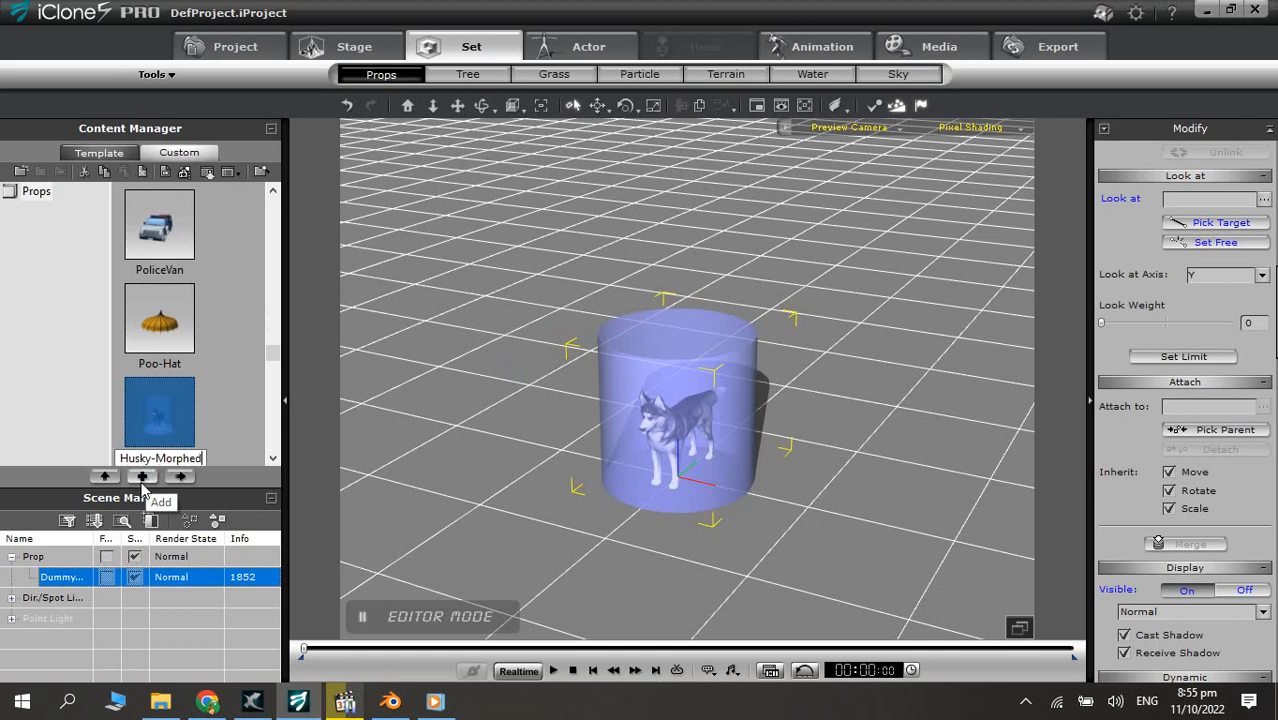
key(ctrl+a)
text(V)
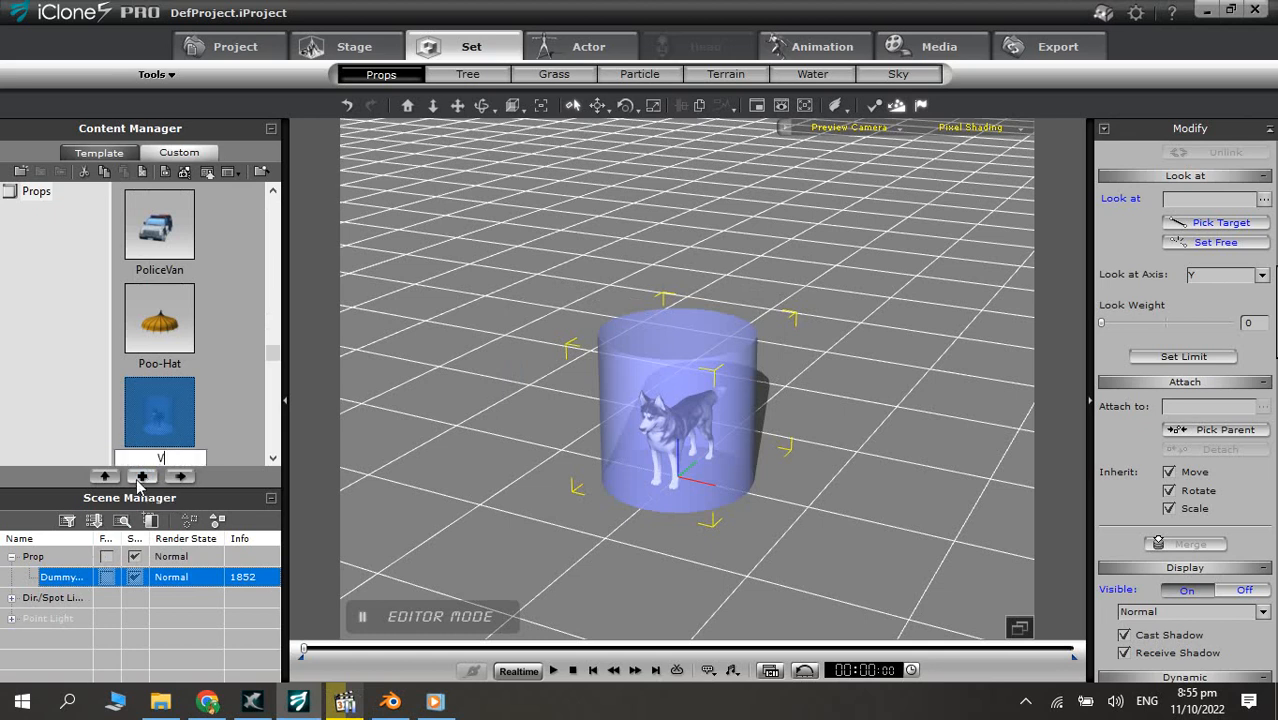
key(ctrl+z)
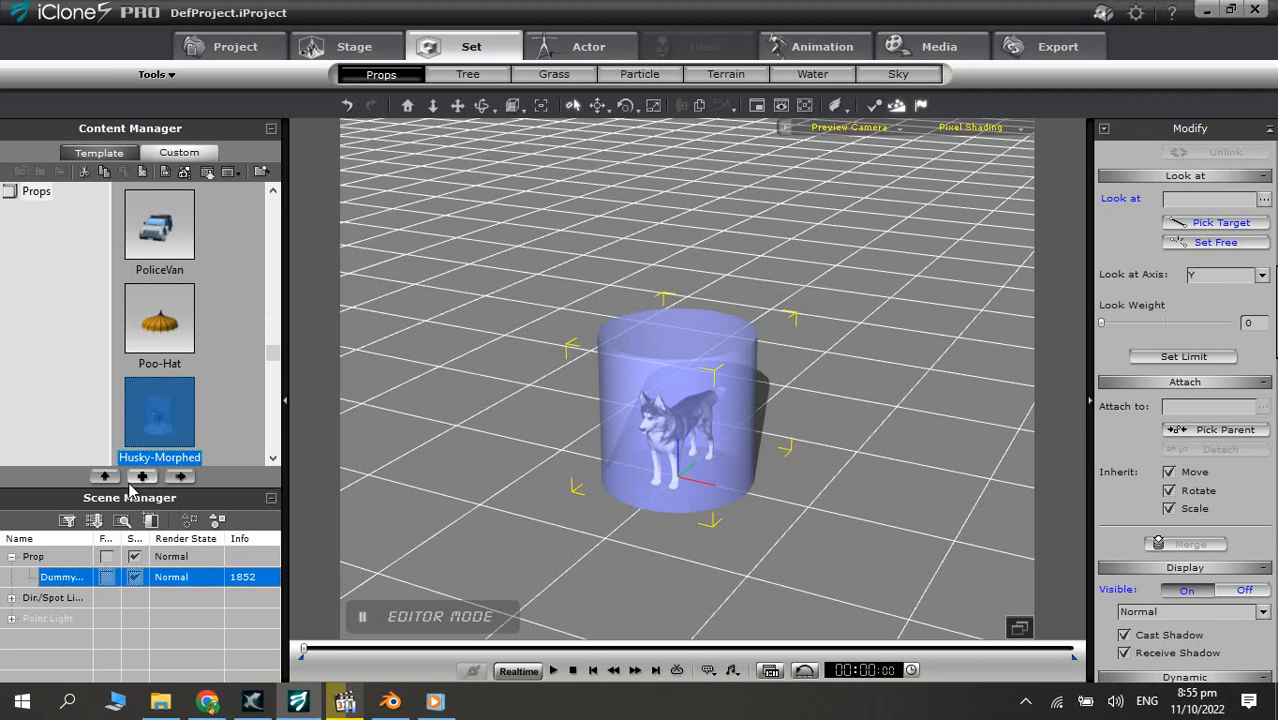
click(244, 441)
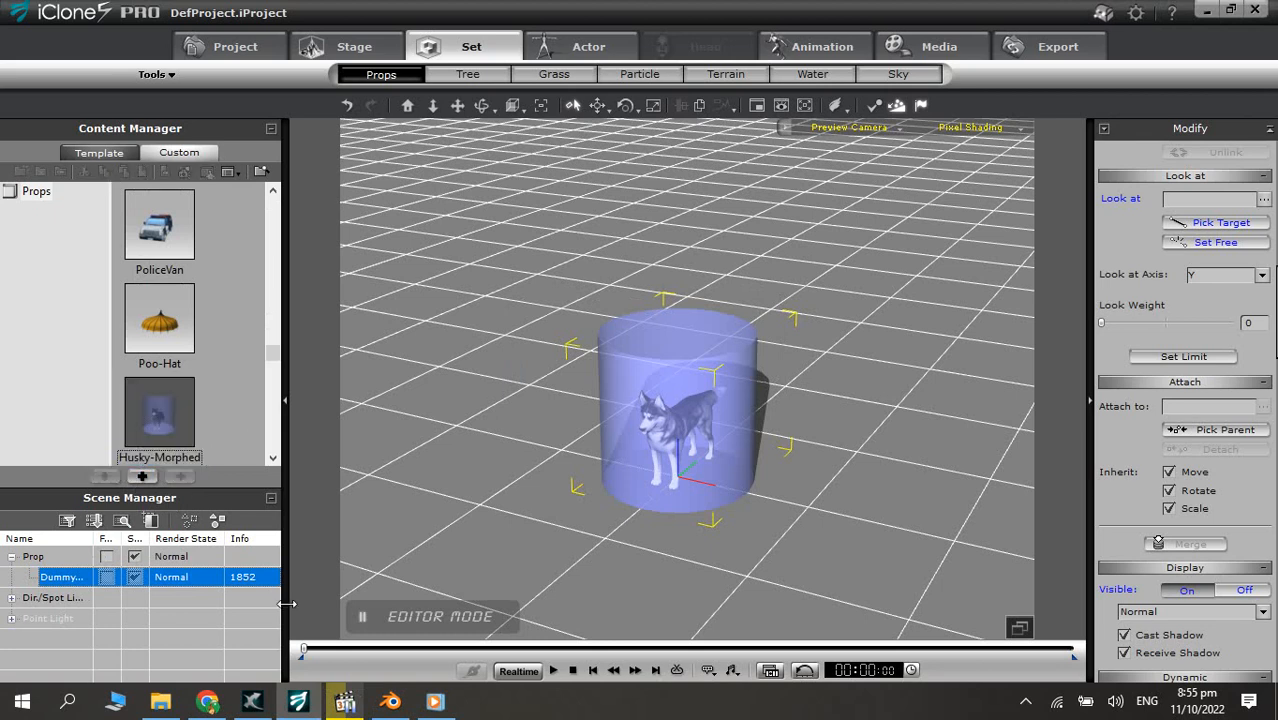
- Watch the tutorial's part on reloading the merged prop and load Husky-Morphed from iClone's custom library into 3DXchange5
click(345, 702)
click(433, 489)
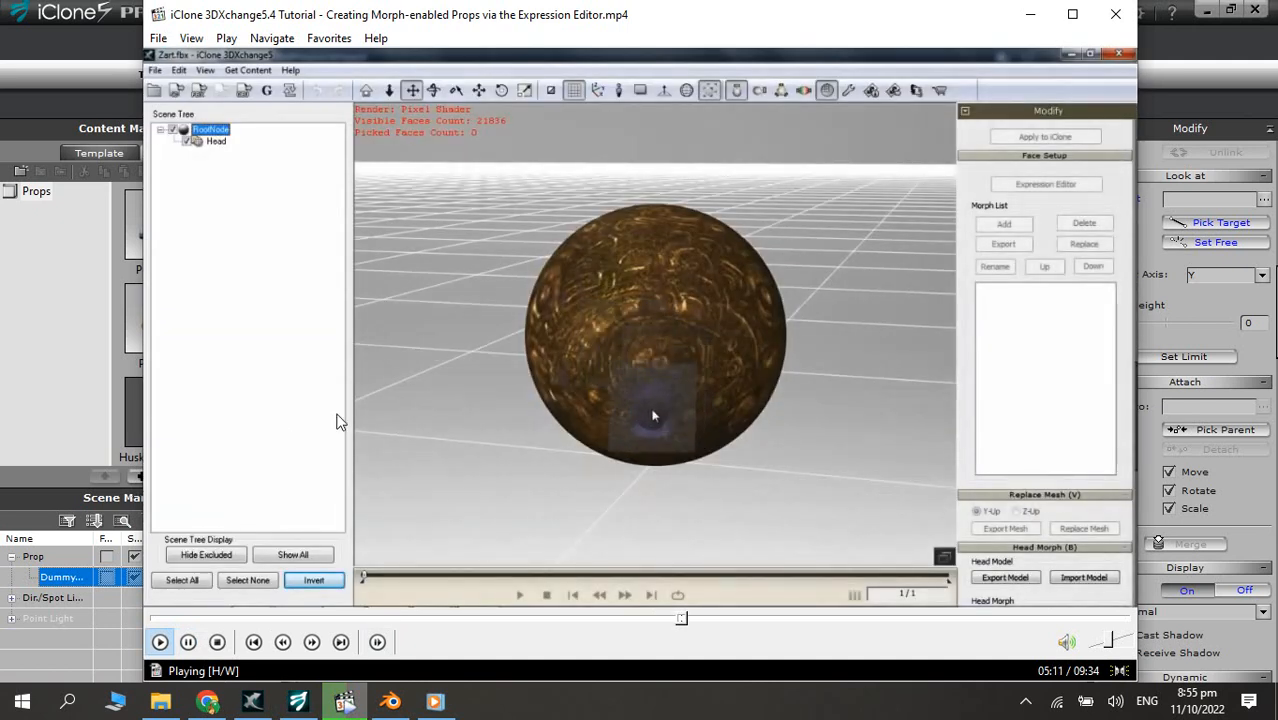
click(417, 428)
click(25, 406)
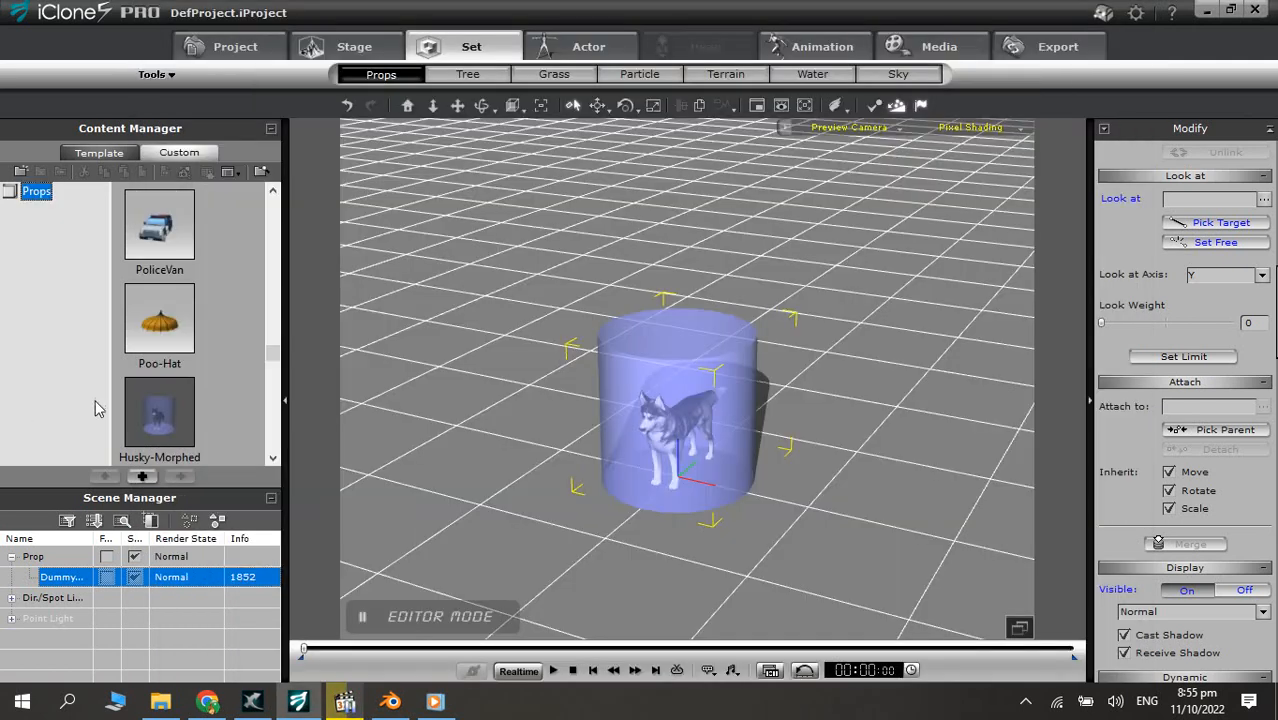
click(148, 426)
drag(157, 427, 471, 493)
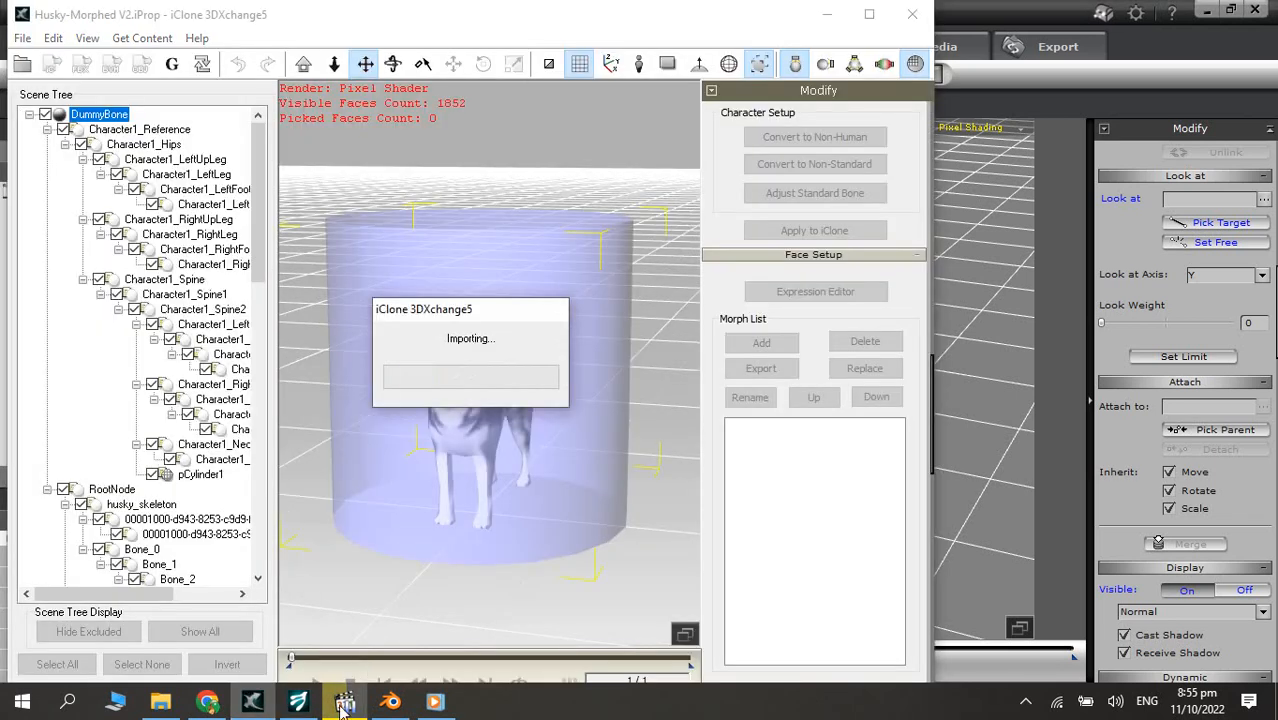
- Watch the tutorial's part on making the dummy cylinder transparent, pause it and return to 3DXchange5
mouse_move(343, 703)
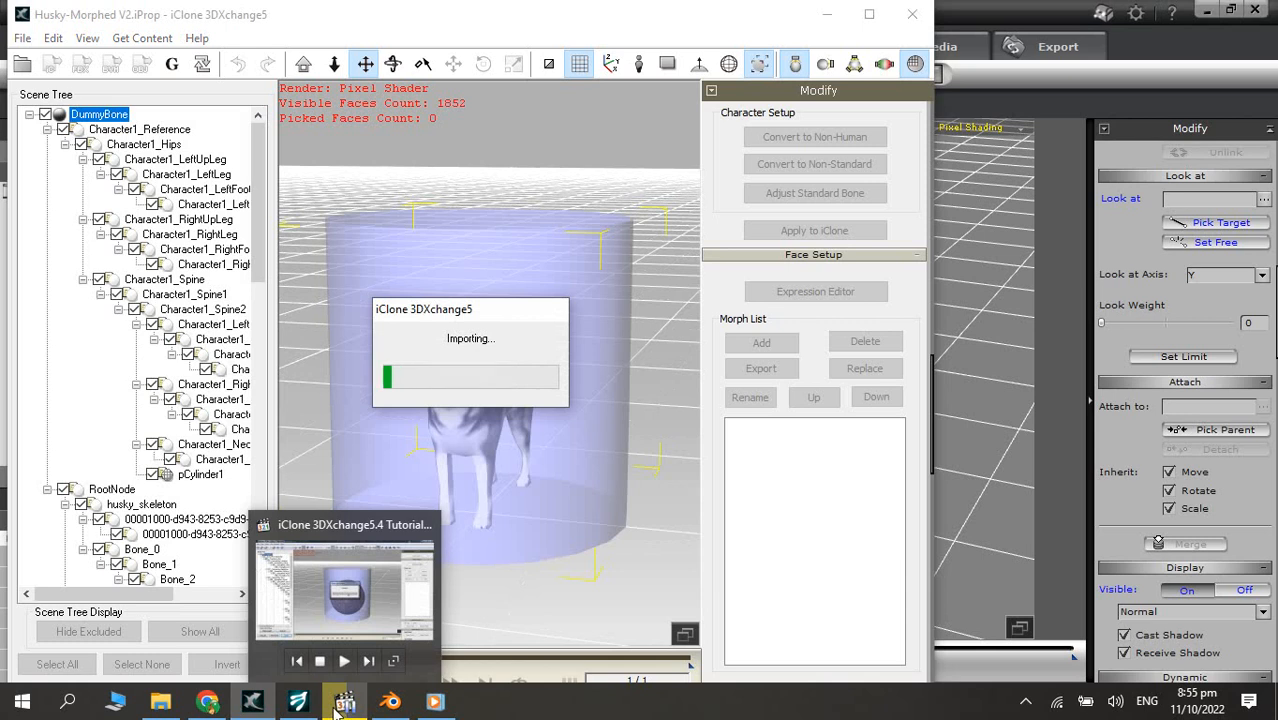
click(333, 703)
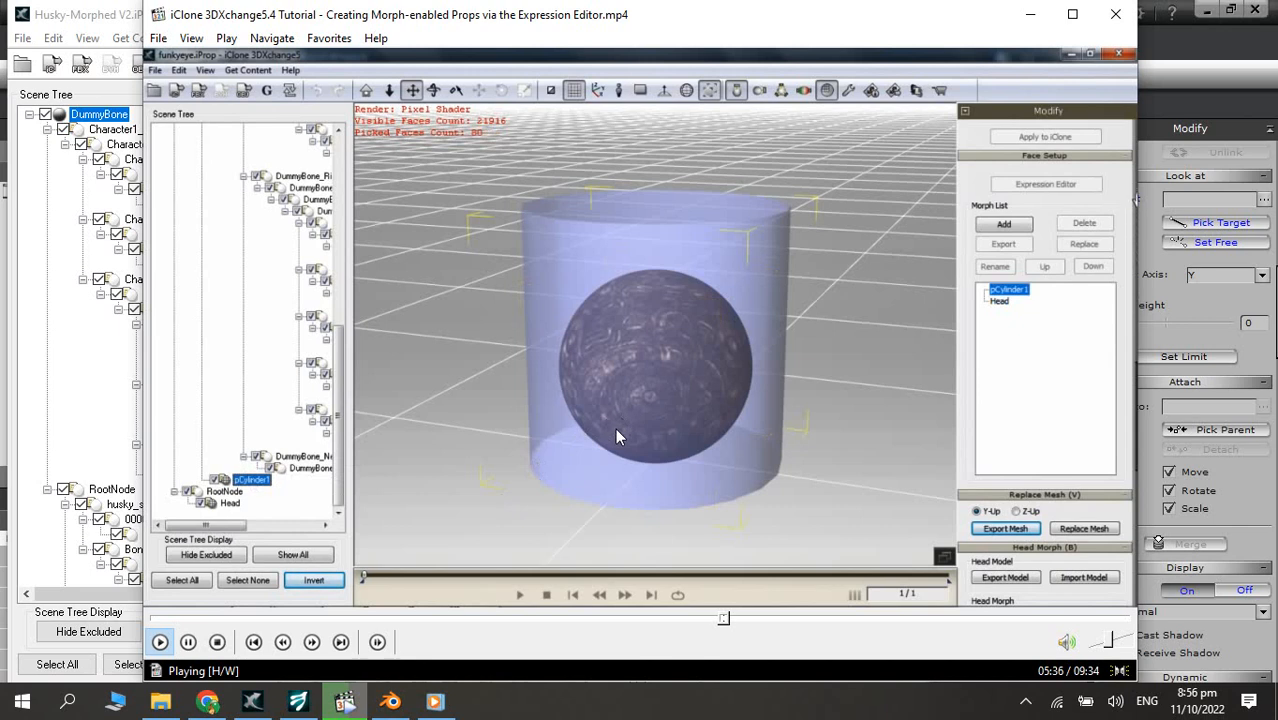
click(577, 462)
click(72, 395)
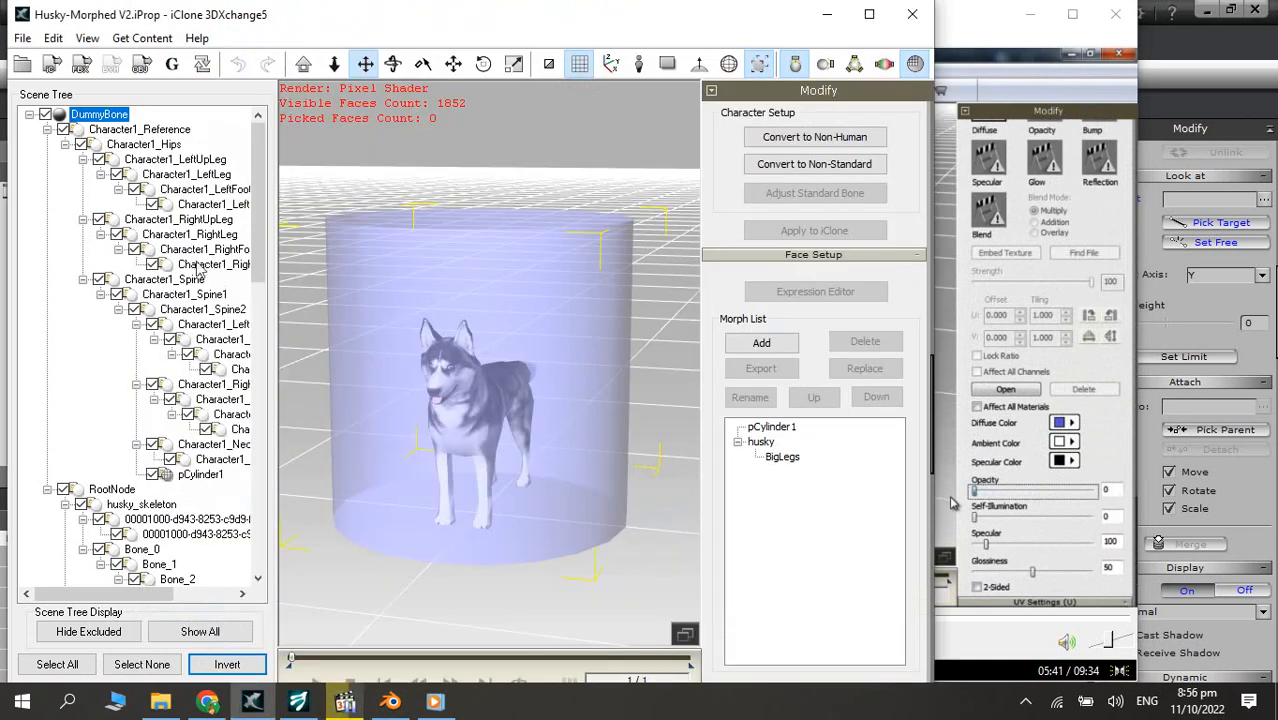
- Select the pCylinder1 dummy mesh and set its material opacity to 0
drag(252, 237, 207, 589)
drag(93, 596, 168, 566)
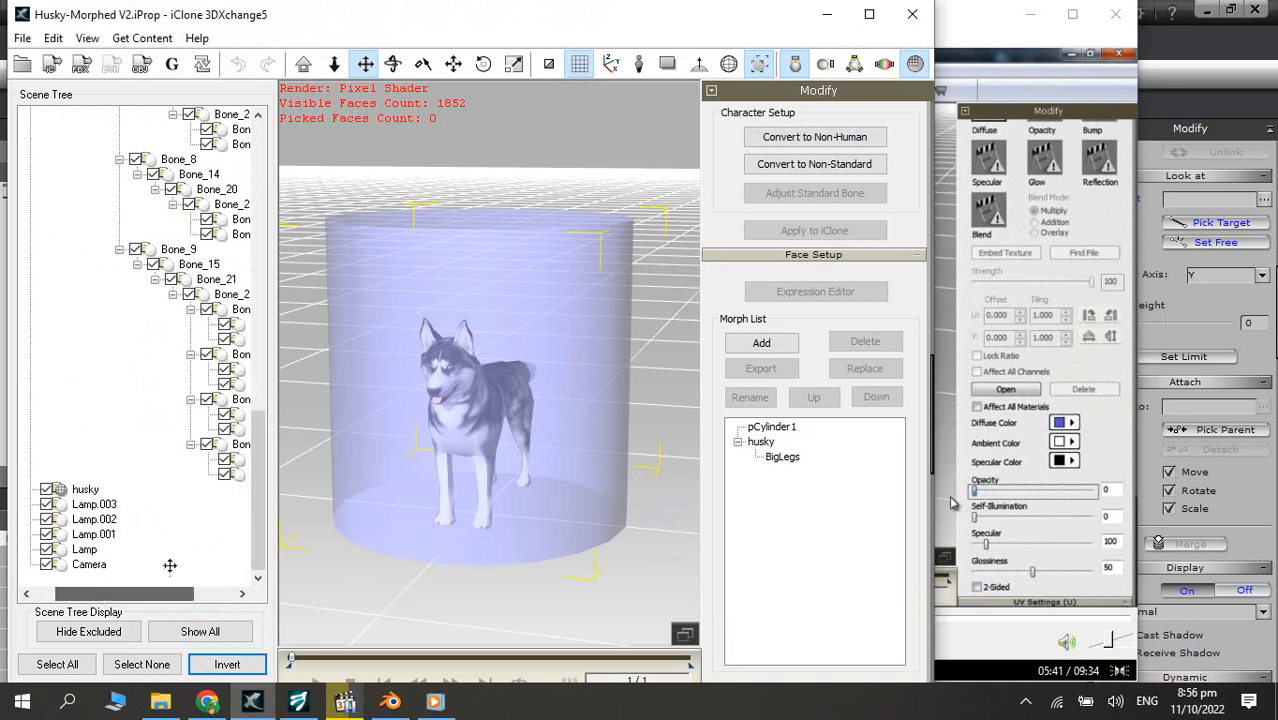
click(363, 530)
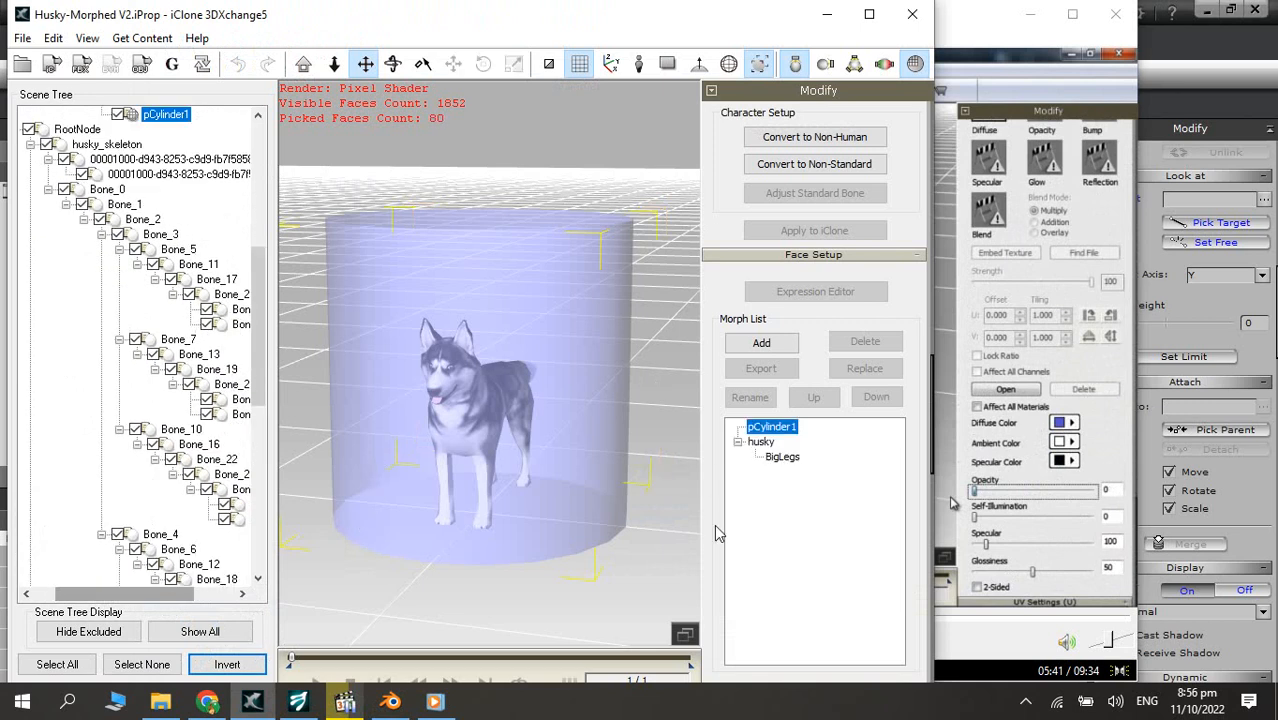
drag(716, 539, 665, 83)
drag(707, 442, 632, 119)
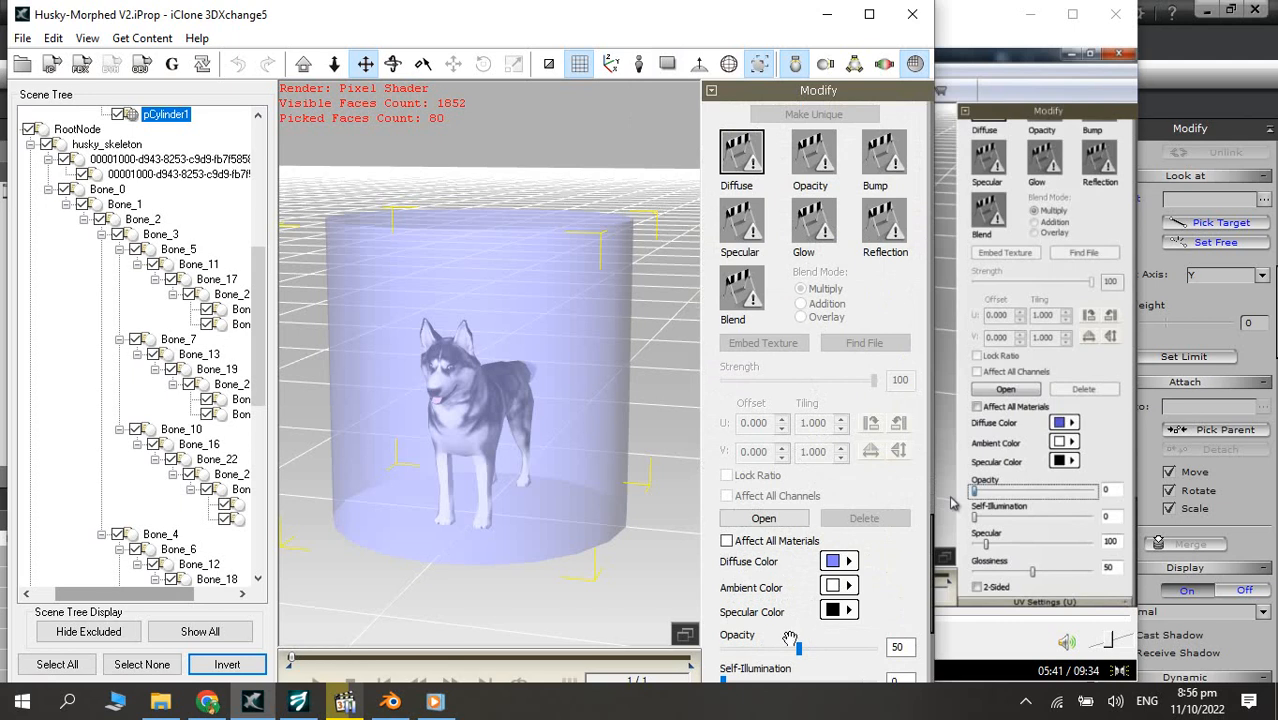
drag(799, 652, 720, 650)
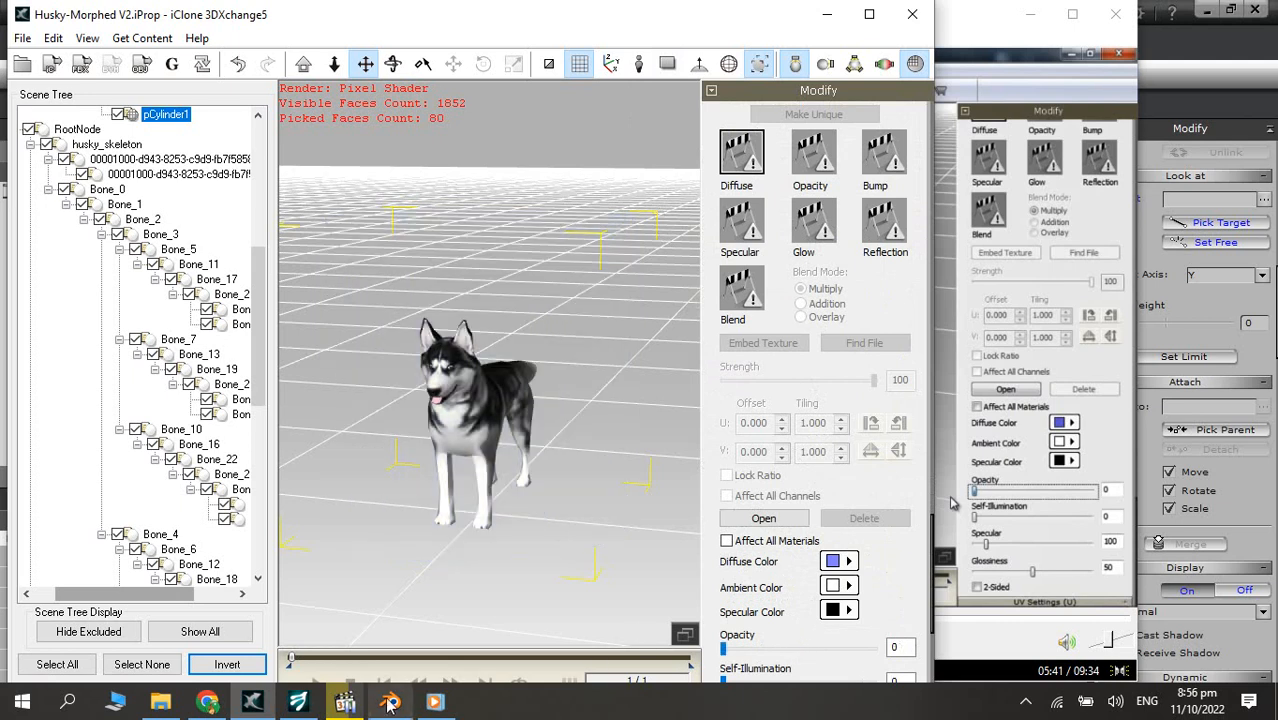
- Skim the tutorial from adding morphs to the Convert to Non-Standard part, pause it and return to 3DXchange5
click(357, 704)
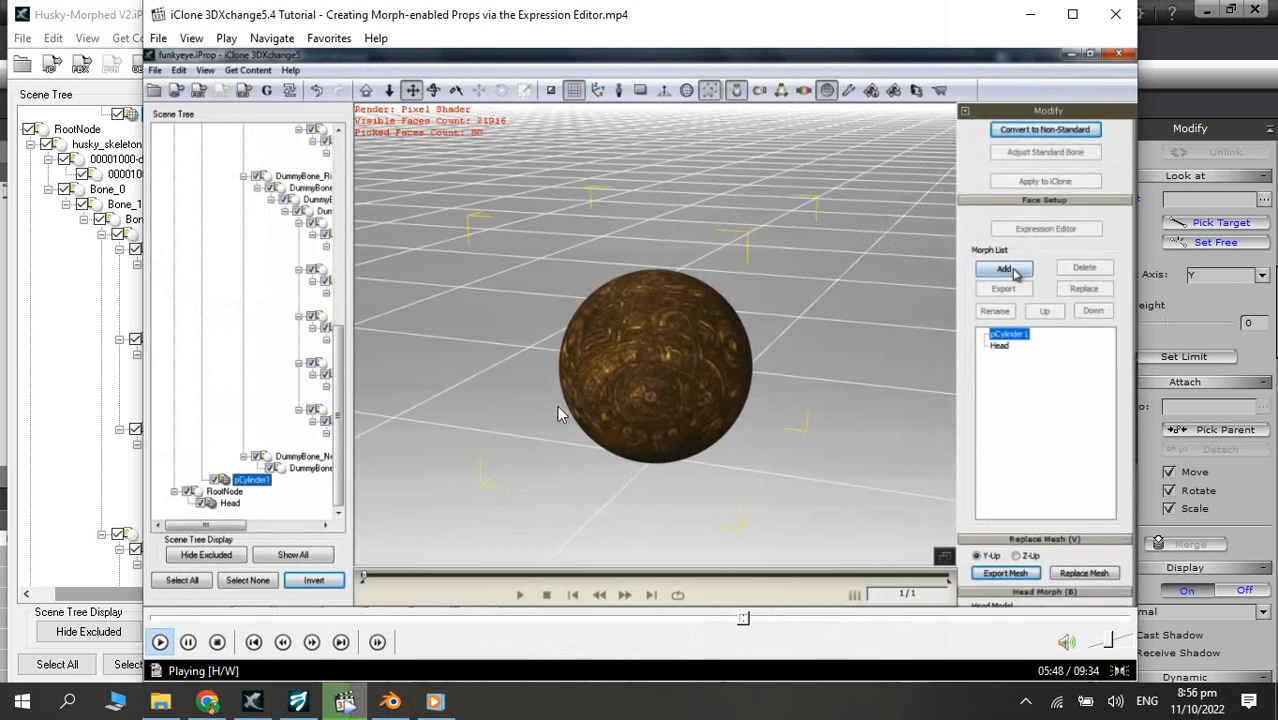
click(765, 621)
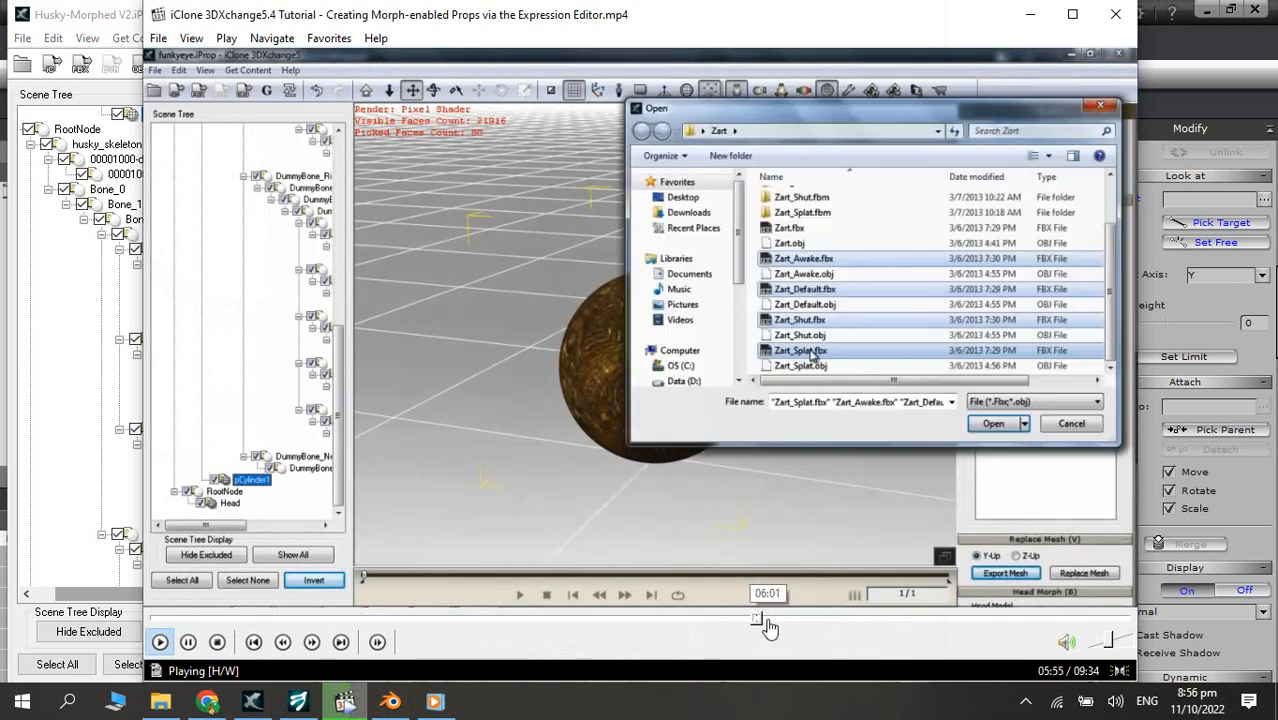
click(787, 621)
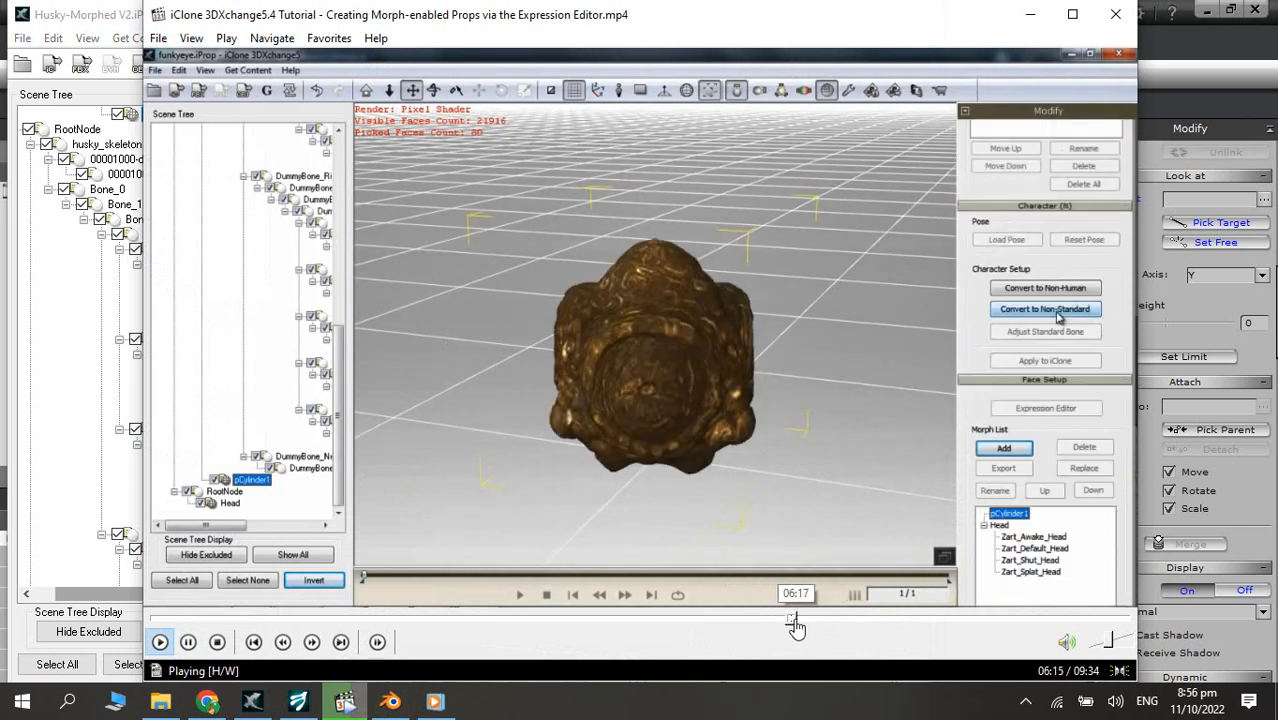
key(space)
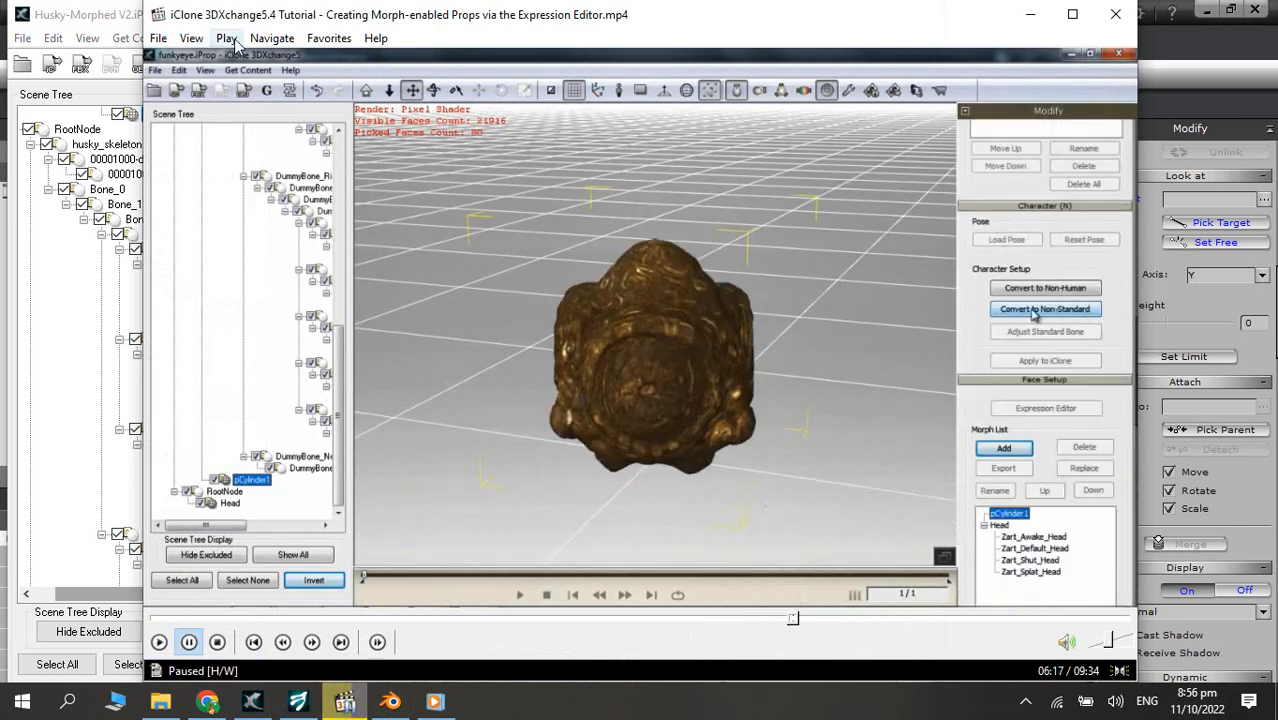
click(108, 40)
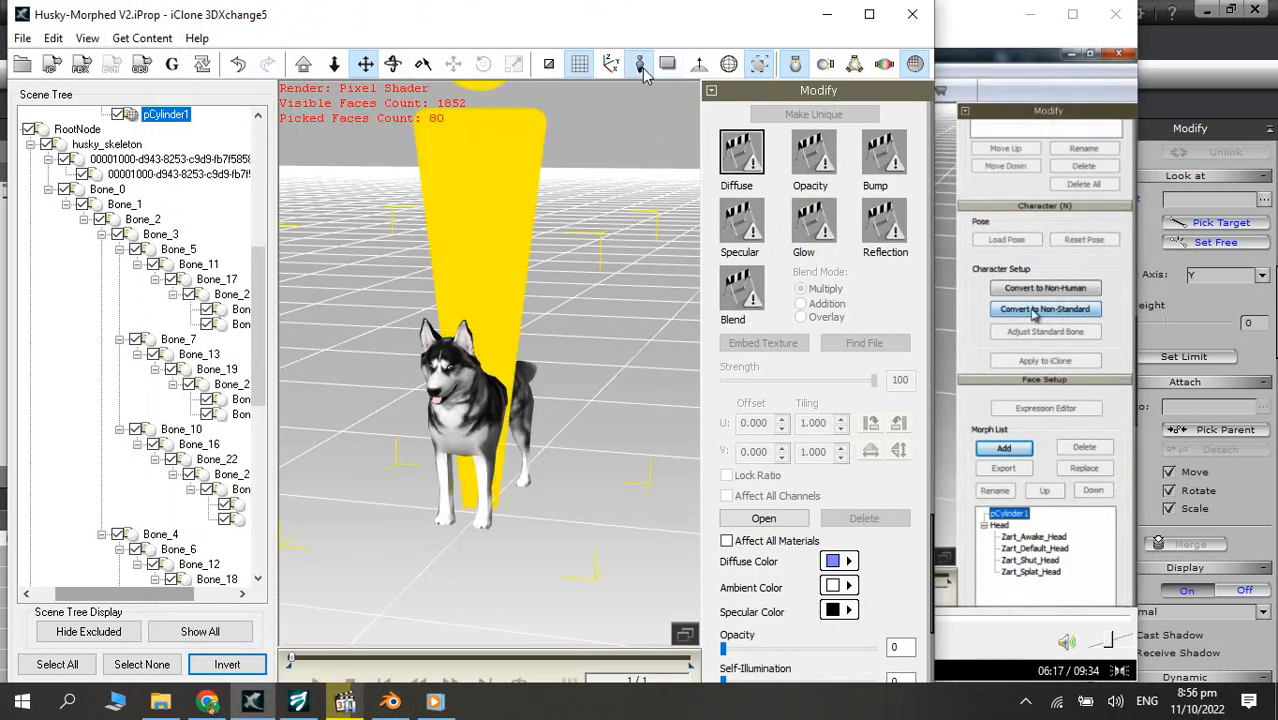
- Start converting the prop to a non-standard character, accepting the automatic renaming of duplicate nodes
drag(716, 125, 730, 588)
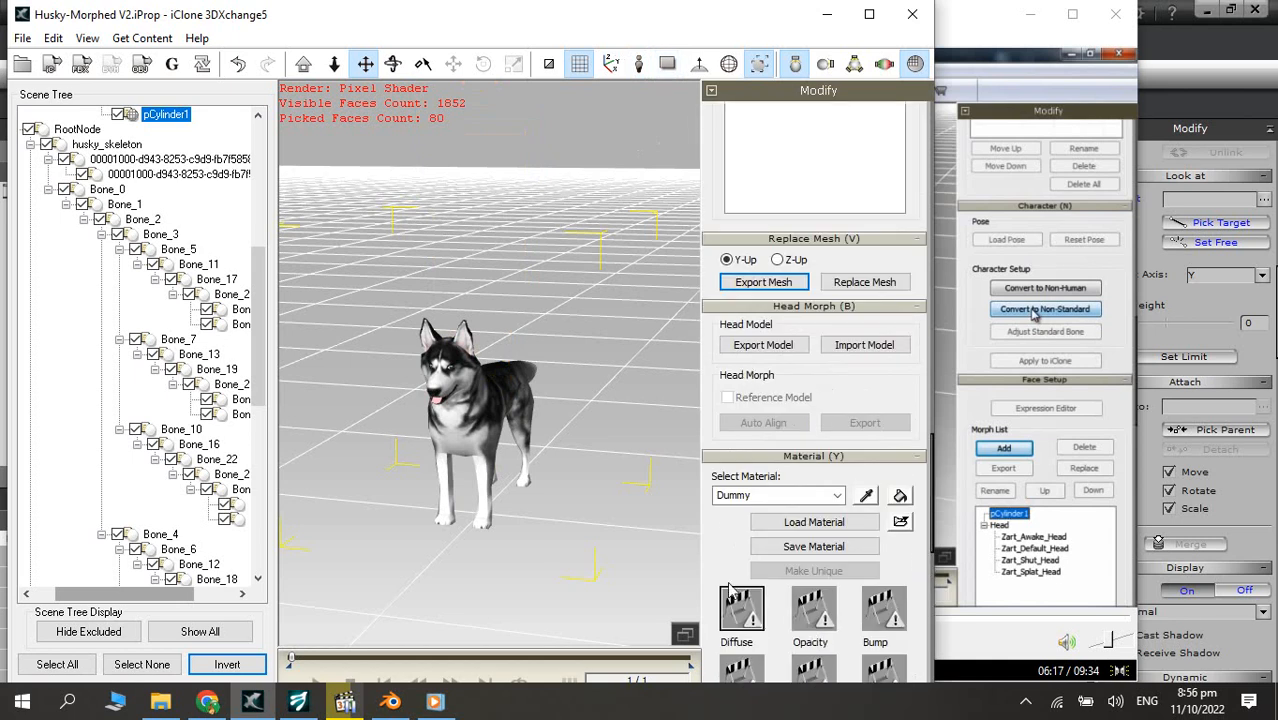
scroll(724, 300, up, 5)
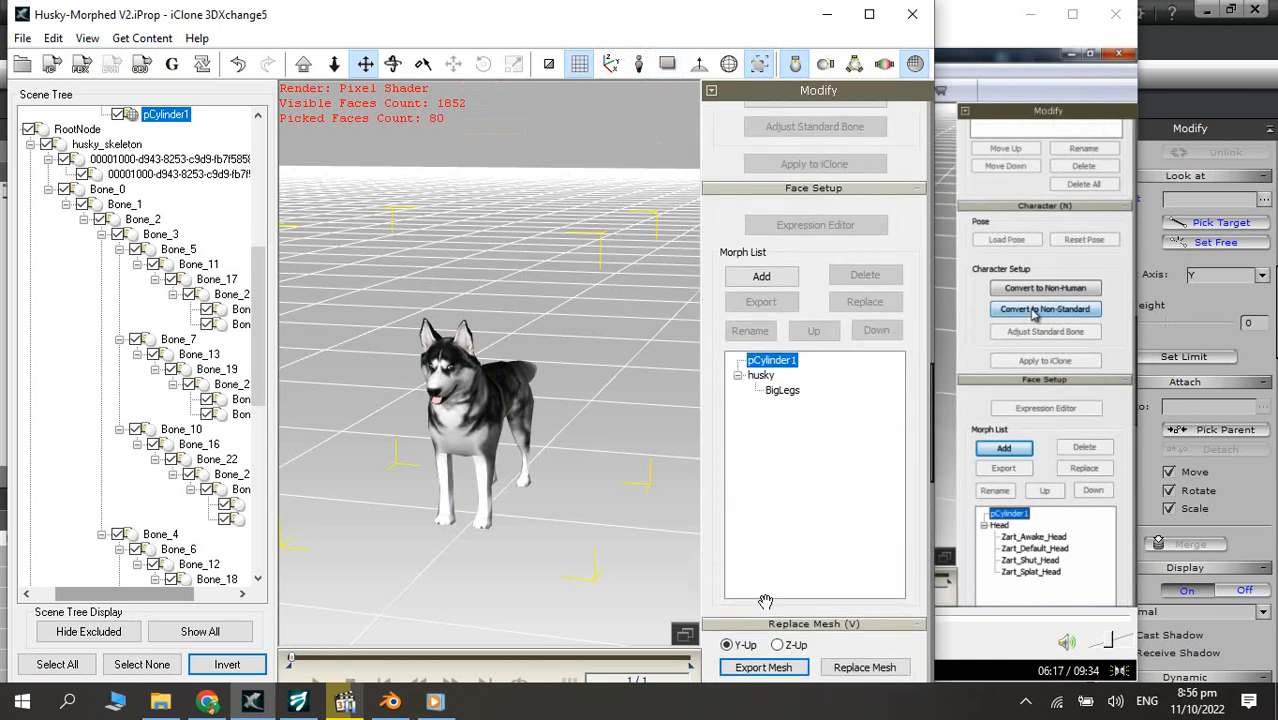
drag(721, 211, 724, 400)
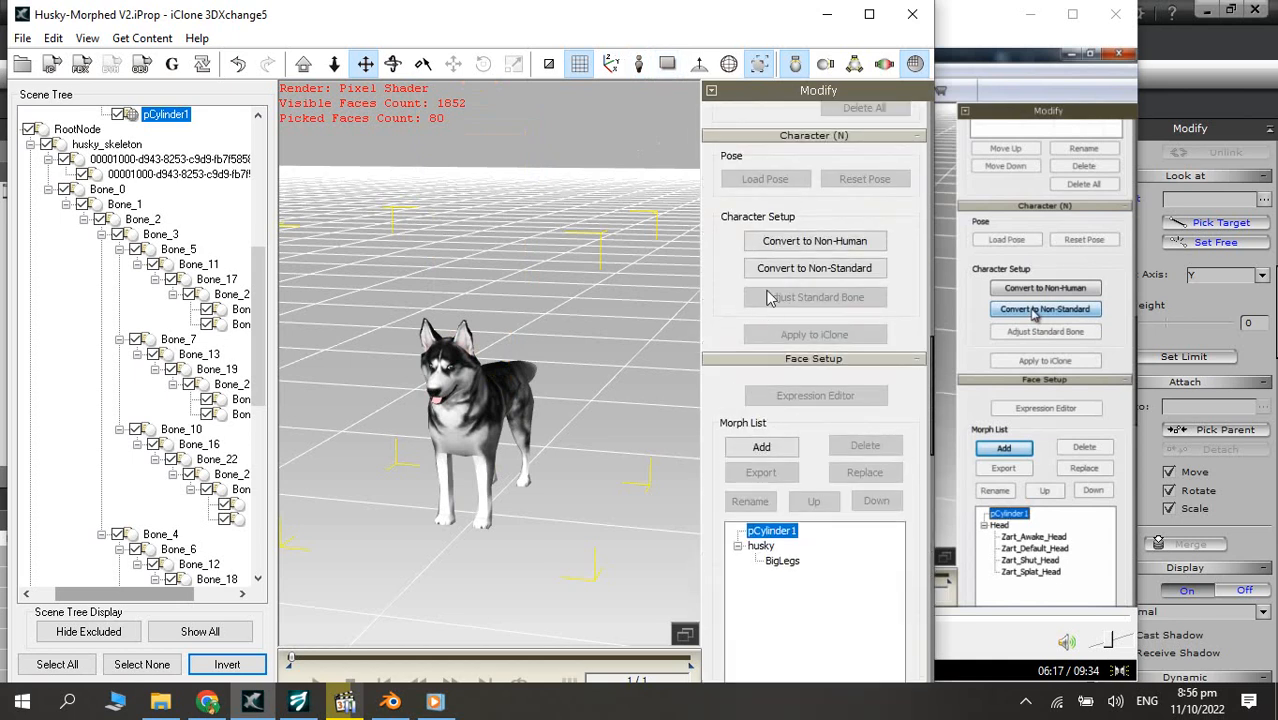
click(767, 281)
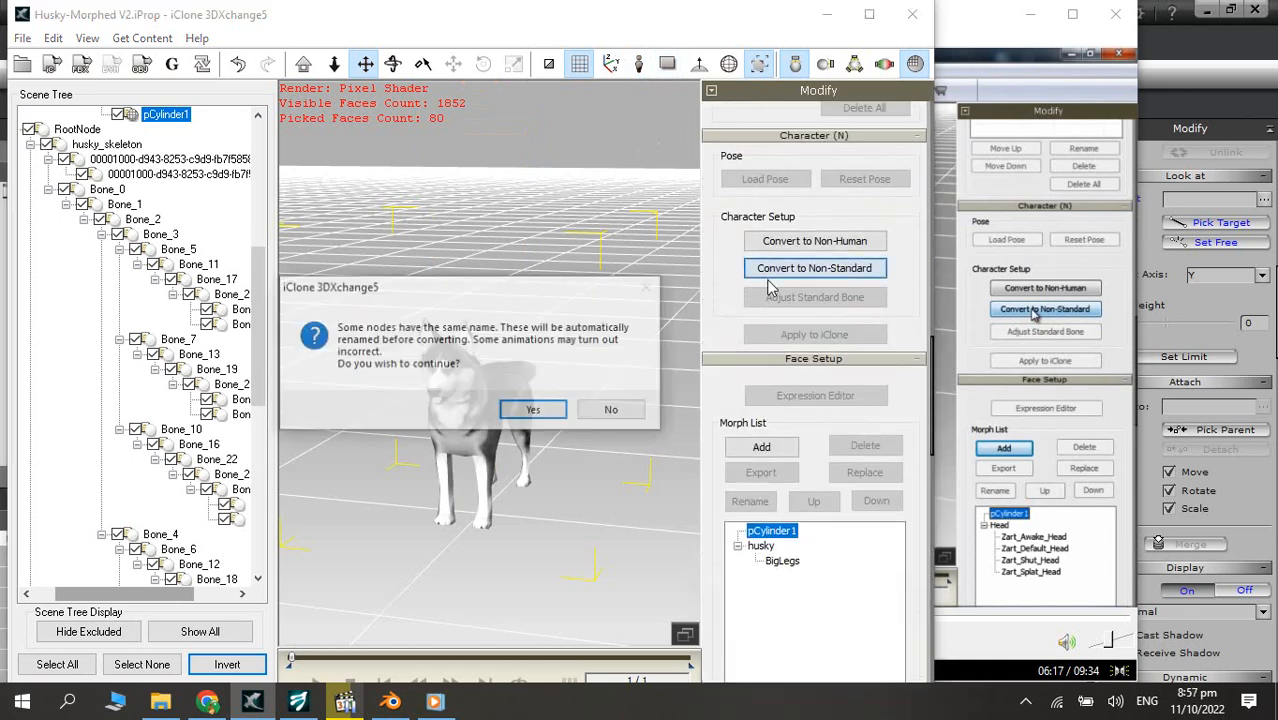
click(520, 411)
- Watch the tutorial's part on the bone characterization preset, pause it and return to 3DXchange5
key(alt+Tab)
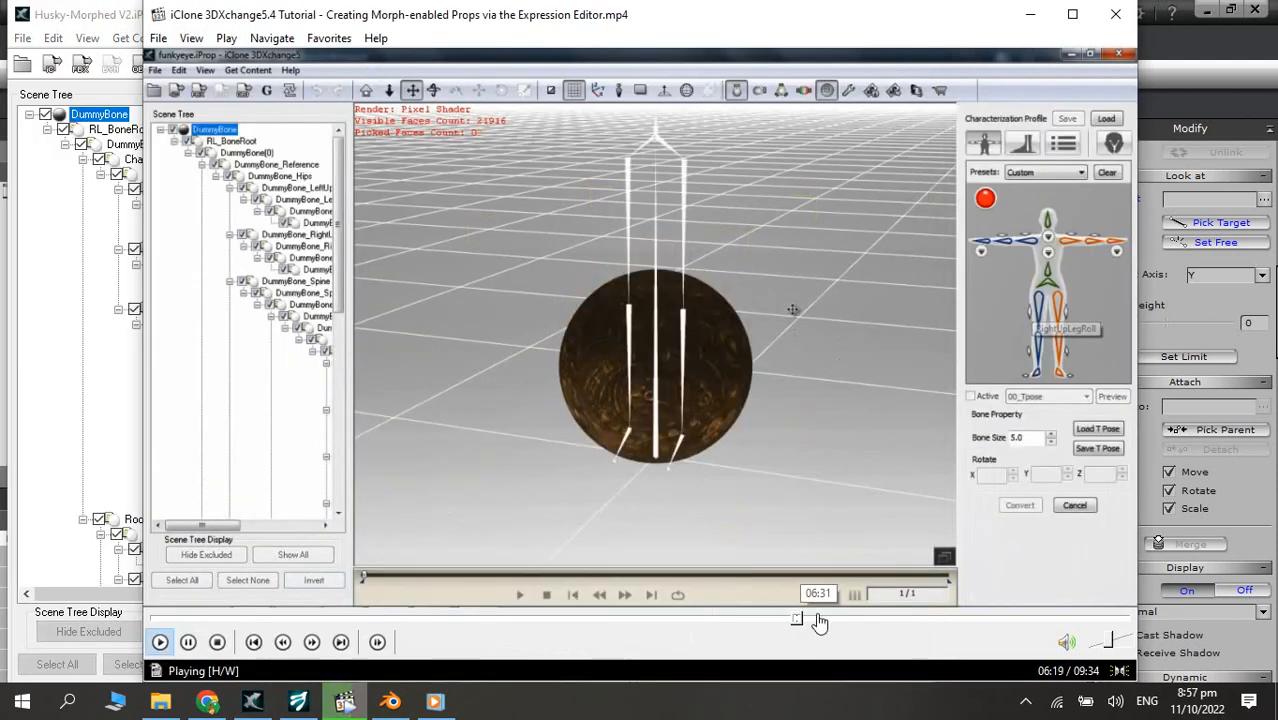
click(818, 622)
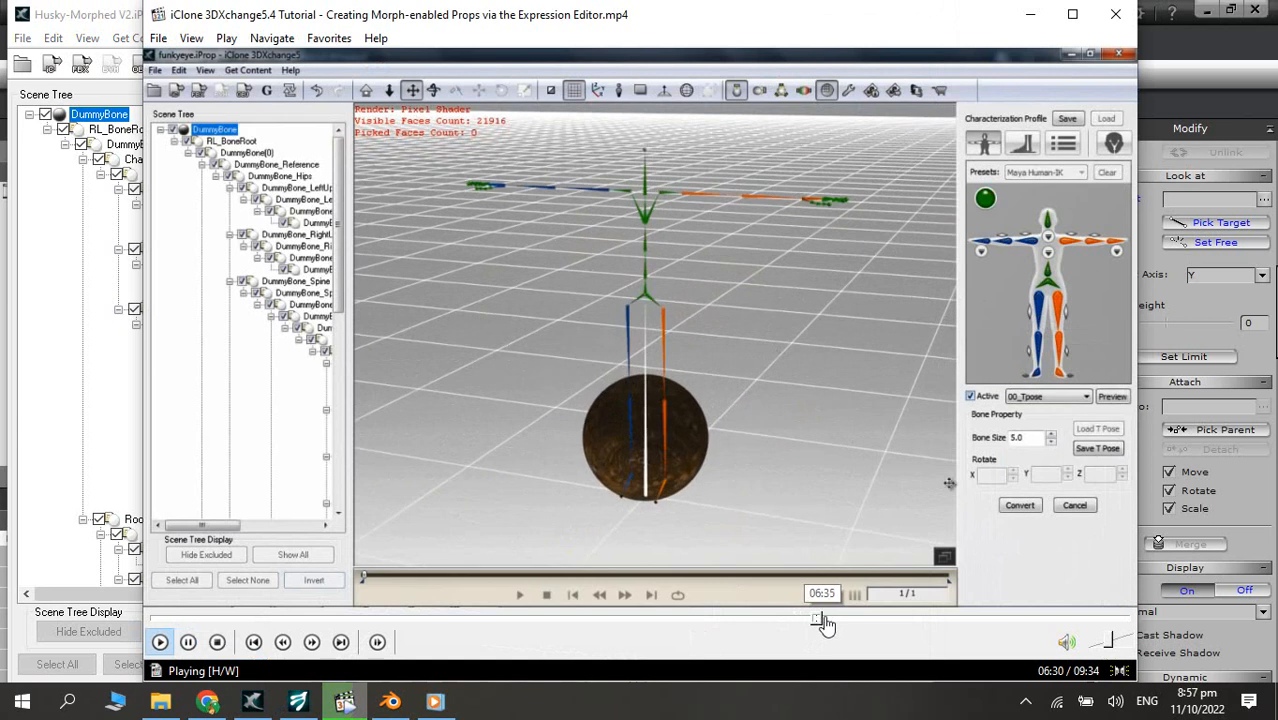
click(363, 350)
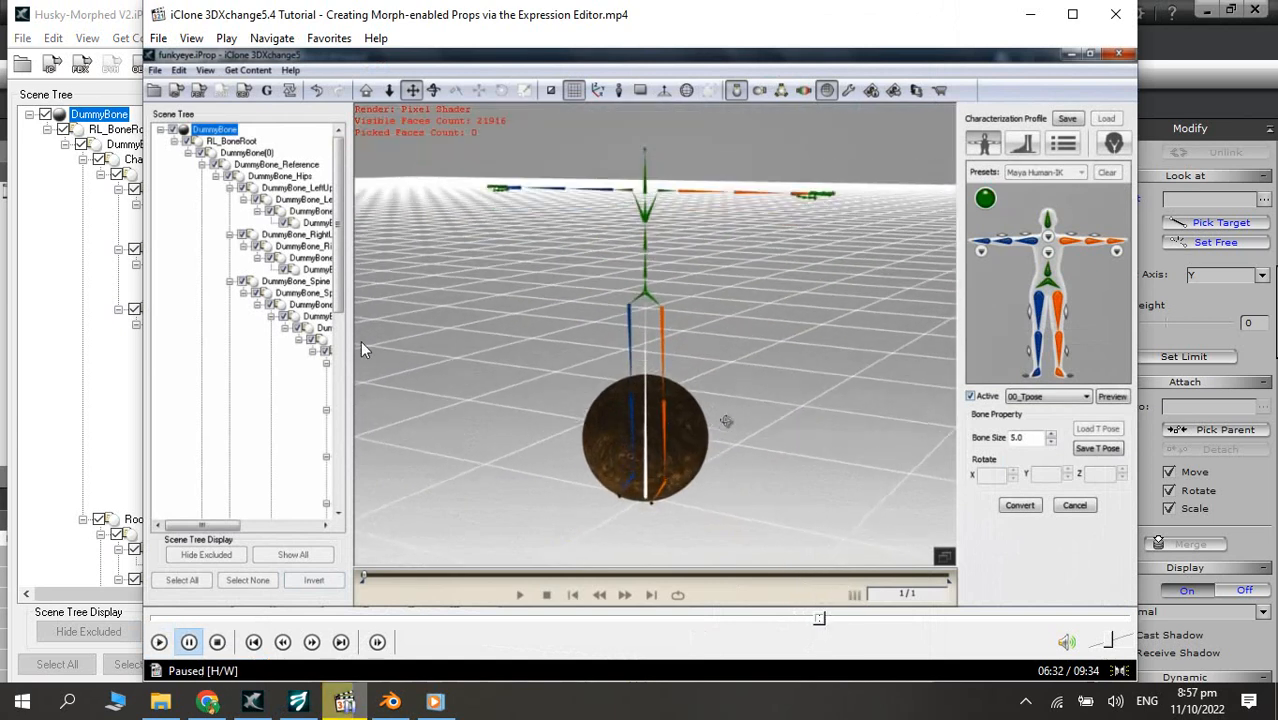
click(44, 24)
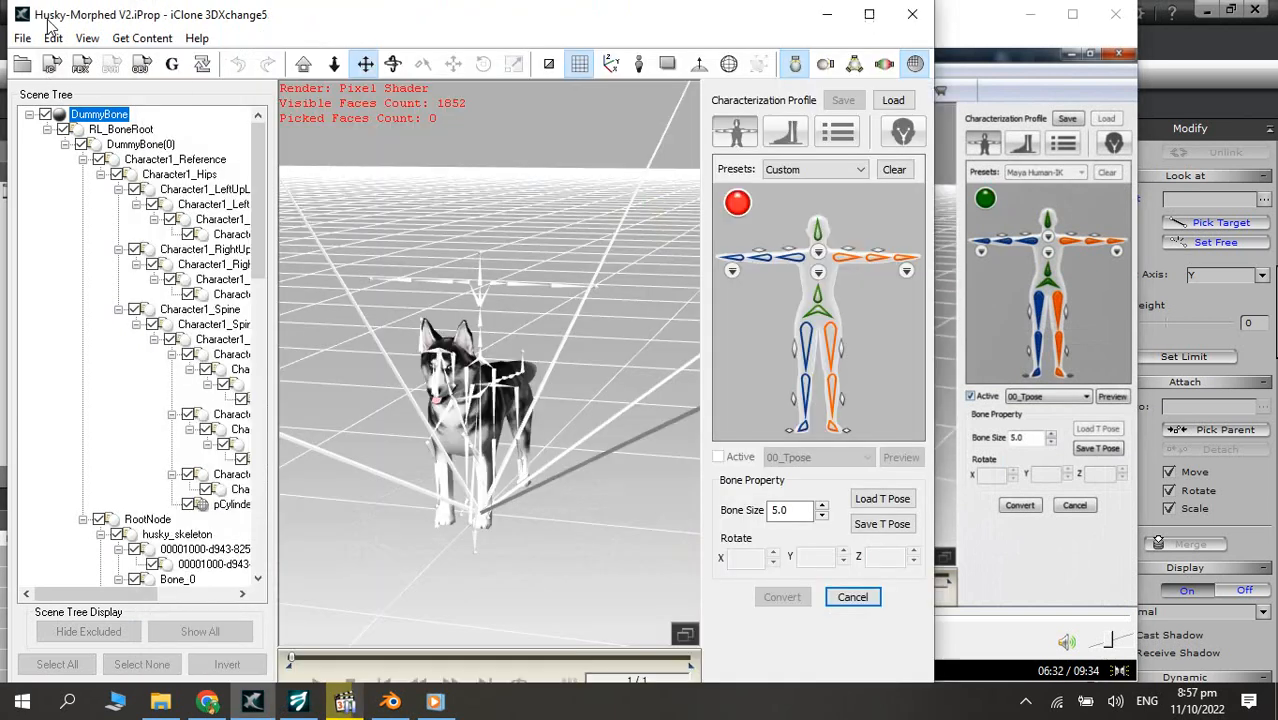
- Convert the dummy bones with the Maya Human-IK preset set active, checking the tutorial up to its Expression Editor part
click(790, 170)
click(793, 263)
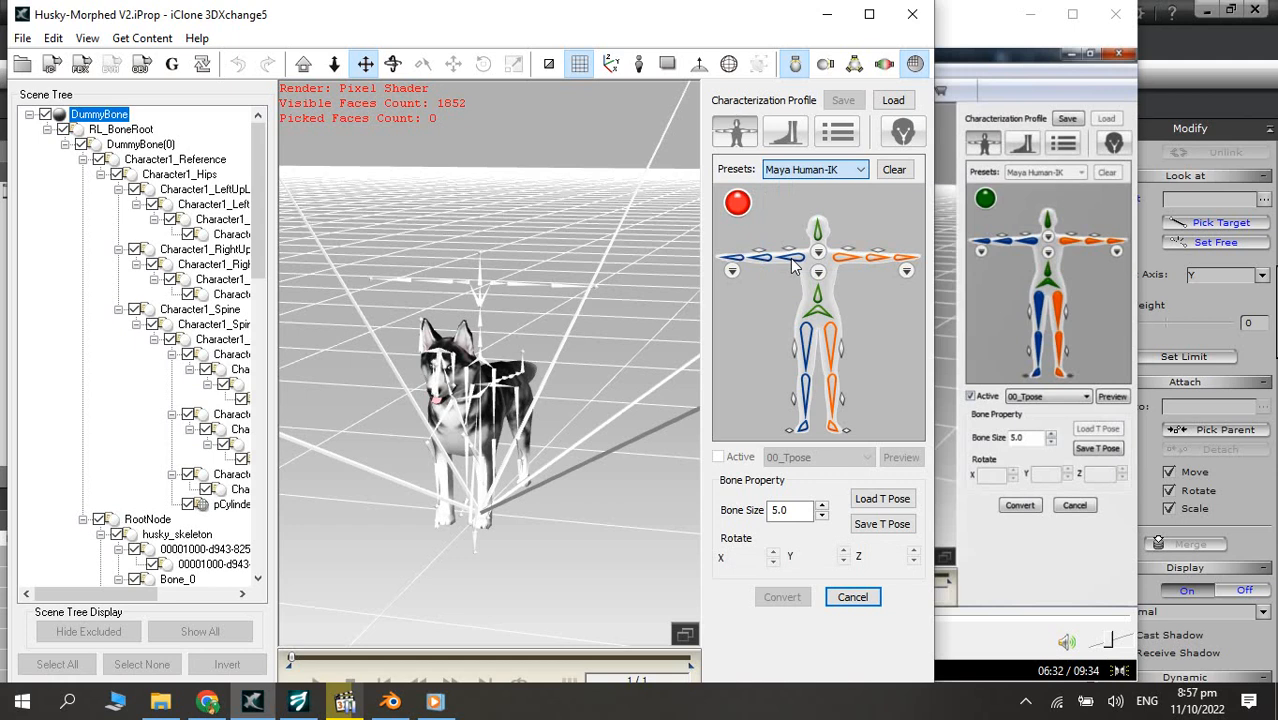
click(1010, 282)
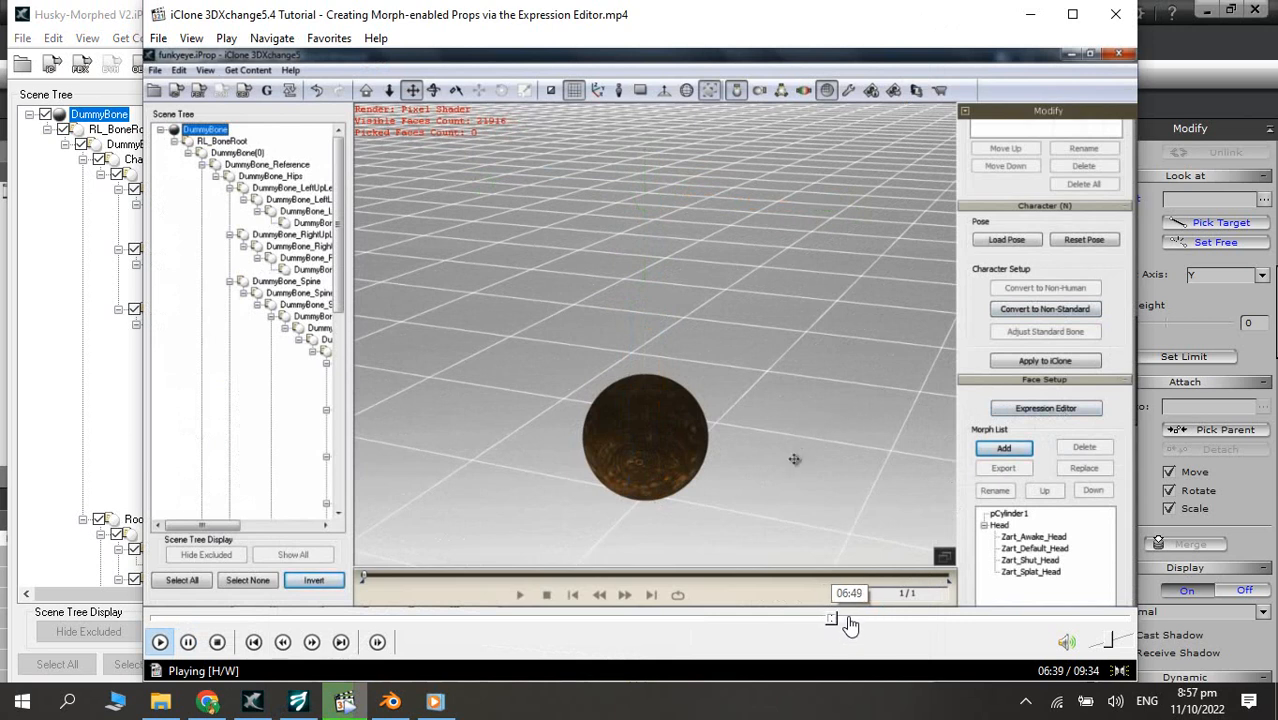
click(848, 620)
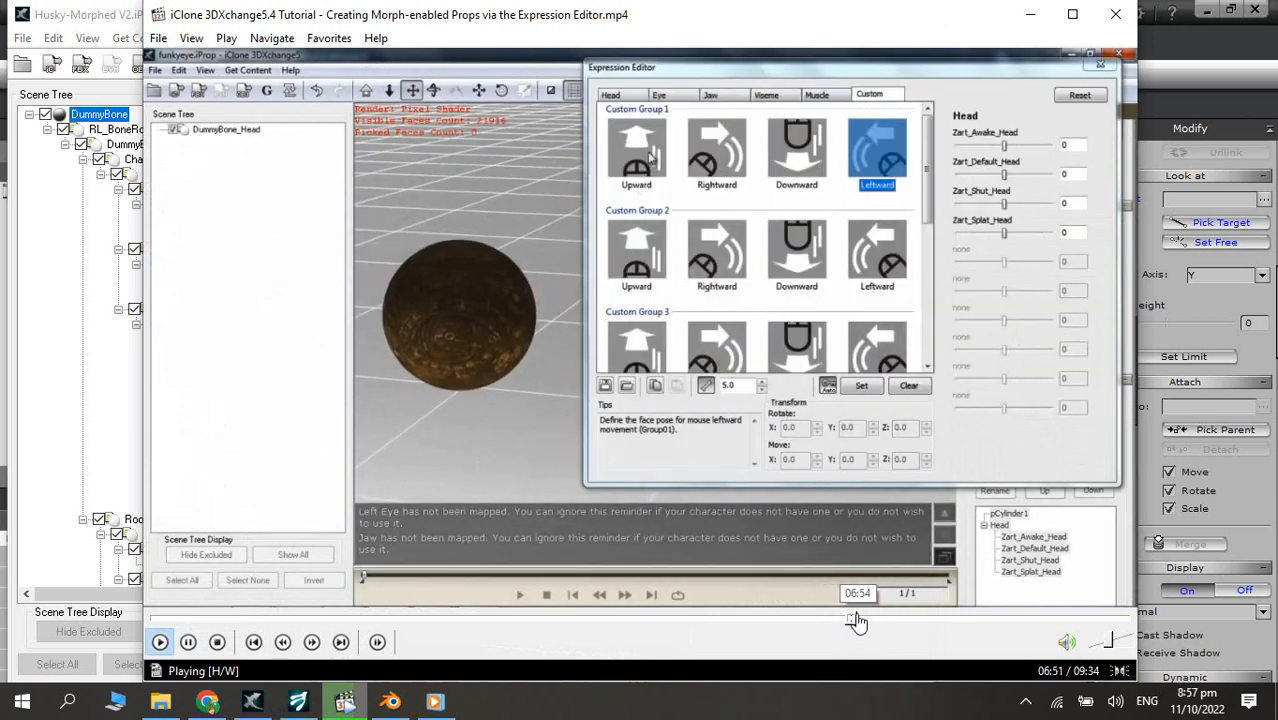
key(space)
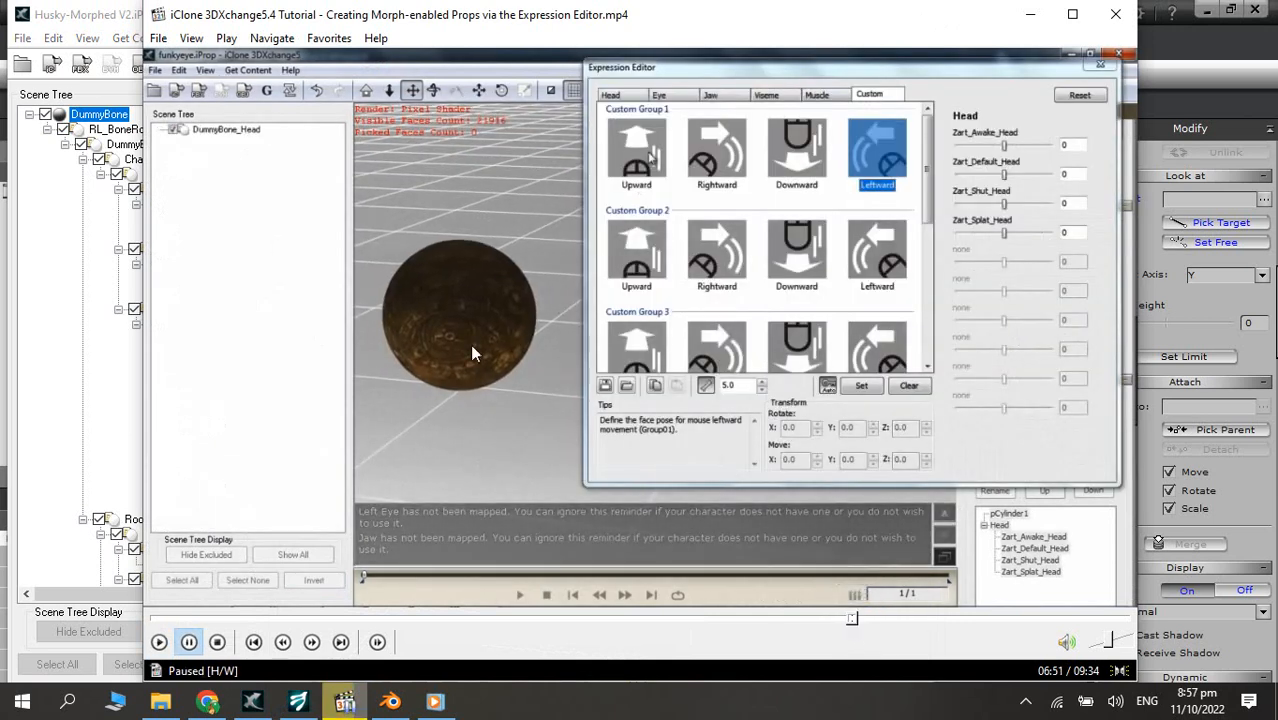
key(alt+Tab)
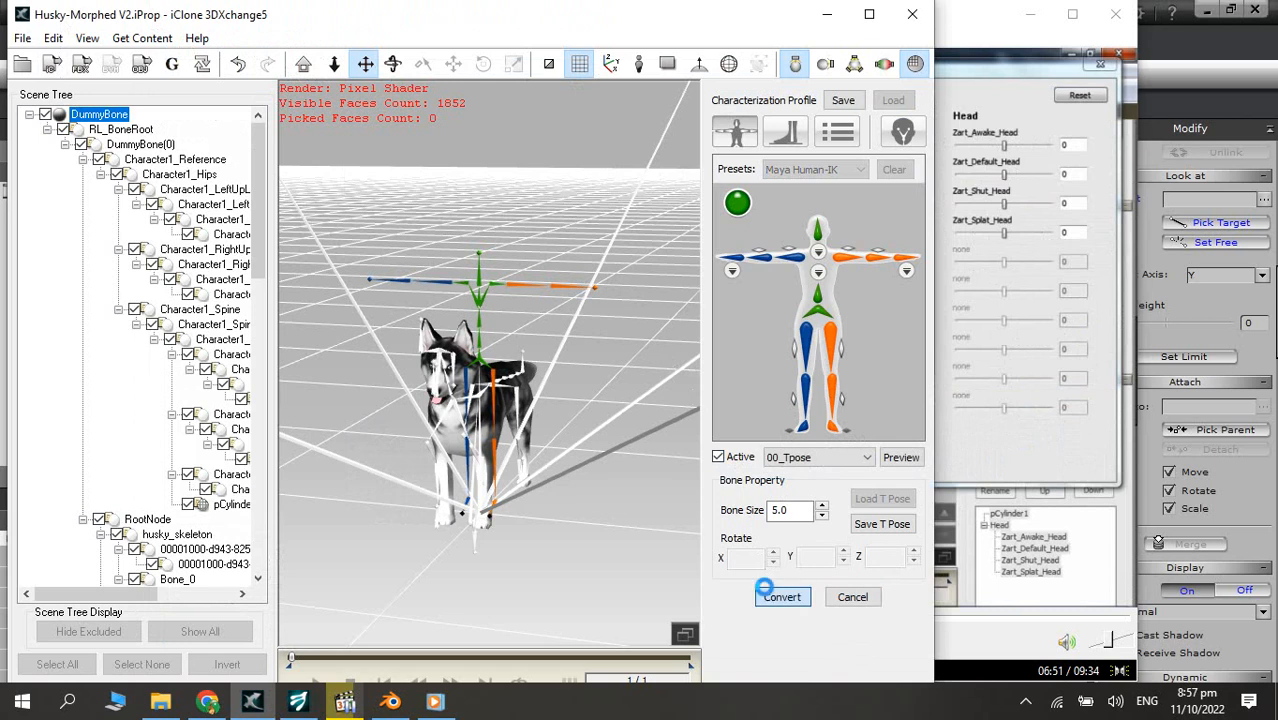
click(765, 595)
- In the Expression Editor, set BigLegs to 100 for the Upward expression of Custom Group 1 and store it
drag(718, 556, 756, 373)
click(788, 323)
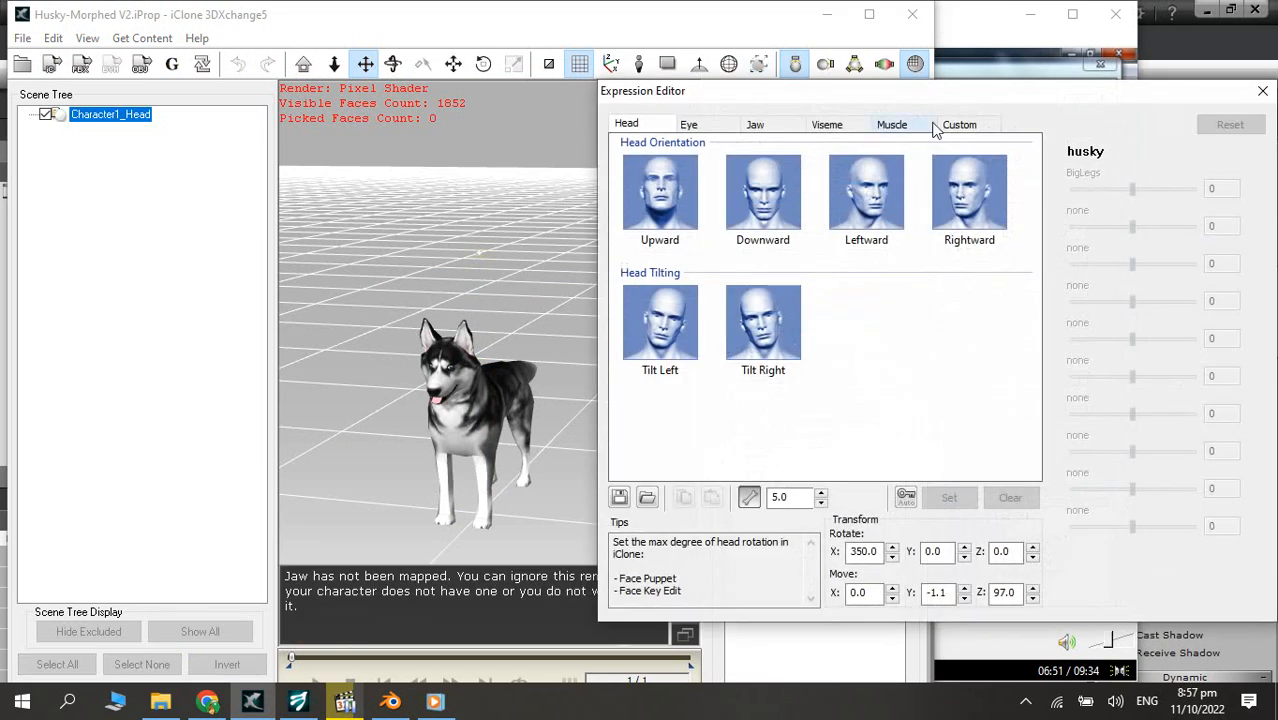
click(942, 127)
click(660, 195)
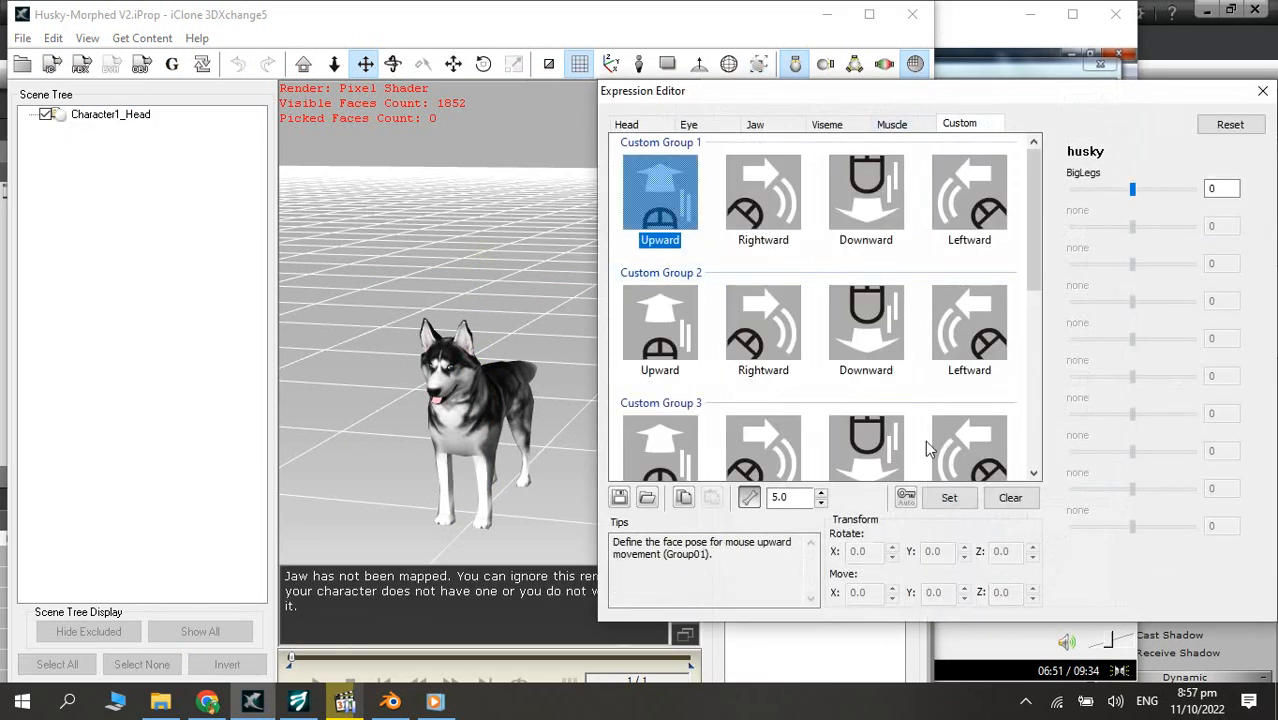
drag(1137, 197, 1235, 201)
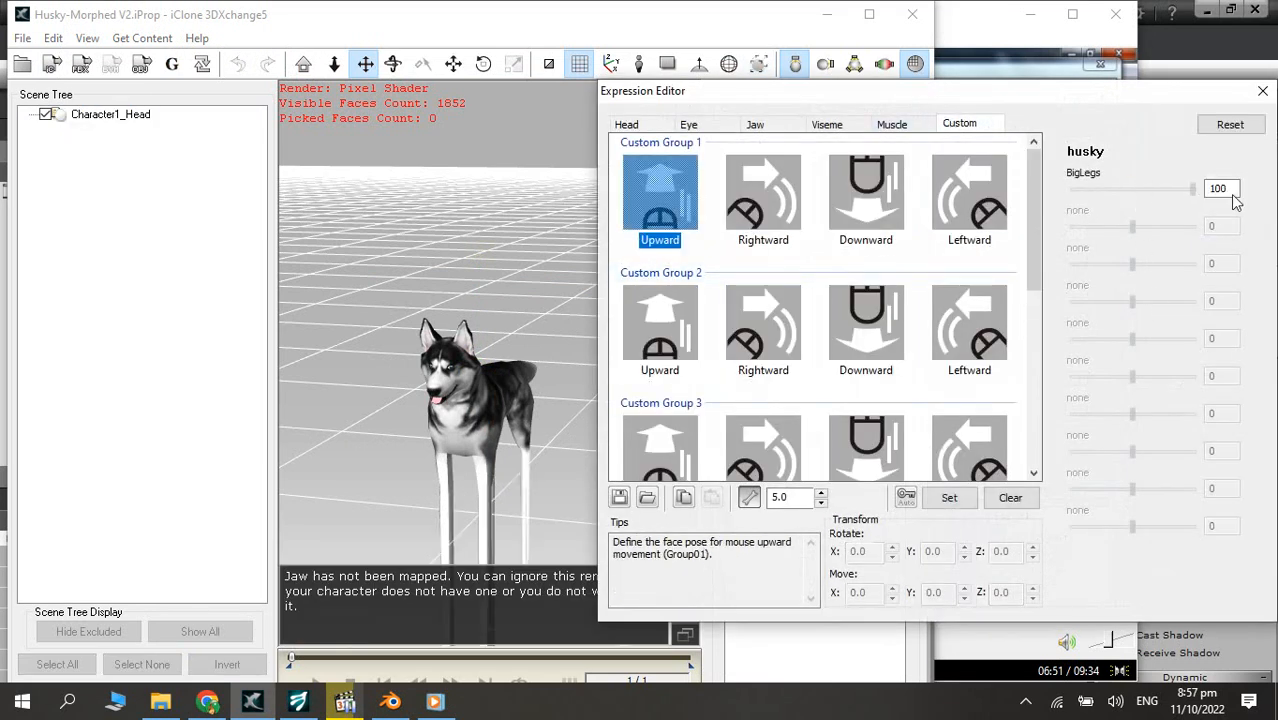
middle_drag(448, 340, 434, 90)
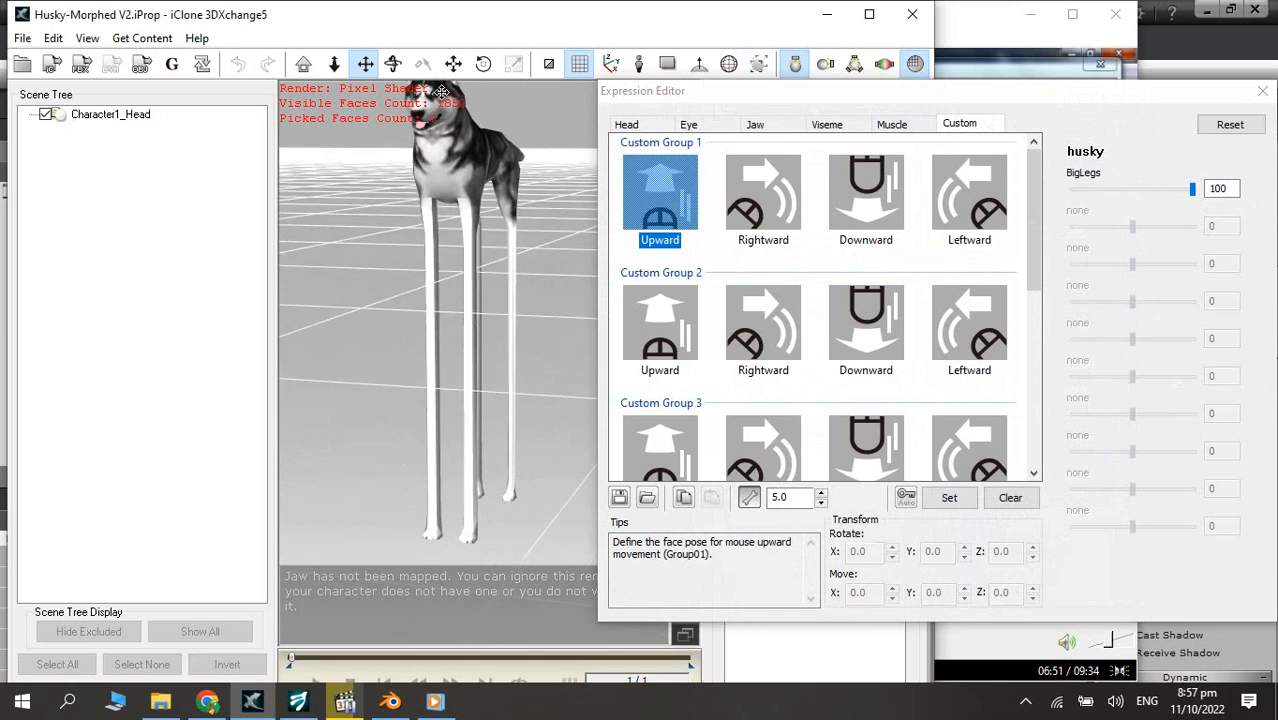
click(949, 497)
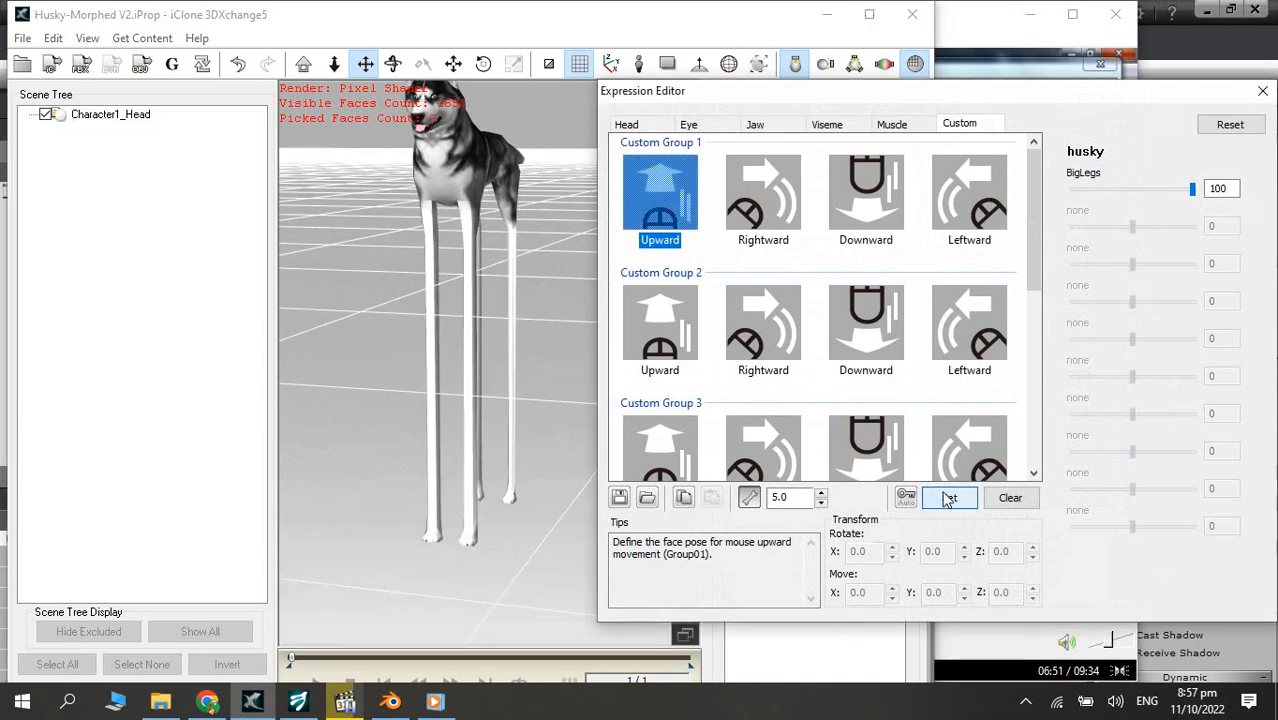
click(1261, 92)
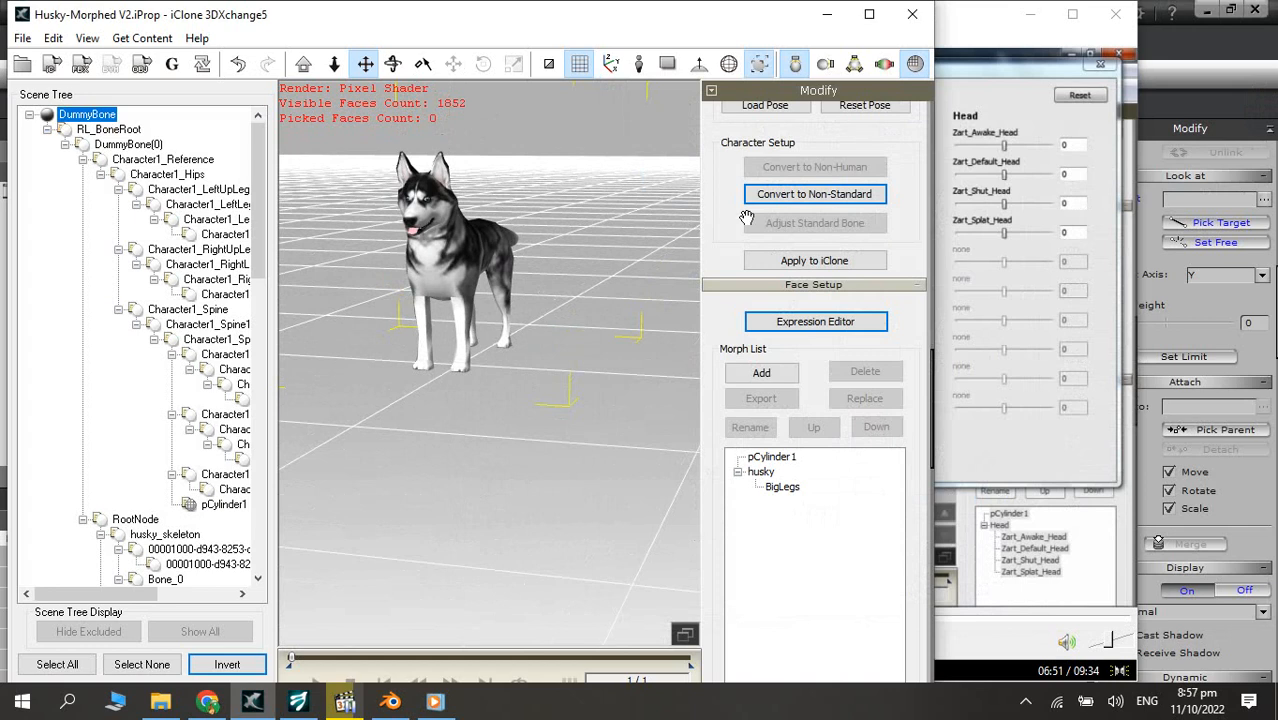
- Export the non-standard character with its geometry file named Husky-Morphed Final to the default iClone content folder
click(22, 38)
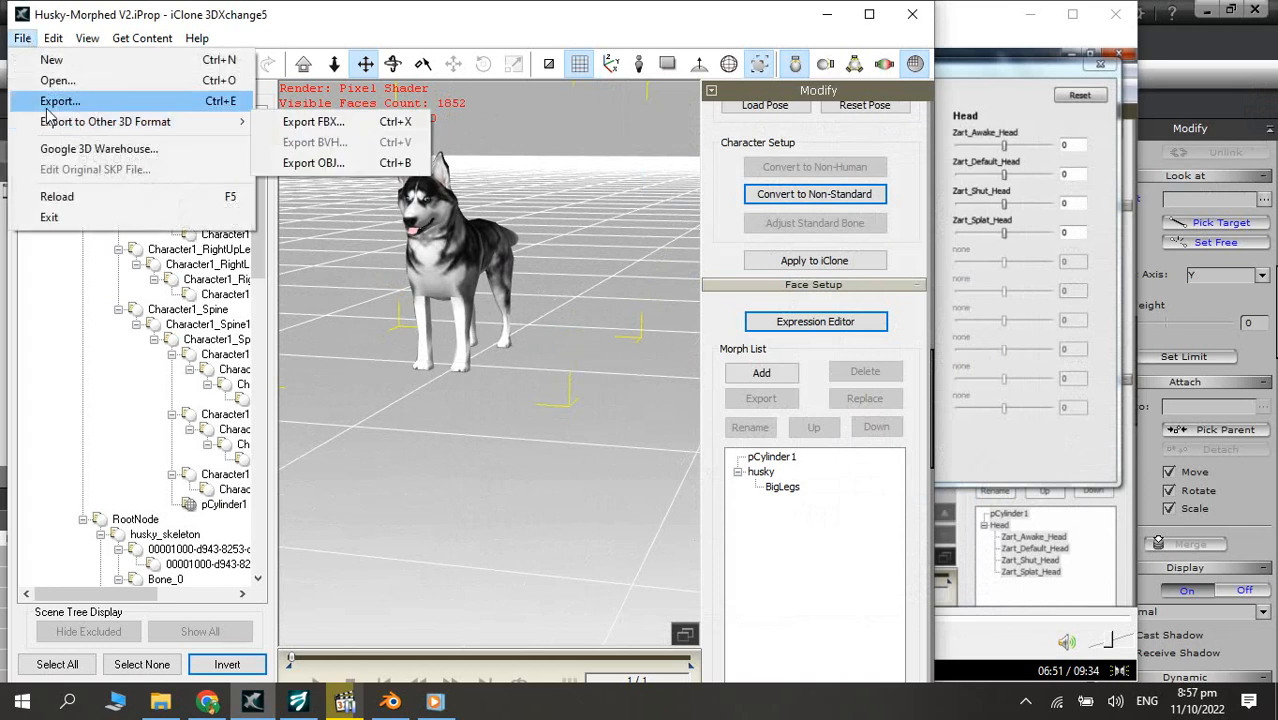
click(84, 124)
click(551, 153)
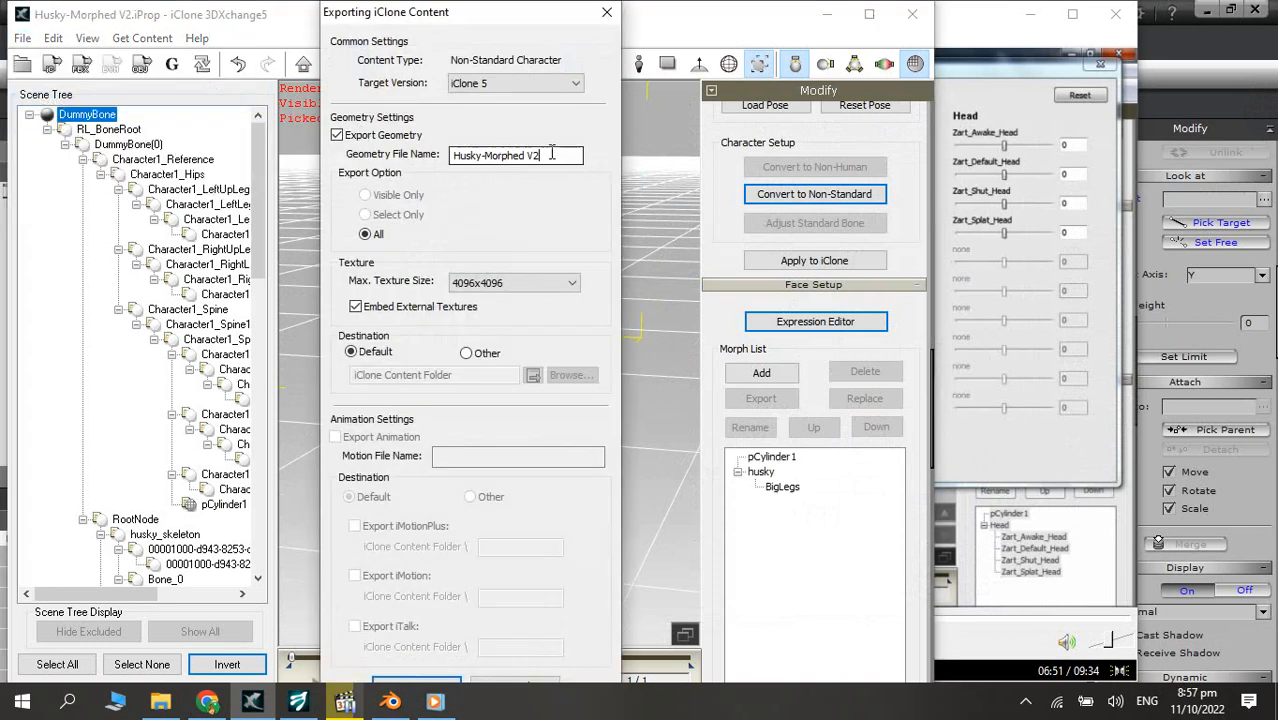
text(Fi)
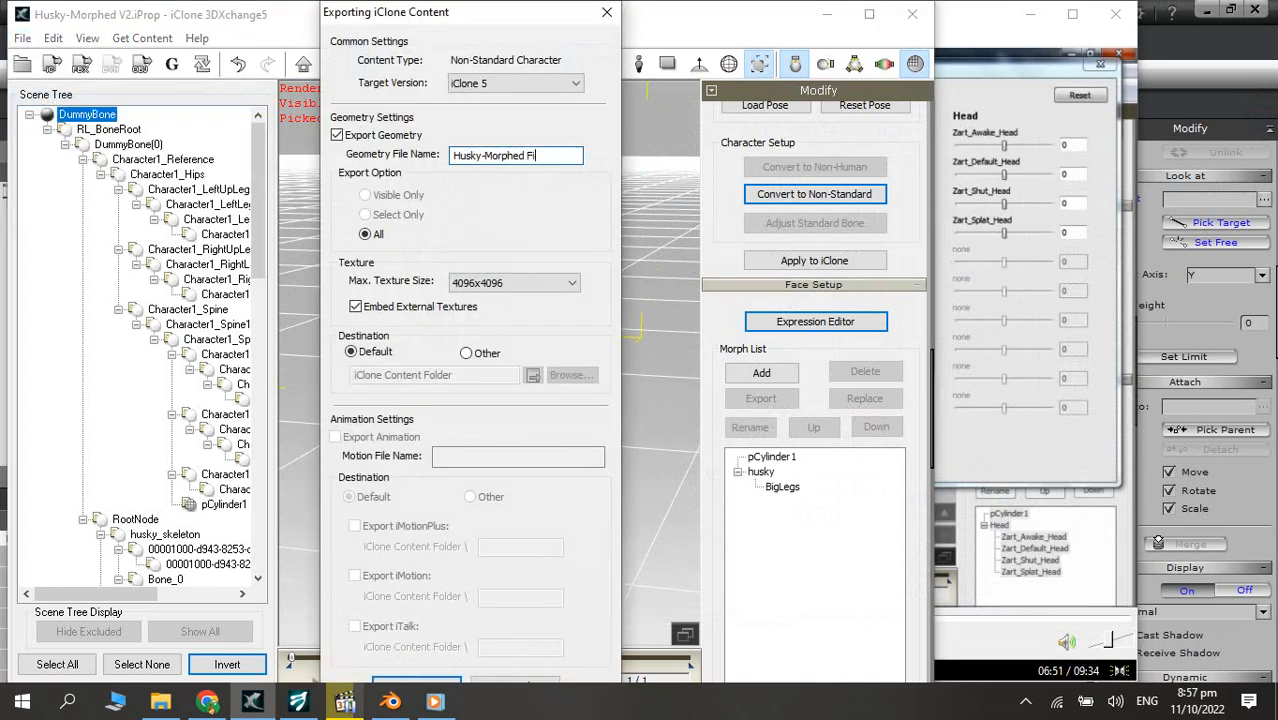
text(nal)
click(420, 681)
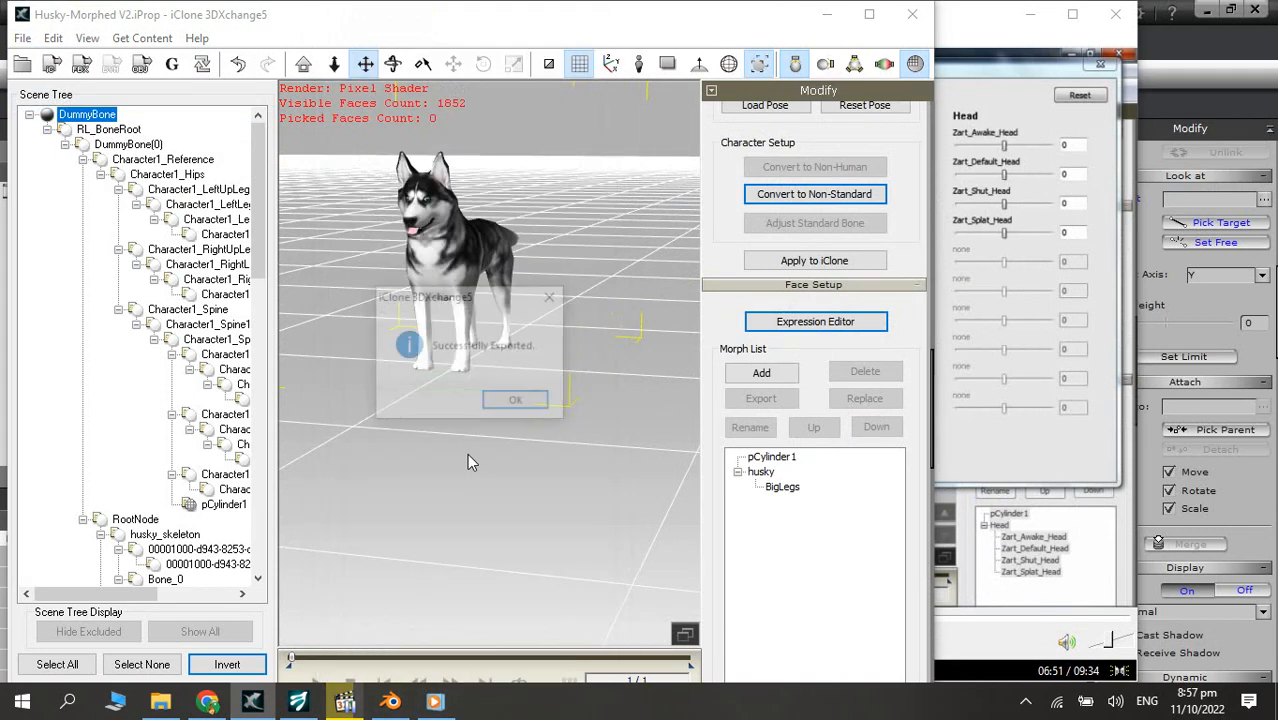
click(514, 402)
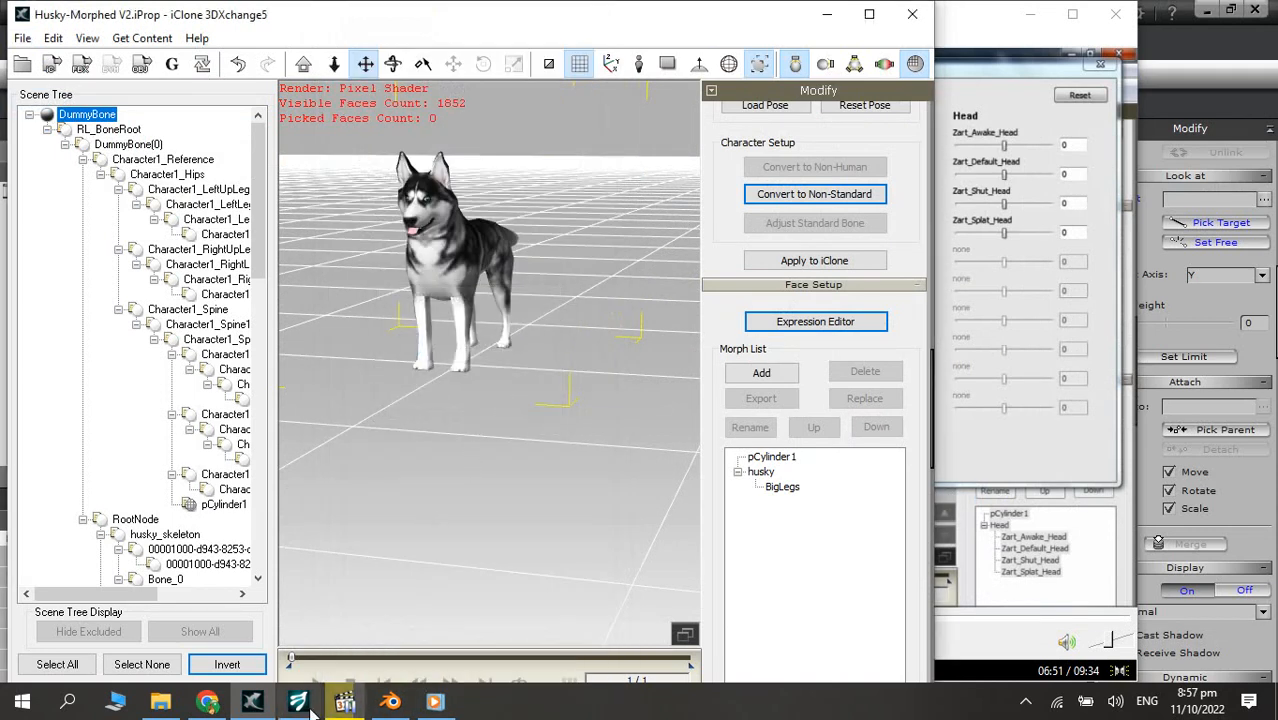
- Switch to iClone and look through the custom props for the exported husky
click(345, 701)
click(247, 393)
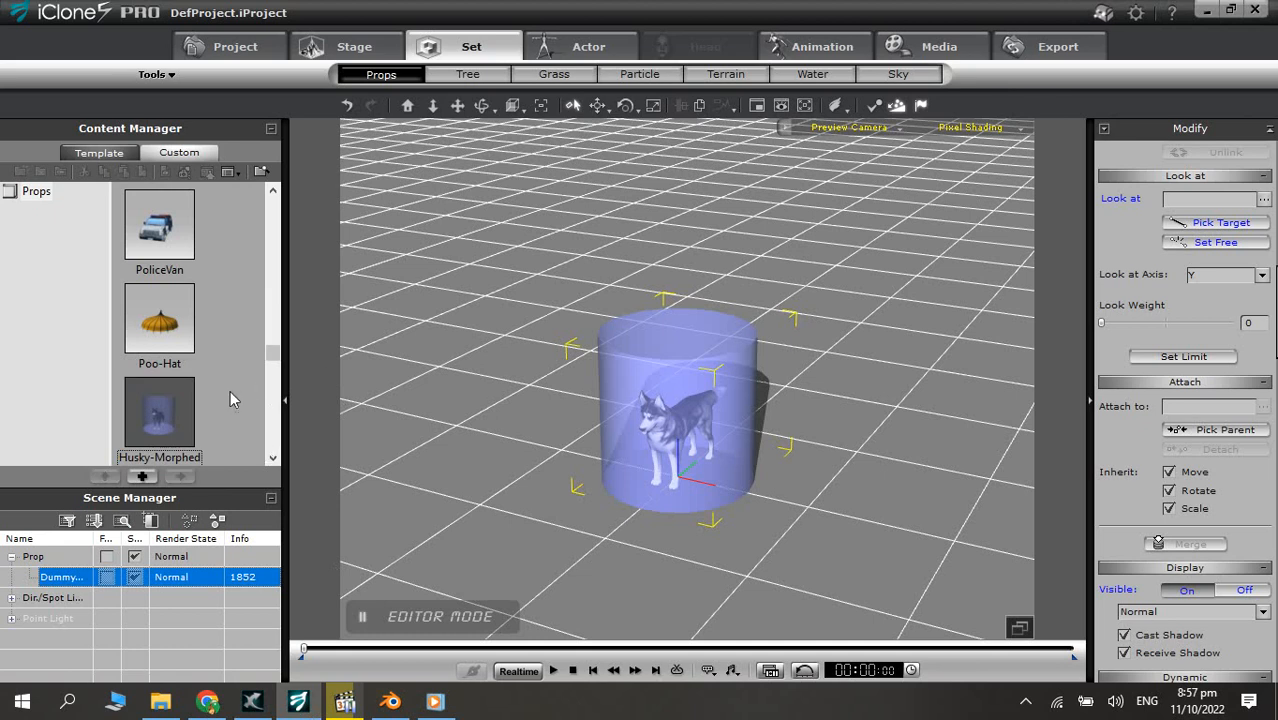
right_click(230, 400)
click(230, 372)
right_click(230, 373)
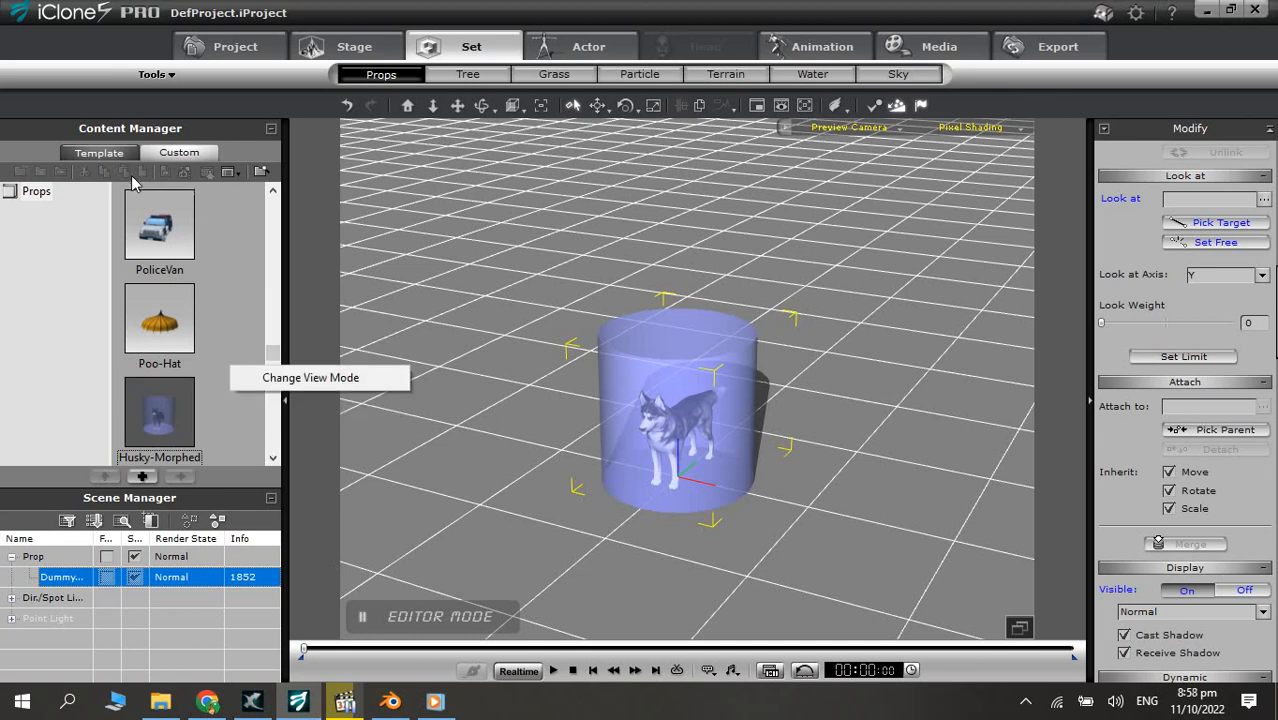
click(165, 152)
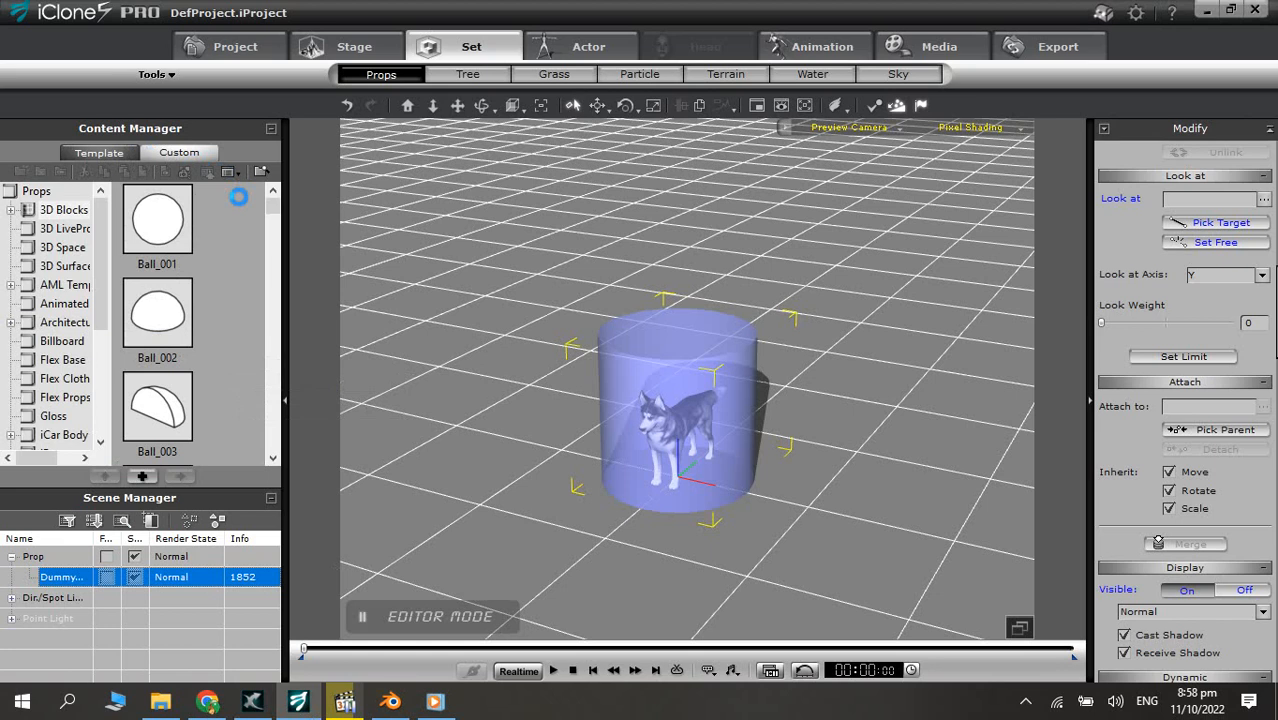
drag(271, 205, 273, 243)
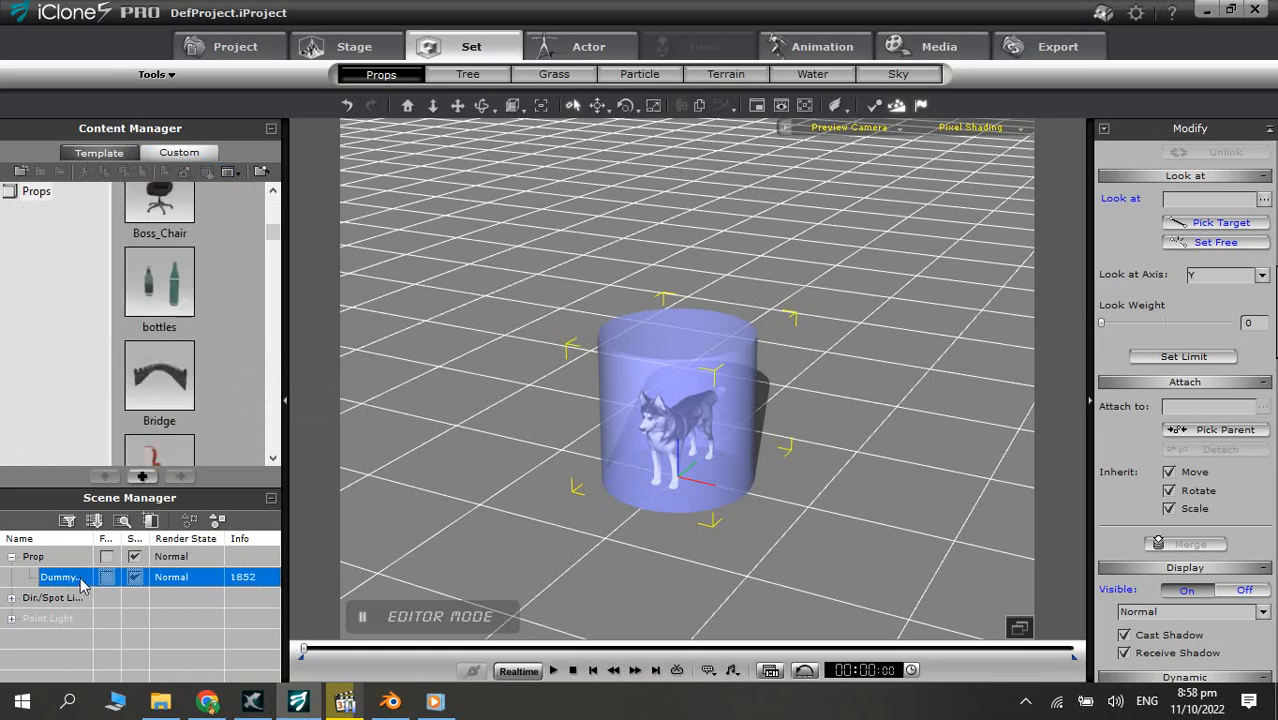
- Load the 0_Empty Stage project without saving the current one
click(208, 48)
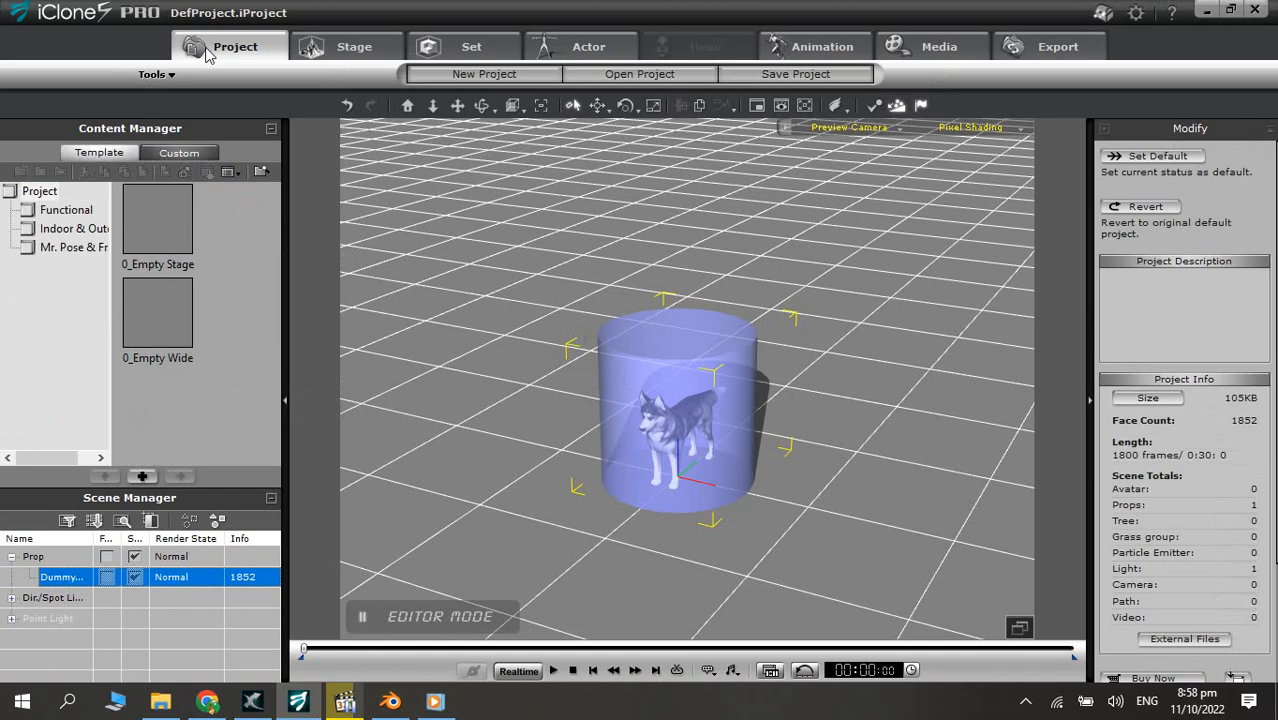
double_click(140, 232)
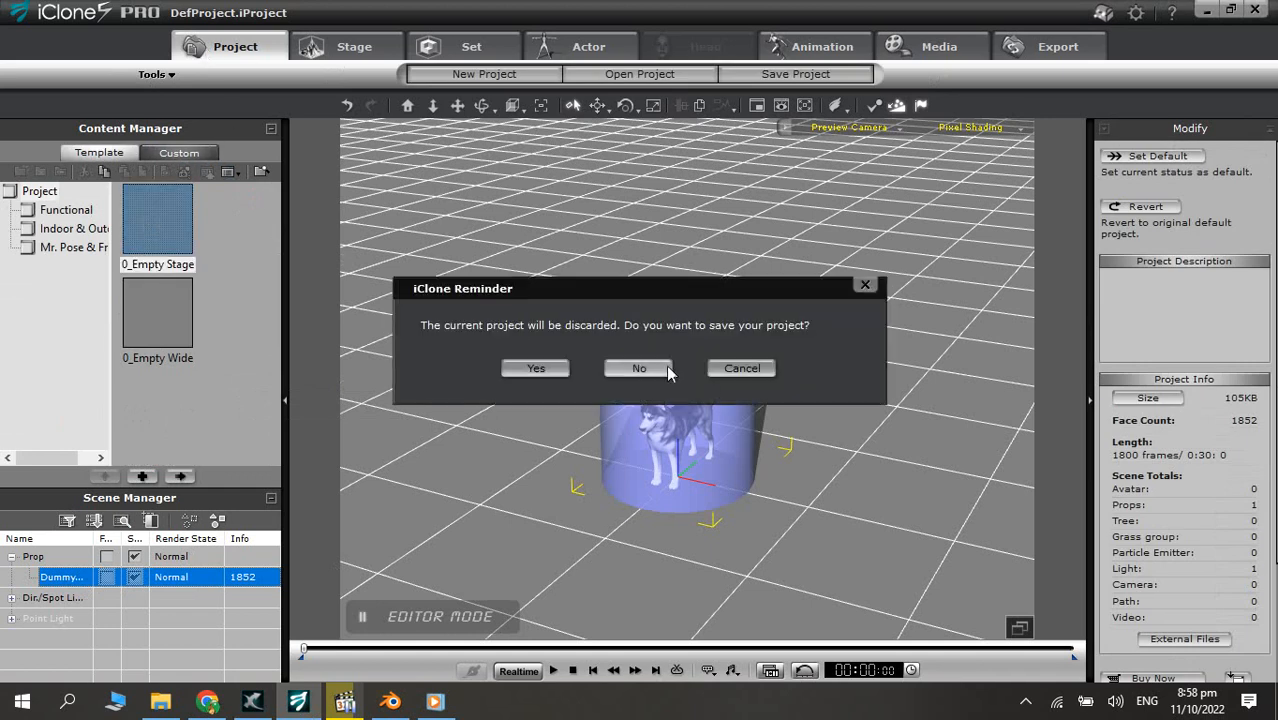
click(637, 369)
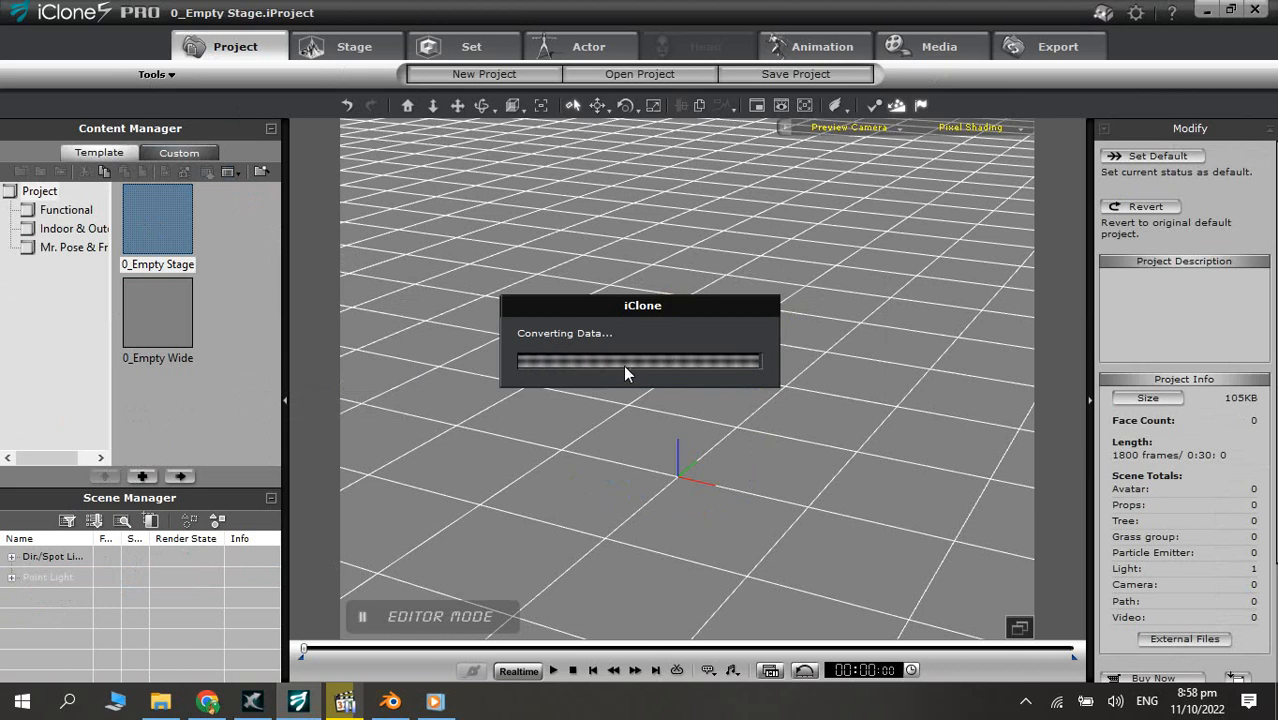
- Search the custom props around the Husky-Morphed entries for the exported final husky
click(450, 40)
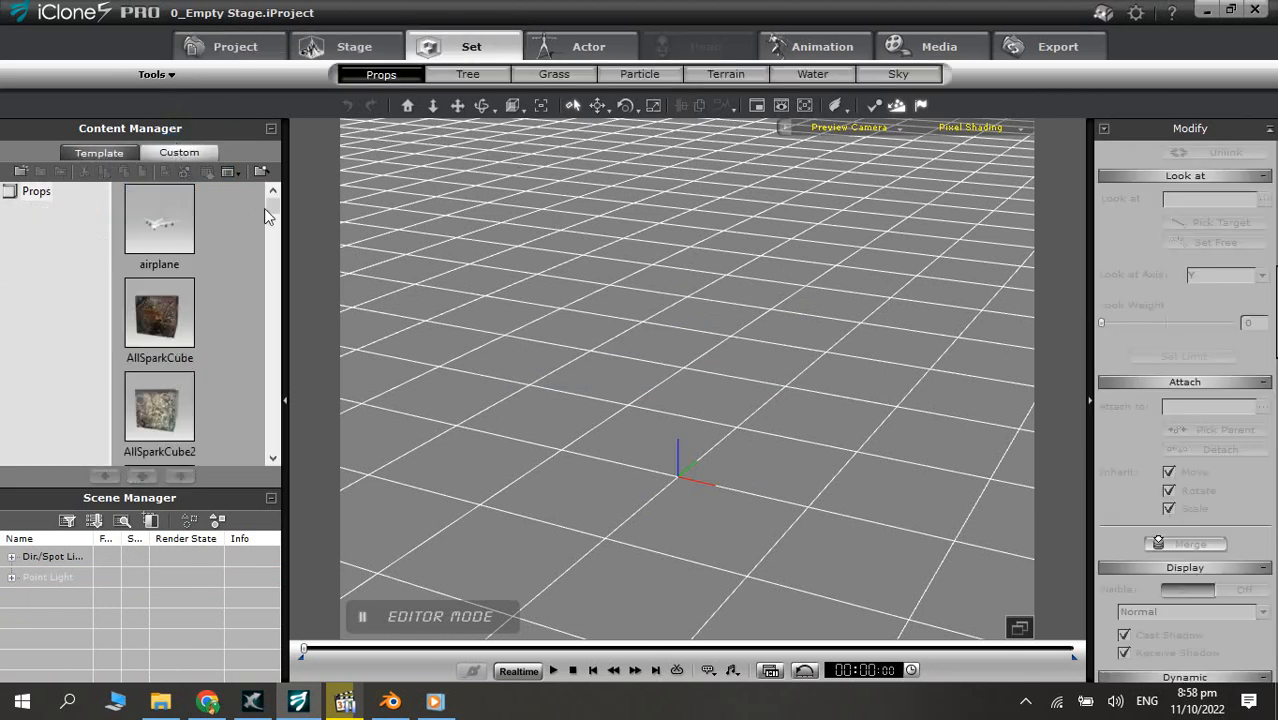
drag(273, 220, 266, 328)
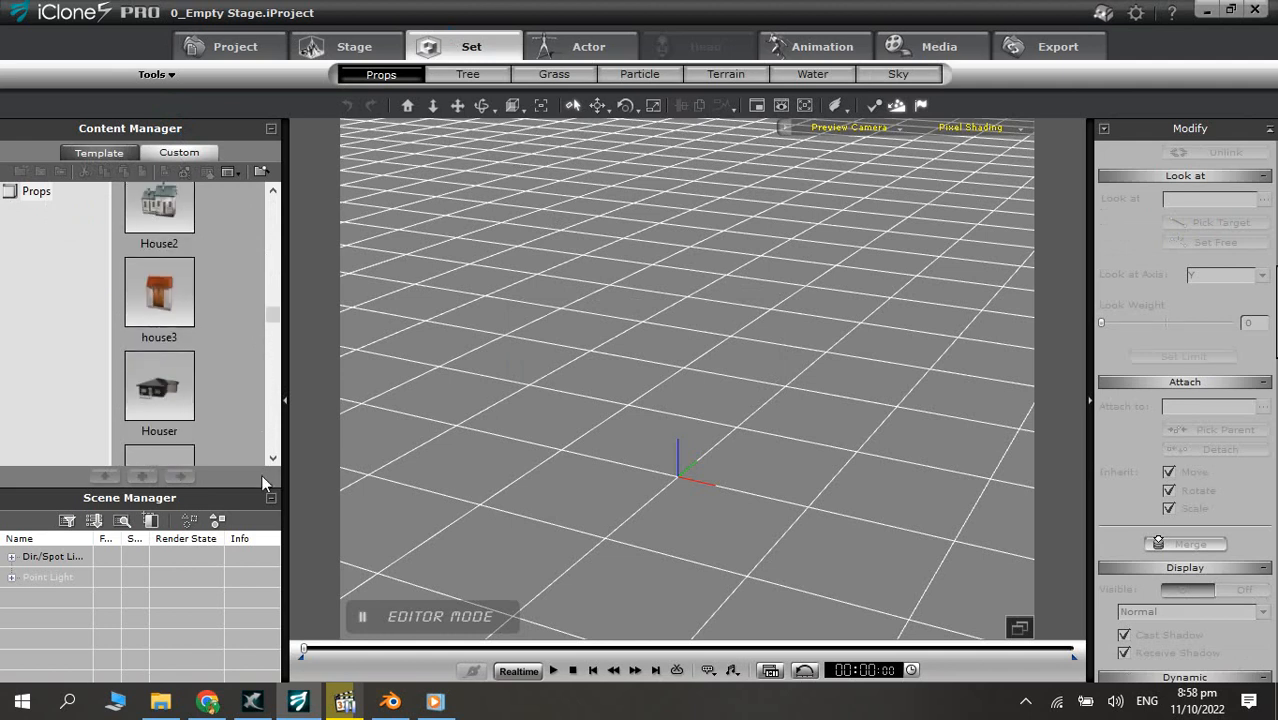
drag(272, 462, 272, 462)
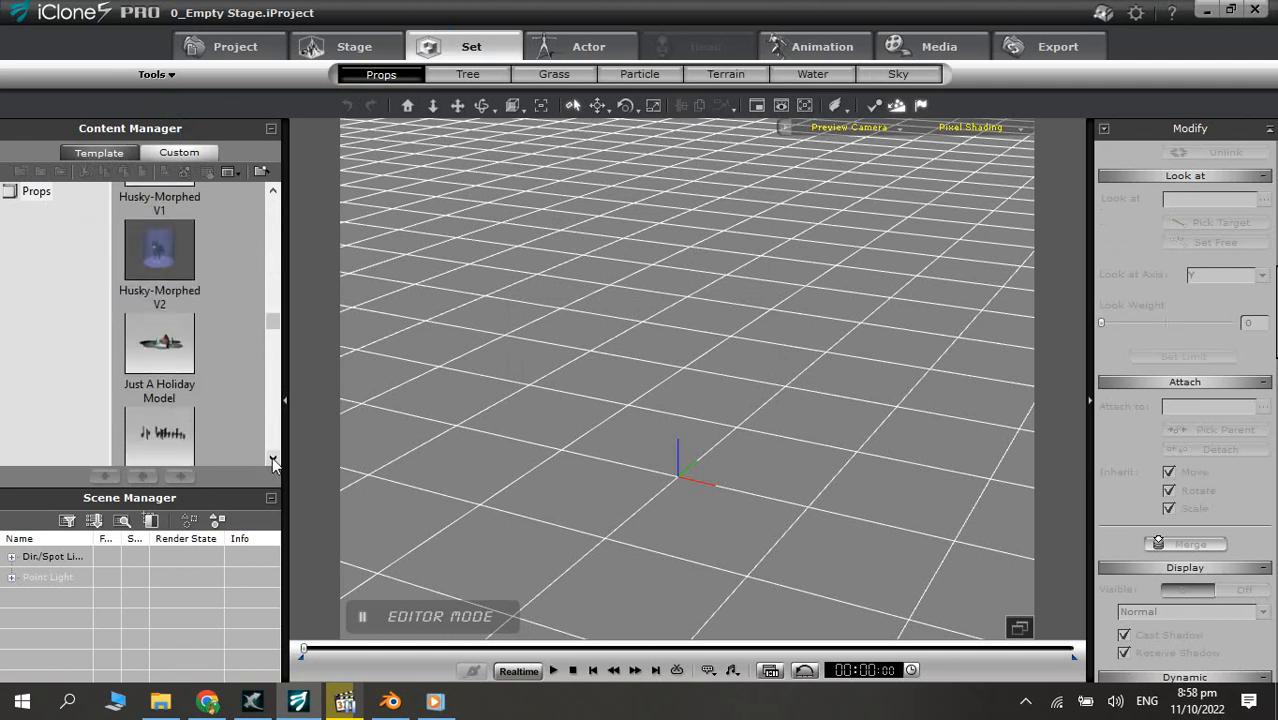
click(274, 193)
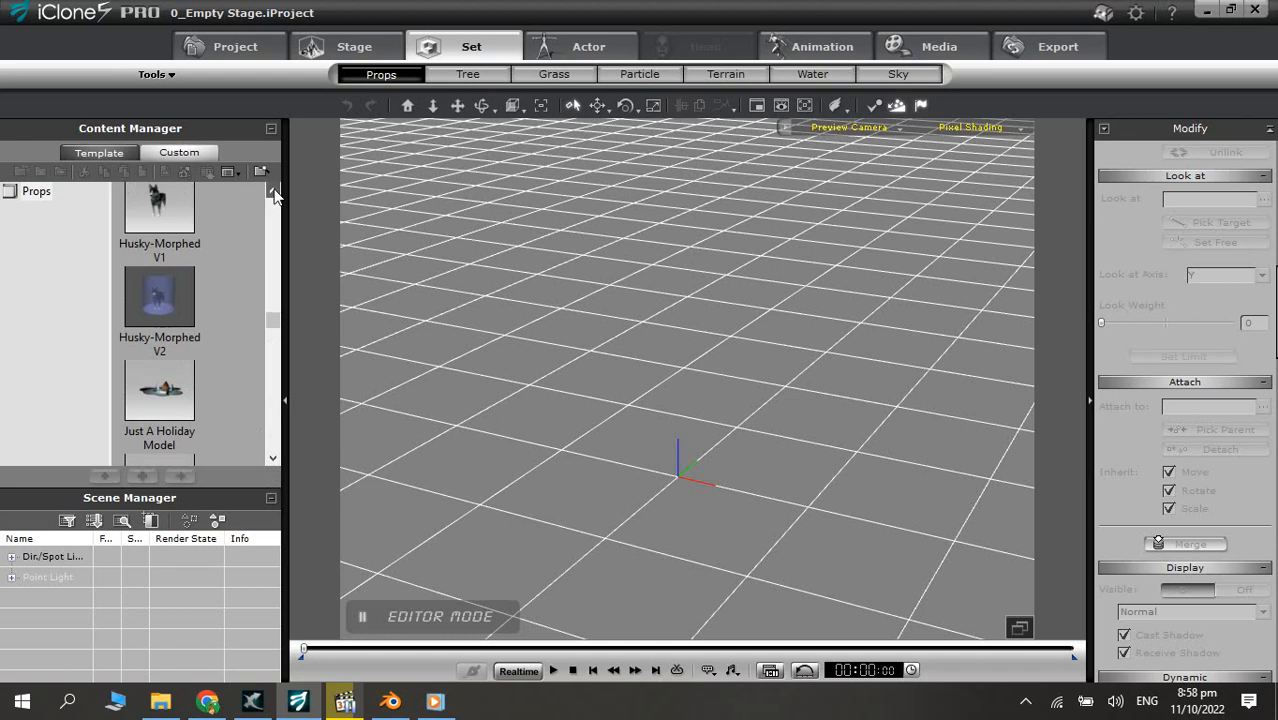
- Add the Husky-Morphed Final character from the custom avatars to the middle of the stage
click(575, 46)
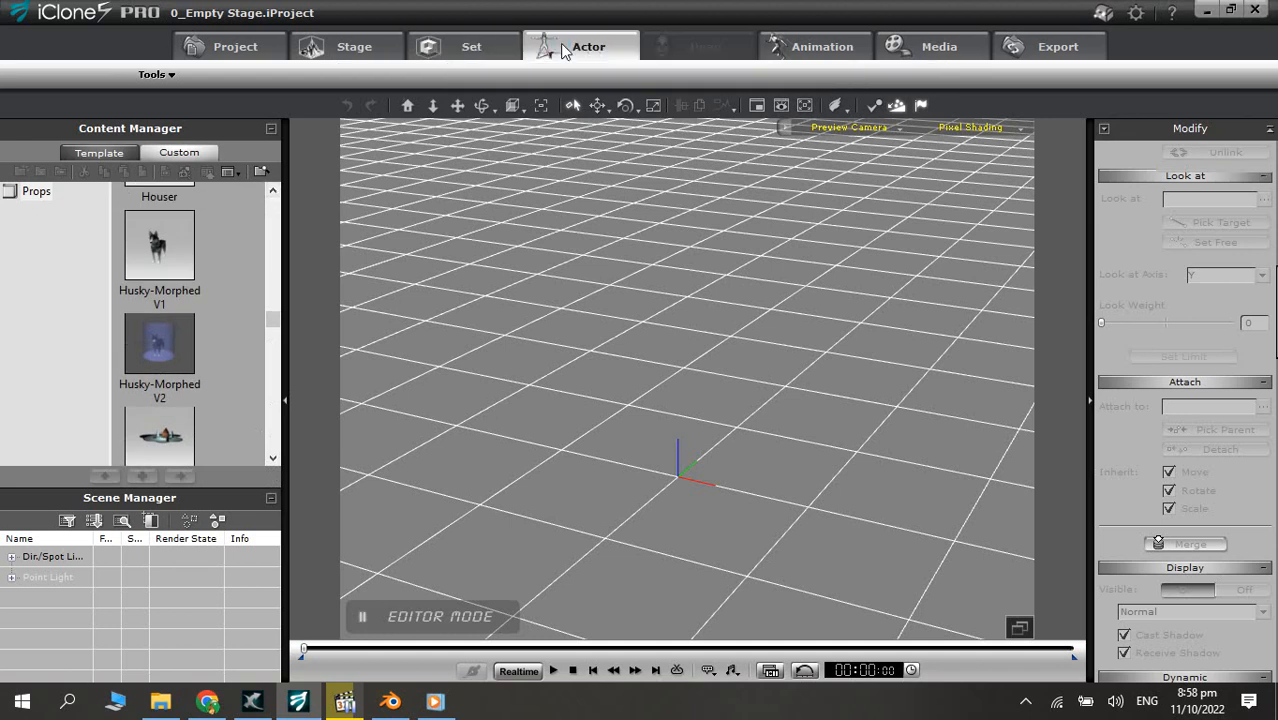
click(179, 154)
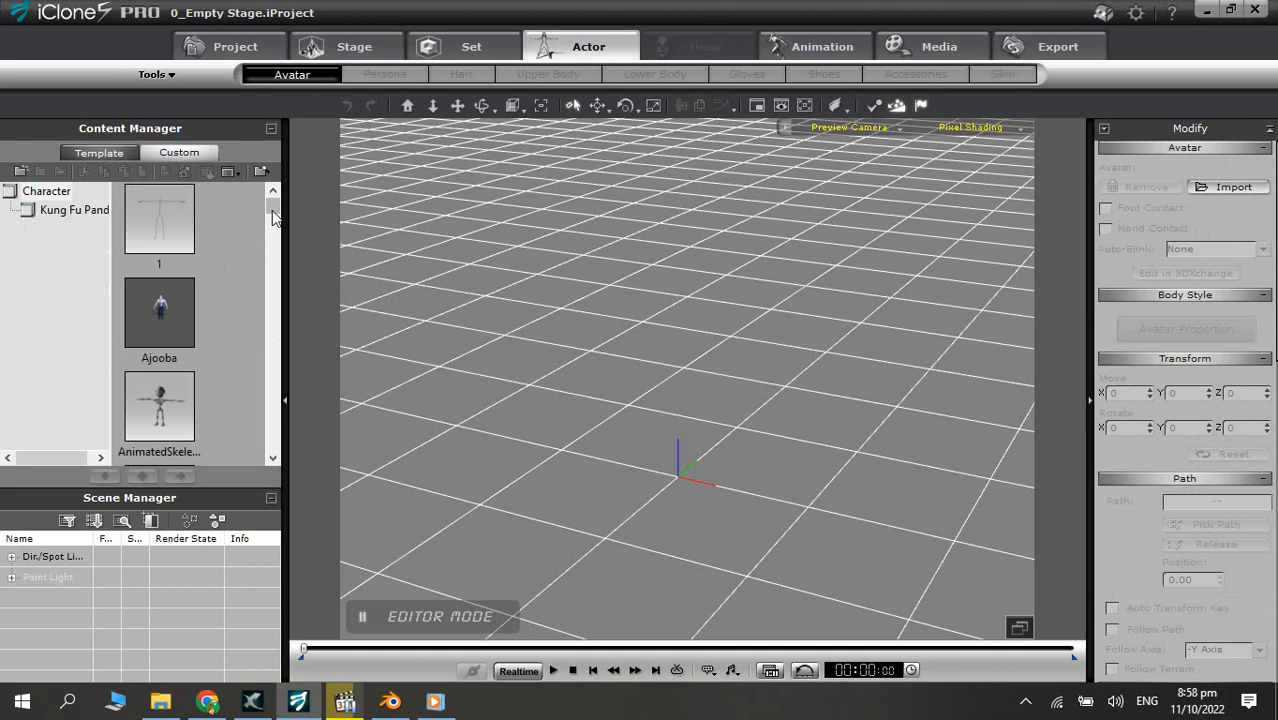
drag(275, 218, 276, 309)
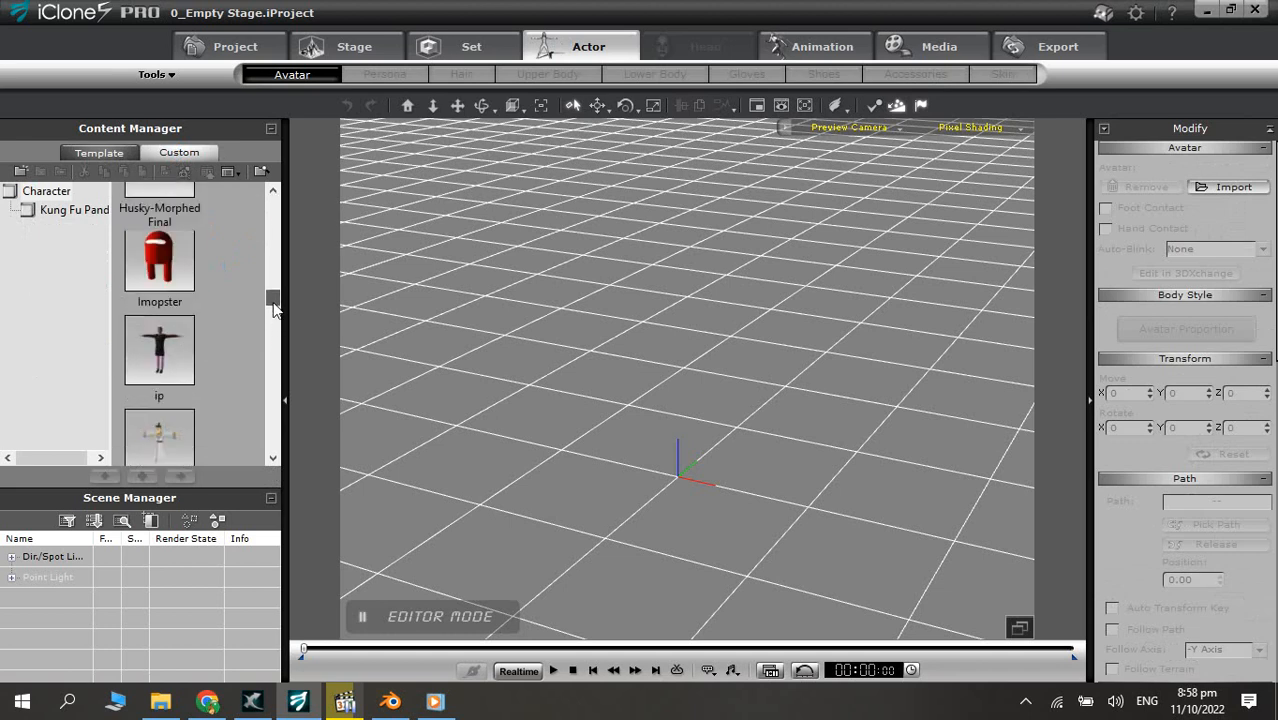
click(272, 189)
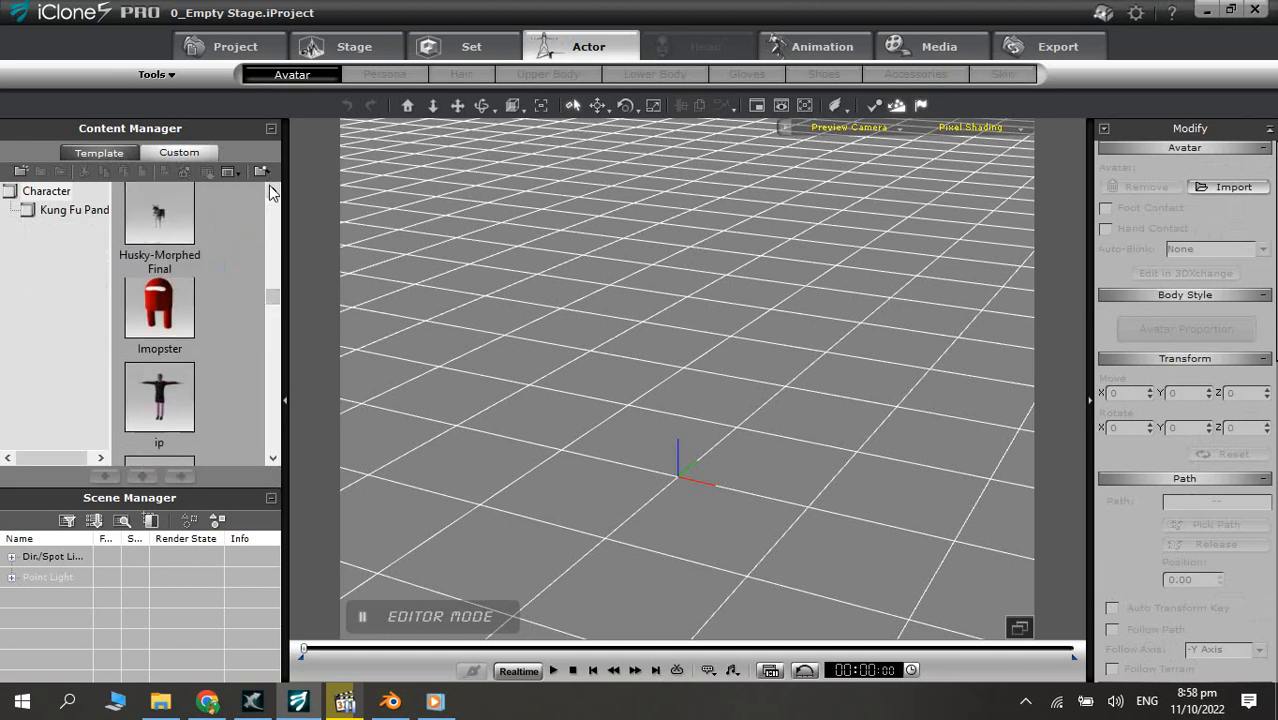
click(272, 189)
drag(160, 262, 670, 456)
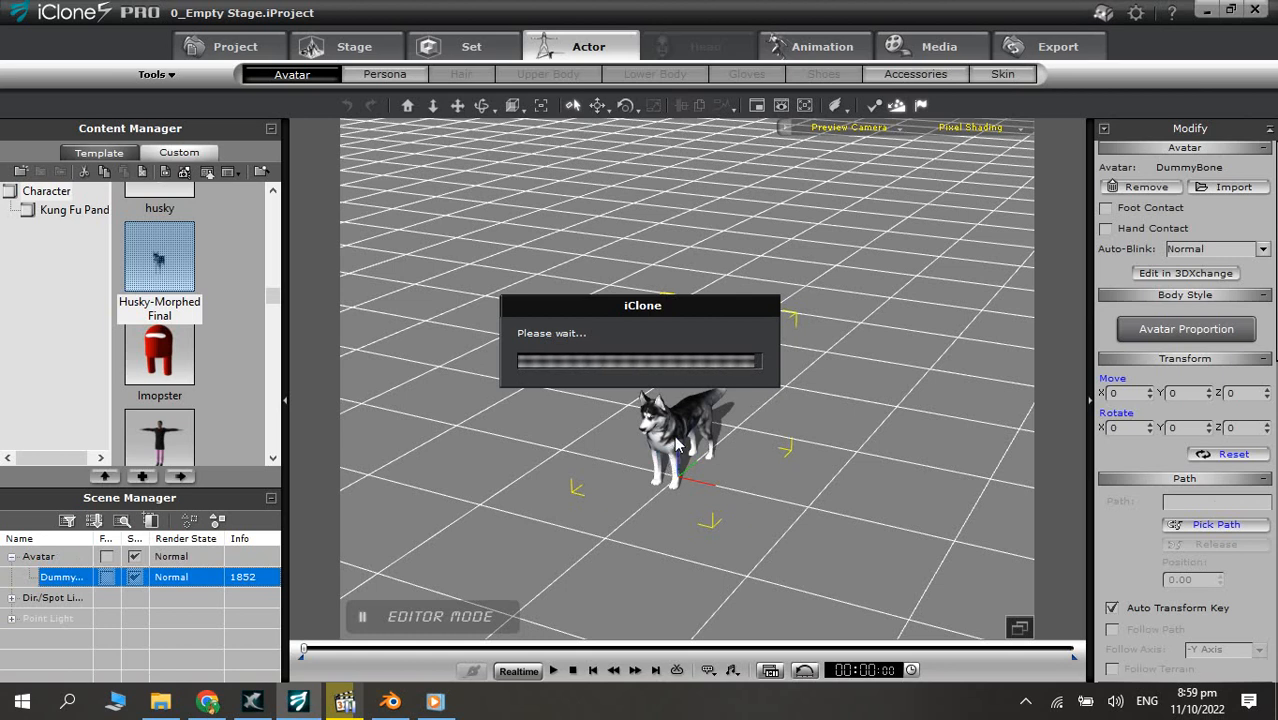
- Try motion puppeteering on the husky and shorten the playback range to end at 00:04:65
click(803, 50)
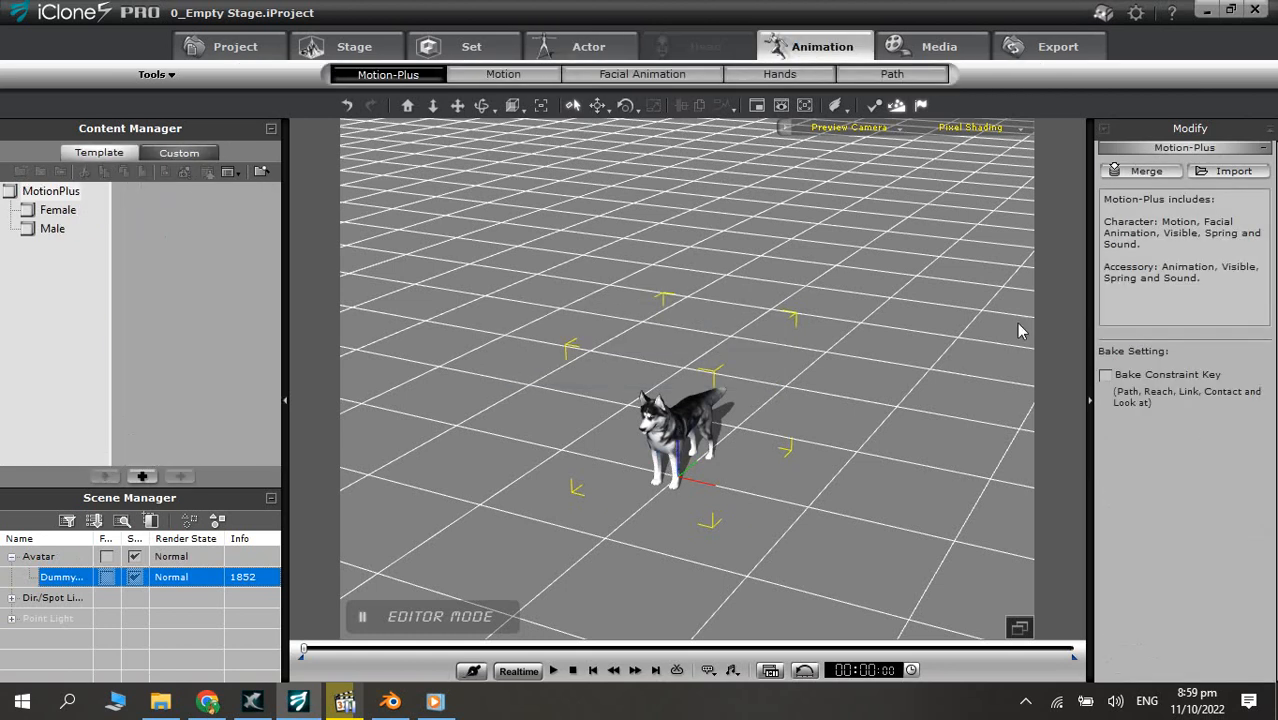
click(472, 75)
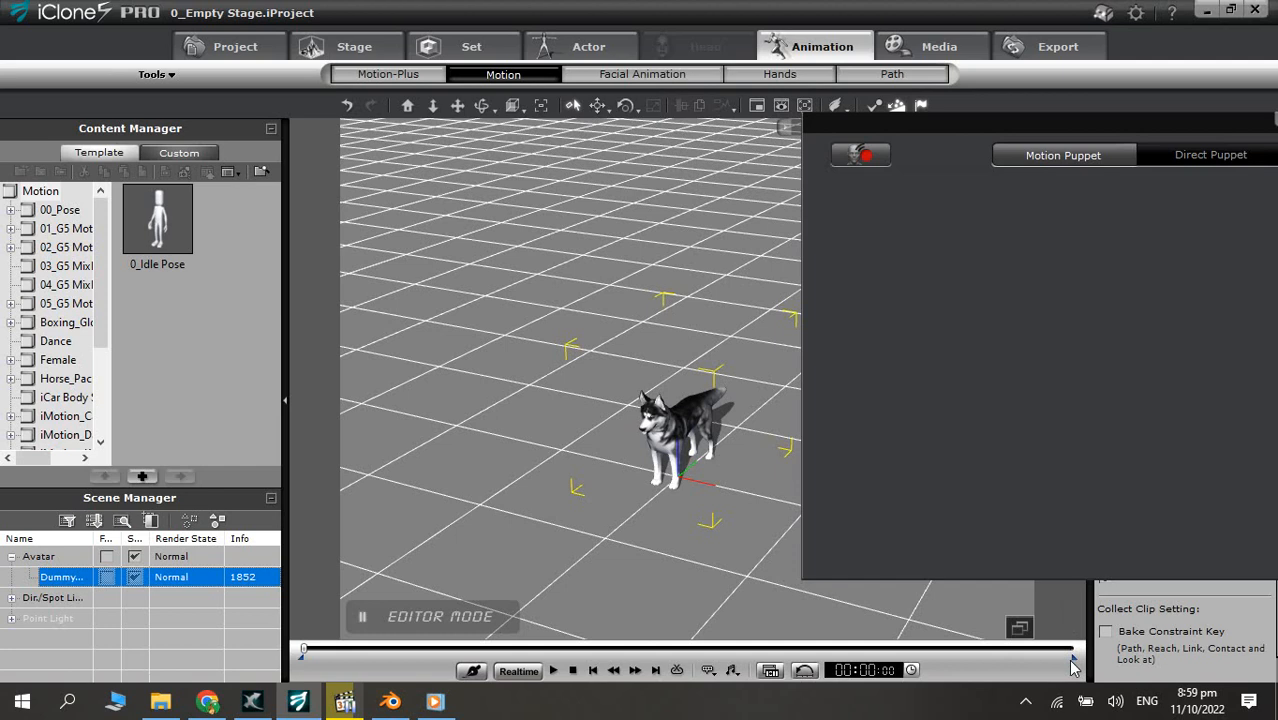
click(426, 650)
click(858, 156)
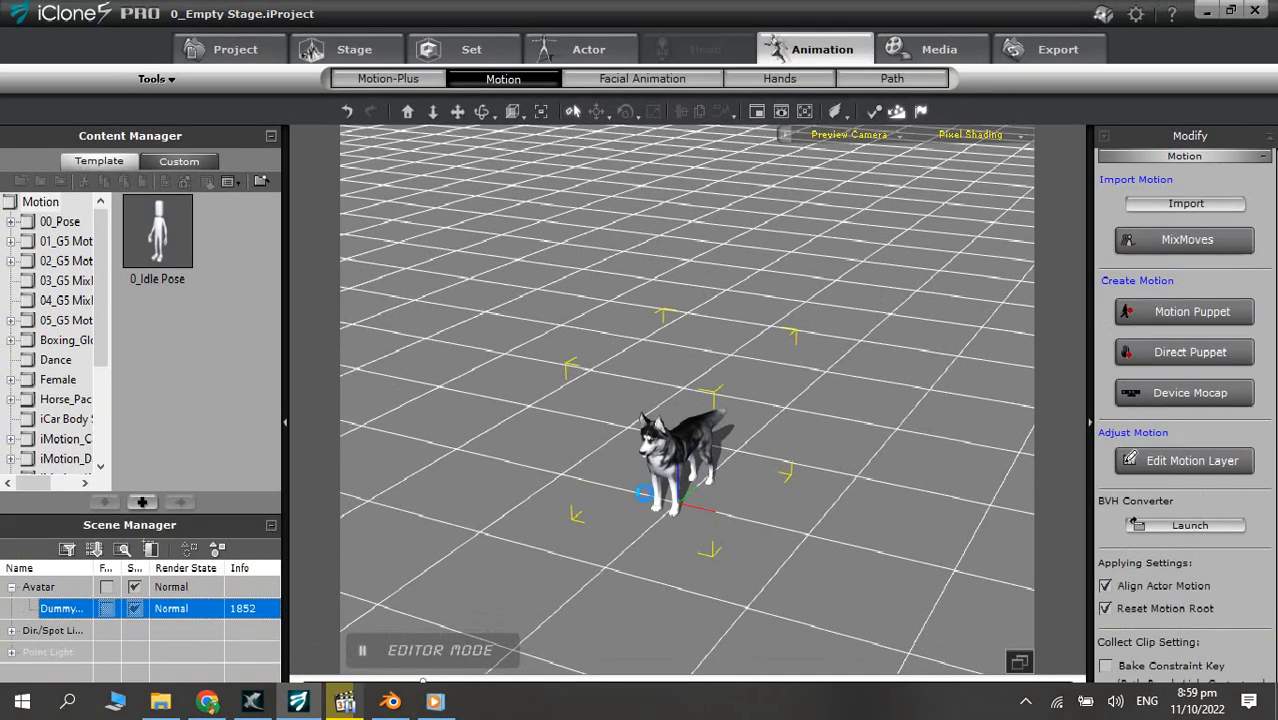
- Skip the tutorial video ahead to its facial puppeteering part, then return to iClone
click(335, 698)
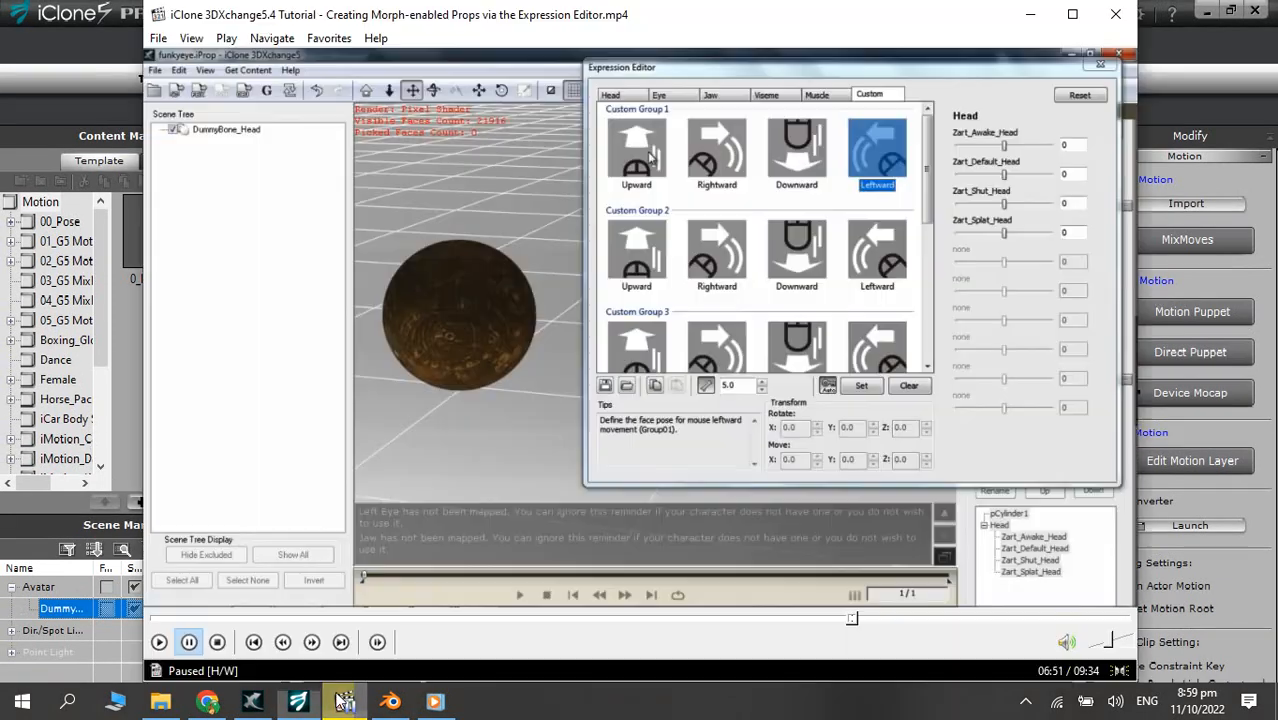
key(space)
drag(870, 618, 1022, 625)
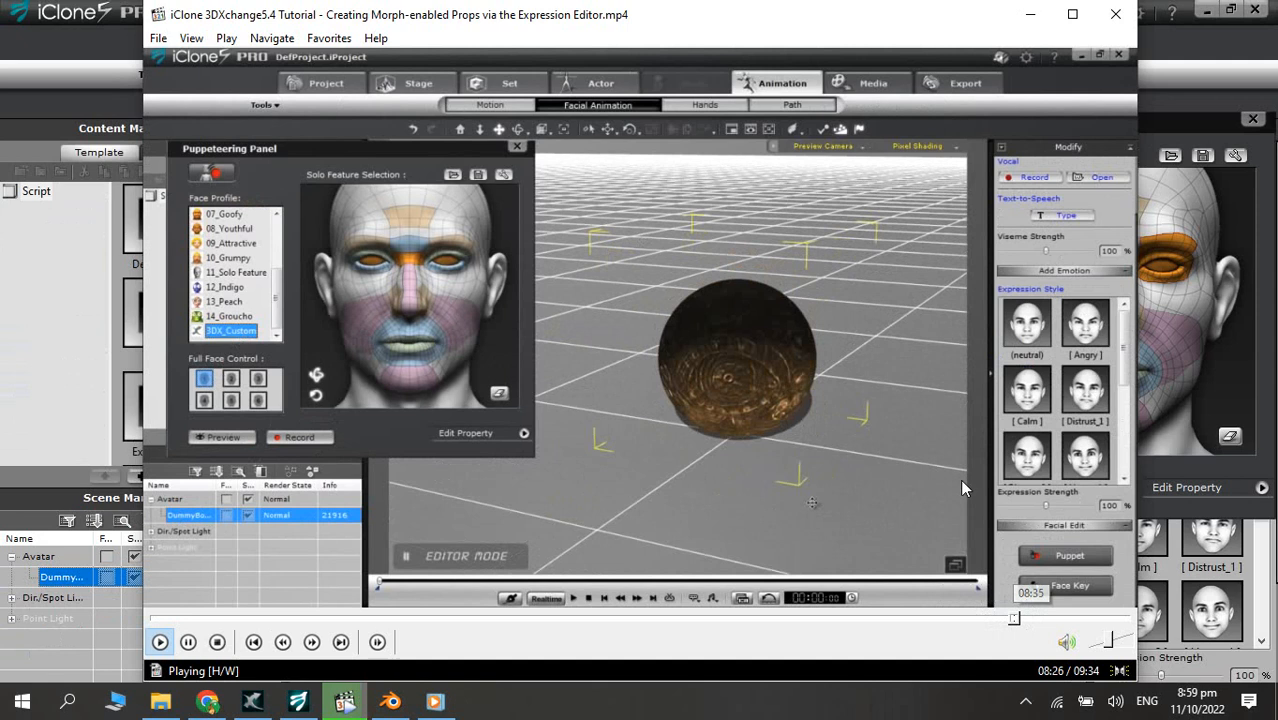
click(1030, 14)
- Preview facial puppeteering on the husky at 00:03:72 with the 3DX_Custom face profile and full face control 1
drag(943, 245, 943, 315)
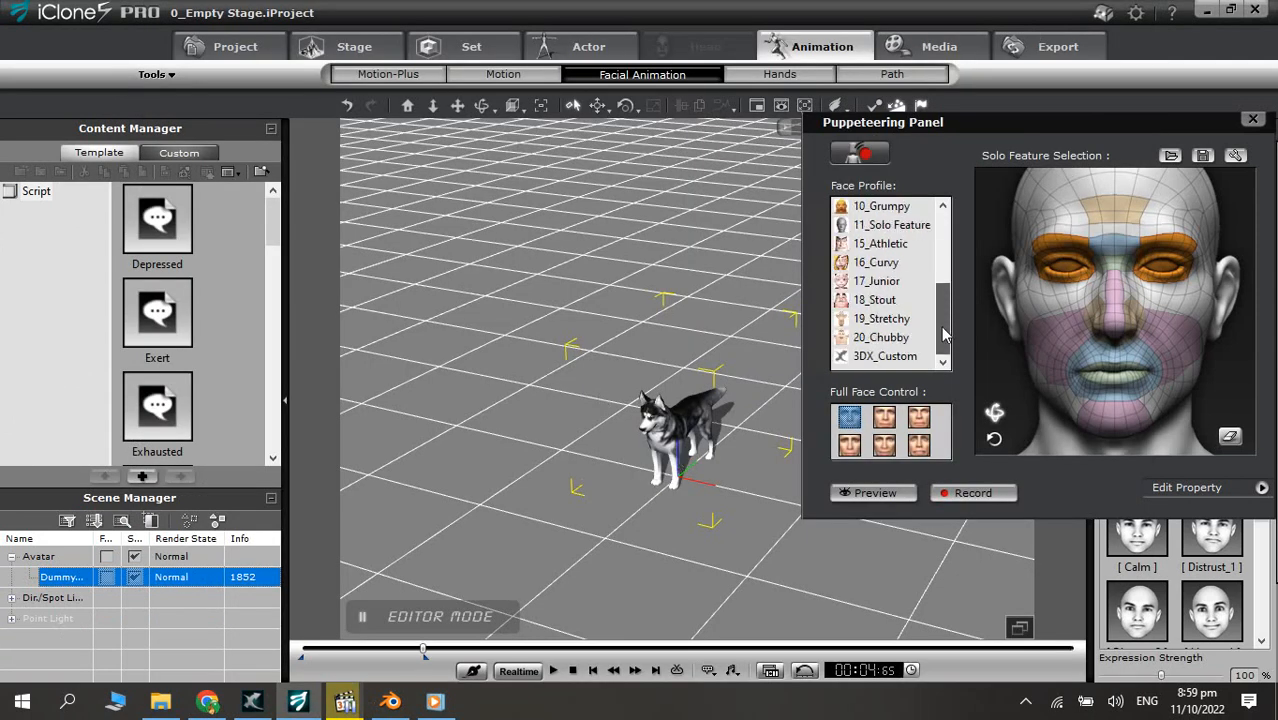
click(886, 356)
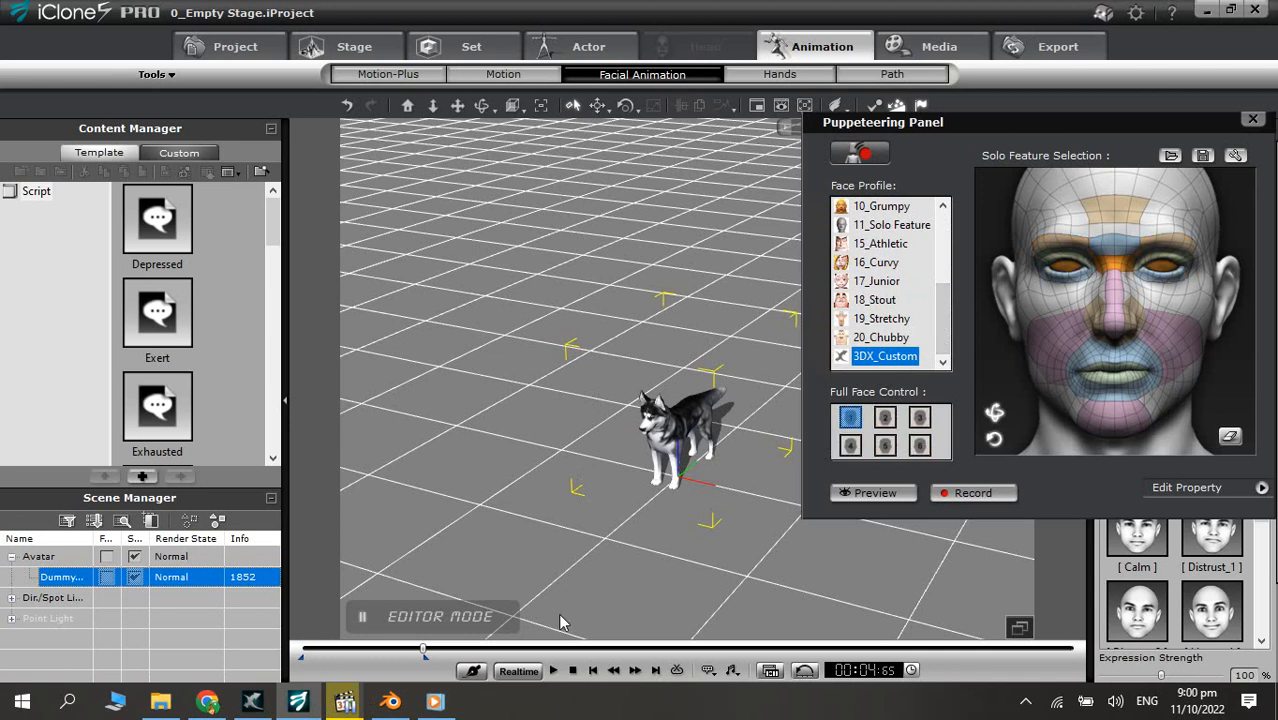
drag(422, 652, 398, 658)
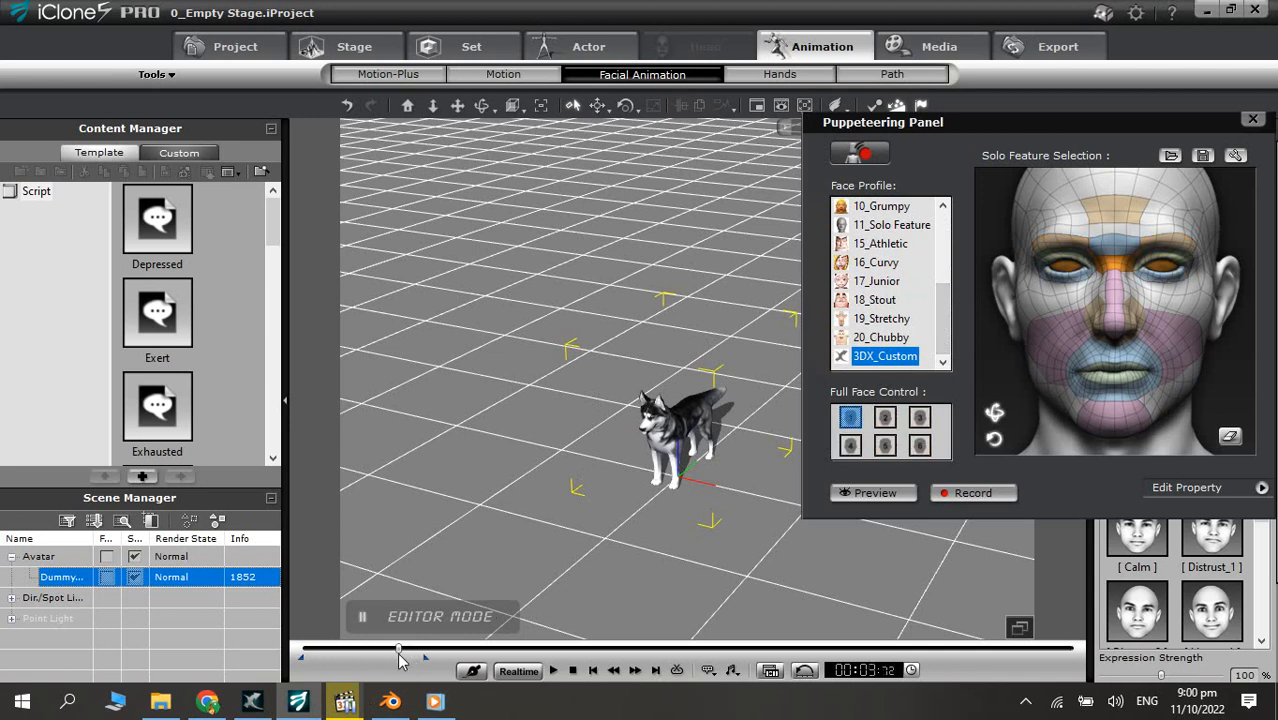
click(850, 492)
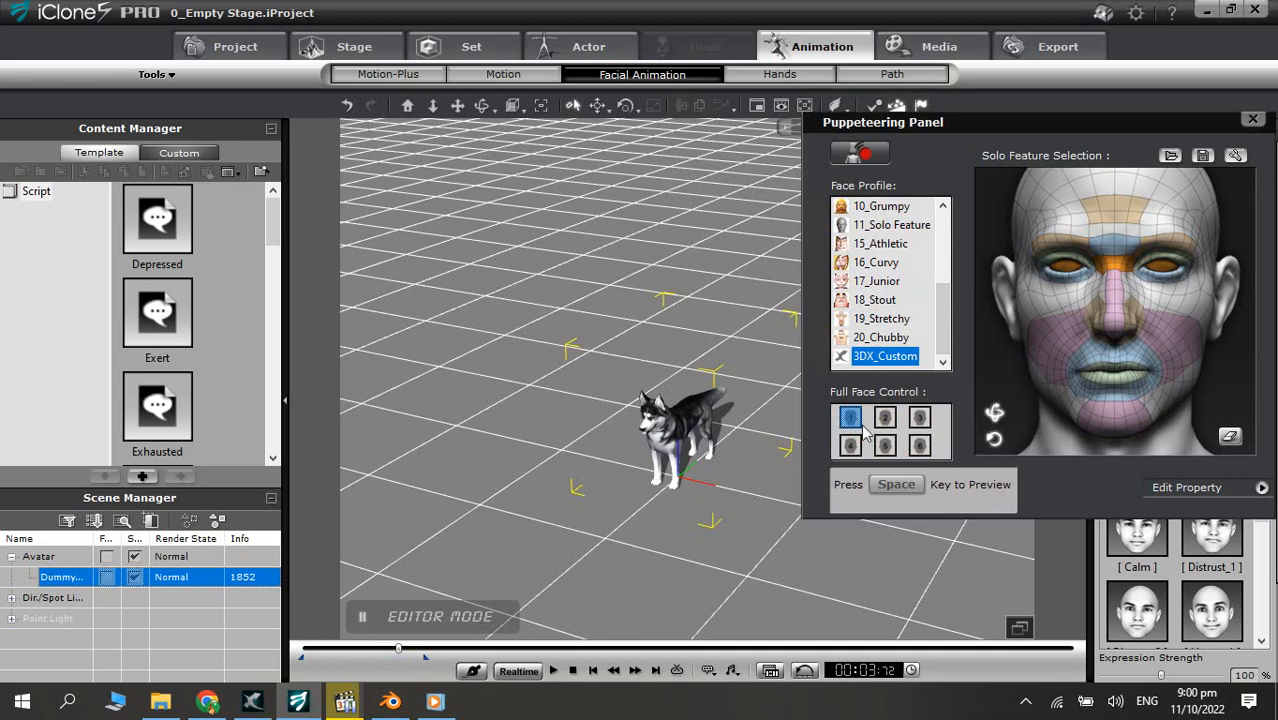
key(space)
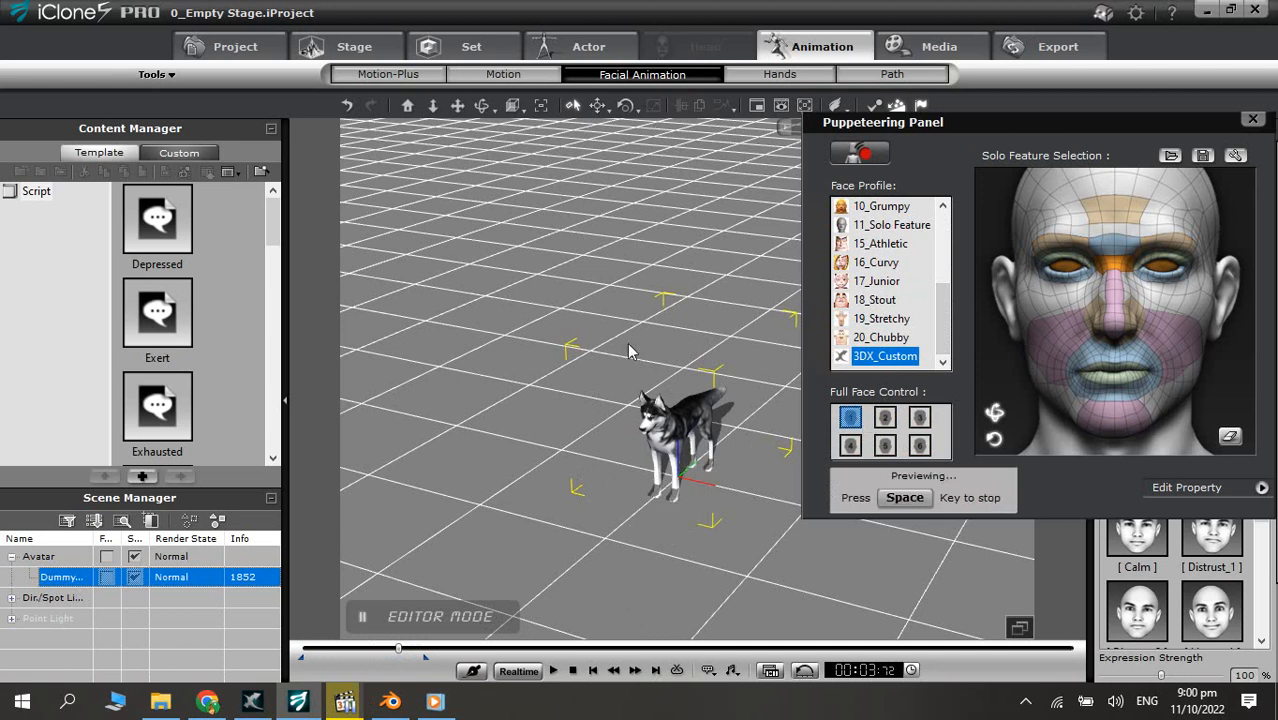
key(space)
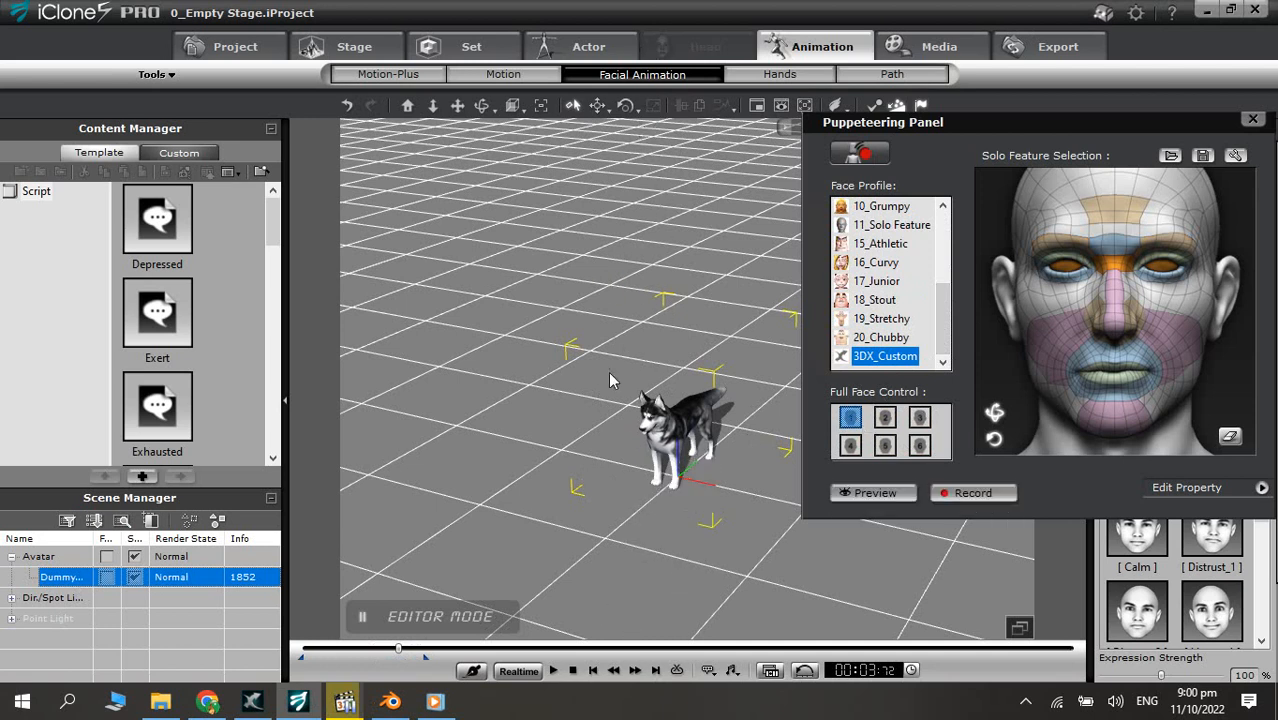
- Record the husky's leg morph with the 3DX_Custom facial puppet, starting from 00:03:72
click(948, 500)
key(space)
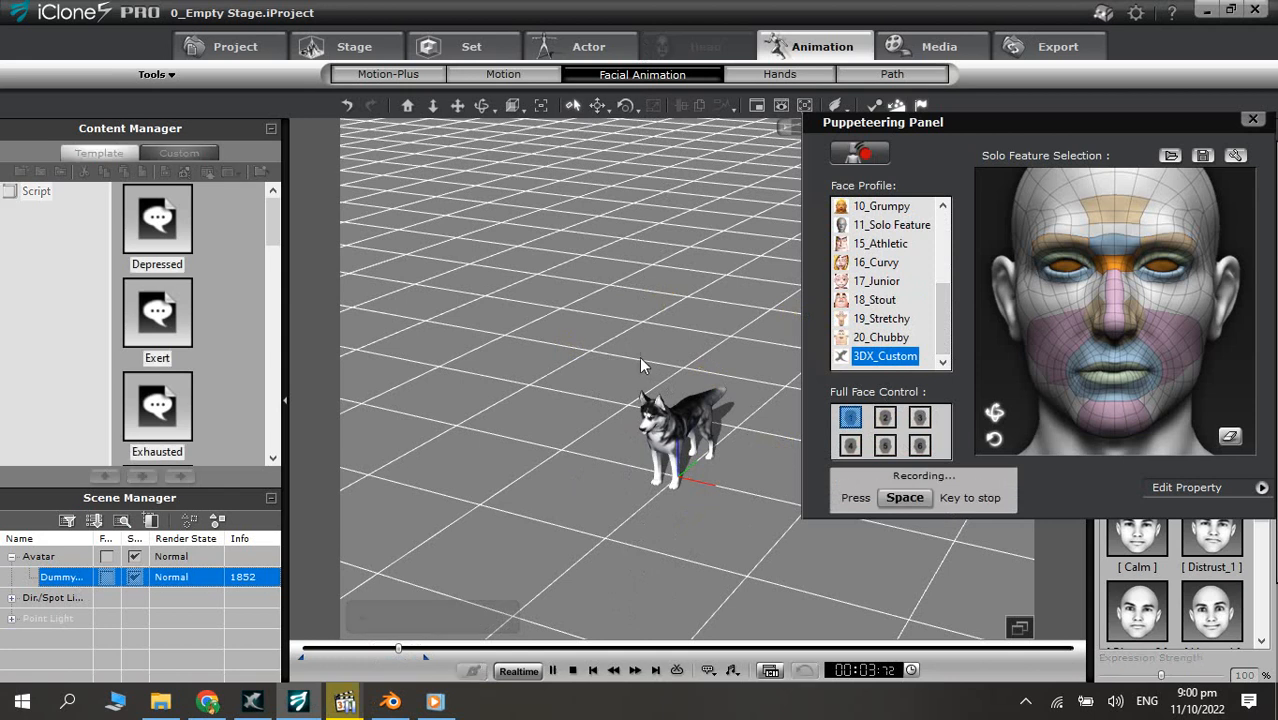
key(space)
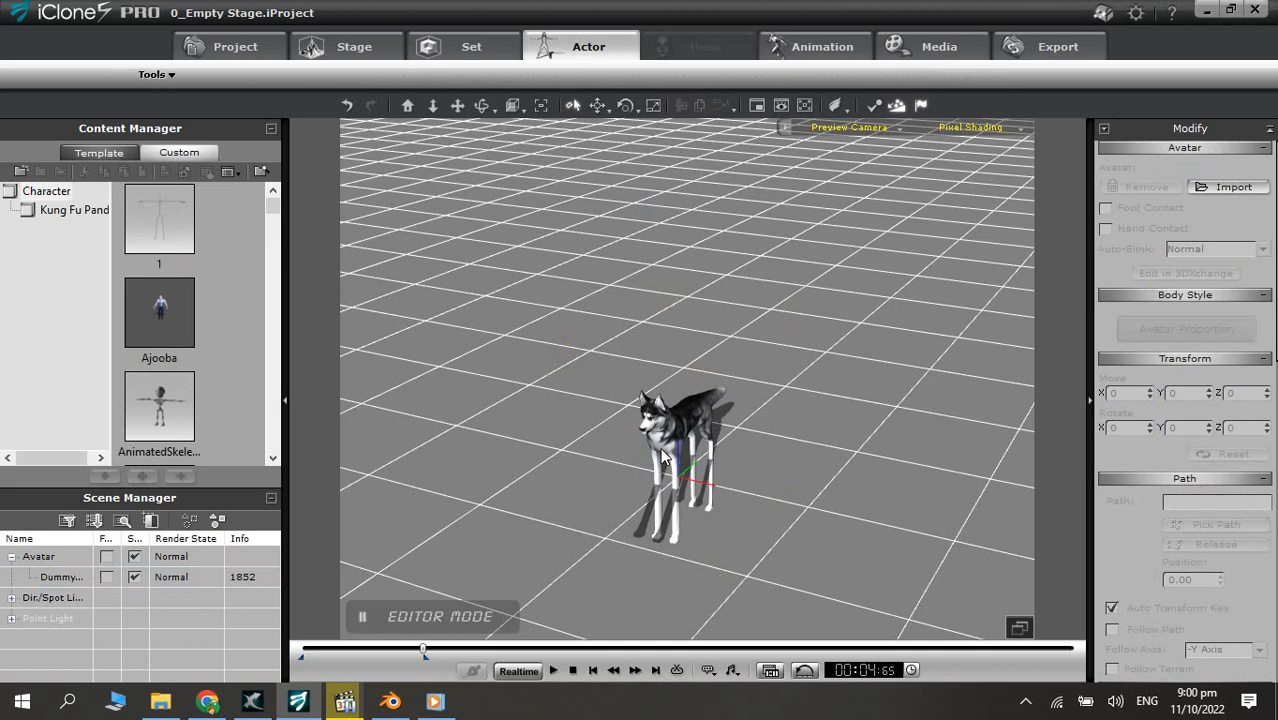
- Raise the husky along the vertical axis at 00:04:65 until its lengthened legs stand on the ground grid
click(662, 457)
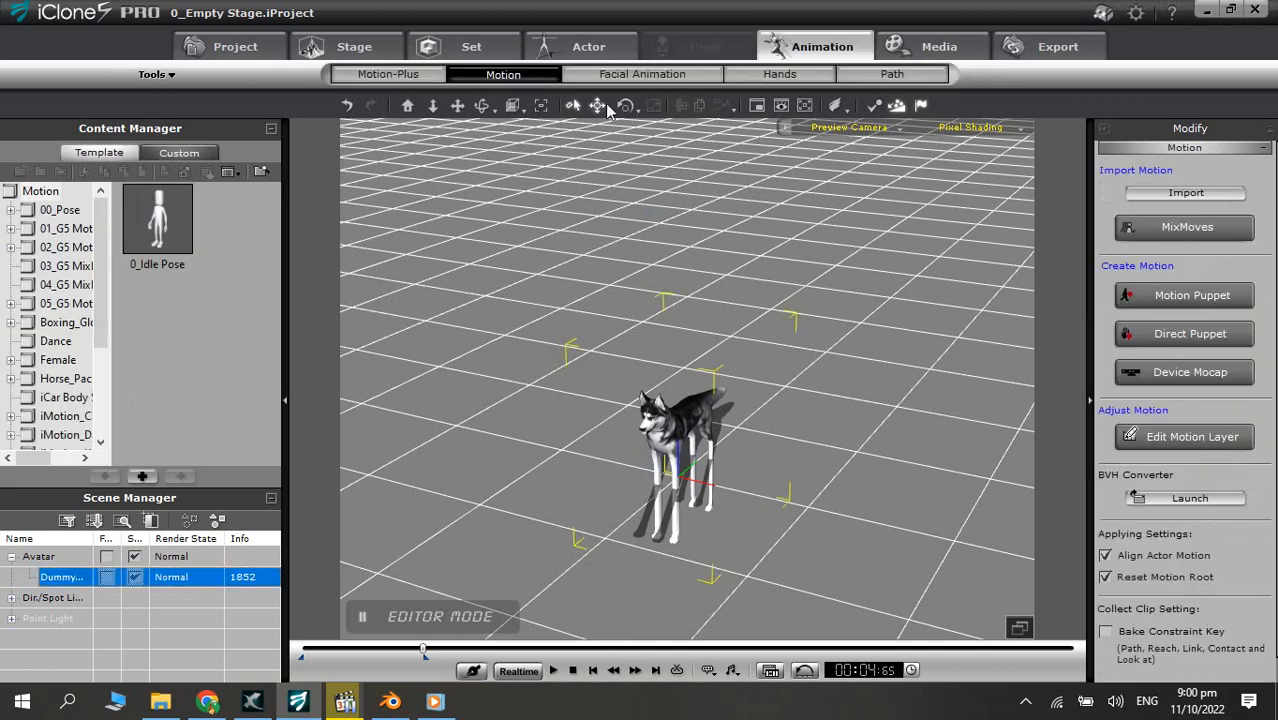
click(598, 106)
drag(676, 394, 677, 333)
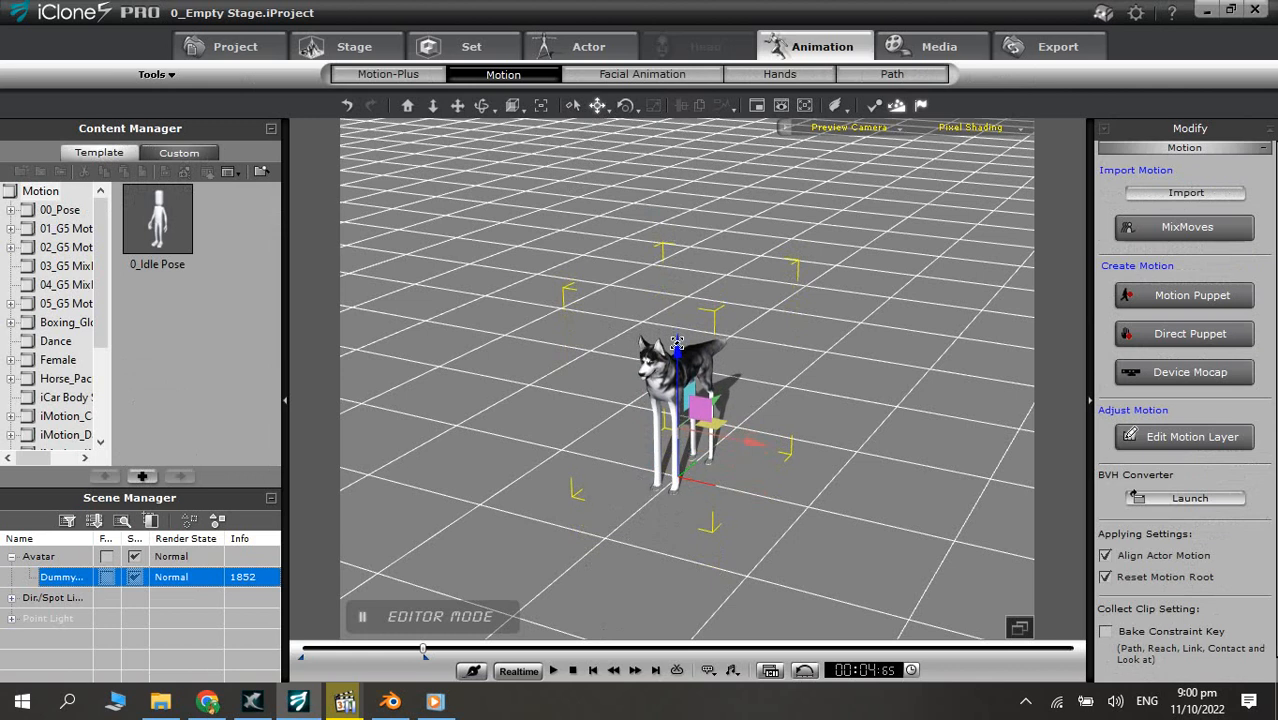
- Rewind and play the husky's leg morph animation from the beginning
click(573, 671)
click(554, 670)
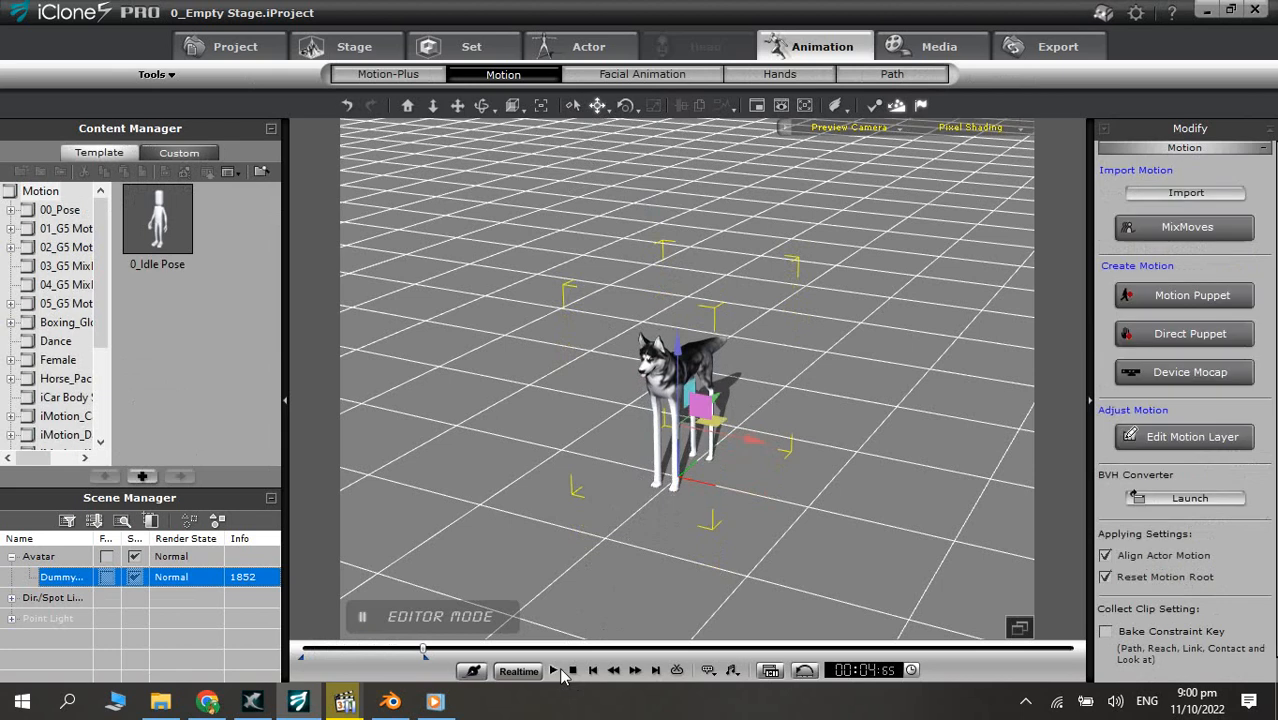
click(573, 671)
click(555, 671)
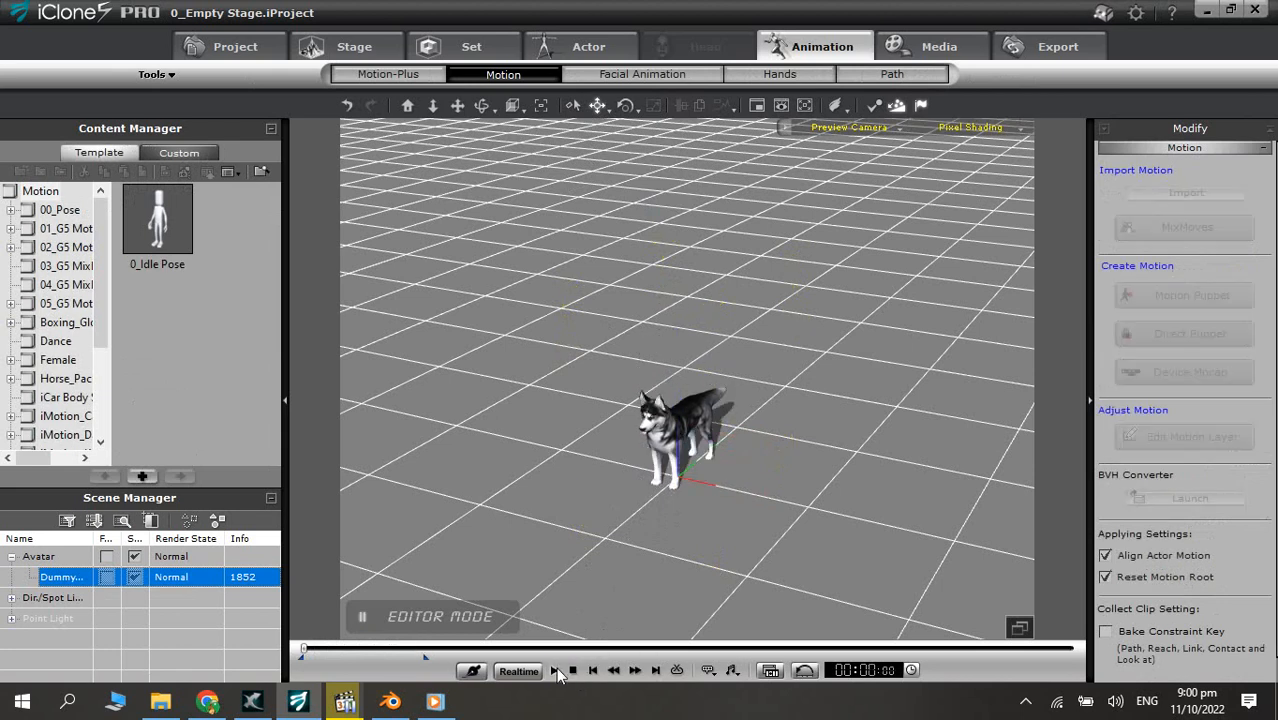